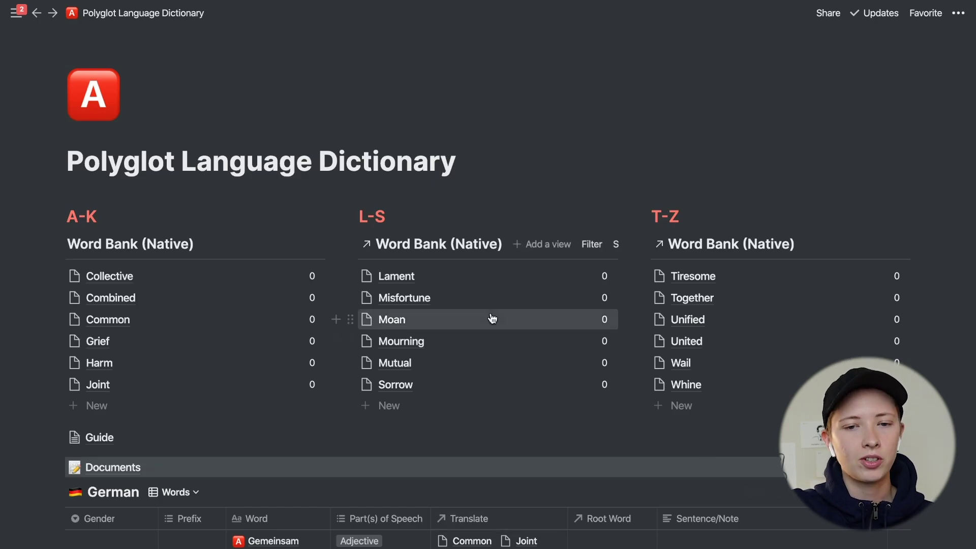
- Examine the A-K, L-S and T-Z Word Bank columns of the Polyglot Language Dictionary page
{"action": "scroll", "coordinate": [492, 318], "scroll_direction": "down", "scroll_amount": 3}
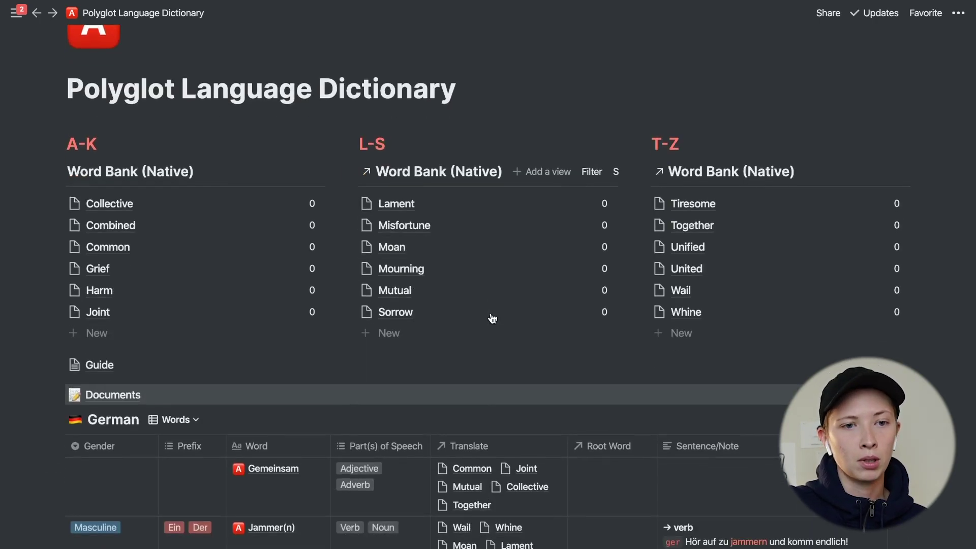
{"action": "scroll", "coordinate": [492, 318], "scroll_direction": "up", "scroll_amount": 1}
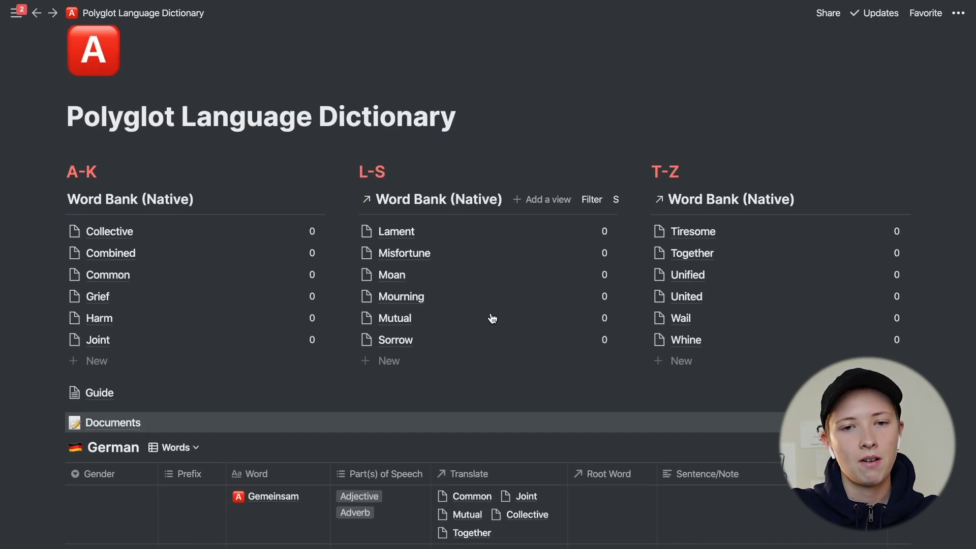
{"action": "scroll", "coordinate": [492, 318], "scroll_direction": "down", "scroll_amount": 2}
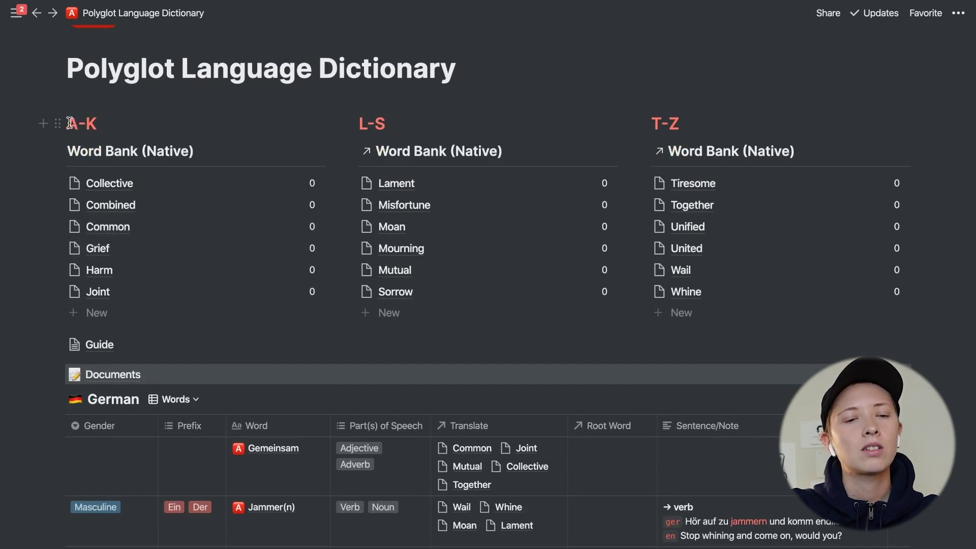
{"action": "left_click_drag", "start_coordinate": [71, 123], "coordinate": [93, 123]}
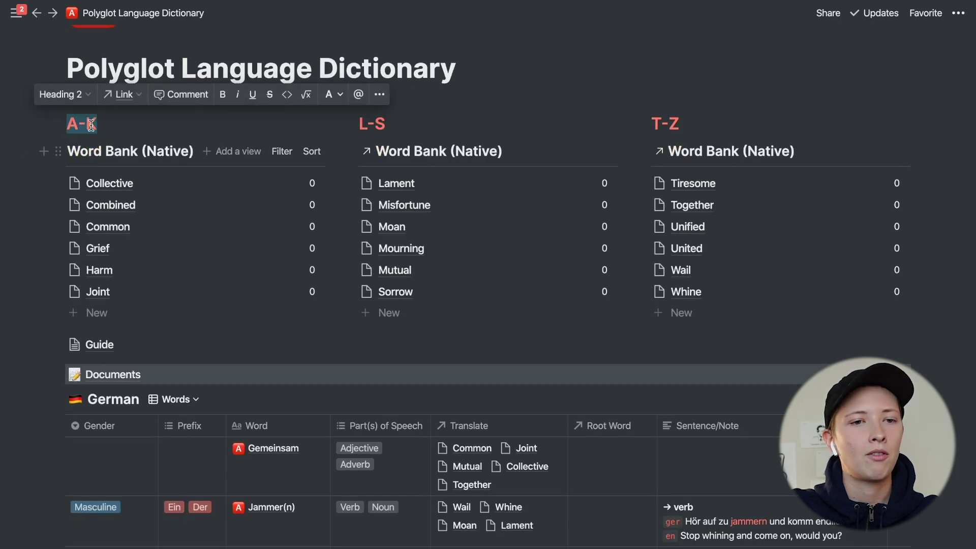
{"action": "left_click", "coordinate": [87, 125]}
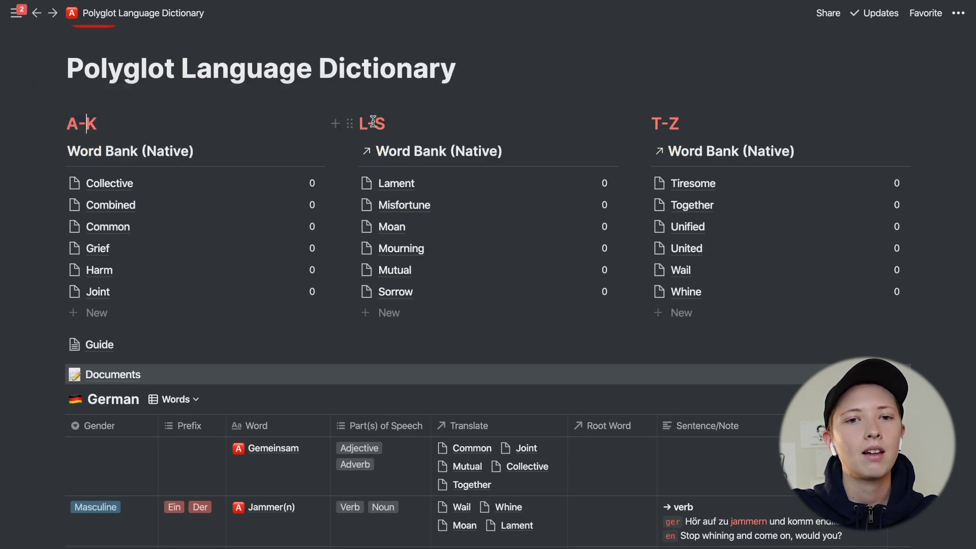
{"action": "left_click", "coordinate": [678, 124]}
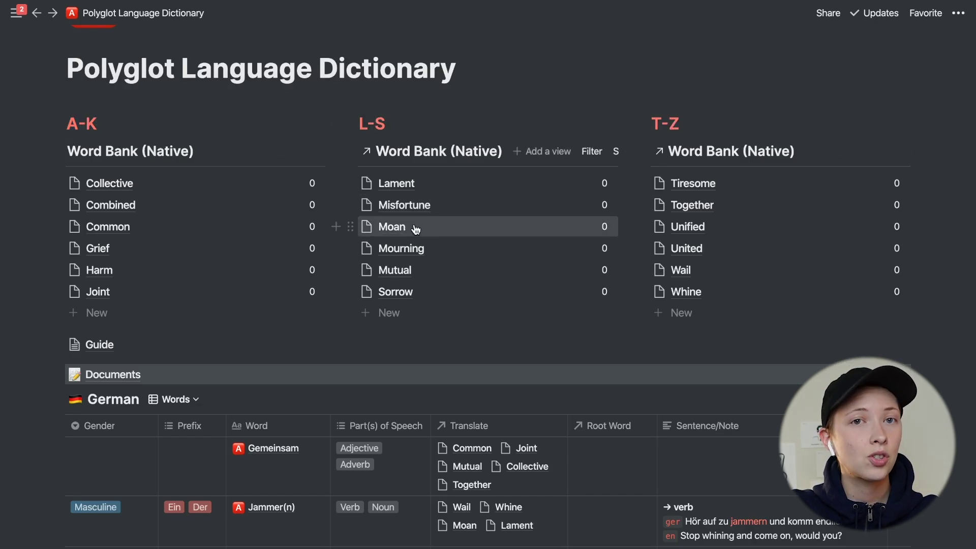
- Review the German, French and Spanish word tables and how their columns relate to the word bank
{"action": "scroll", "coordinate": [135, 270], "scroll_direction": "down", "scroll_amount": 5}
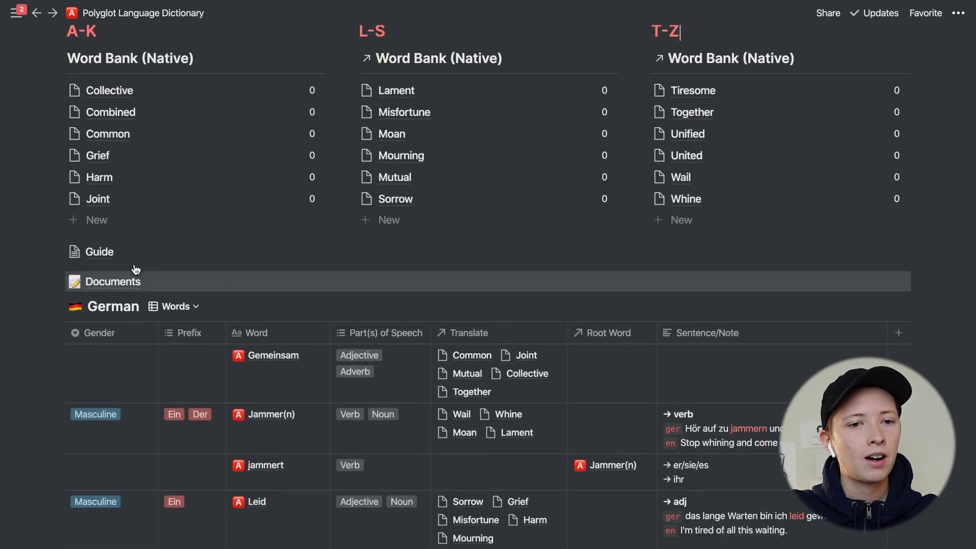
{"action": "scroll", "coordinate": [135, 264], "scroll_direction": "down", "scroll_amount": 3}
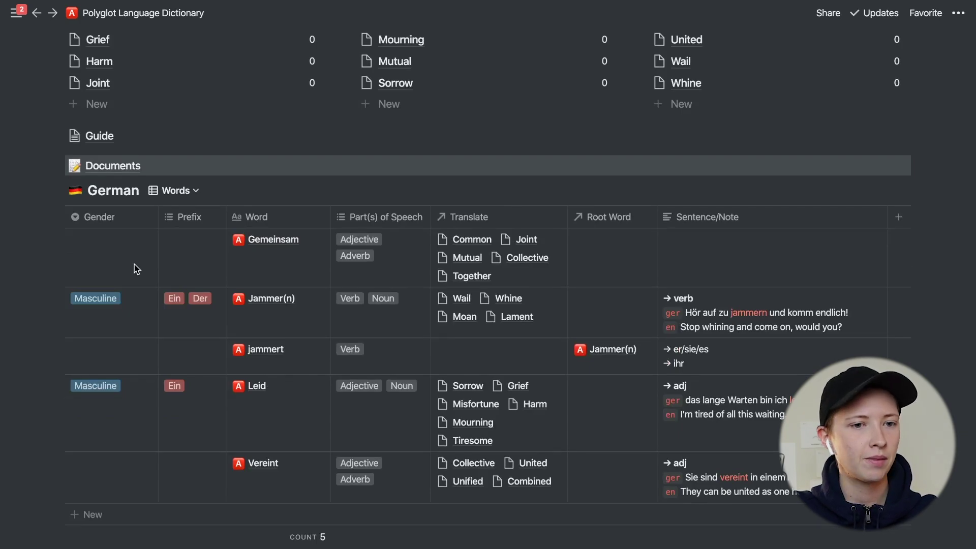
{"action": "scroll", "coordinate": [137, 269], "scroll_direction": "down", "scroll_amount": 6}
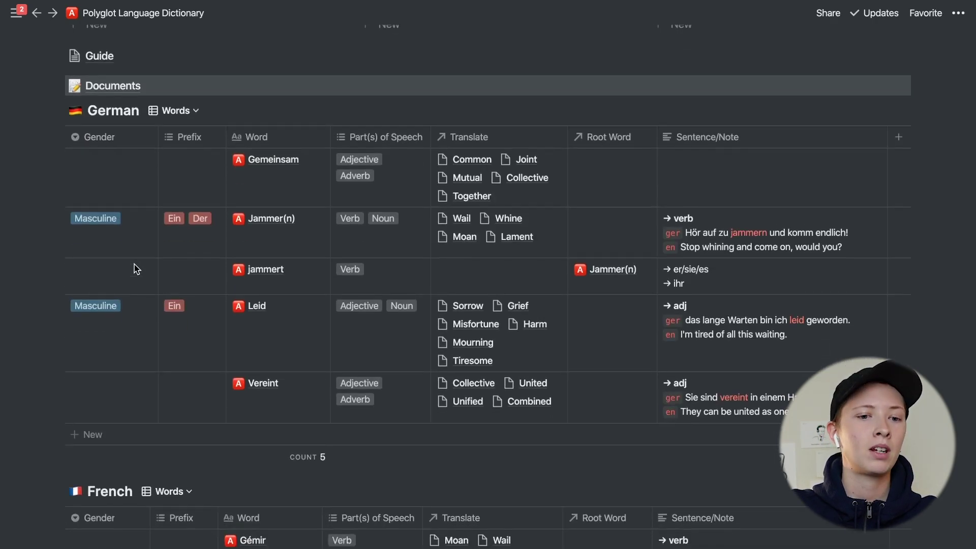
{"action": "scroll", "coordinate": [136, 270], "scroll_direction": "down", "scroll_amount": 3}
{"action": "scroll", "coordinate": [136, 270], "scroll_direction": "down", "scroll_amount": 4}
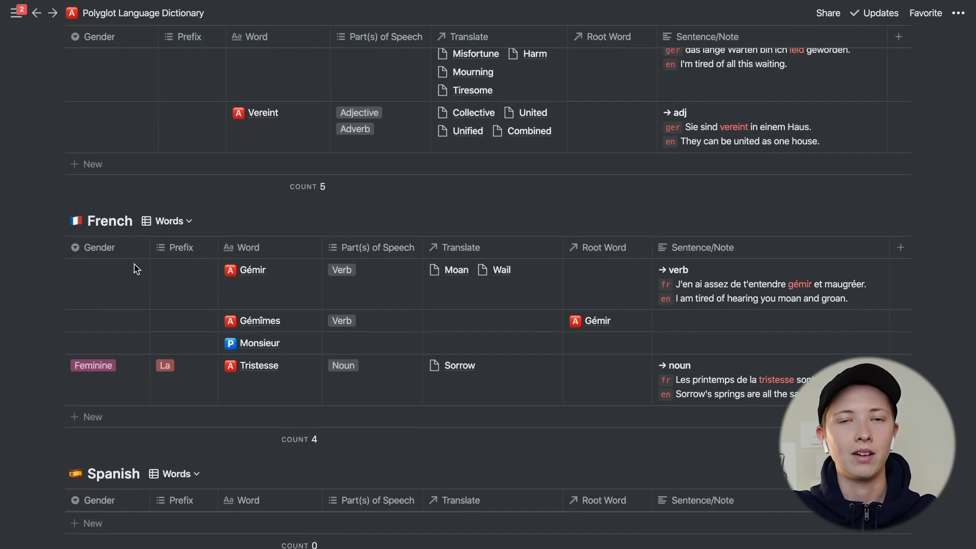
{"action": "scroll", "coordinate": [136, 269], "scroll_direction": "up", "scroll_amount": 14}
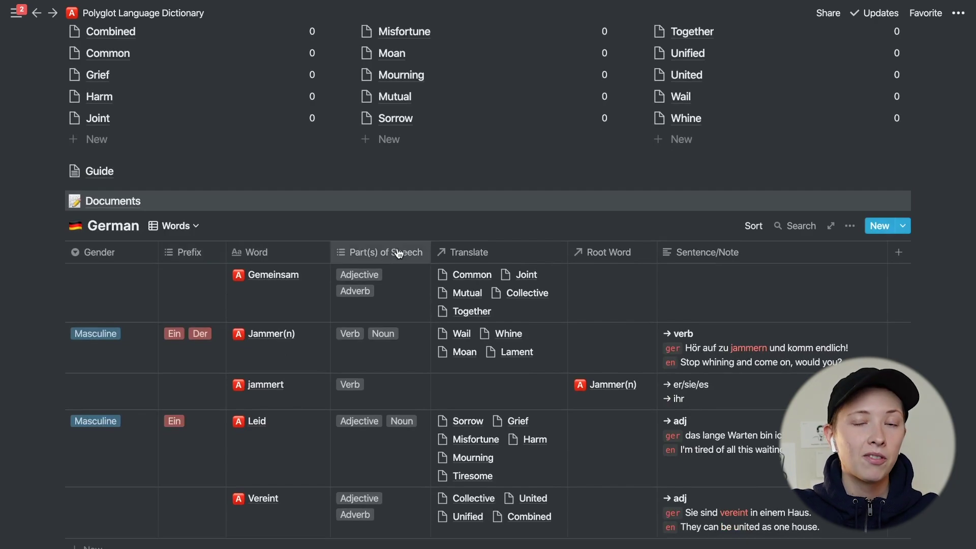
{"action": "scroll", "coordinate": [399, 253], "scroll_direction": "up", "scroll_amount": 2}
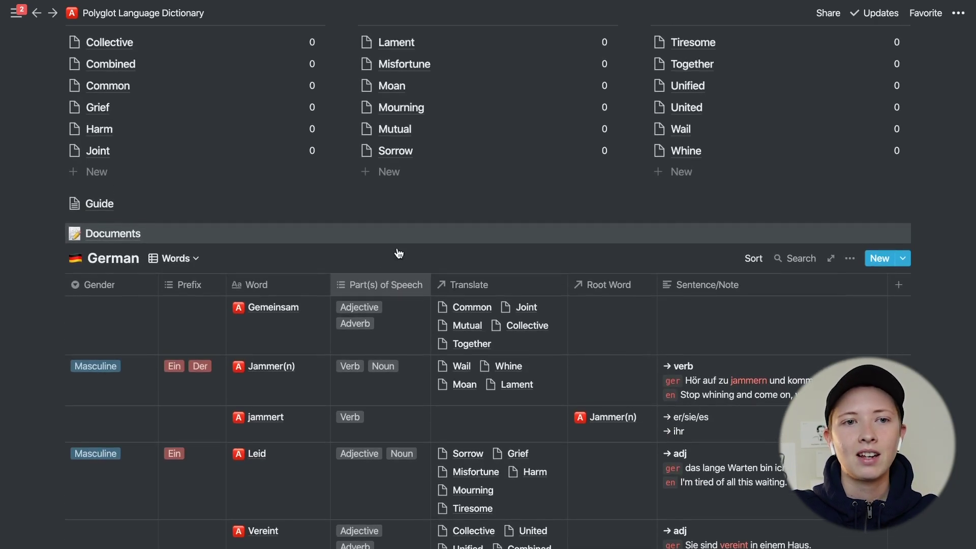
{"action": "scroll", "coordinate": [399, 253], "scroll_direction": "up", "scroll_amount": 2}
{"action": "scroll", "coordinate": [399, 253], "scroll_direction": "down", "scroll_amount": 1}
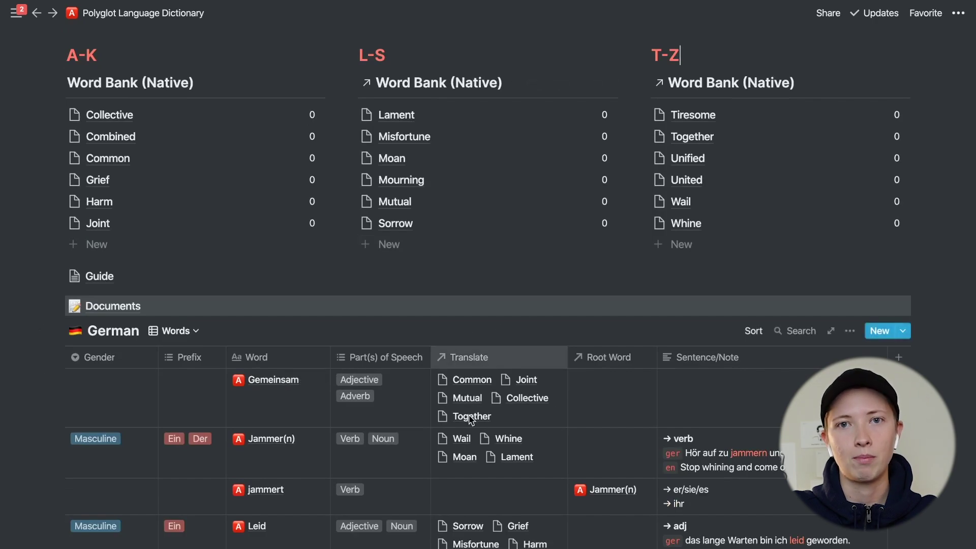
- Add a new word "Fish" to the Translate relation of the German entry Gemeinsam
{"action": "left_click", "coordinate": [483, 400]}
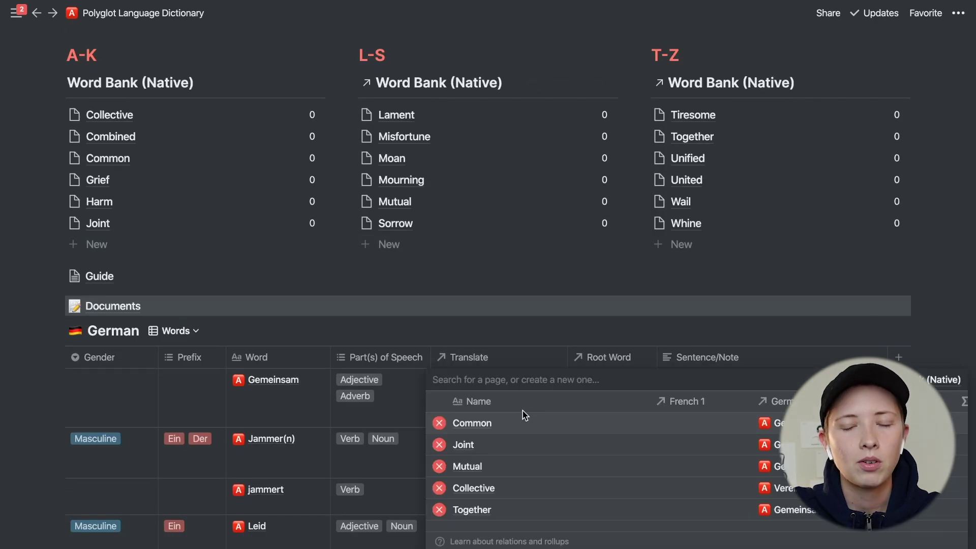
{"action": "type", "text": "Fish"}
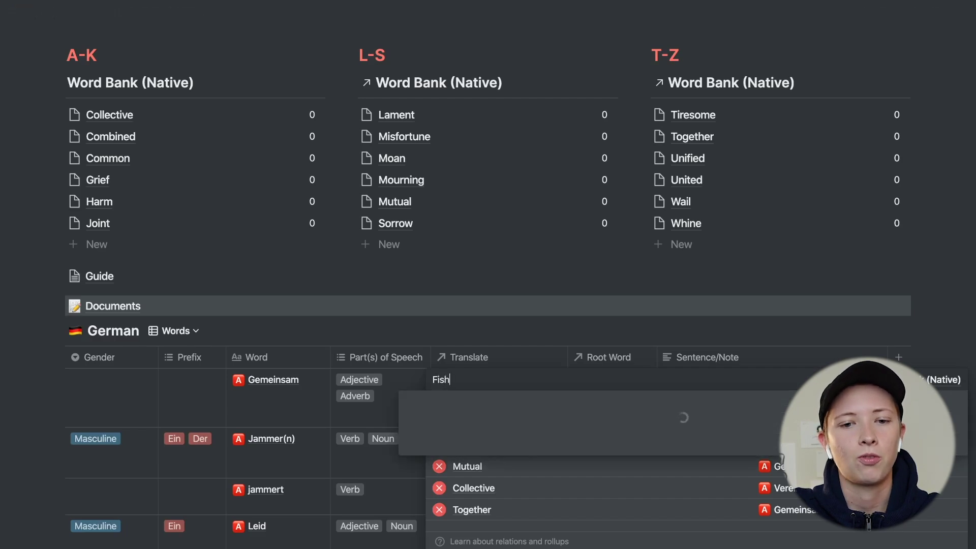
{"action": "key", "text": "Return"}
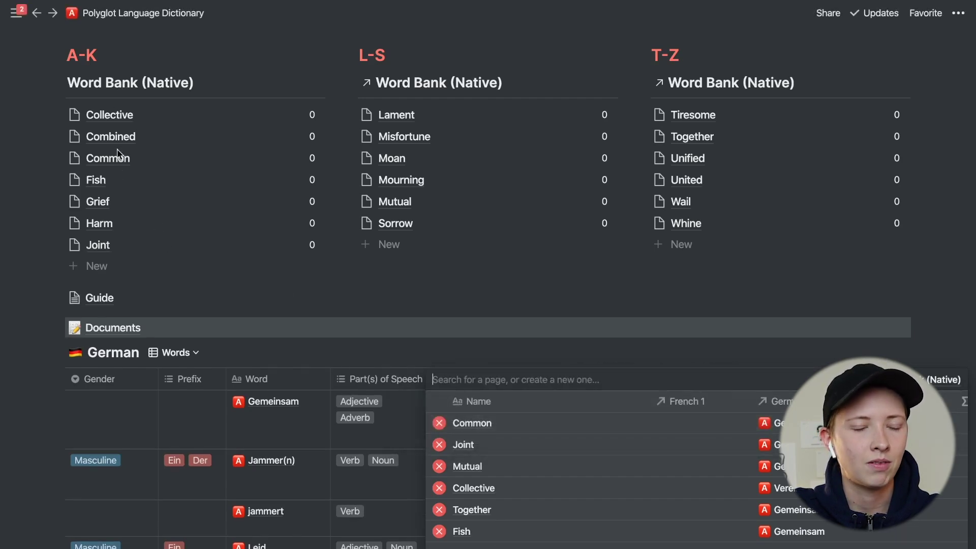
{"action": "key", "text": "Escape"}
- View the Gemeinsam entry with its Synonyms table as a full page, and return to the dictionary
{"action": "scroll", "coordinate": [203, 255], "scroll_direction": "down", "scroll_amount": 3}
{"action": "left_click", "coordinate": [307, 271]}
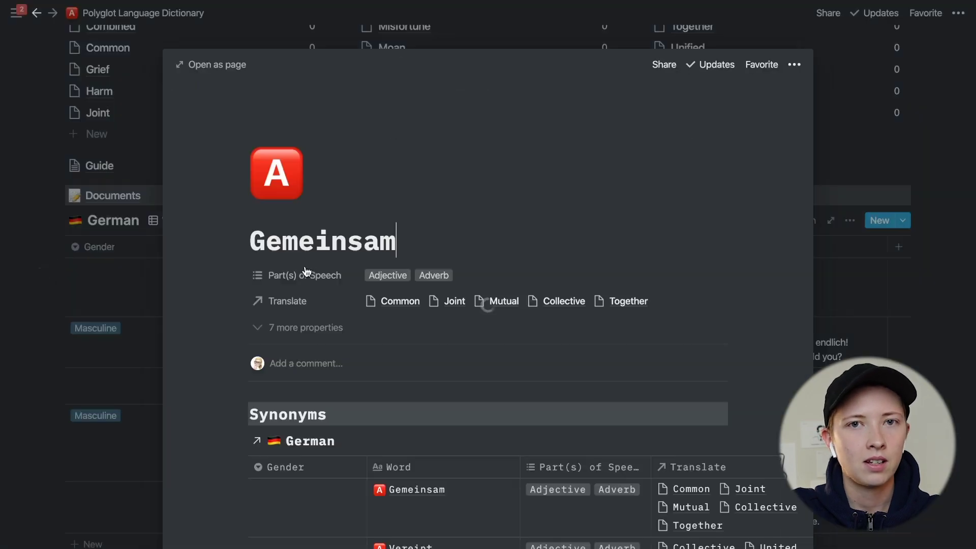
{"action": "scroll", "coordinate": [307, 270], "scroll_direction": "down", "scroll_amount": 5}
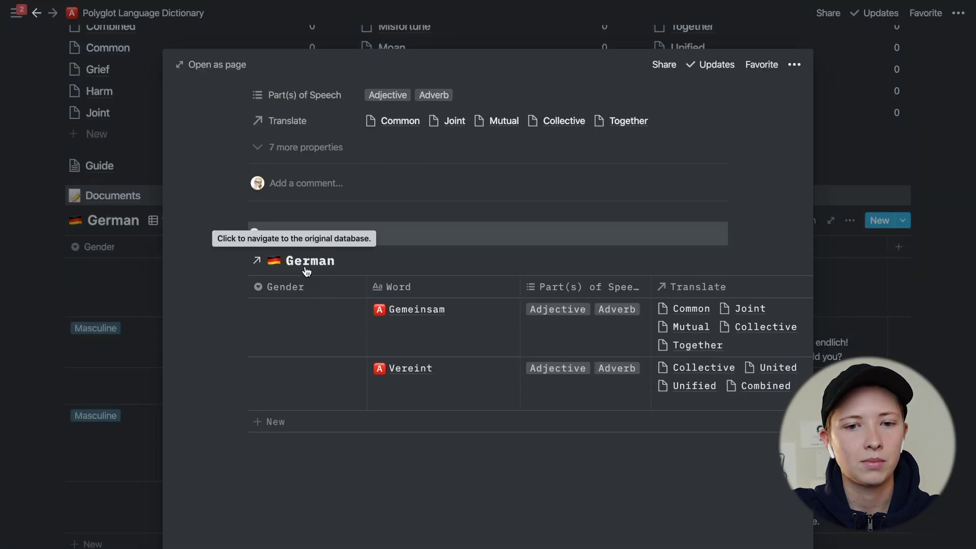
{"action": "left_click", "coordinate": [210, 66]}
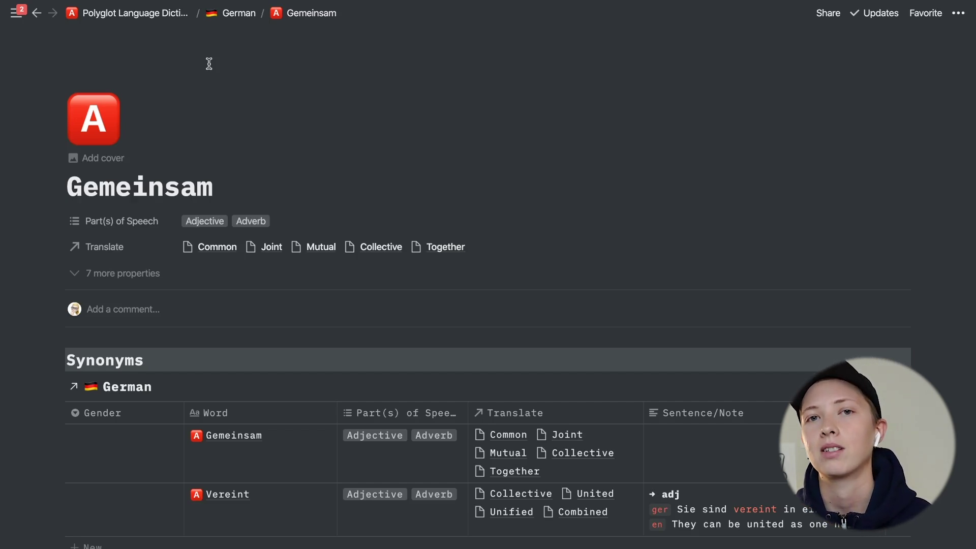
{"action": "key", "text": "super+bracketleft"}
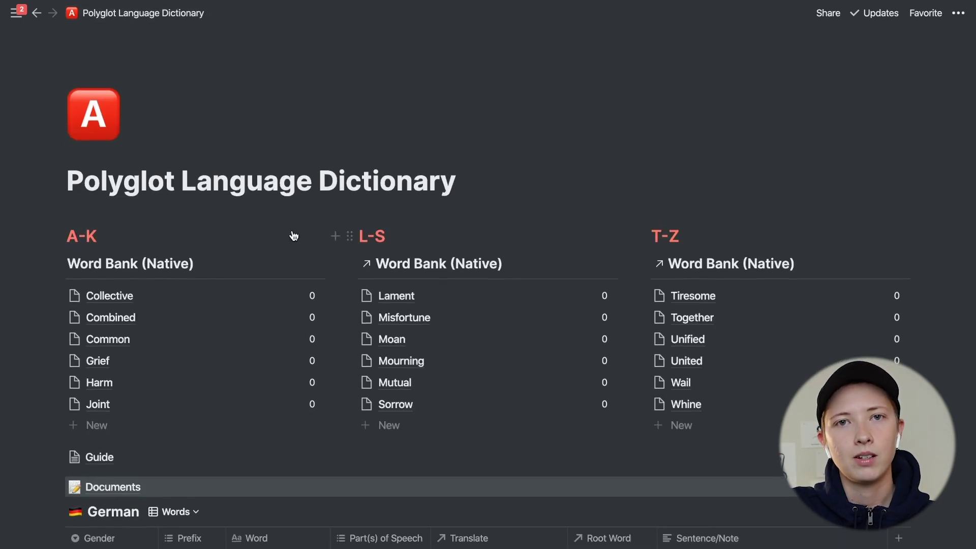
- Insert an inline list database on the Polyglot Language Dictionary Template page
{"action": "scroll", "coordinate": [293, 234], "scroll_direction": "down", "scroll_amount": 1}
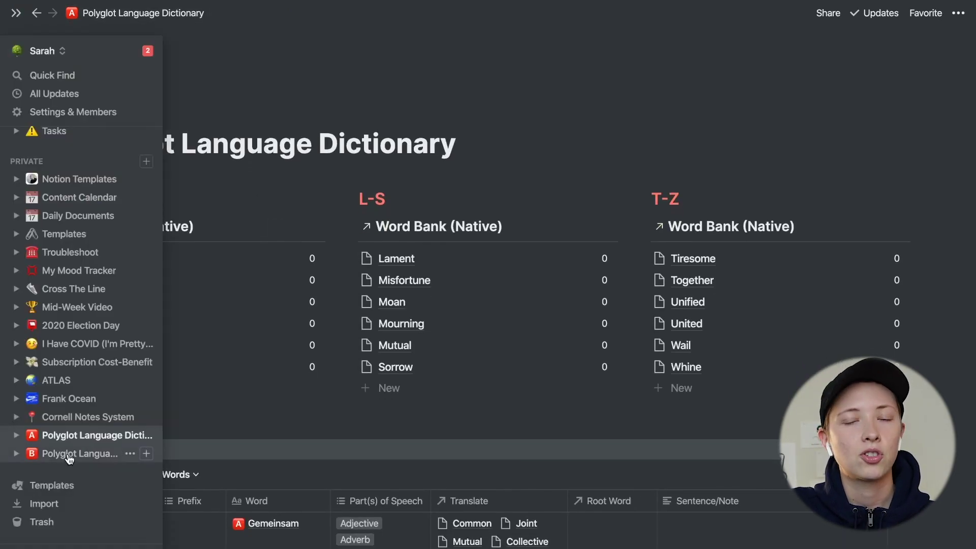
{"action": "left_click", "coordinate": [70, 457]}
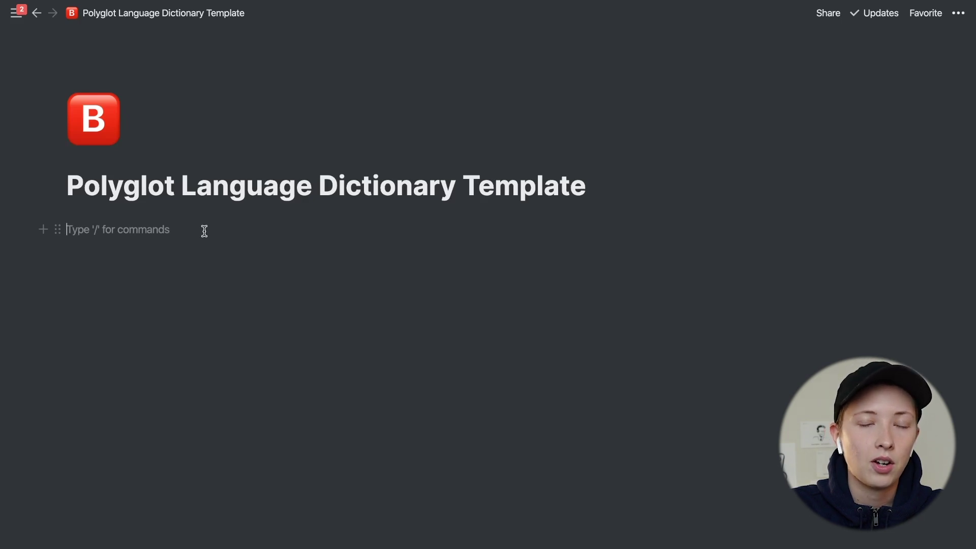
{"action": "type", "text": "/"}
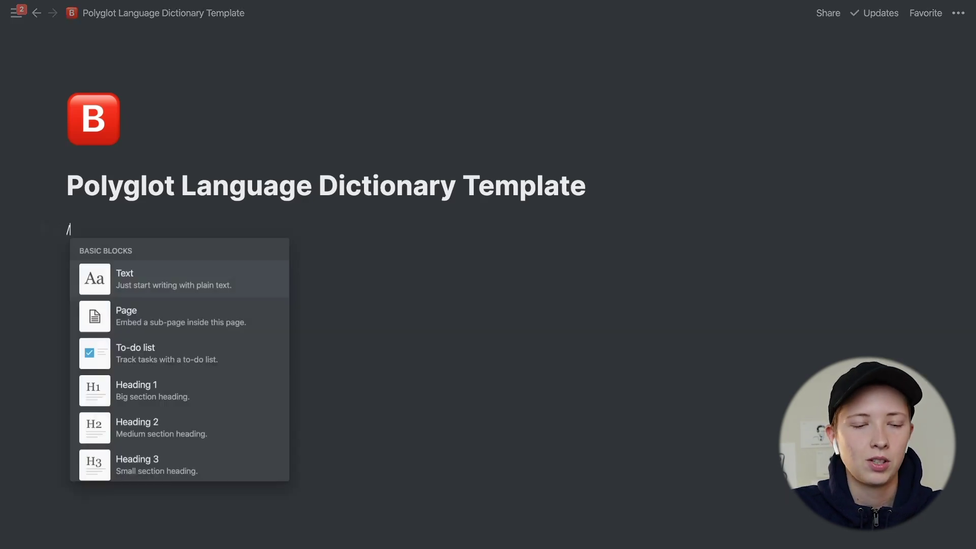
{"action": "type", "text": "in"}
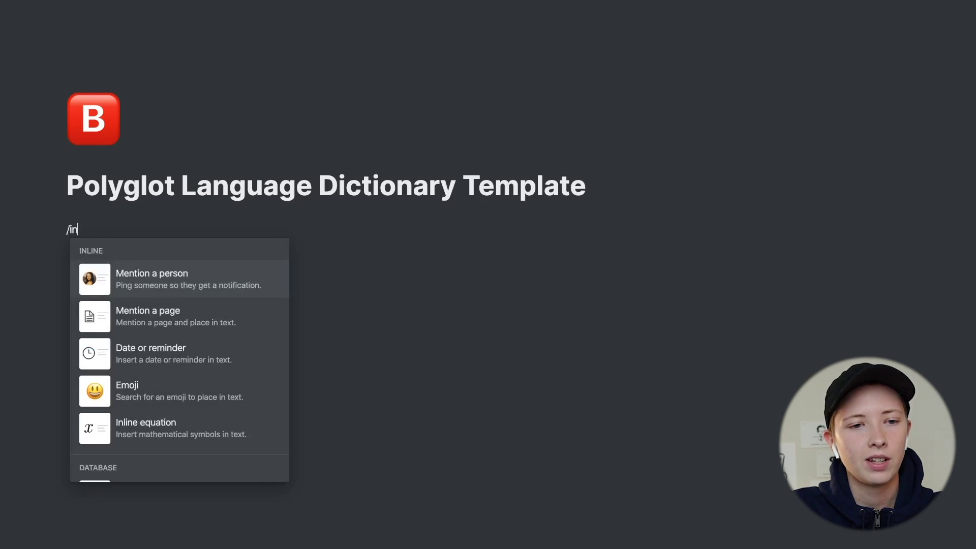
{"action": "type", "text": "line list"}
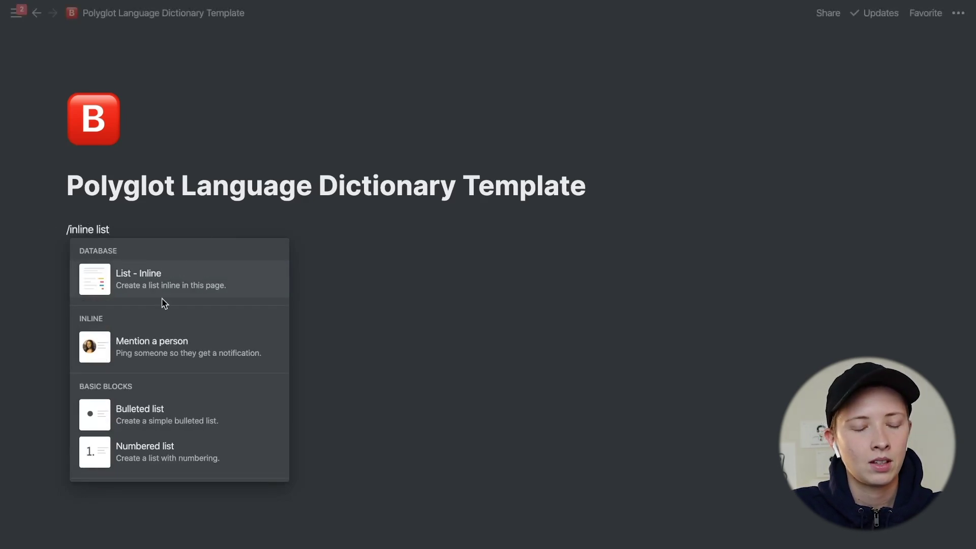
{"action": "left_click", "coordinate": [131, 289]}
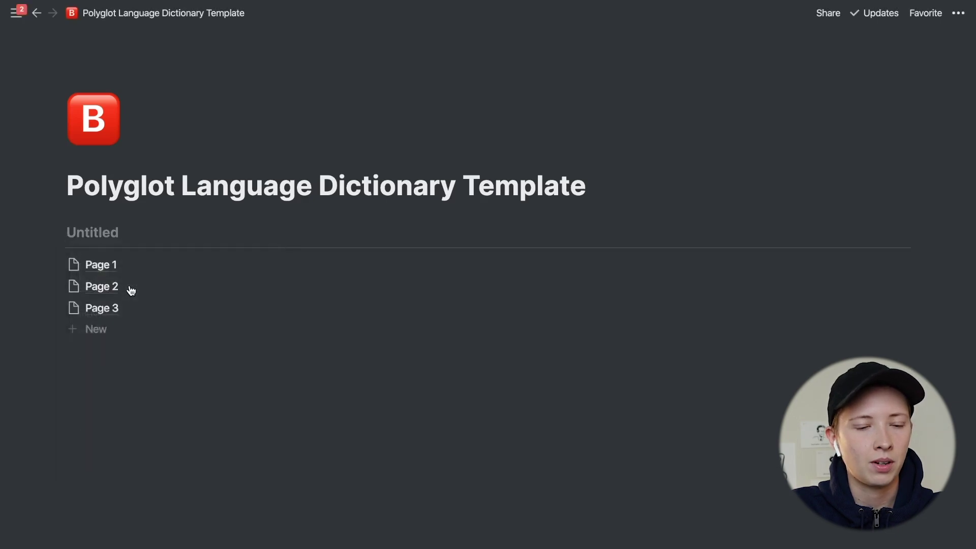
- Title the new inline list database "The Word Bank"
{"action": "type", "text": "W"}
{"action": "key", "text": "BackSpace"}
{"action": "type", "text": "The Word Bank"}
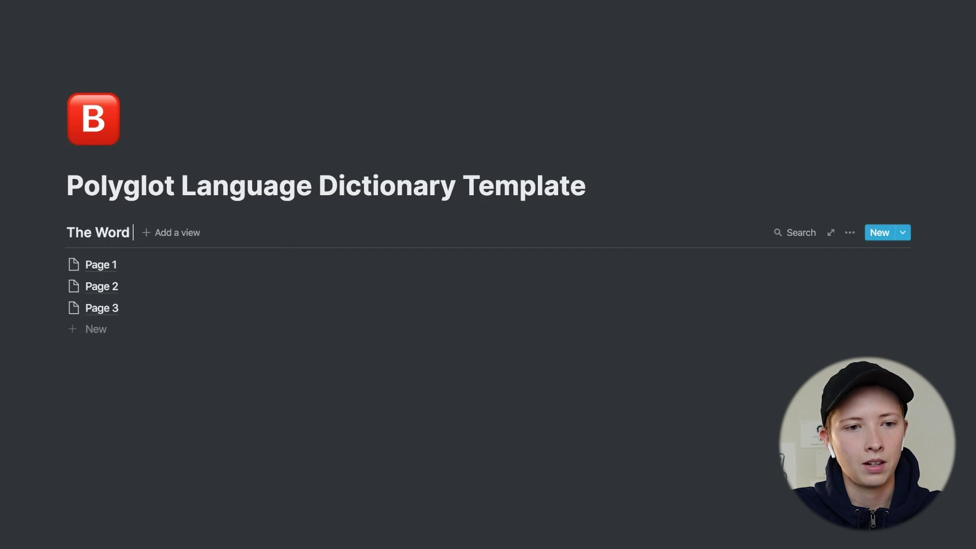
- Check the layout of the original Polyglot Language Dictionary page and return to the template page
{"action": "left_click", "coordinate": [37, 13]}
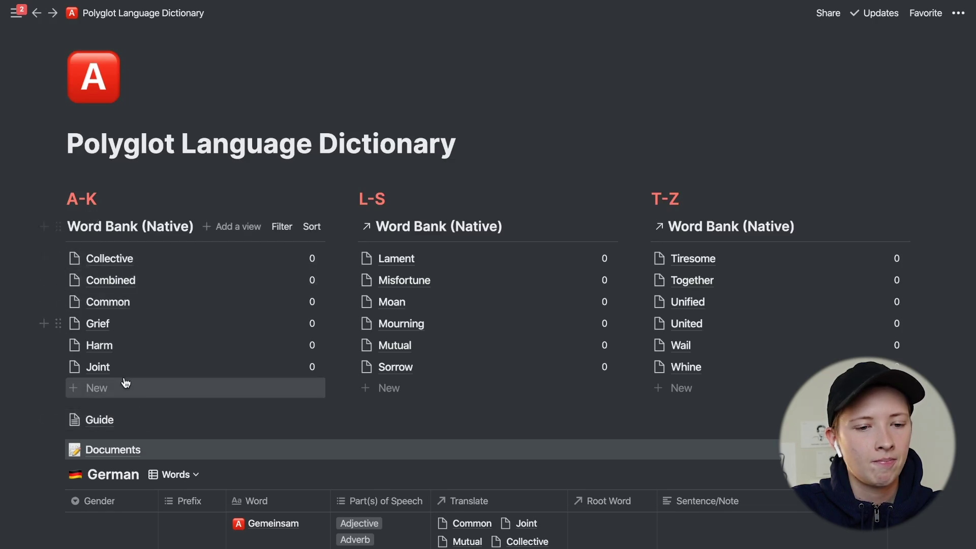
{"action": "scroll", "coordinate": [127, 382], "scroll_direction": "down", "scroll_amount": 3}
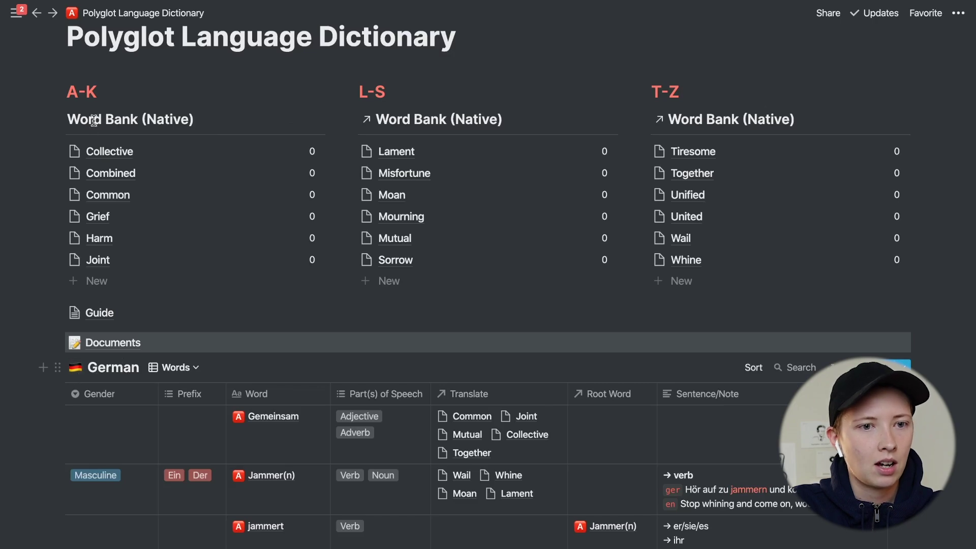
{"action": "left_click", "coordinate": [53, 15]}
{"action": "left_click", "coordinate": [217, 417]}
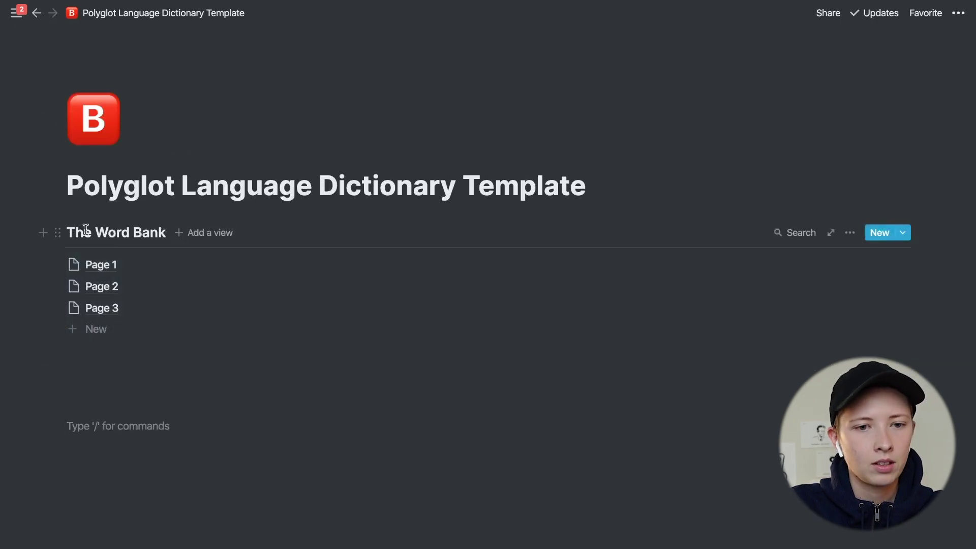
- Open The Word Bank database as a full page and delete the three default pages
{"action": "left_click", "coordinate": [832, 234]}
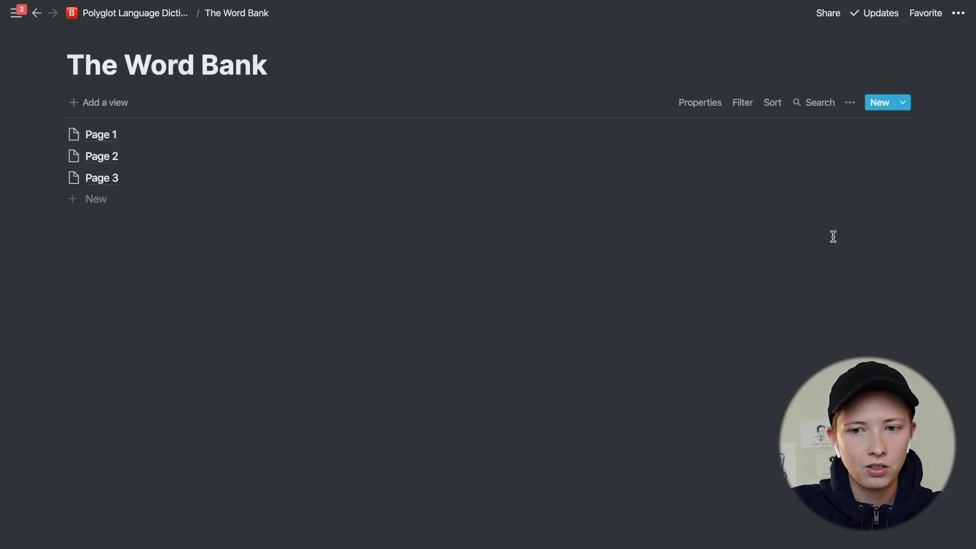
{"action": "left_click_drag", "start_coordinate": [31, 136], "coordinate": [175, 179]}
{"action": "key", "text": "BackSpace"}
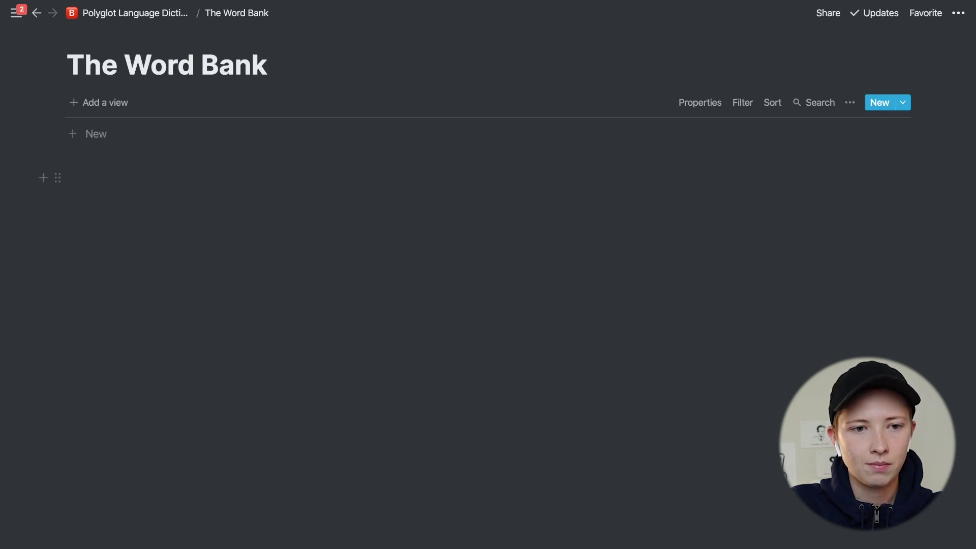
- Give The Word Bank database the bank building emoji as its icon
{"action": "left_click", "coordinate": [96, 38]}
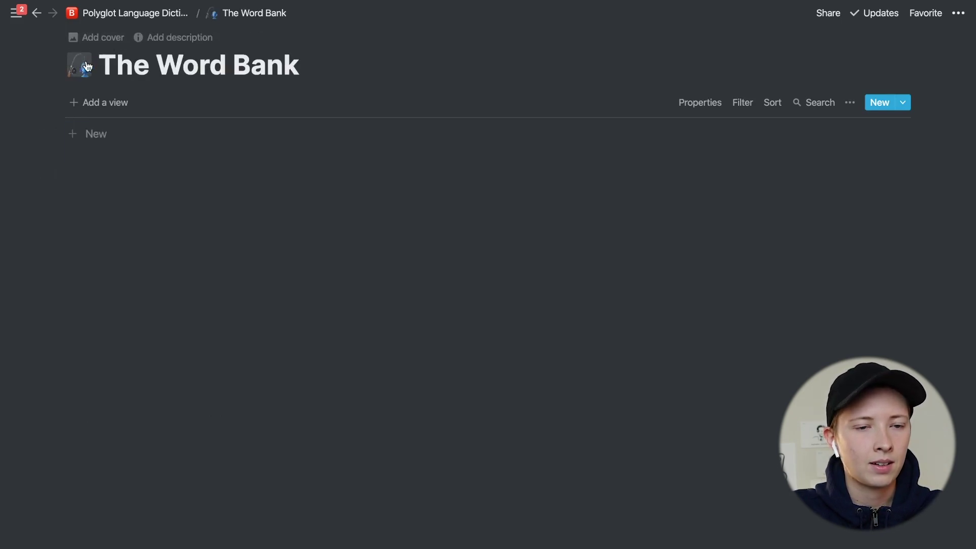
{"action": "left_click", "coordinate": [88, 65]}
{"action": "type", "text": "b"}
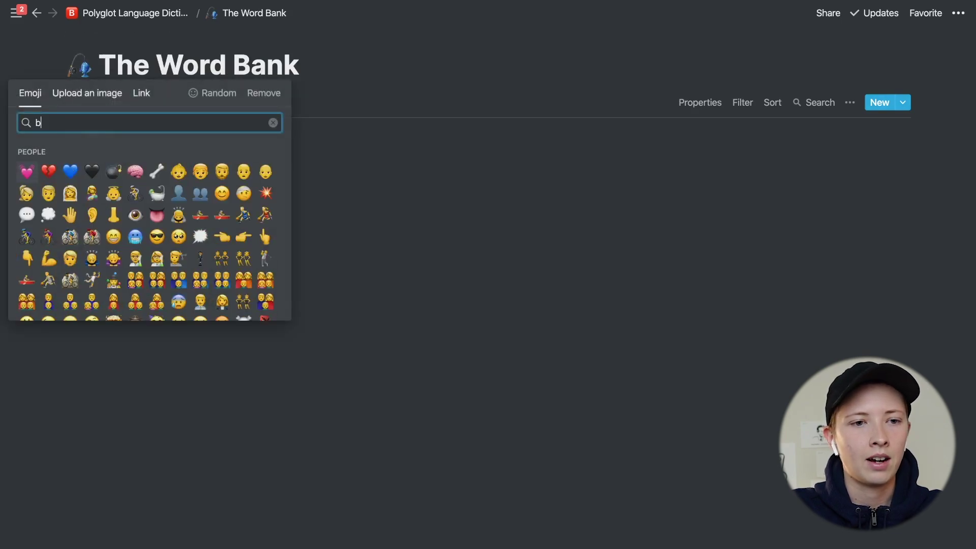
{"action": "type", "text": "ank"}
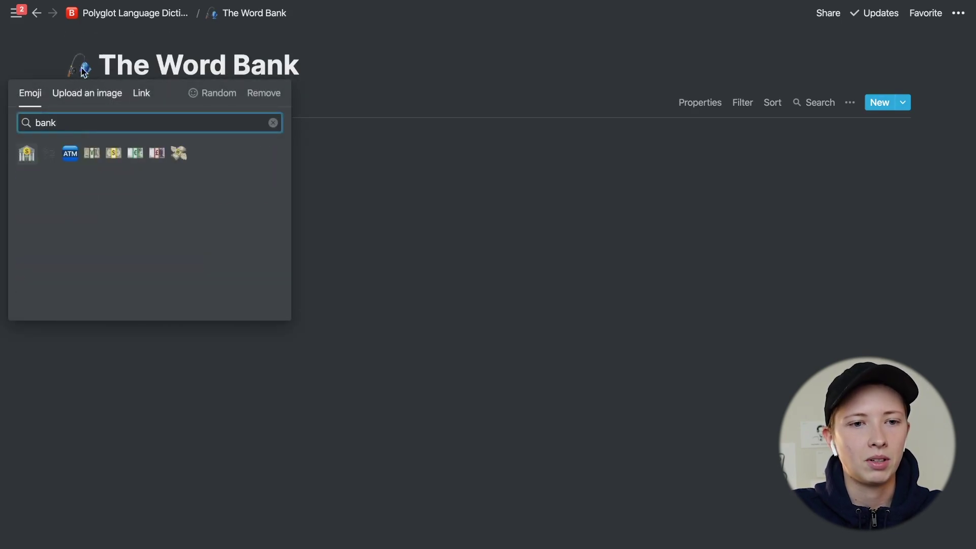
{"action": "left_click", "coordinate": [27, 152]}
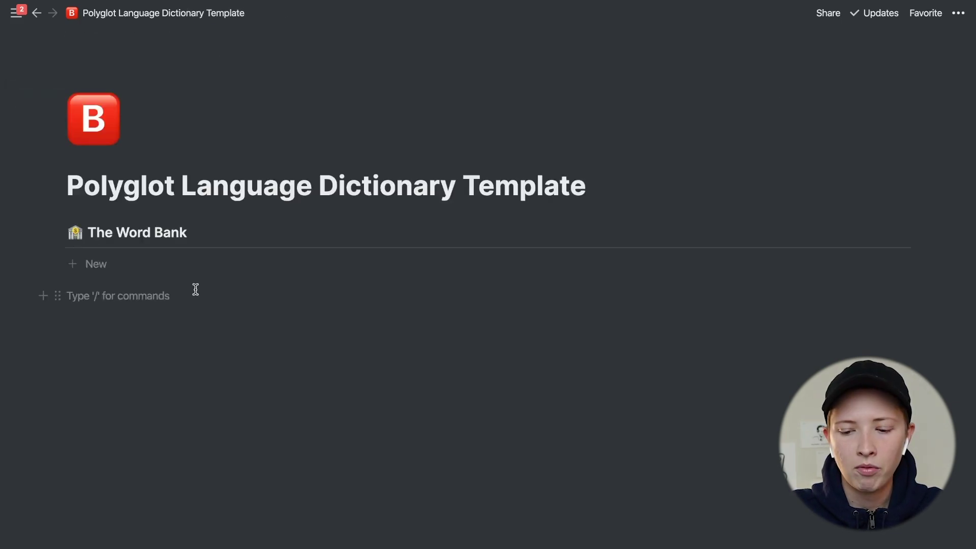
- Insert an inline table below The Word Bank on the template page and title it "German"
{"action": "type", "text": "/"}
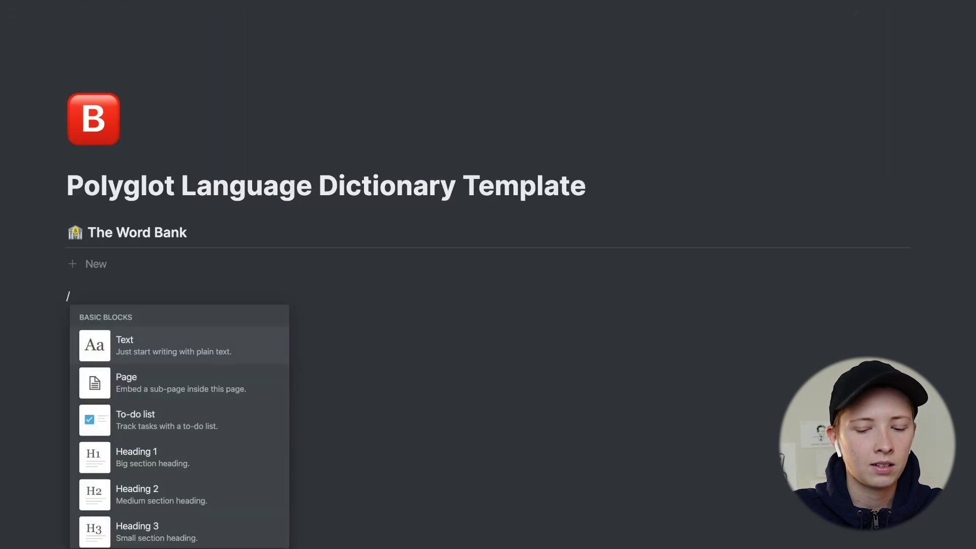
{"action": "type", "text": "inline"}
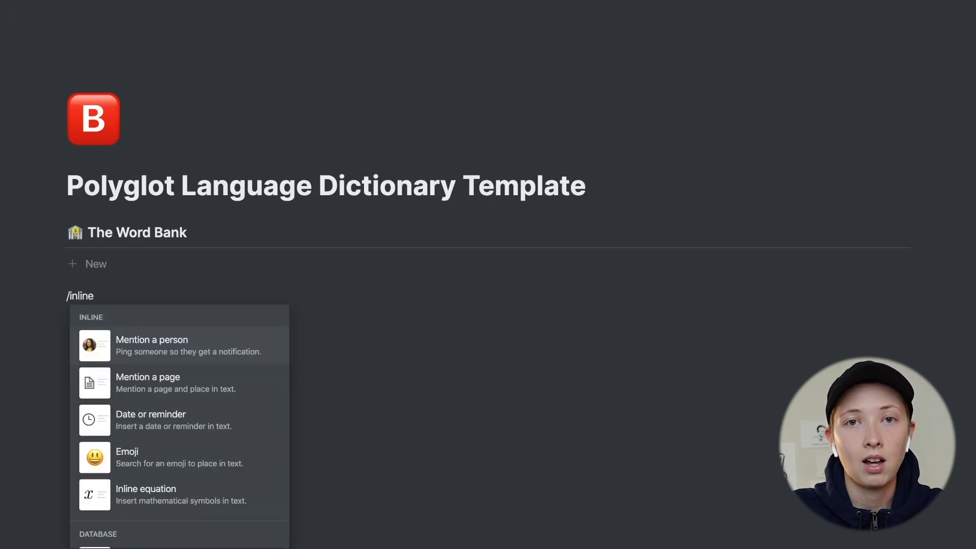
{"action": "scroll", "coordinate": [190, 461], "scroll_direction": "down", "scroll_amount": 4}
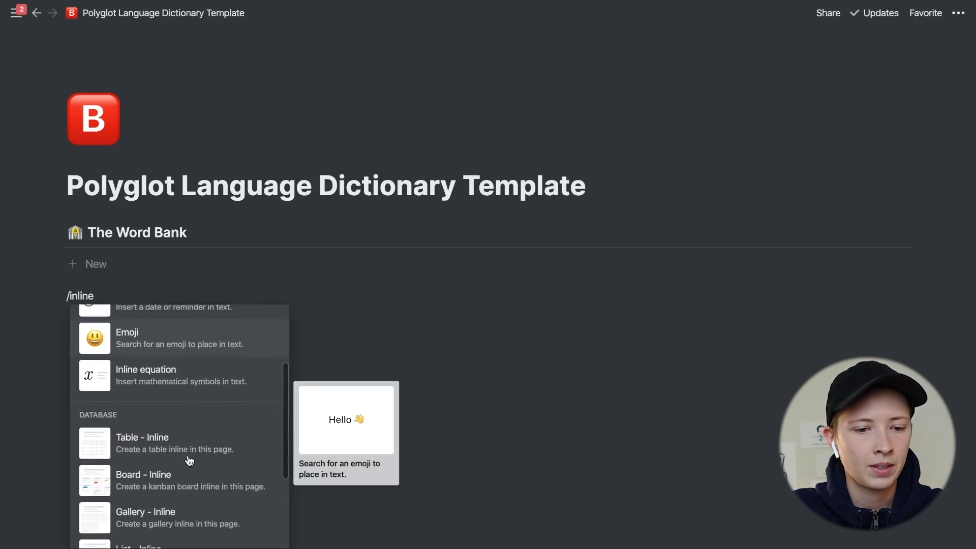
{"action": "left_click", "coordinate": [186, 443]}
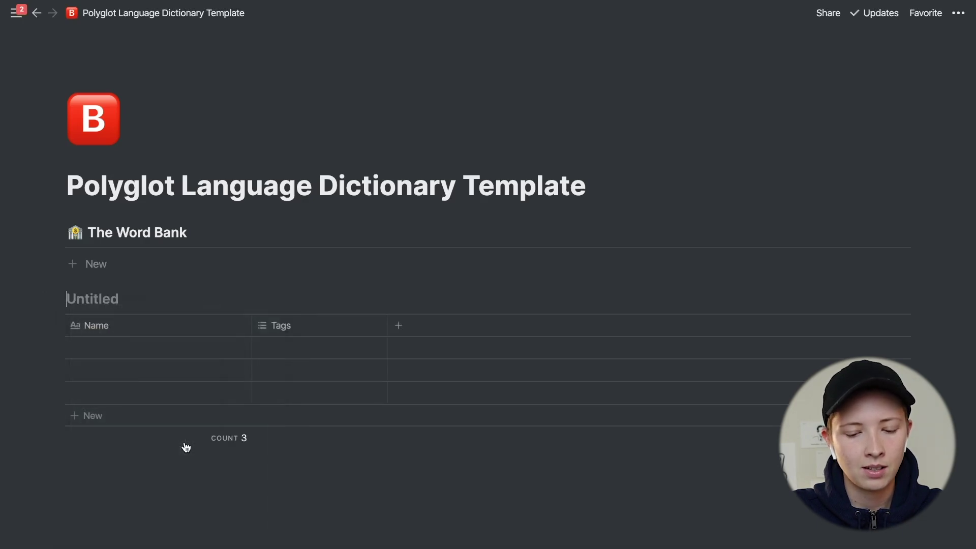
{"action": "type", "text": "German"}
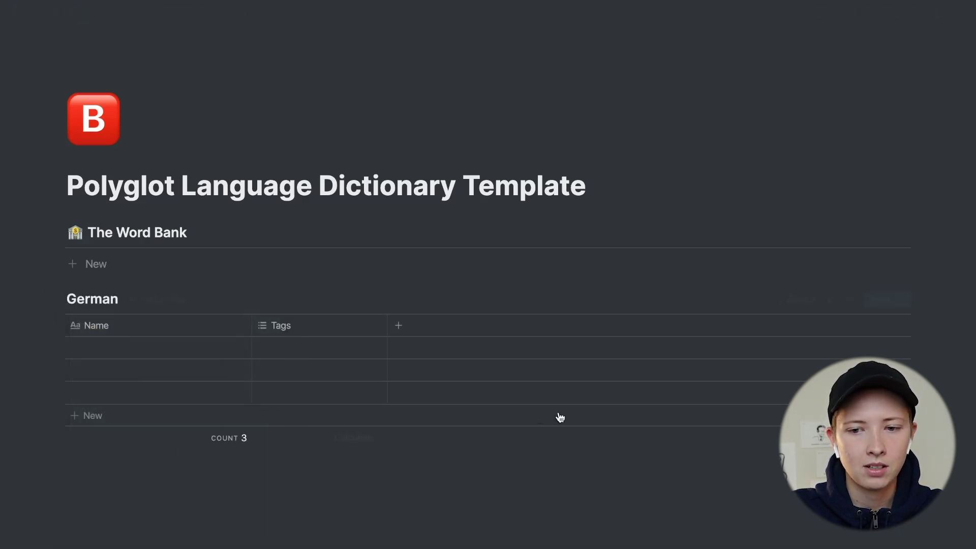
- Open the German table as a full page, set its icon to the German flag emoji, and return to the template page
{"action": "left_click", "coordinate": [827, 304]}
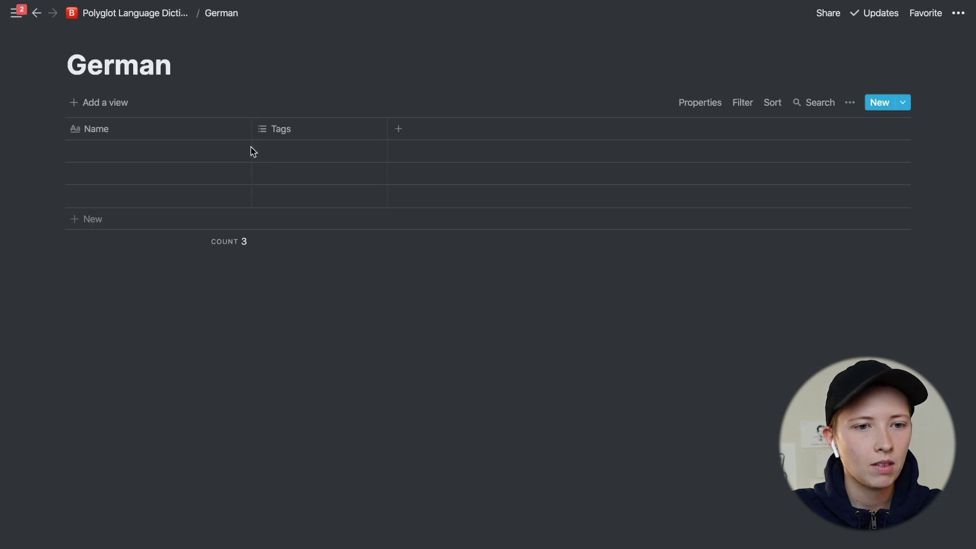
{"action": "left_click", "coordinate": [79, 37]}
{"action": "left_click", "coordinate": [76, 71]}
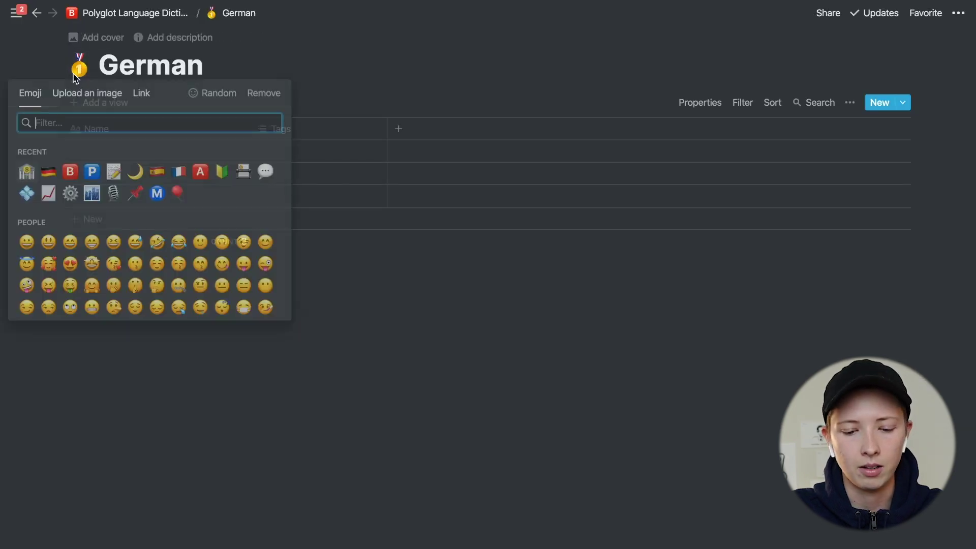
{"action": "type", "text": "german"}
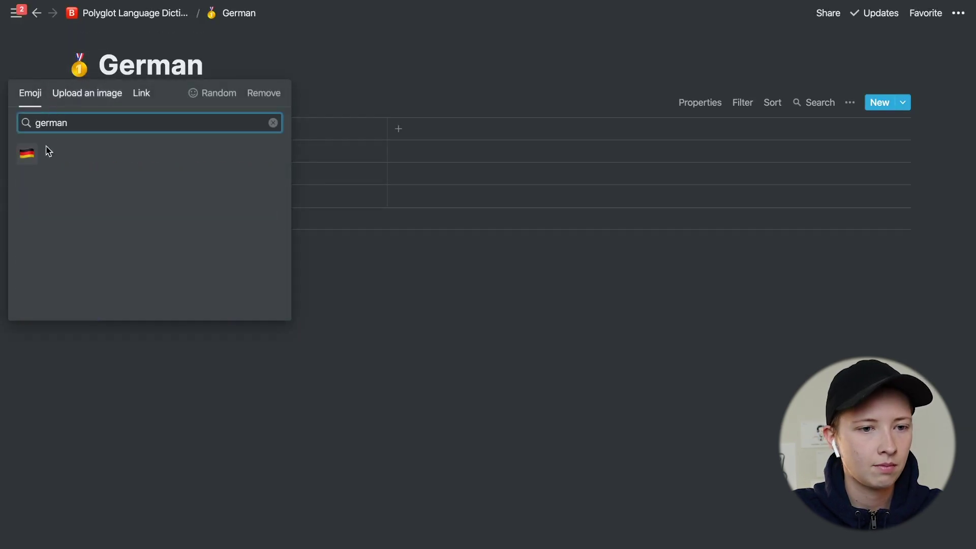
{"action": "left_click", "coordinate": [26, 153]}
{"action": "left_click", "coordinate": [143, 14]}
{"action": "scroll", "coordinate": [209, 221], "scroll_direction": "down", "scroll_amount": 2}
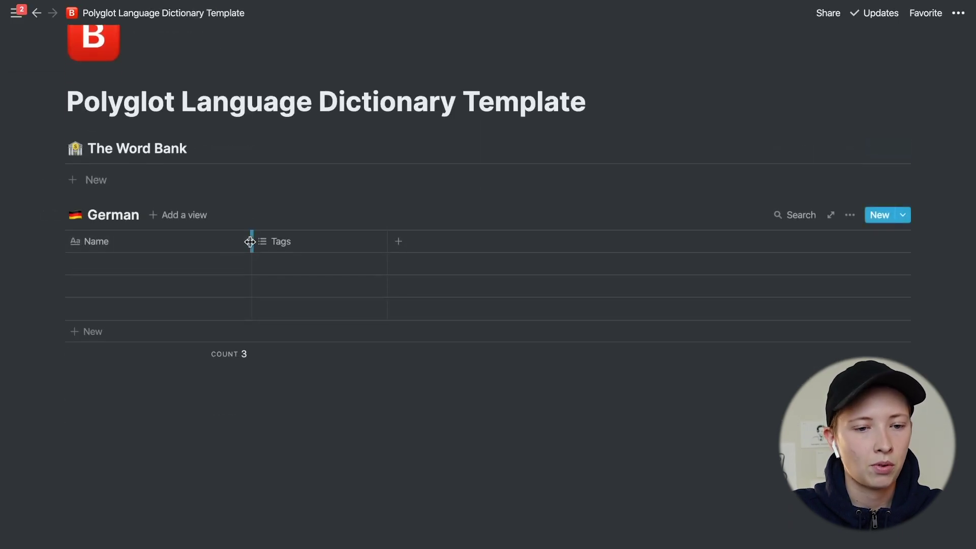
- Rename the German table's Name column to "Word" and turn the Tags column into a Select property named "Gender"
{"action": "left_click", "coordinate": [209, 247]}
{"action": "type", "text": "Word"}
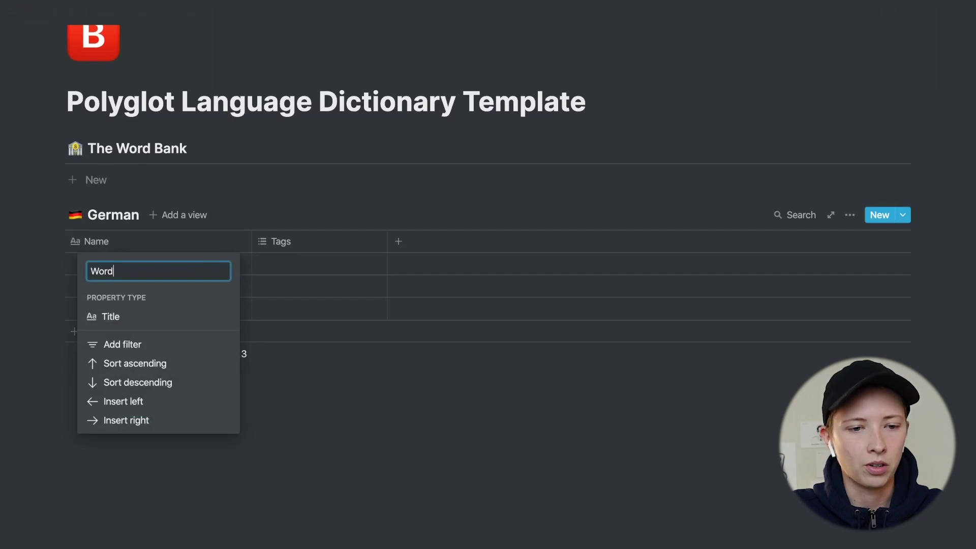
{"action": "left_click", "coordinate": [356, 242]}
{"action": "type", "text": "Gender"}
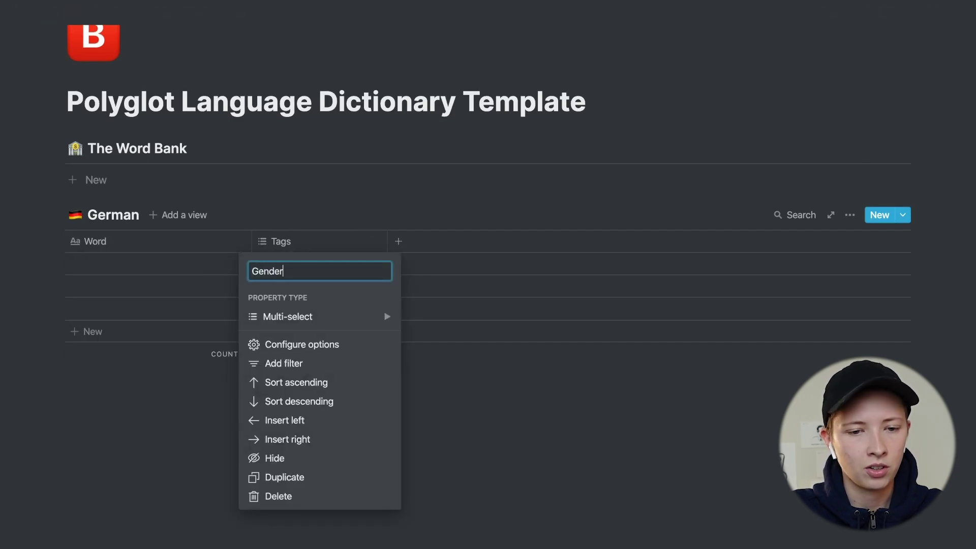
{"action": "left_click", "coordinate": [319, 317]}
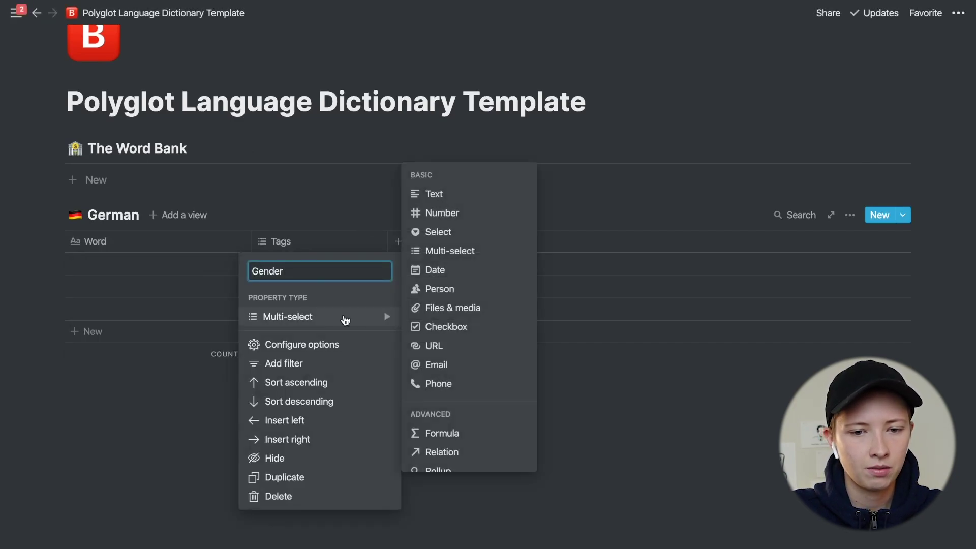
{"action": "left_click", "coordinate": [490, 234]}
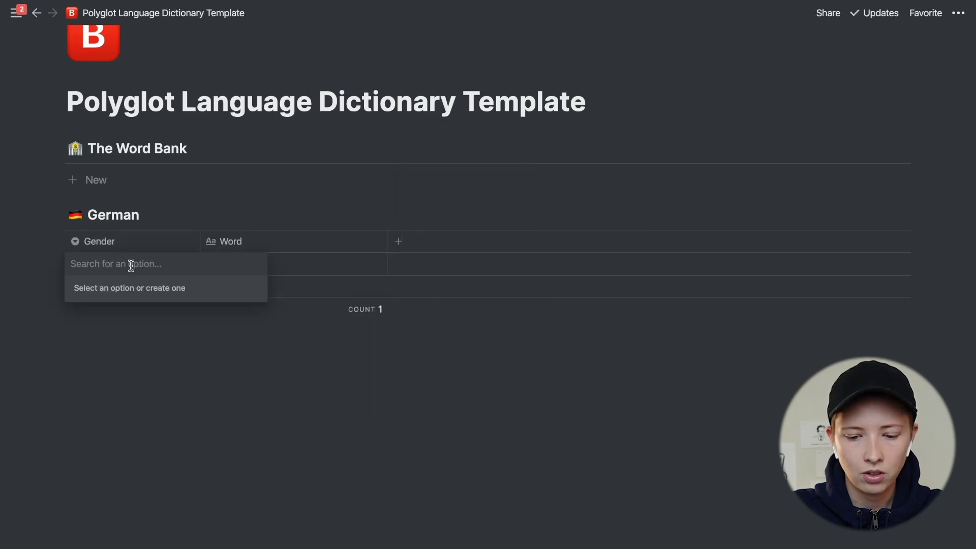
- Create the Gender options "Masculine", "Feminine" and "Neuter" in successive rows of the German table
{"action": "type", "text": "Masculine"}
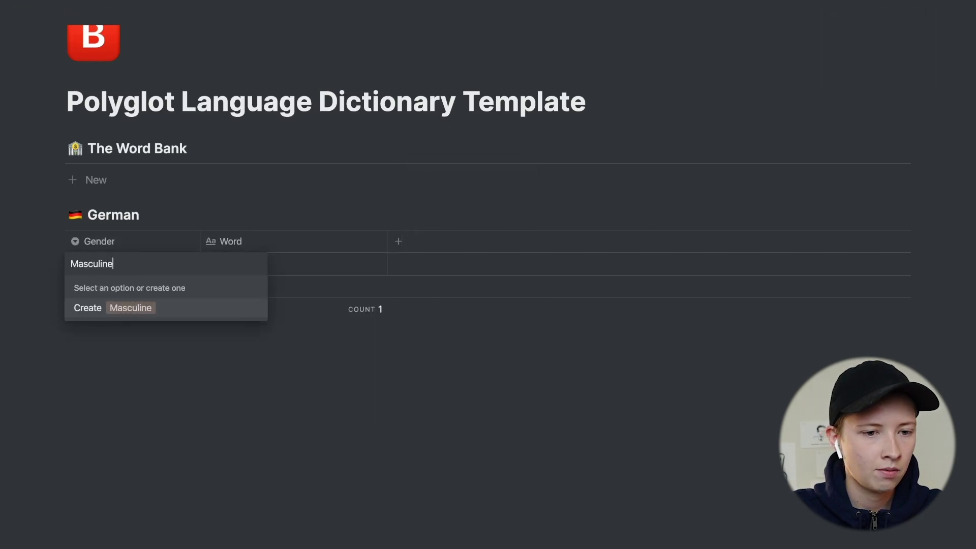
{"action": "key", "text": "Return"}
{"action": "left_click", "coordinate": [107, 284]}
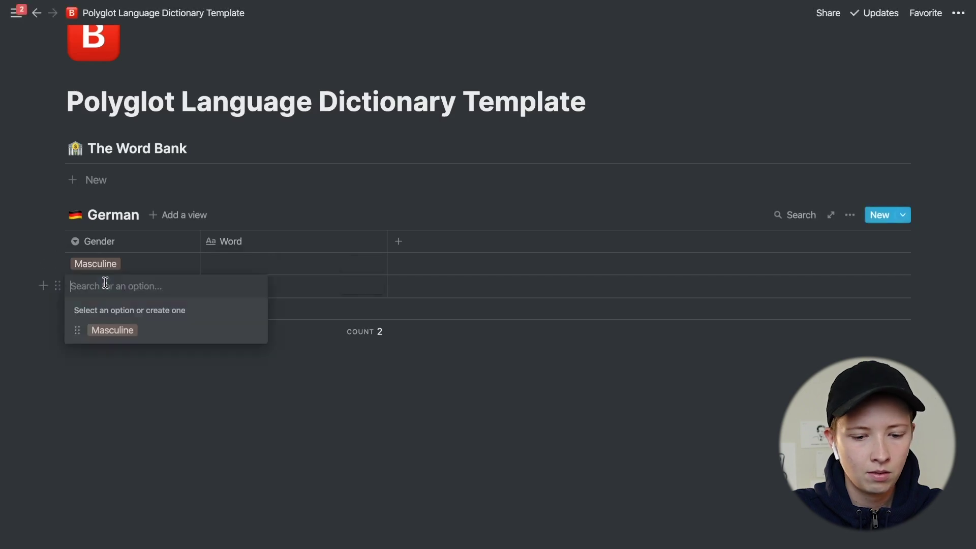
{"action": "type", "text": "Feminine"}
{"action": "key", "text": "Return"}
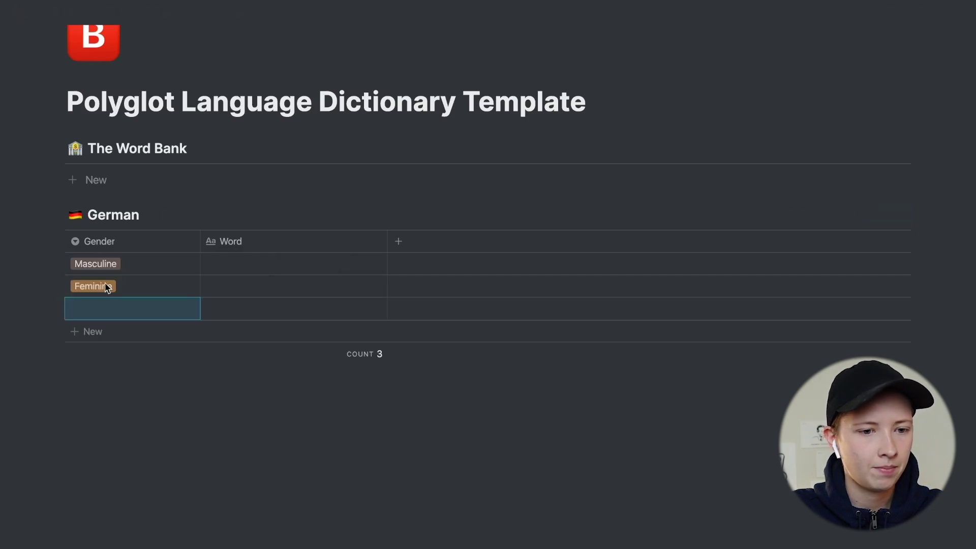
{"action": "left_click", "coordinate": [111, 309]}
{"action": "type", "text": "Neuter"}
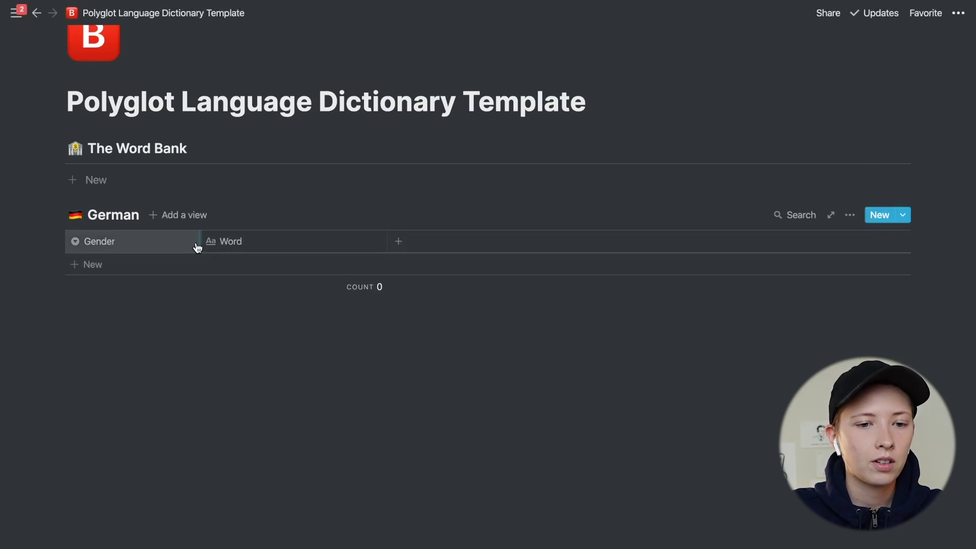
- Narrow the Gender column and add a Multi-select column named "Part(s) of Speech" after Word
{"action": "left_click_drag", "start_coordinate": [200, 242], "coordinate": [165, 244]}
{"action": "left_click", "coordinate": [446, 247]}
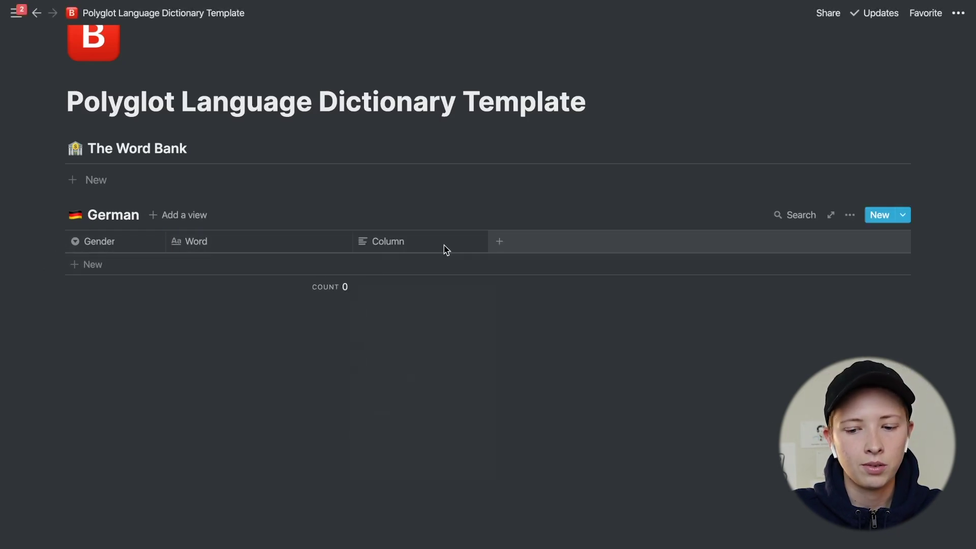
{"action": "type", "text": "Part(s) of speec"}
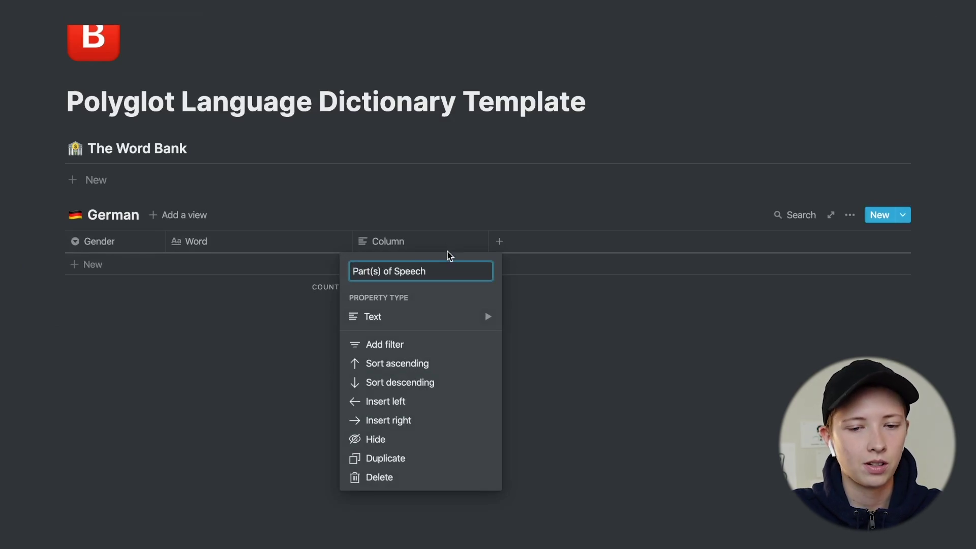
{"action": "type", "text": "h"}
{"action": "mouse_move", "coordinate": [442, 318]}
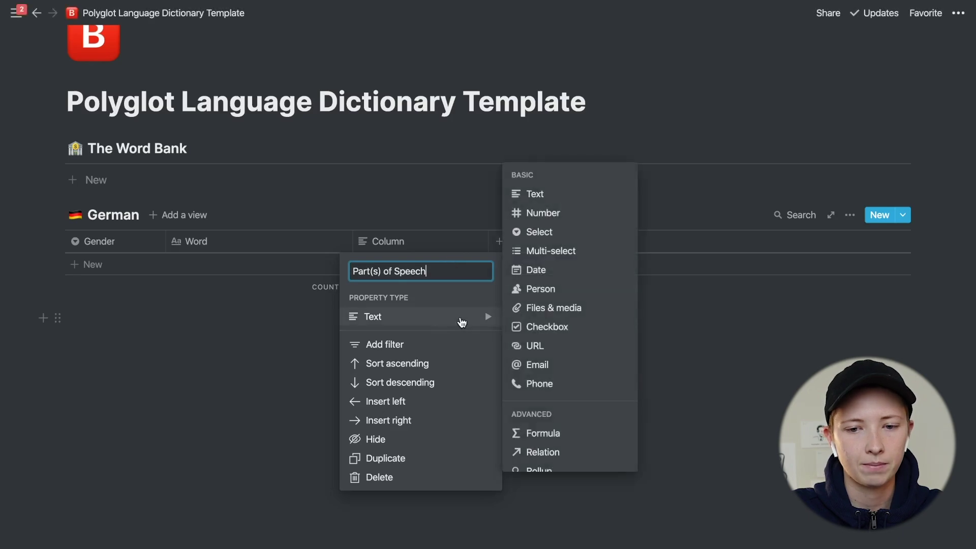
{"action": "left_click", "coordinate": [552, 253]}
{"action": "left_click", "coordinate": [551, 257]}
{"action": "left_click", "coordinate": [411, 338]}
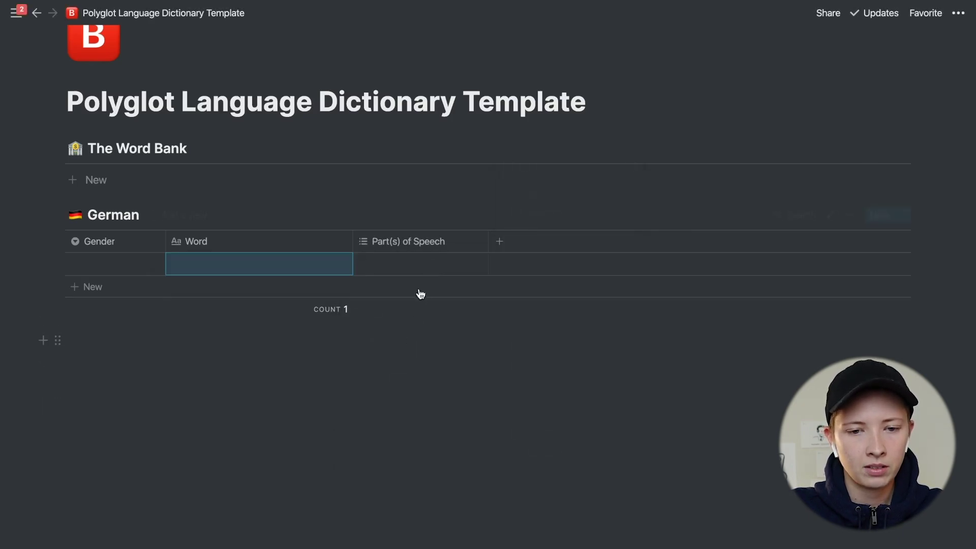
- Create the Part(s) of Speech options "Verb", "Noun", "Adjective" and "Adverb" in the German table's row
{"action": "left_click", "coordinate": [418, 269]}
{"action": "type", "text": "Verb"}
{"action": "key", "text": "Return"}
{"action": "type", "text": "Noun"}
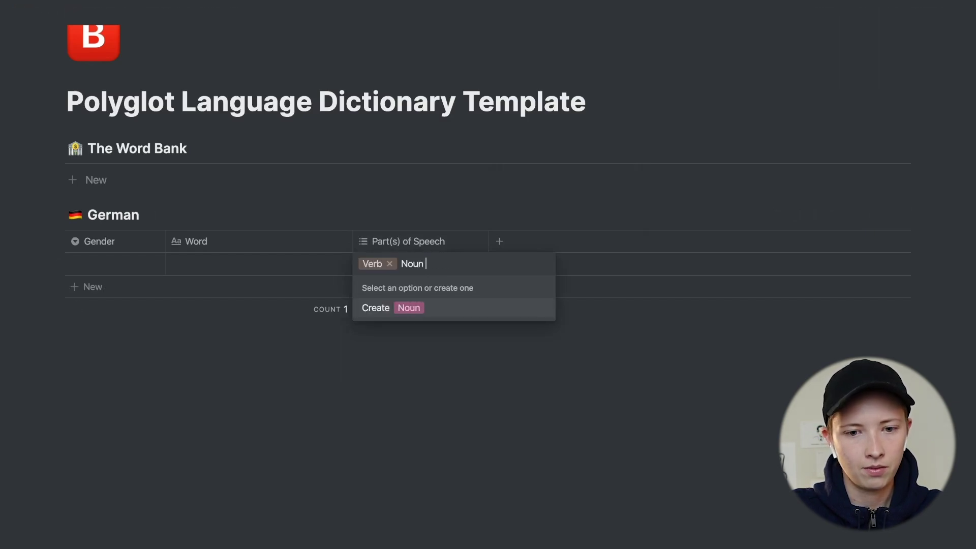
{"action": "key", "text": "Return"}
{"action": "type", "text": "Adj"}
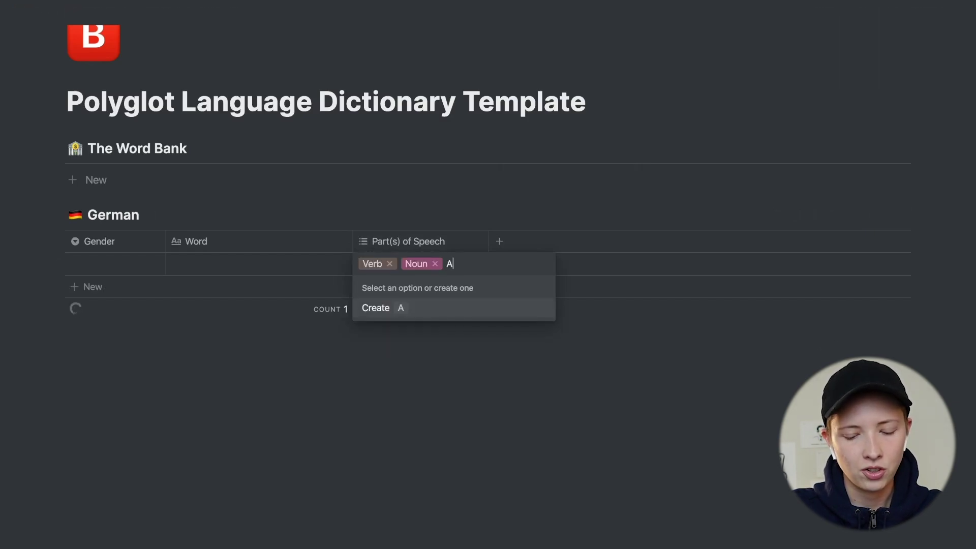
{"action": "key", "text": "BackSpace"}
{"action": "type", "text": "ctive"}
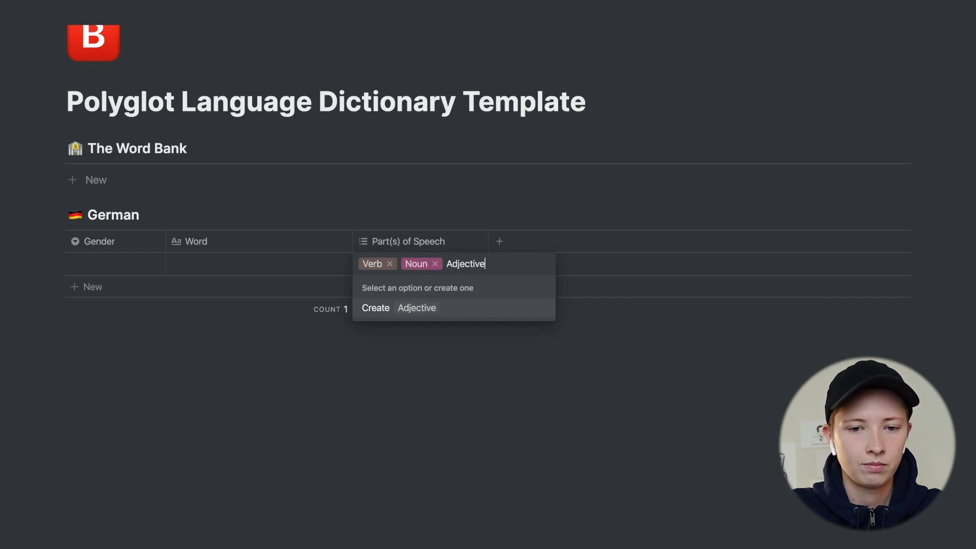
{"action": "key", "text": "Return"}
{"action": "type", "text": "Adverb"}
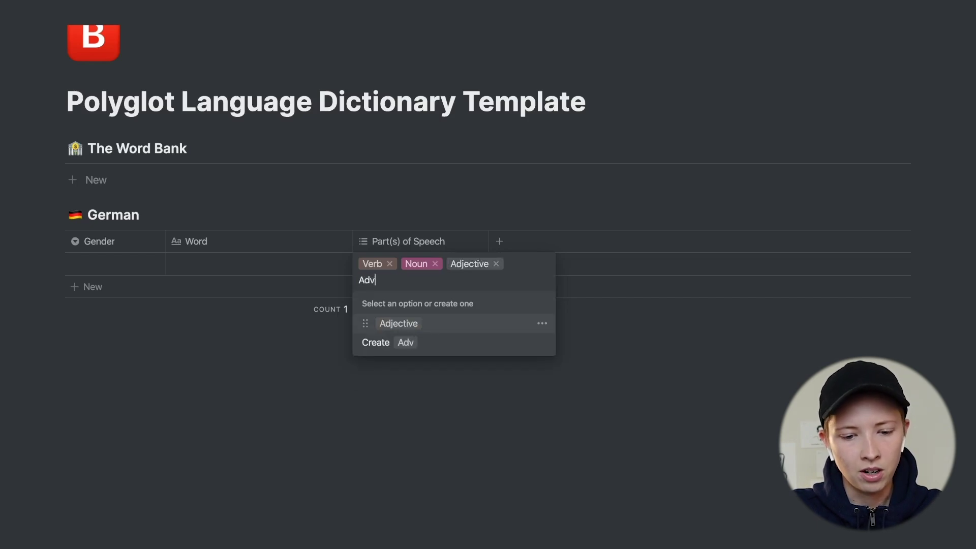
{"action": "key", "text": "Return"}
{"action": "key", "text": "Escape"}
- Add a Text column named "Sentence/Note" and a Select column named "Prefix" to the German table
{"action": "left_click", "coordinate": [510, 244]}
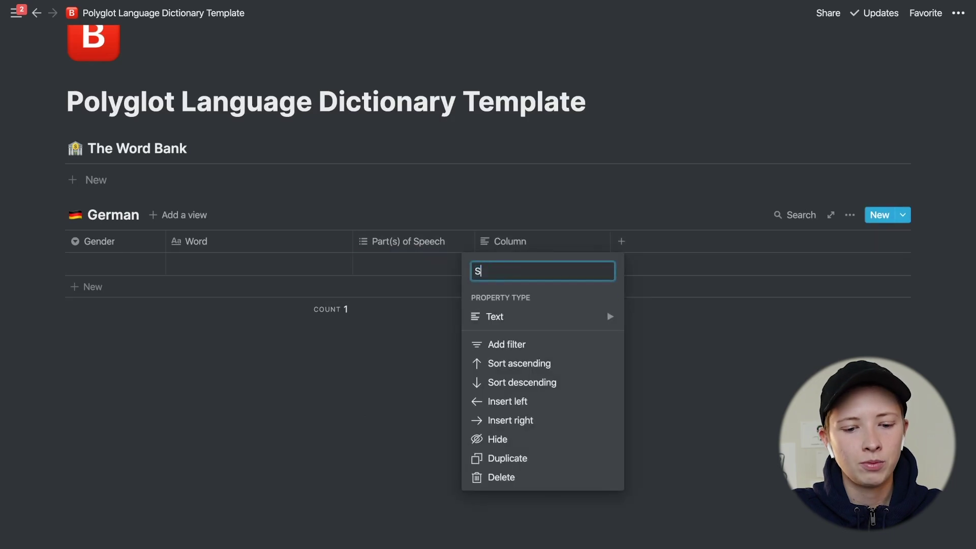
{"action": "type", "text": "Sentence/Note"}
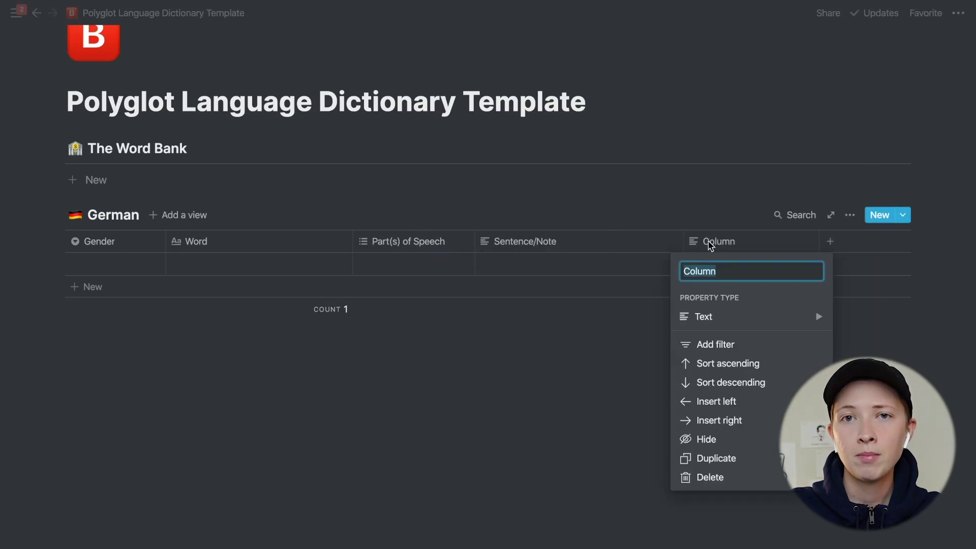
{"action": "type", "text": "Prefix"}
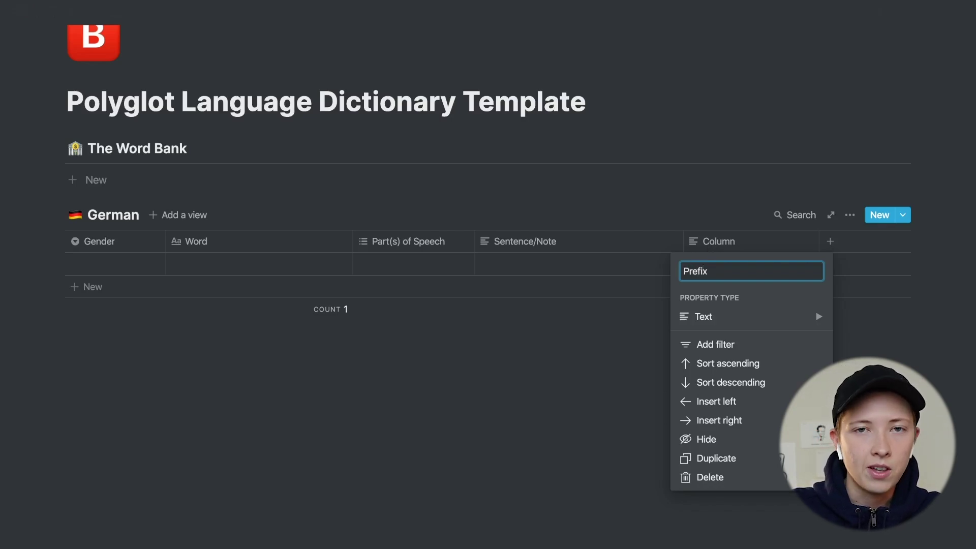
{"action": "left_click", "coordinate": [705, 317]}
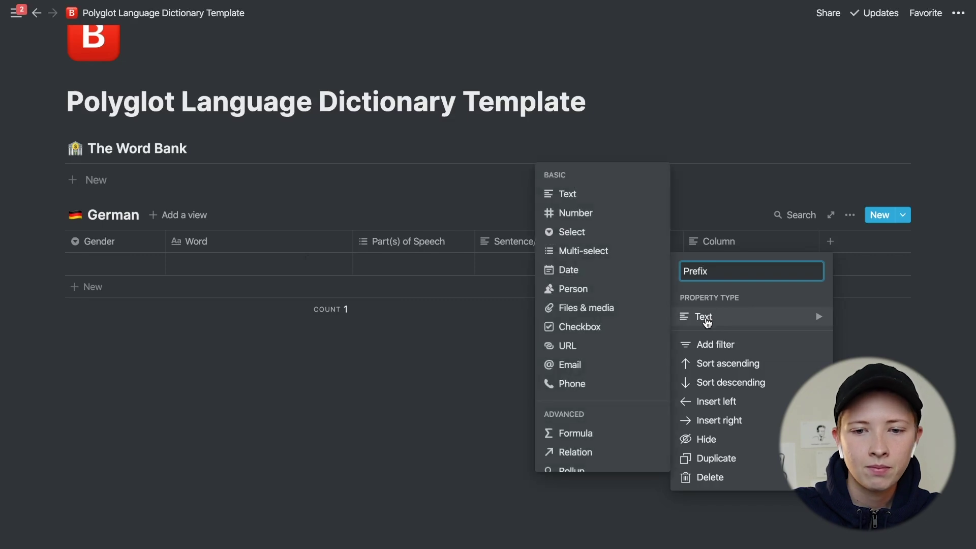
{"action": "left_click", "coordinate": [590, 232]}
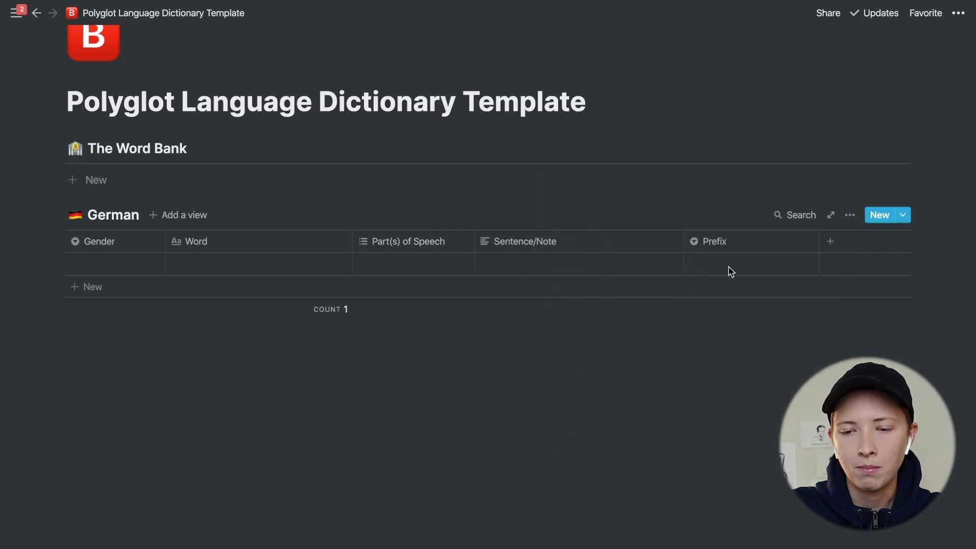
{"action": "left_click", "coordinate": [726, 265]}
{"action": "type", "text": "La Le"}
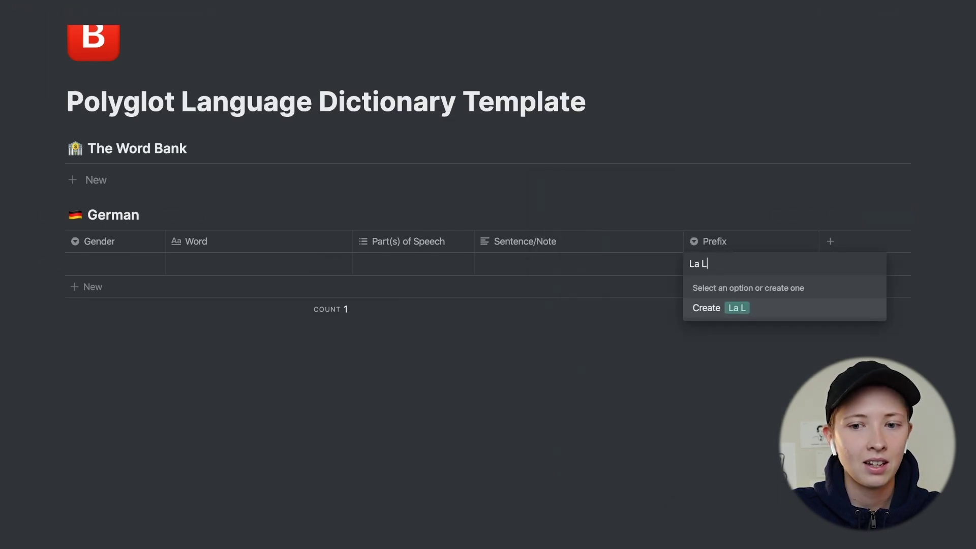
{"action": "key", "text": "BackSpace"}
{"action": "key", "text": "BackSpace"}
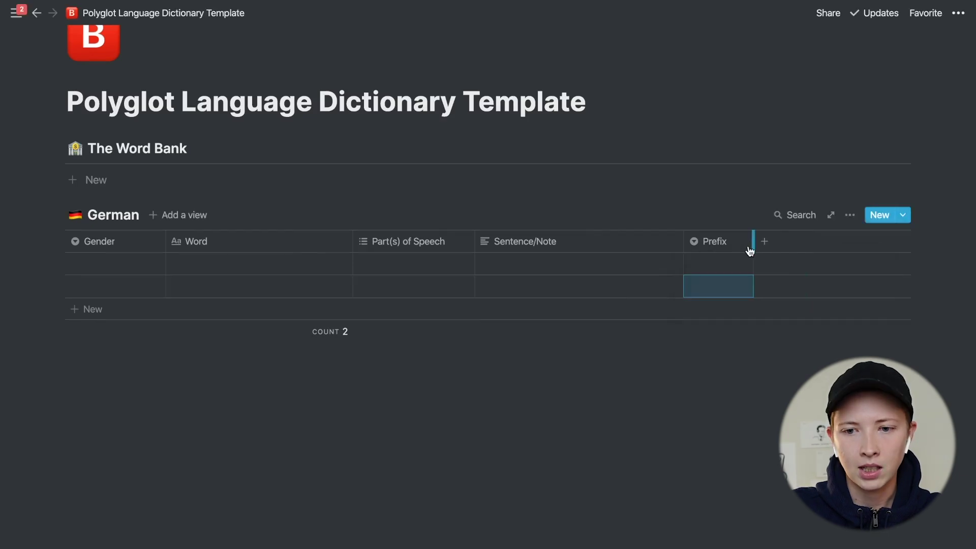
- Move the Prefix column between Gender and Word, and add a Relation column named "Translation" to the German table
{"action": "mouse_move", "coordinate": [750, 246]}
{"action": "left_mouse_down"}
{"action": "mouse_move", "coordinate": [116, 242]}
{"action": "mouse_move", "coordinate": [200, 239]}
{"action": "left_mouse_up"}
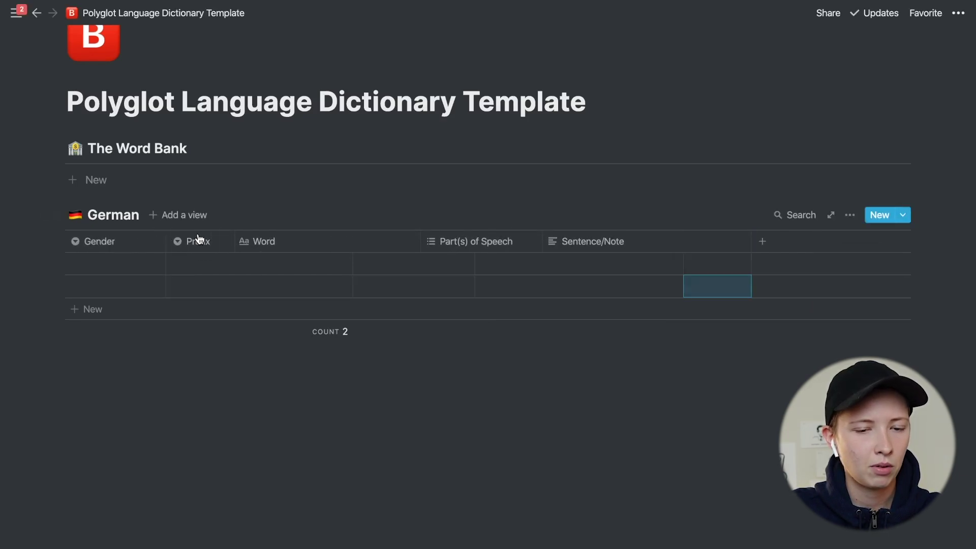
{"action": "left_click", "coordinate": [791, 249]}
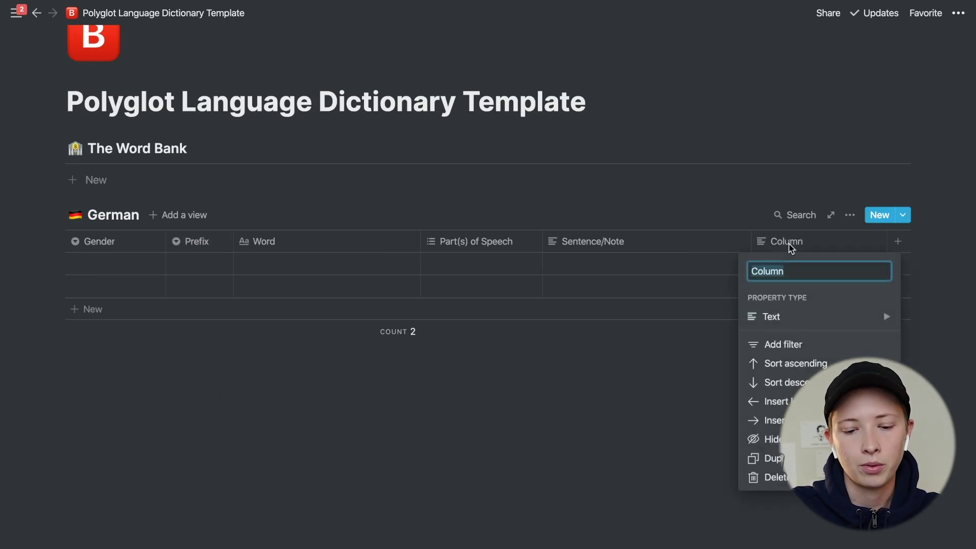
{"action": "type", "text": "Tran"}
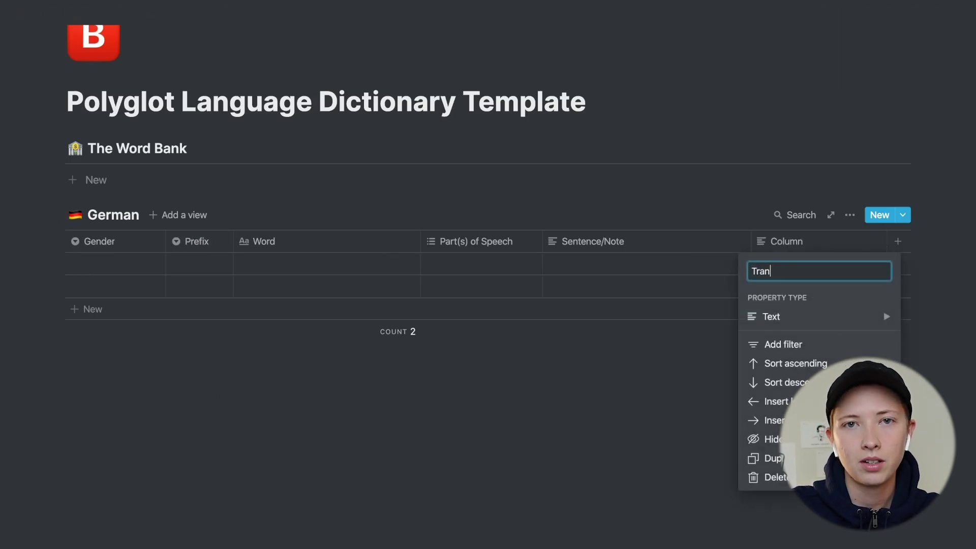
{"action": "type", "text": "slation"}
{"action": "left_click", "coordinate": [777, 325]}
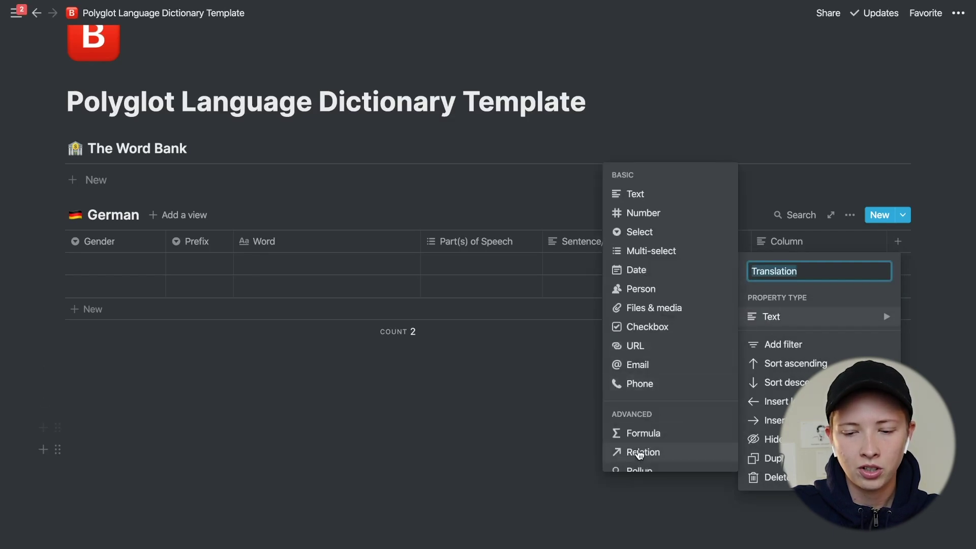
{"action": "scroll", "coordinate": [647, 449], "scroll_direction": "down", "scroll_amount": 3}
{"action": "left_click", "coordinate": [643, 387]}
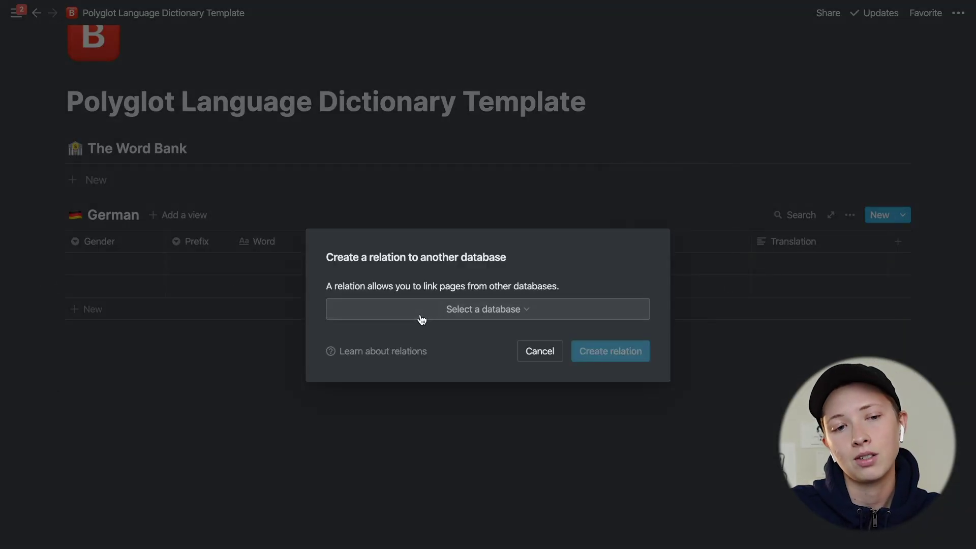
- Create the Translation column's relation to the database "The Word Bank"
{"action": "left_click", "coordinate": [421, 316]}
{"action": "type", "text": "THe"}
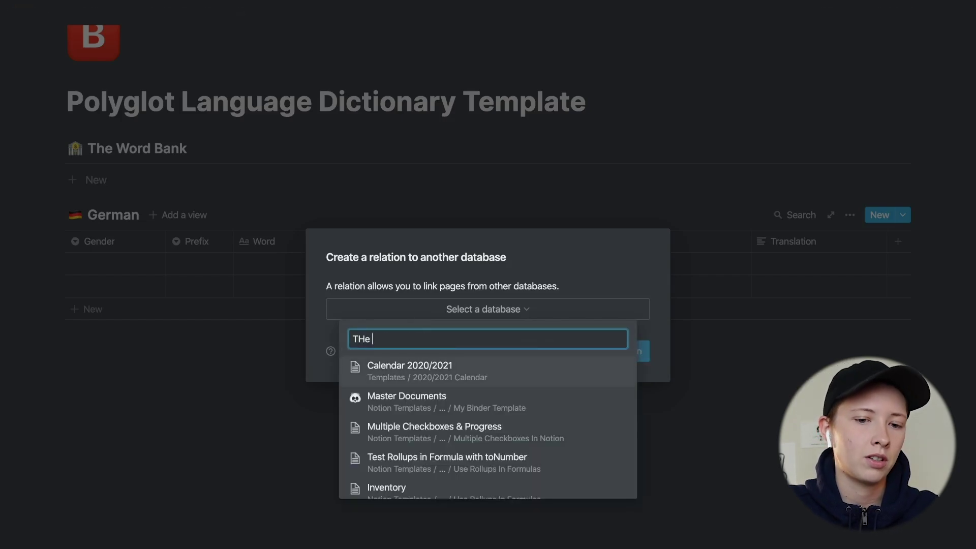
{"action": "key", "text": "BackSpace"}
{"action": "type", "text": "he Word Bank"}
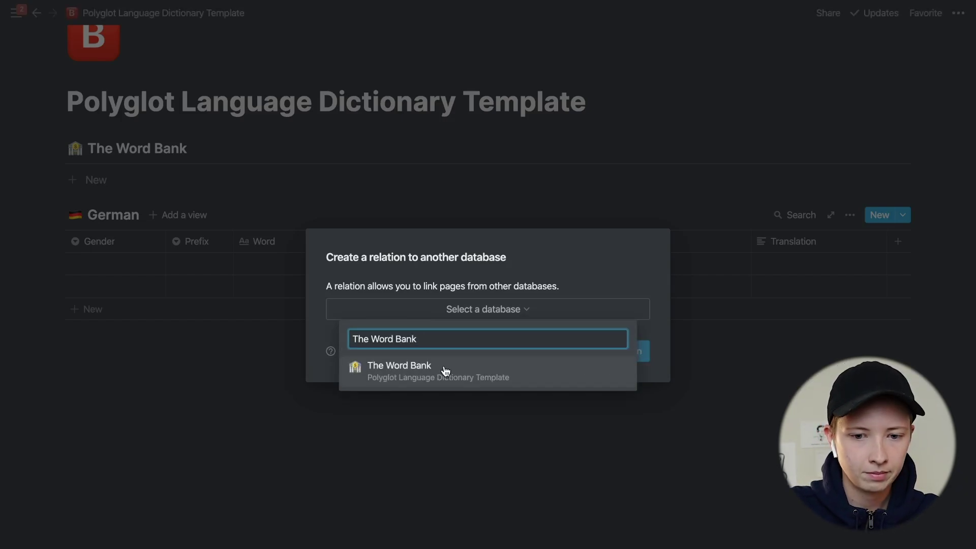
{"action": "left_click", "coordinate": [440, 369]}
{"action": "left_click", "coordinate": [597, 356]}
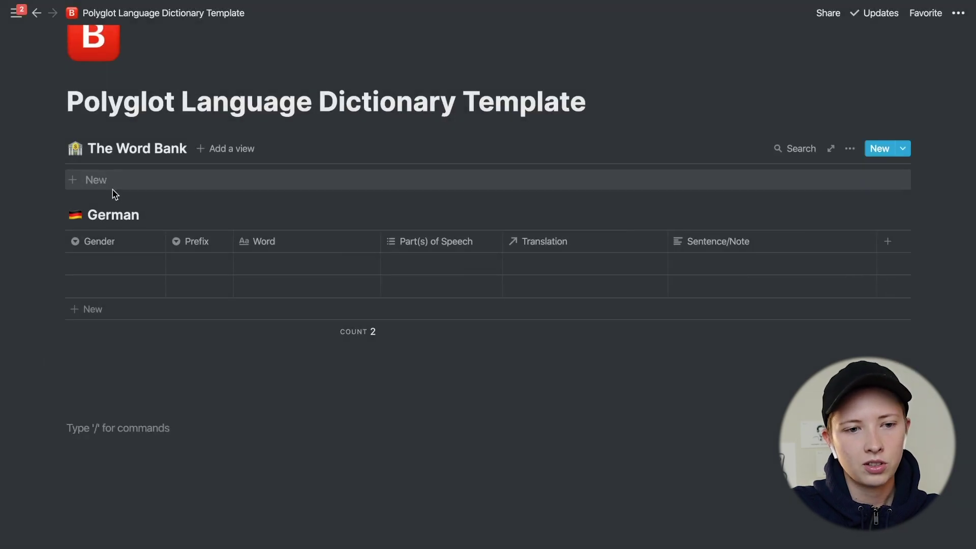
- Rename the Word Bank's relation property that links back to the German table as "German"
{"action": "left_click", "coordinate": [114, 185]}
{"action": "mouse_move", "coordinate": [287, 117]}
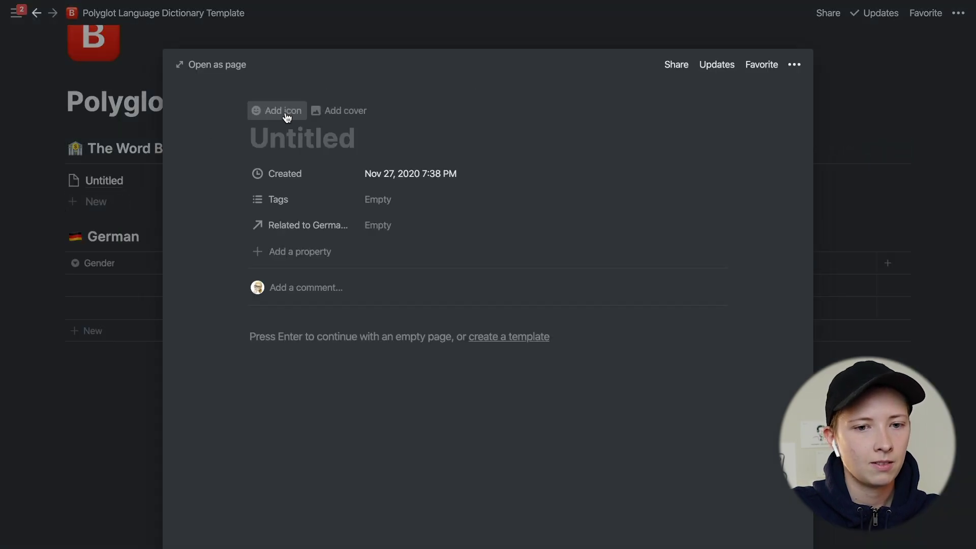
{"action": "left_click", "coordinate": [296, 233]}
{"action": "left_click", "coordinate": [281, 261]}
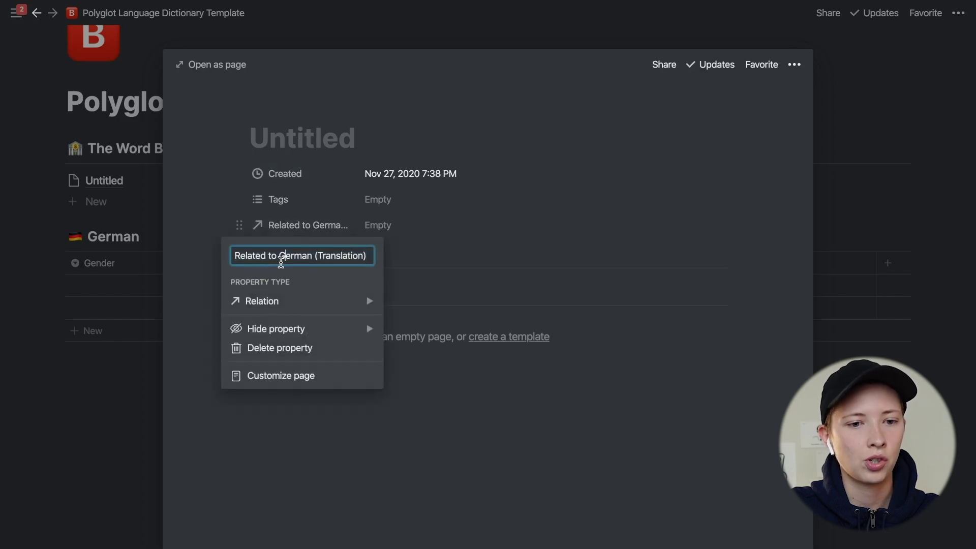
{"action": "left_click_drag", "start_coordinate": [371, 255], "coordinate": [232, 255]}
{"action": "key", "text": "BackSpace"}
{"action": "type", "text": "German"}
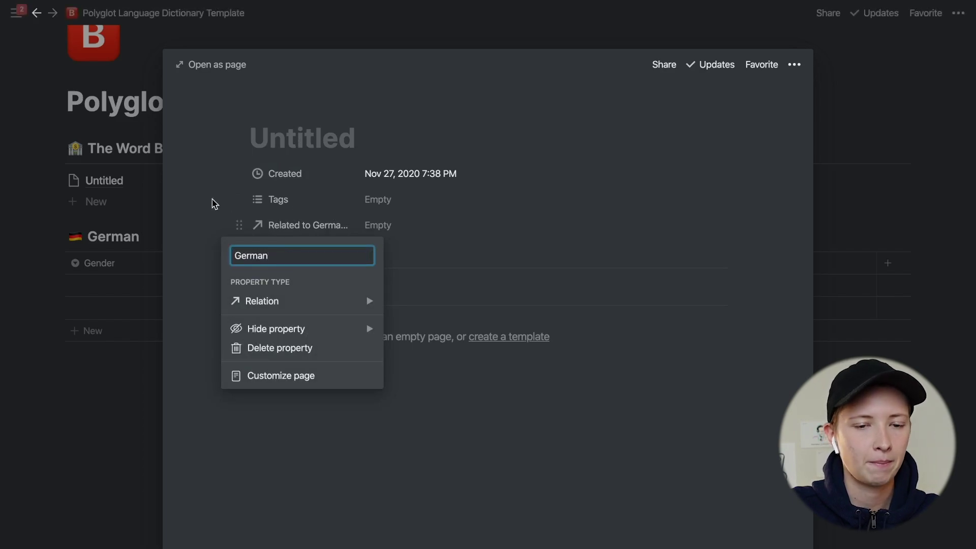
{"action": "key", "text": "Escape"}
{"action": "key", "text": "Escape"}
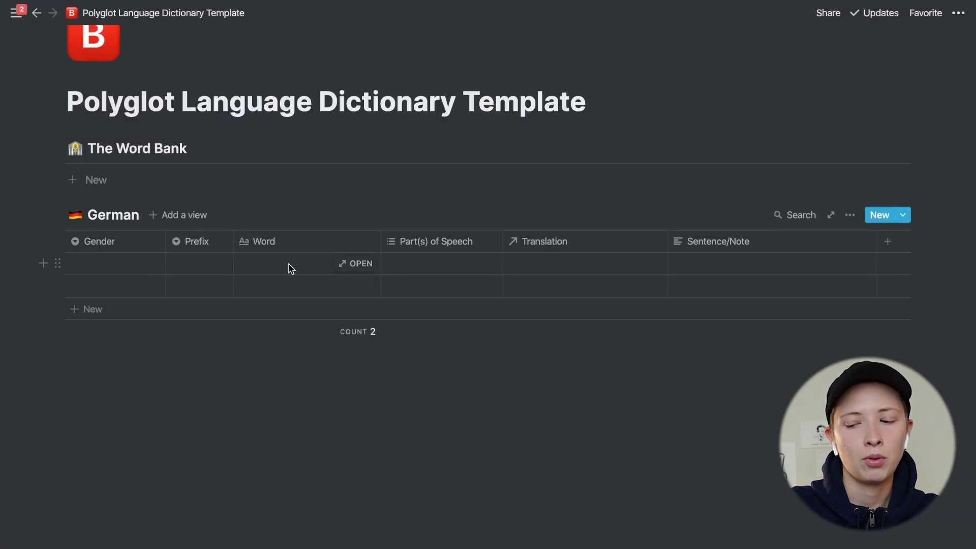
- Enter the word "Leid" in the German table's first row with parts of speech Adjective and Noun and gender Masculine
{"action": "left_click", "coordinate": [291, 269]}
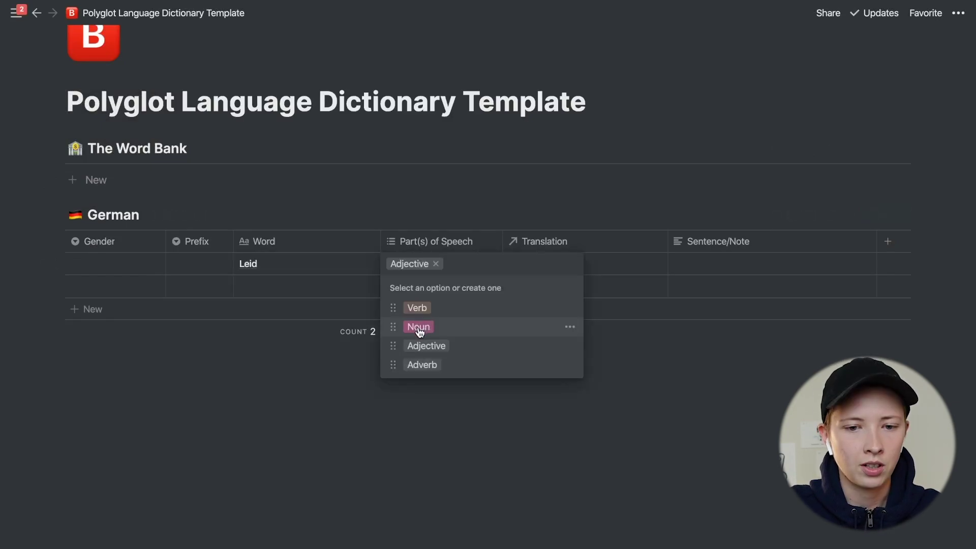
{"action": "left_click", "coordinate": [418, 328]}
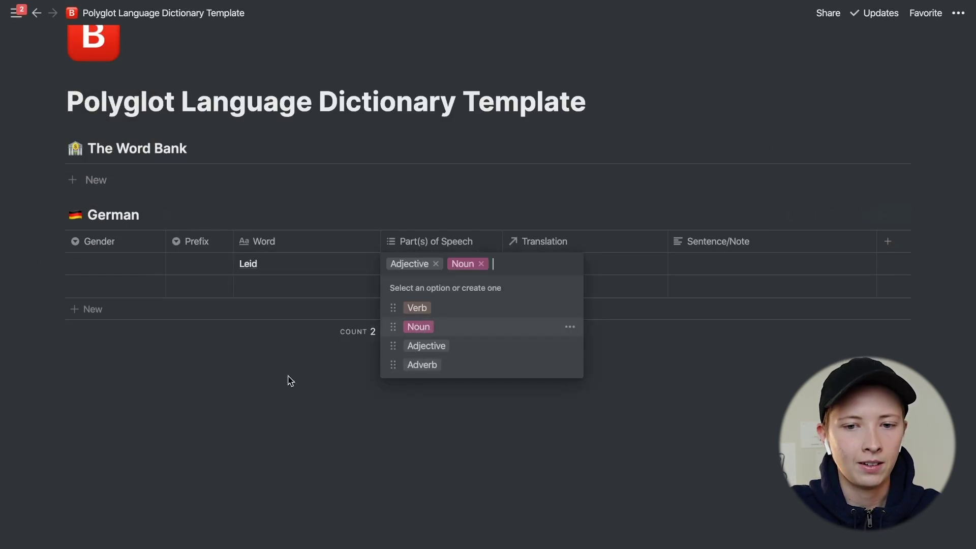
{"action": "key", "text": "Escape"}
{"action": "key", "text": "Left"}
{"action": "key", "text": "Left"}
{"action": "key", "text": "Left"}
{"action": "key", "text": "Return"}
{"action": "left_click", "coordinate": [123, 313]}
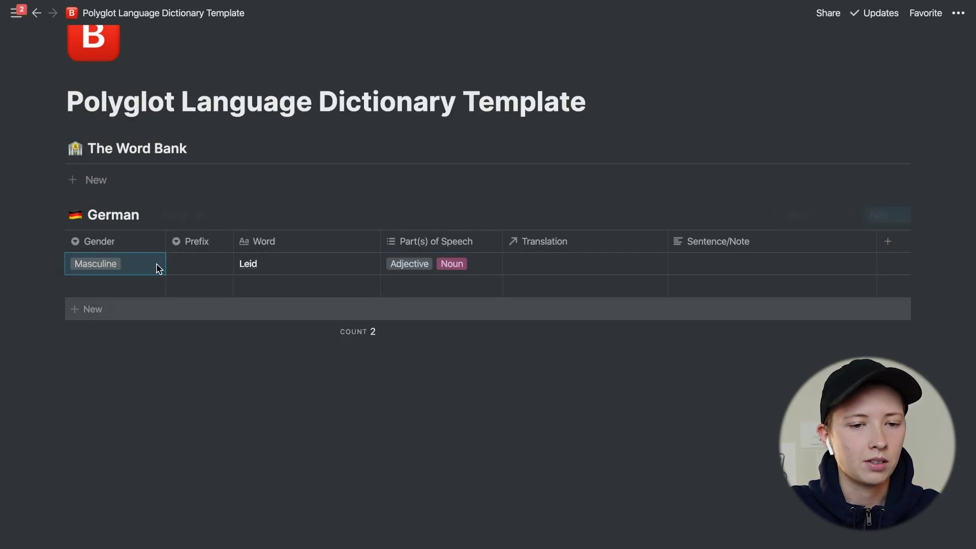
- Create the Prefix option "Ein" in the Leid row
{"action": "left_click", "coordinate": [194, 261]}
{"action": "type", "text": "Ein"}
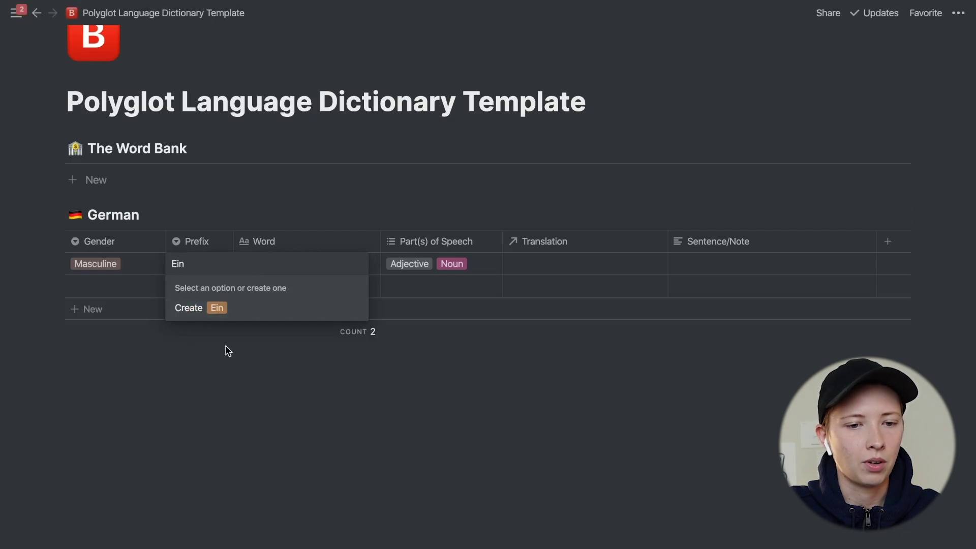
{"action": "left_click", "coordinate": [222, 317]}
{"action": "left_click", "coordinate": [240, 429]}
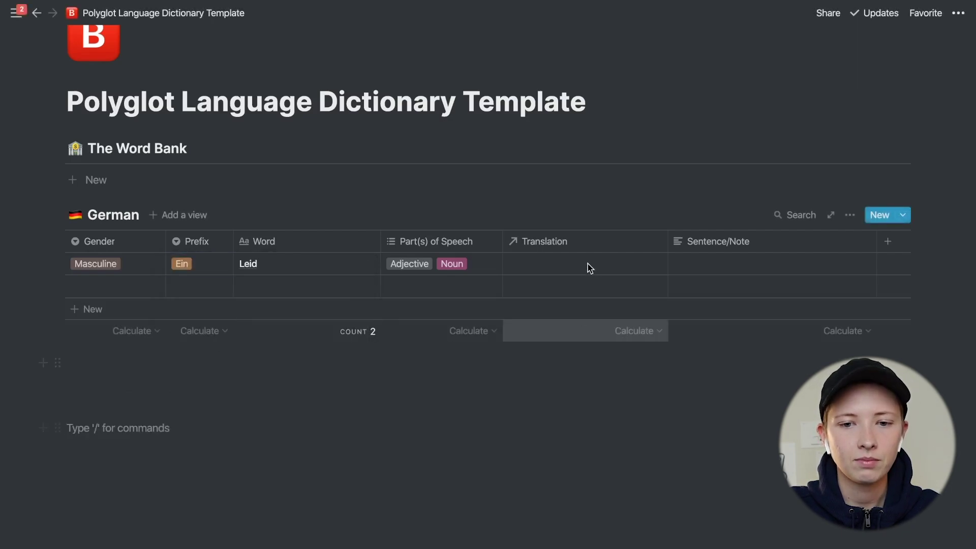
- Create the Word Bank pages "Sorrow", "Grief" and "Misfortune" as translations of Leid
{"action": "left_click", "coordinate": [562, 264]}
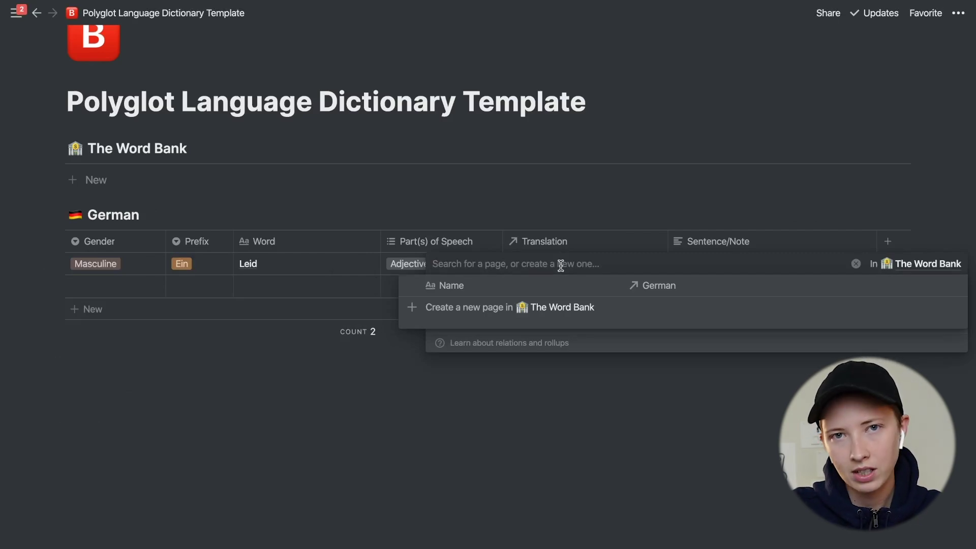
{"action": "type", "text": "Sorrow"}
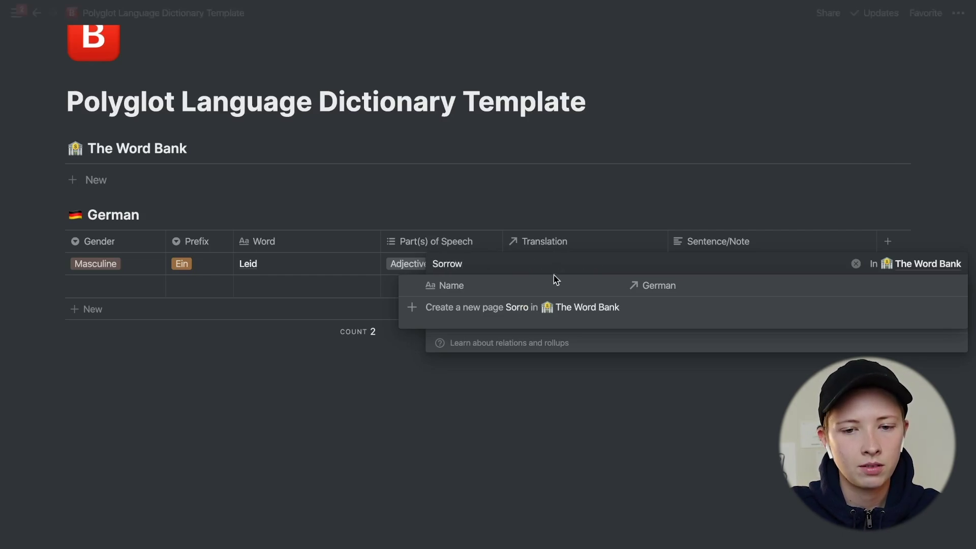
{"action": "left_click", "coordinate": [501, 310]}
{"action": "type", "text": "Grief"}
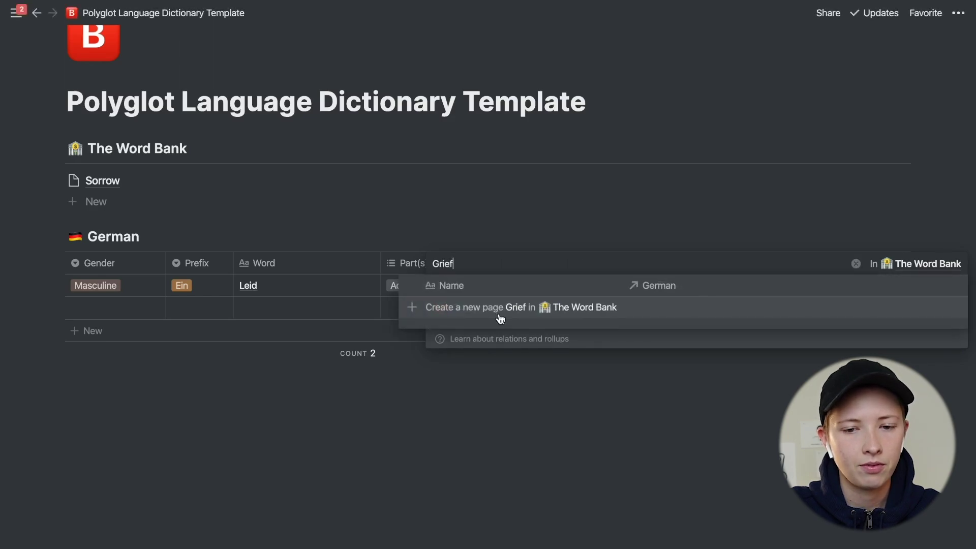
{"action": "left_click", "coordinate": [501, 314]}
{"action": "type", "text": "Misfor"}
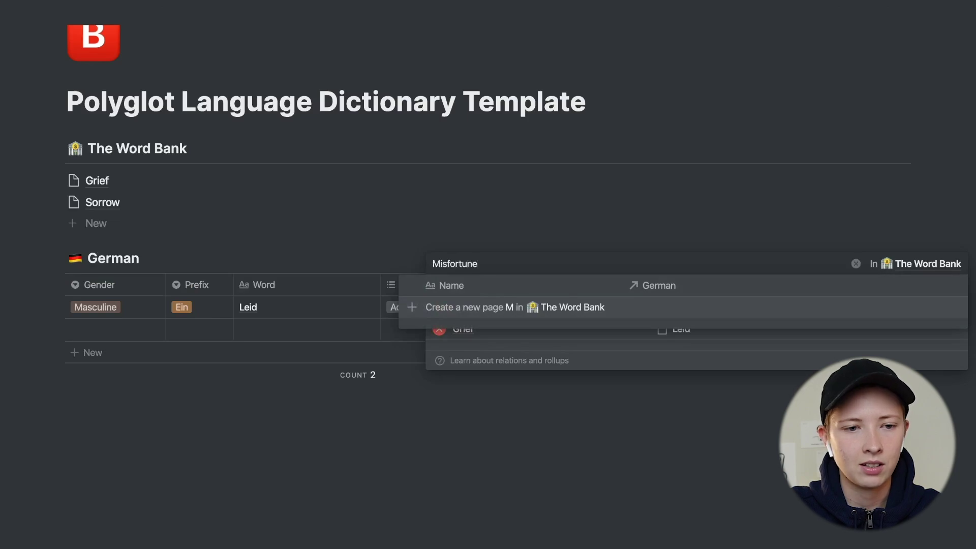
{"action": "type", "text": "tune"}
{"action": "left_click", "coordinate": [458, 311]}
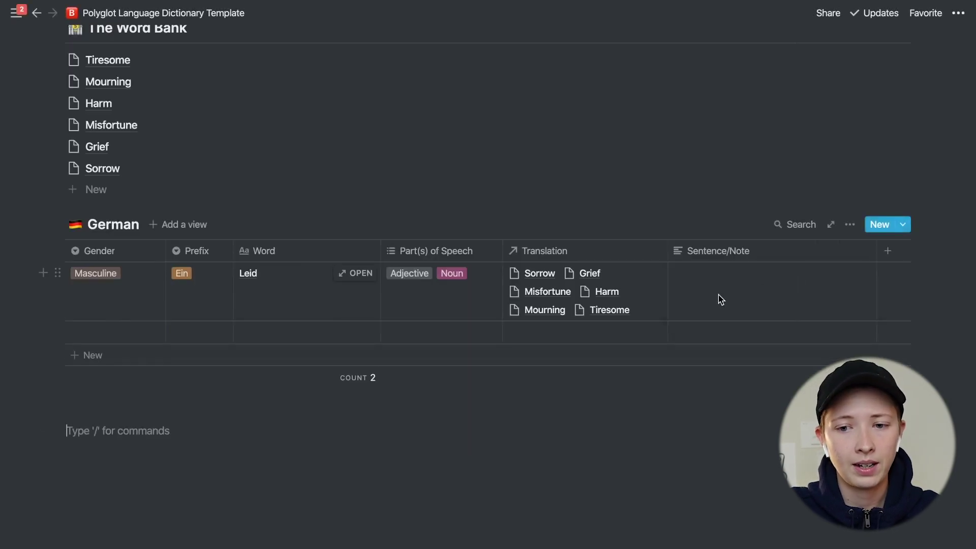
- Fill Leid's Sentence/Note with "→ adj", "ger das lange Warten bin ich leid geworden." and "en I'm tired of all this waiting." on separate lines
{"action": "left_click", "coordinate": [721, 299]}
{"action": "type", "text": "→ adj ger das lange Warten bin ich leid geworden. en I'm tired of all this waiting."}
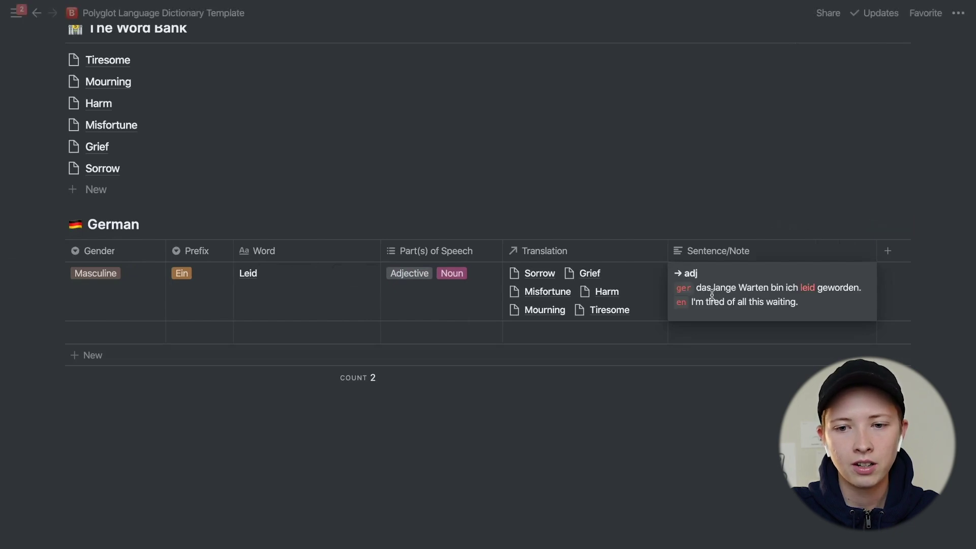
- Examine the layout and formatting of Leid's note: the part-of-speech heading, the German sentence and its English translation
{"action": "left_click_drag", "start_coordinate": [674, 273], "coordinate": [721, 273]}
{"action": "left_click", "coordinate": [721, 277]}
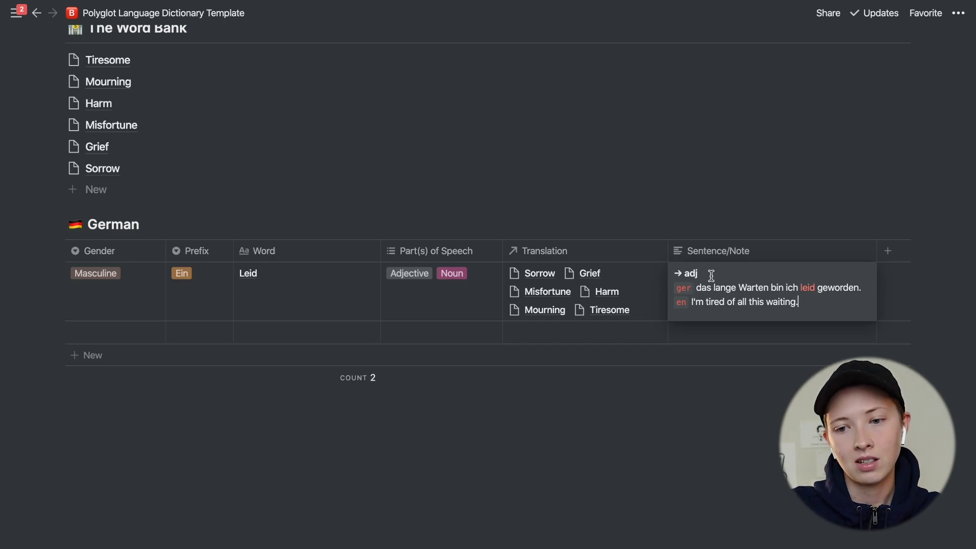
{"action": "left_click_drag", "start_coordinate": [653, 275], "coordinate": [723, 276]}
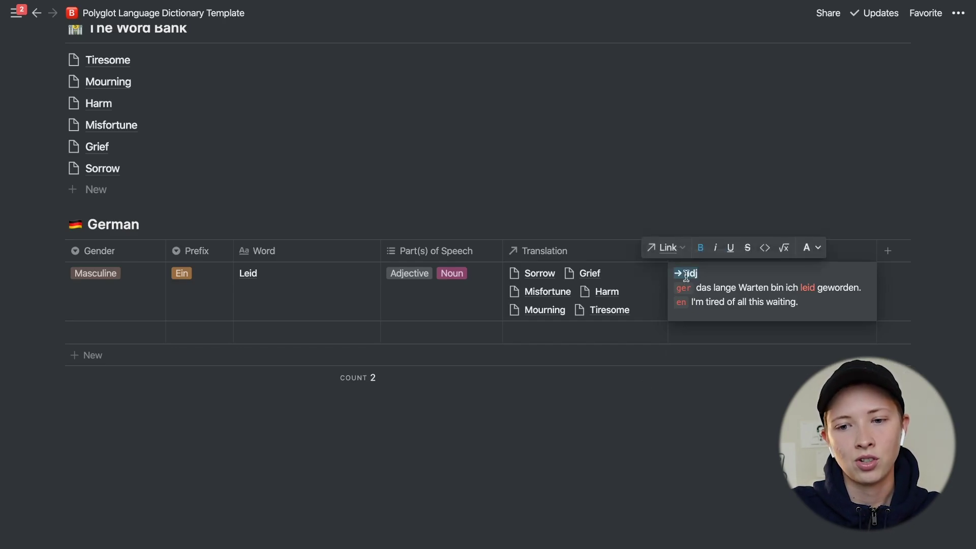
{"action": "left_click", "coordinate": [723, 277]}
{"action": "left_click_drag", "start_coordinate": [691, 290], "coordinate": [800, 289]}
{"action": "left_click", "coordinate": [801, 289]}
{"action": "left_click", "coordinate": [690, 309]}
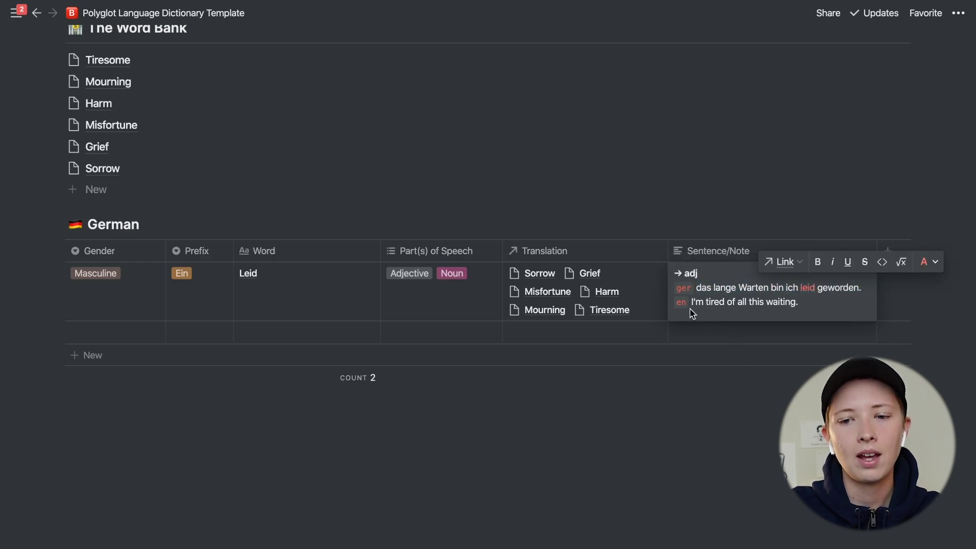
{"action": "left_click_drag", "start_coordinate": [675, 304], "coordinate": [801, 305]}
{"action": "left_click", "coordinate": [697, 463]}
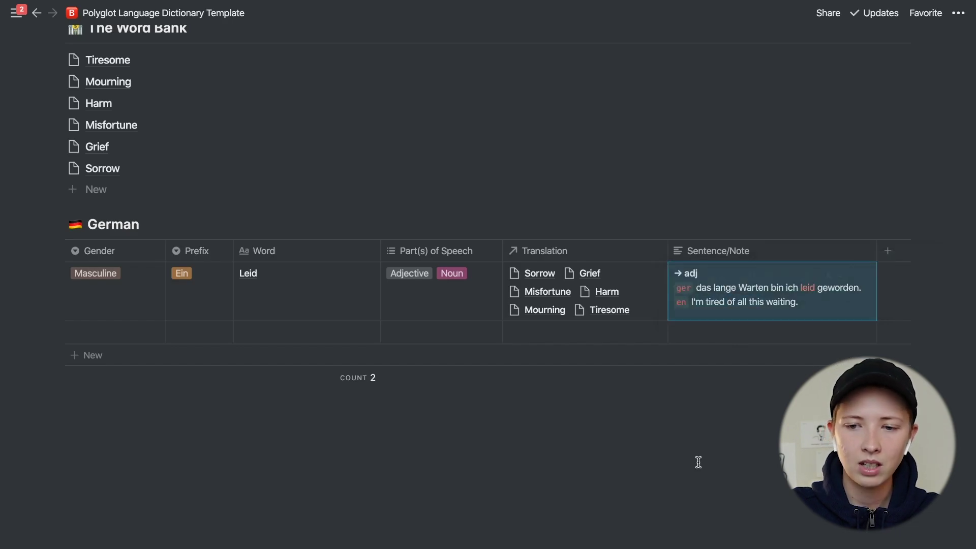
{"action": "left_click", "coordinate": [863, 282]}
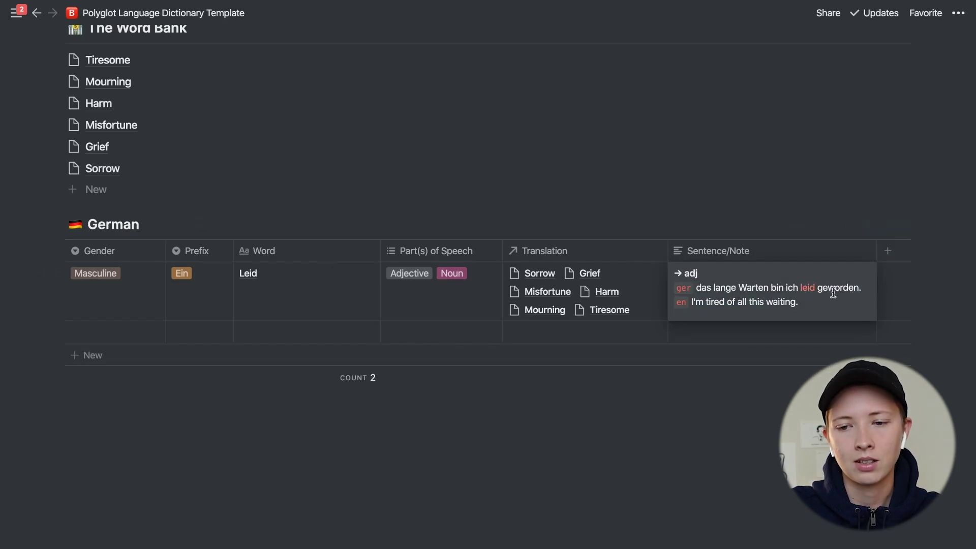
{"action": "key", "text": "shift+Return"}
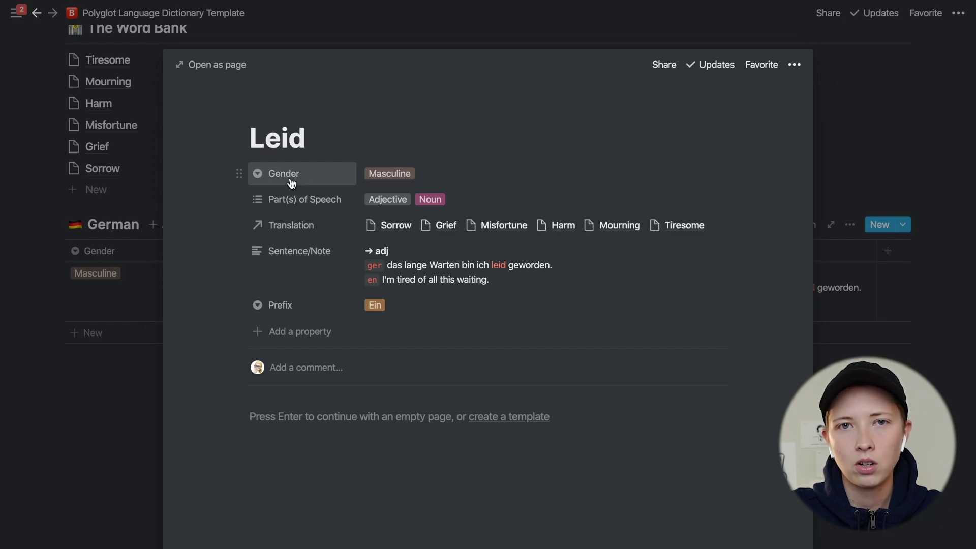
- Set the Gender property on the Leid page to hide when empty
{"action": "left_click", "coordinate": [291, 183]}
{"action": "mouse_move", "coordinate": [287, 301]}
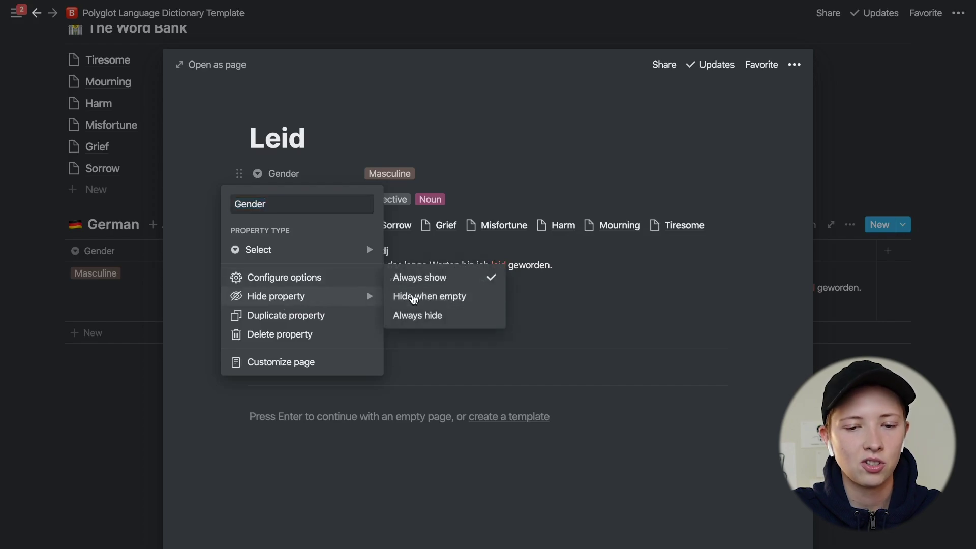
{"action": "left_click", "coordinate": [413, 297]}
{"action": "left_click", "coordinate": [316, 142]}
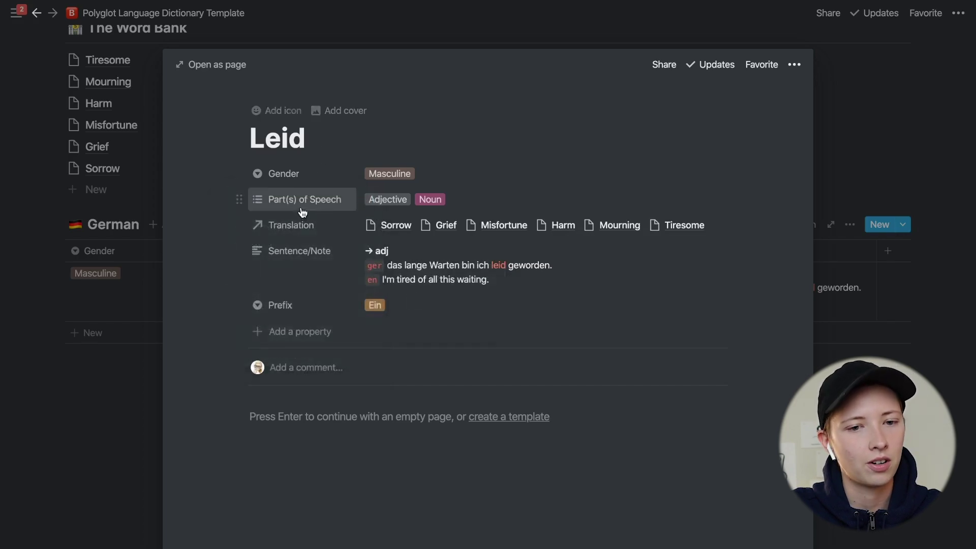
- Add a Checkbox property named "CF" to the Leid page
{"action": "left_click", "coordinate": [307, 330]}
{"action": "type", "text": "CF"}
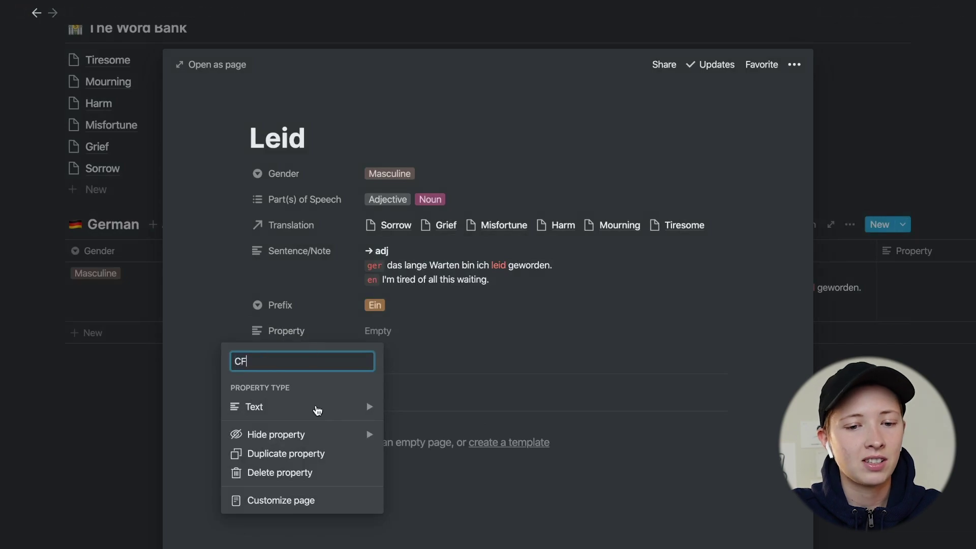
{"action": "mouse_move", "coordinate": [315, 408]}
{"action": "left_click", "coordinate": [414, 418]}
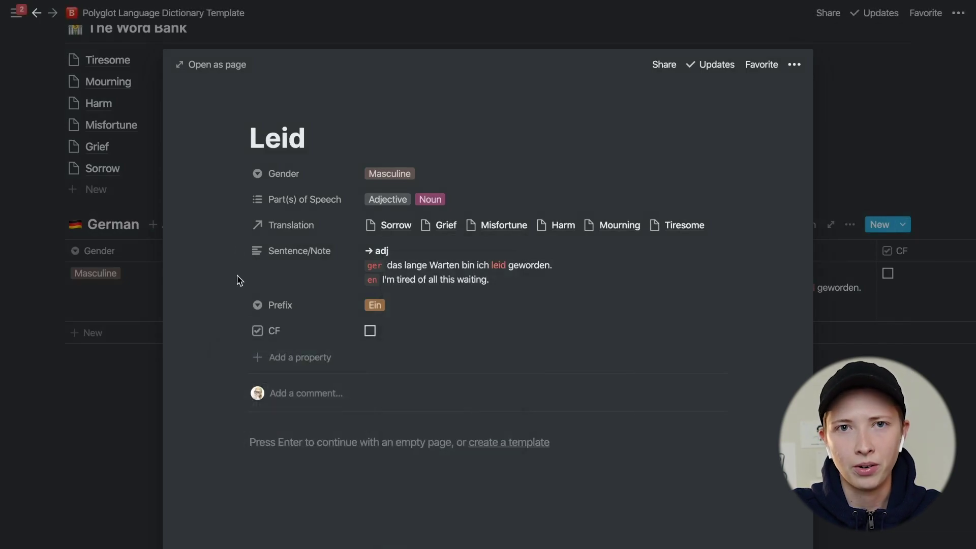
- Add a property named "Rollup HIde" to the Leid page
{"action": "left_click", "coordinate": [281, 359]}
{"action": "type", "text": "R"}
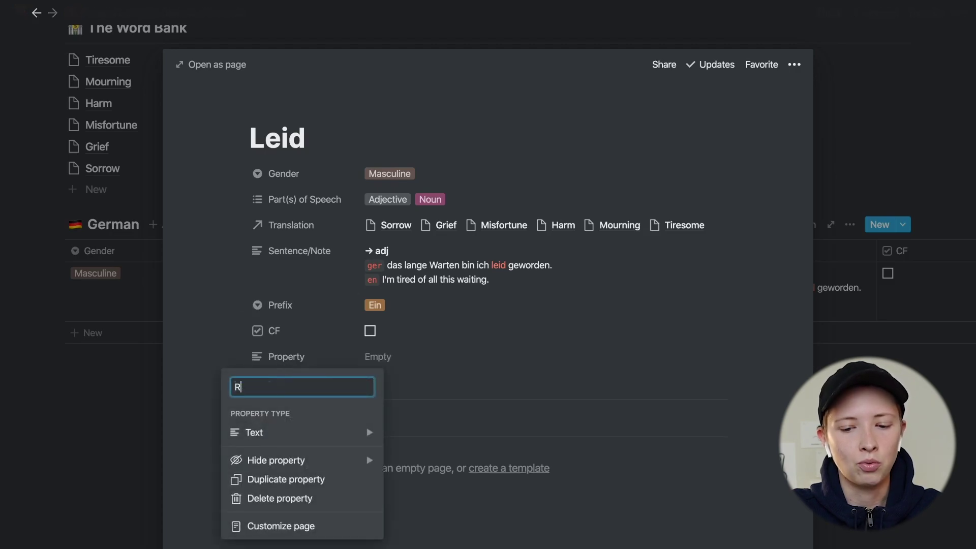
{"action": "type", "text": "ollup "}
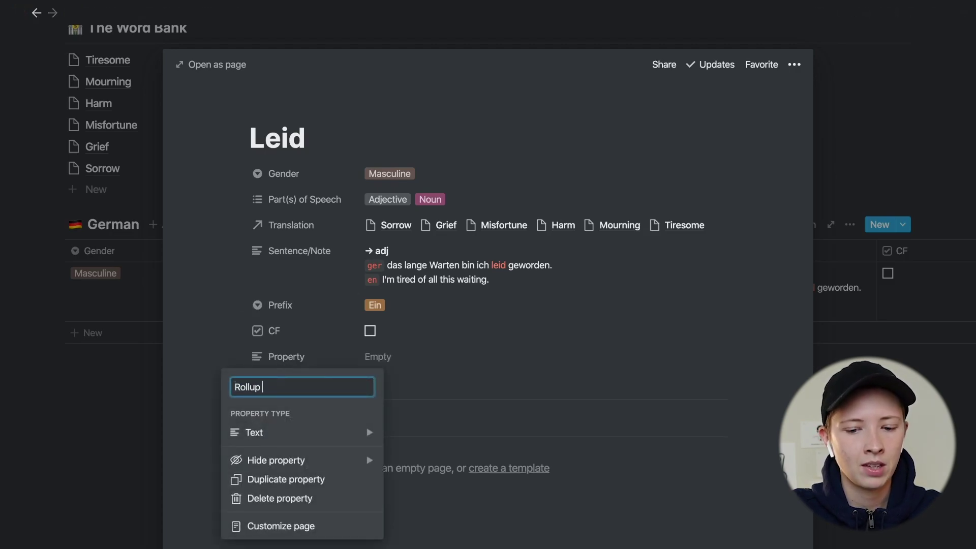
{"action": "type", "text": "Hid"}
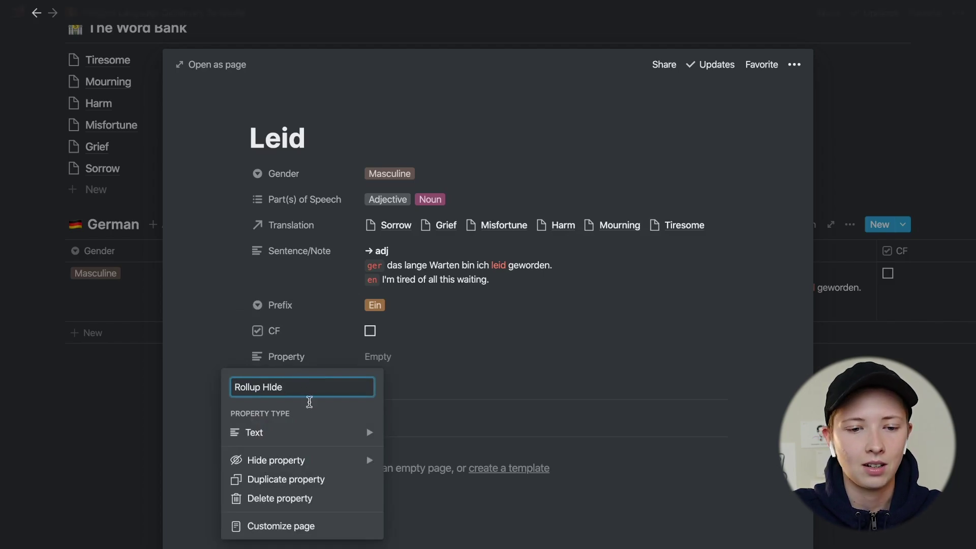
{"action": "left_click", "coordinate": [218, 327]}
- Set both the Rollup HIde and CF properties on the Leid page to always hide
{"action": "scroll", "coordinate": [220, 327], "scroll_direction": "down", "scroll_amount": 2}
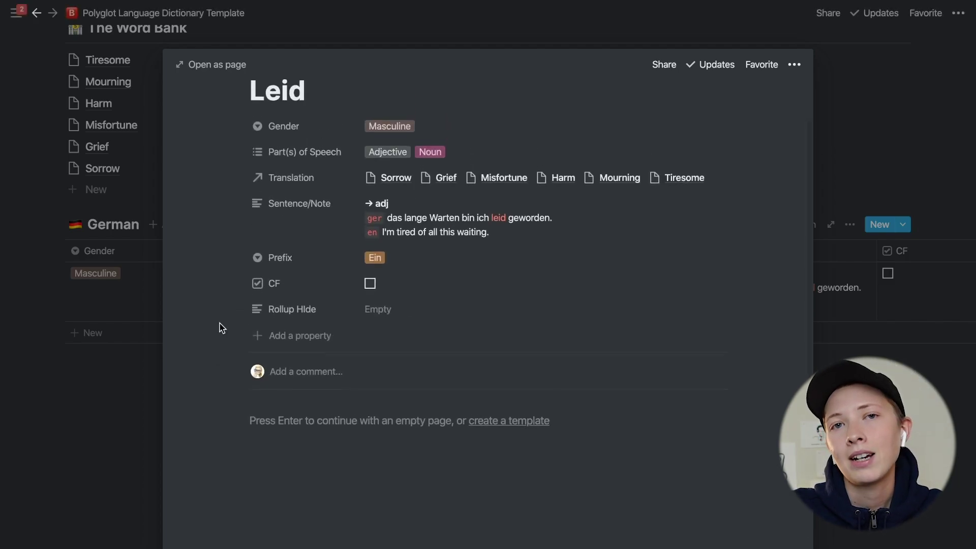
{"action": "scroll", "coordinate": [220, 327], "scroll_direction": "up", "scroll_amount": 1}
{"action": "left_click", "coordinate": [304, 318]}
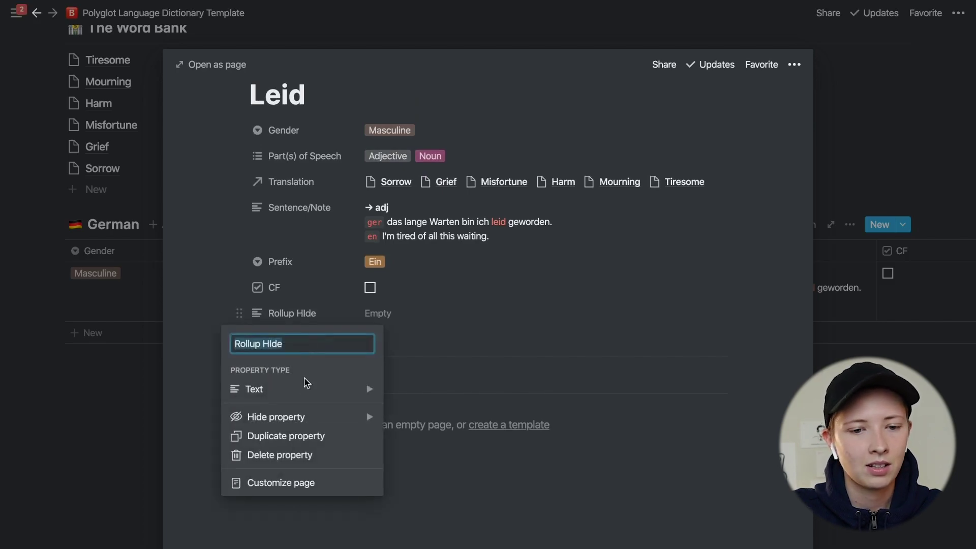
{"action": "mouse_move", "coordinate": [317, 426]}
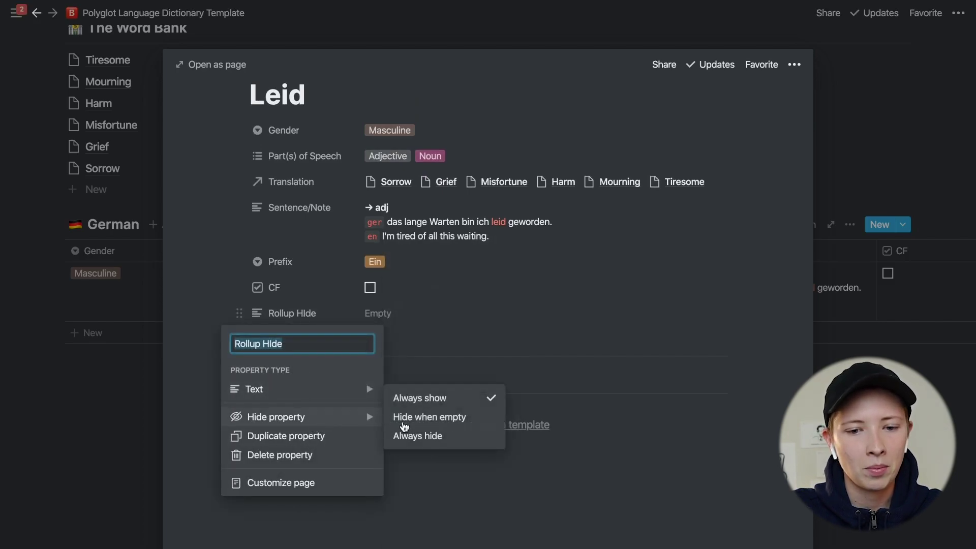
{"action": "left_click", "coordinate": [407, 436]}
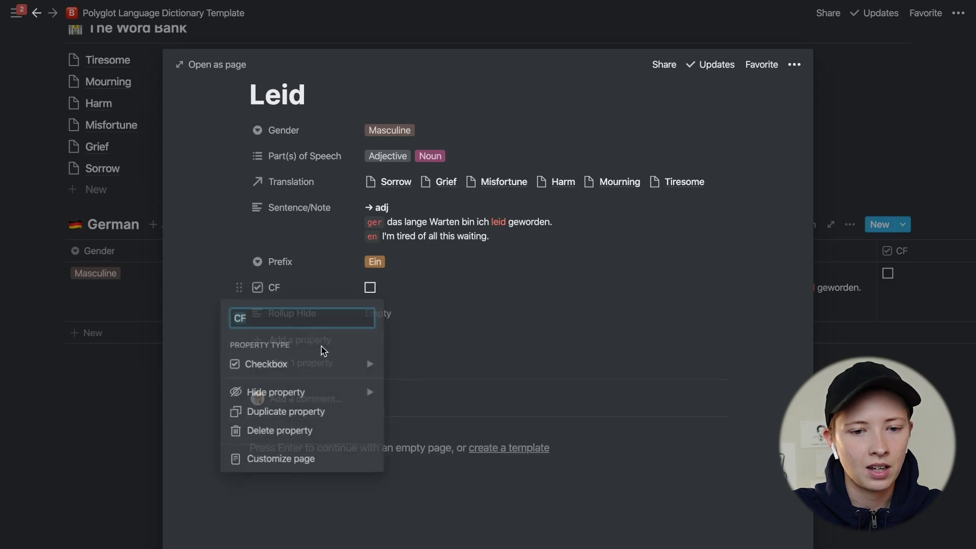
{"action": "mouse_move", "coordinate": [321, 395]}
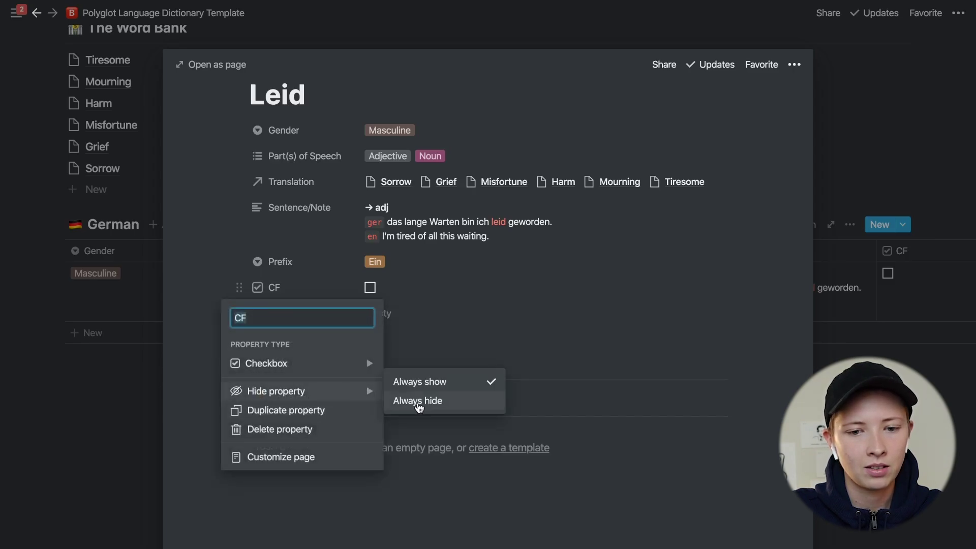
{"action": "left_click", "coordinate": [419, 407]}
{"action": "left_click", "coordinate": [450, 322]}
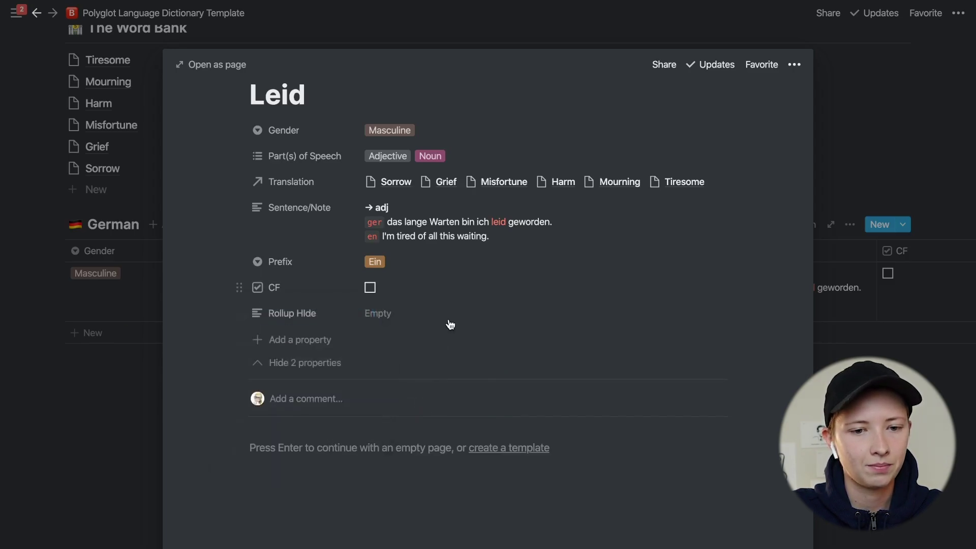
- Change the Rollup HIde property's type to Rollup
{"action": "left_click", "coordinate": [320, 319]}
{"action": "mouse_move", "coordinate": [315, 397]}
{"action": "scroll", "coordinate": [444, 525], "scroll_direction": "down", "scroll_amount": 2}
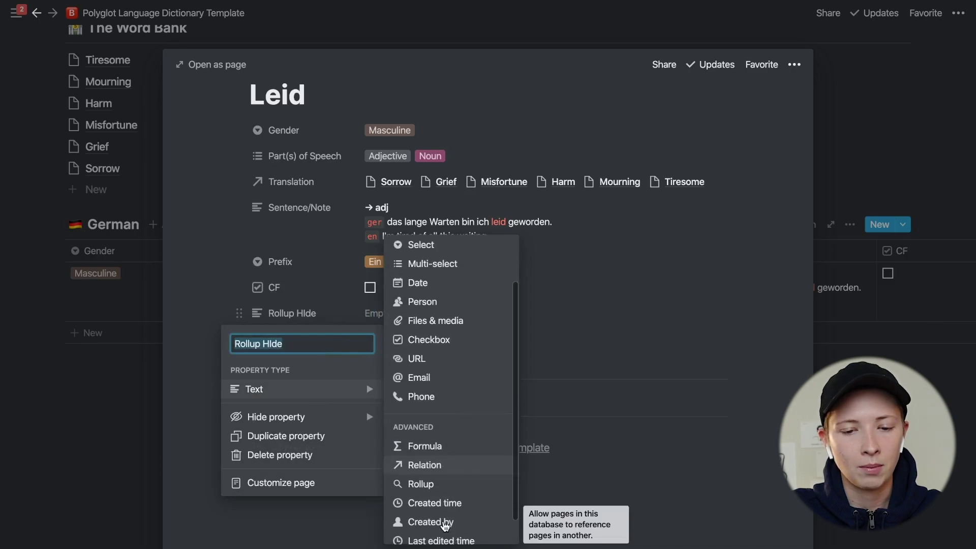
{"action": "left_click", "coordinate": [424, 459]}
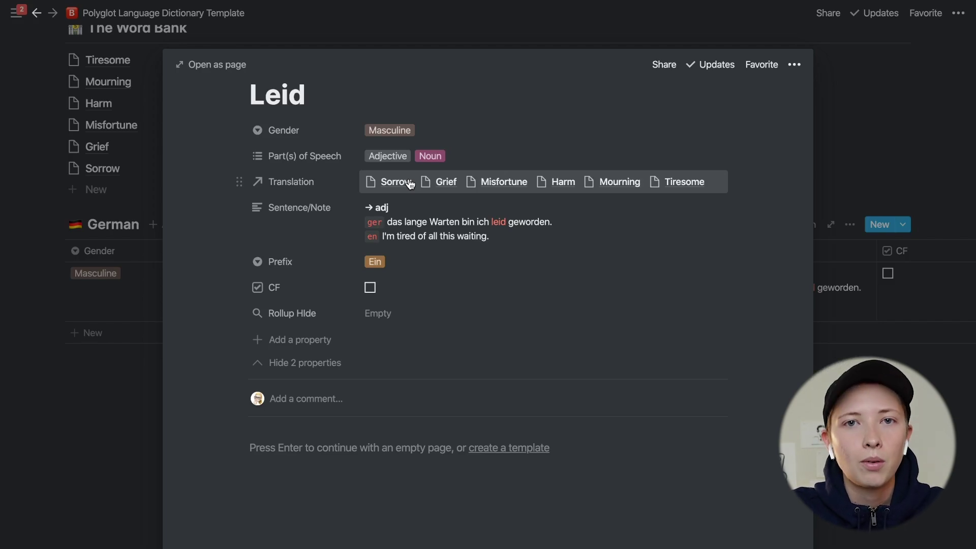
- Configure the Rollup HIde property with Translation as the relation and German as the property to display
{"action": "left_click", "coordinate": [438, 182]}
{"action": "left_click", "coordinate": [267, 222]}
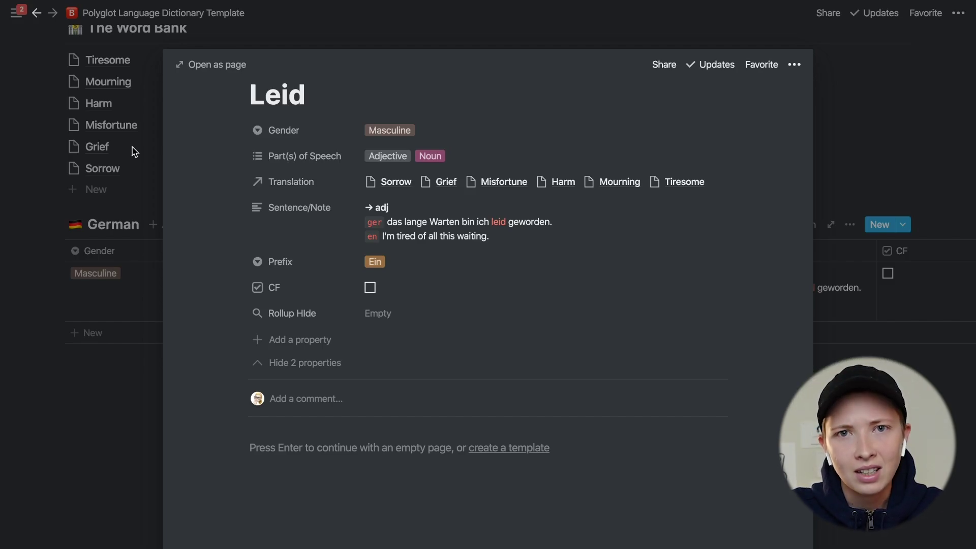
{"action": "left_click", "coordinate": [418, 318]}
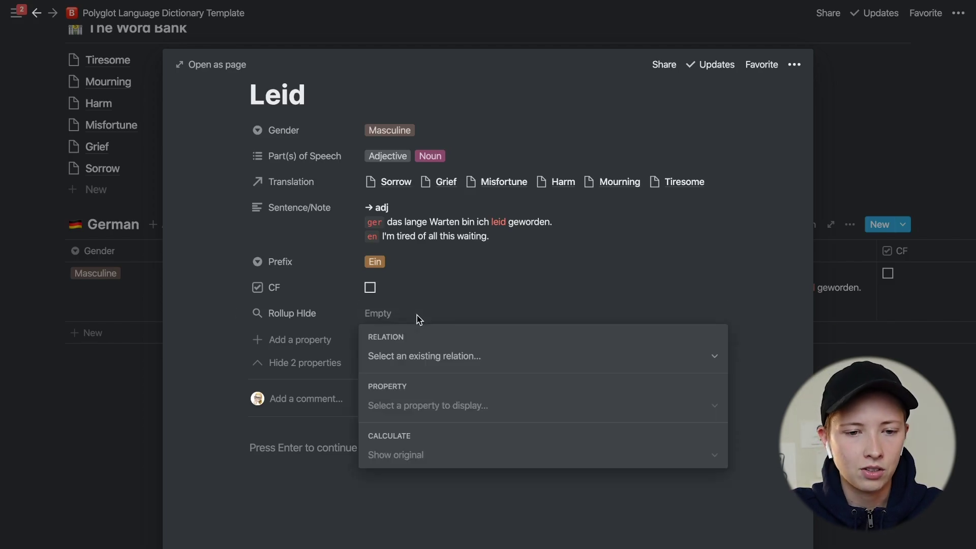
{"action": "left_click", "coordinate": [401, 356]}
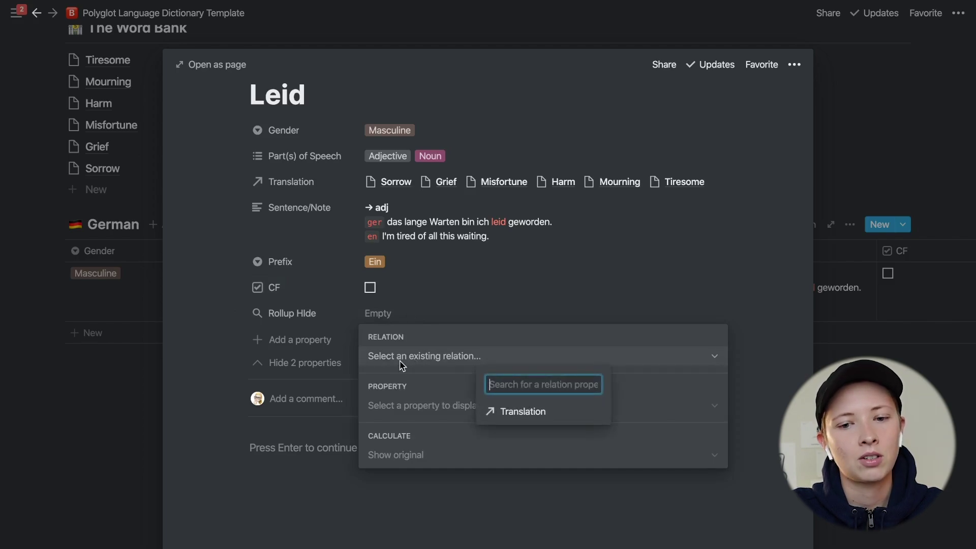
{"action": "left_click", "coordinate": [542, 412]}
{"action": "left_click", "coordinate": [394, 406]}
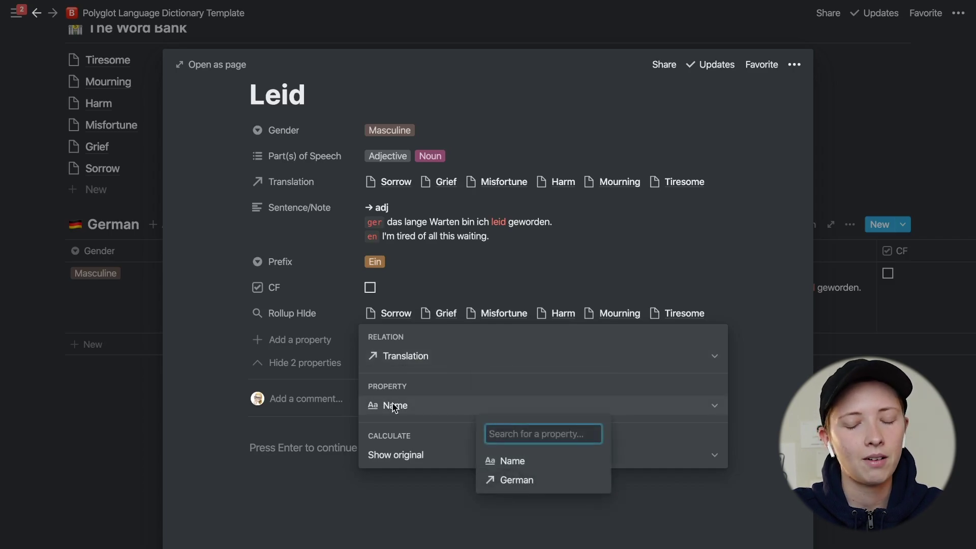
{"action": "left_click", "coordinate": [521, 483]}
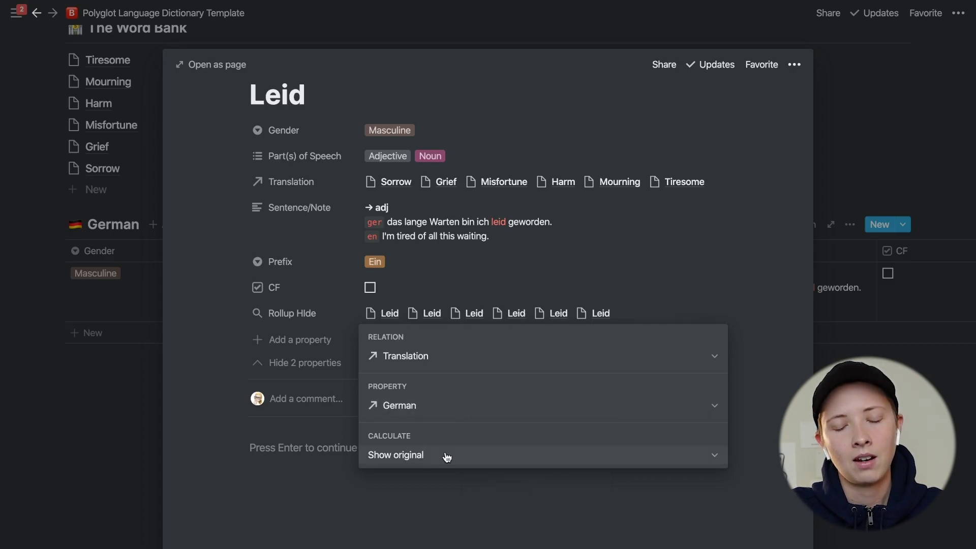
{"action": "left_click", "coordinate": [232, 351]}
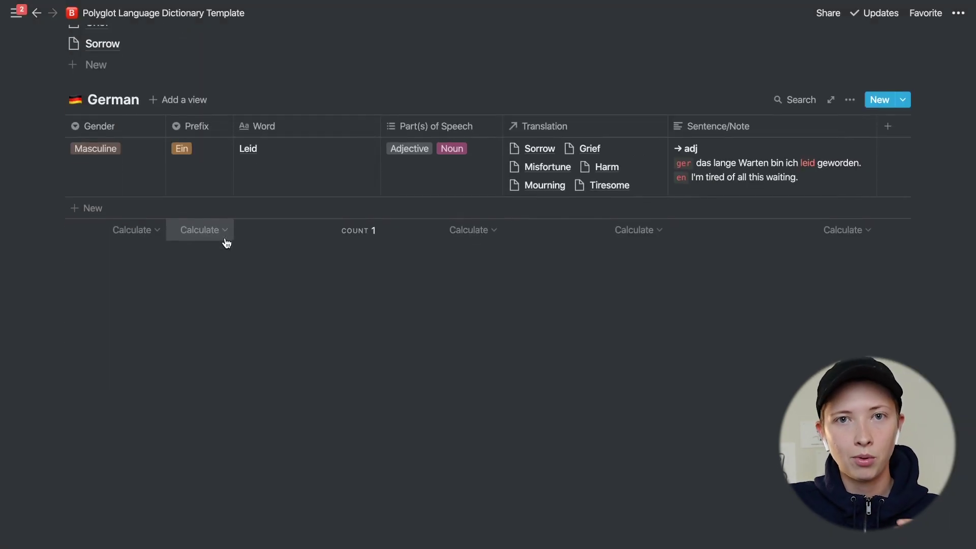
- Add the word "Jammer(n)" to the German table with Verb and Noun as its parts of speech
{"action": "left_click", "coordinate": [221, 213]}
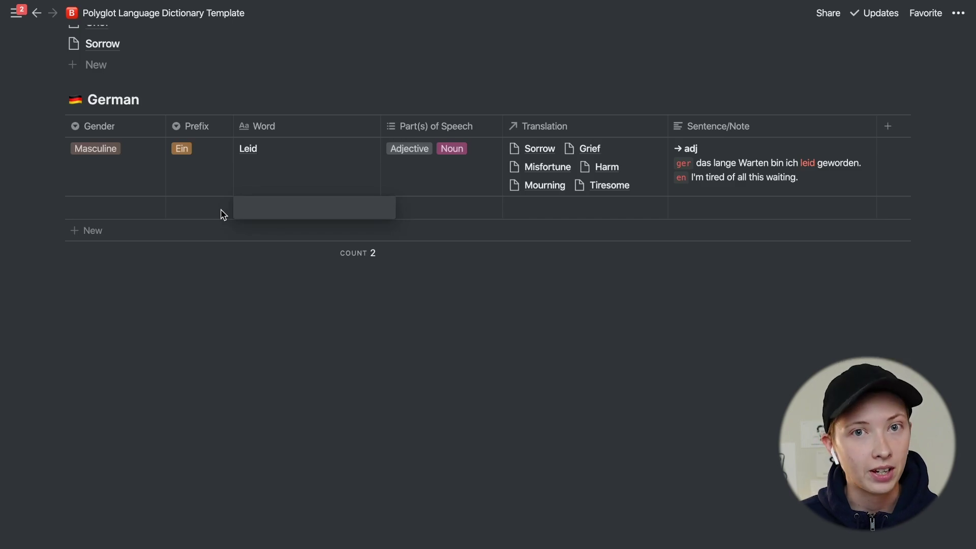
{"action": "type", "text": "Jammer(n)"}
{"action": "key", "text": "Tab"}
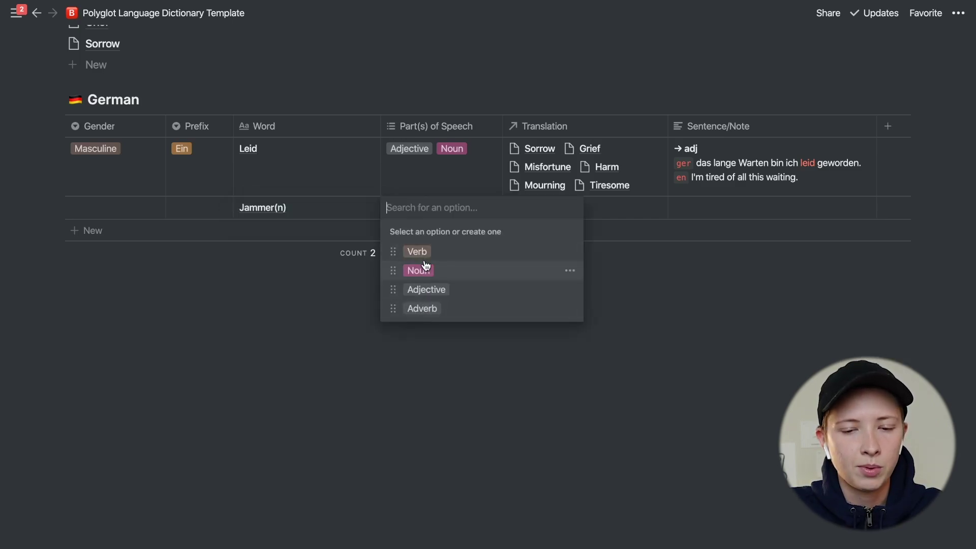
{"action": "left_click", "coordinate": [429, 255]}
{"action": "left_click", "coordinate": [428, 270]}
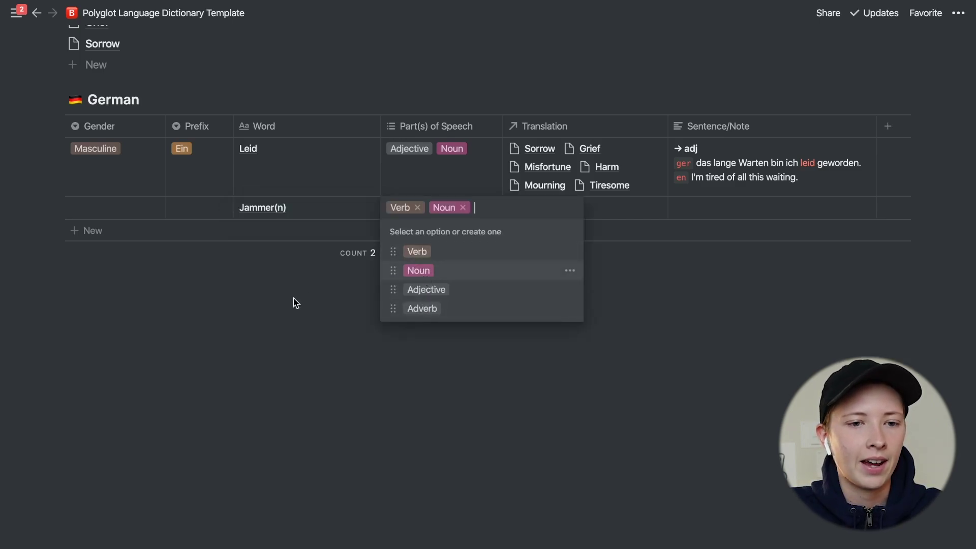
{"action": "left_click", "coordinate": [293, 301]}
- Change the German table's Prefix property type to Multi-select
{"action": "left_click", "coordinate": [197, 126]}
{"action": "mouse_move", "coordinate": [201, 199]}
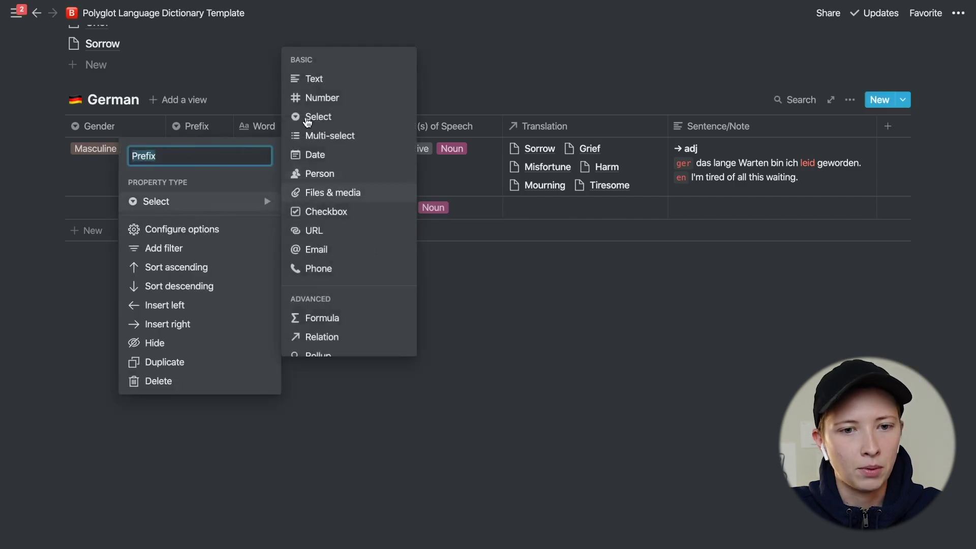
{"action": "left_click", "coordinate": [315, 135]}
- Fill in the Jammer(n) row with gender Masculine, prefixes Der and Ein, and translations Wail, Whine, Moan and Lament
{"action": "left_click", "coordinate": [120, 207]}
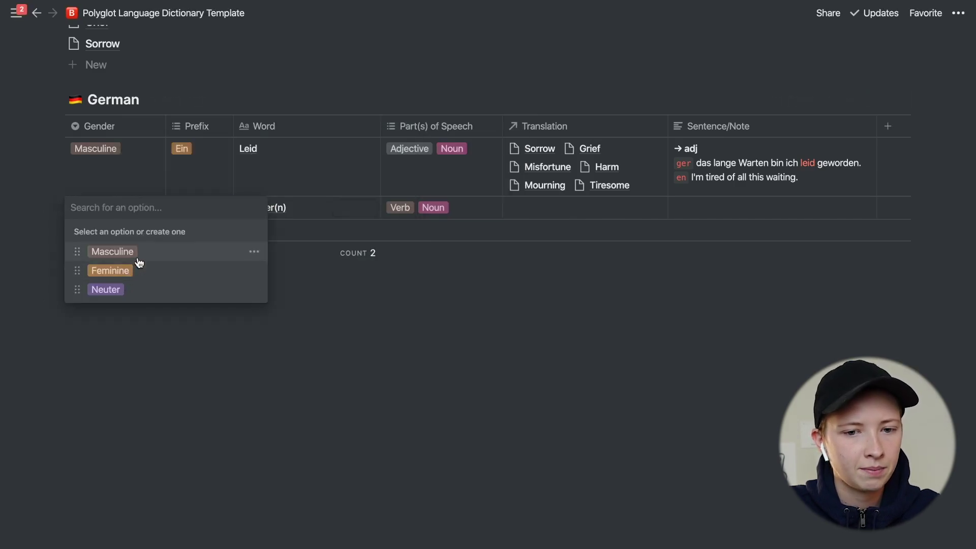
{"action": "left_click", "coordinate": [137, 254]}
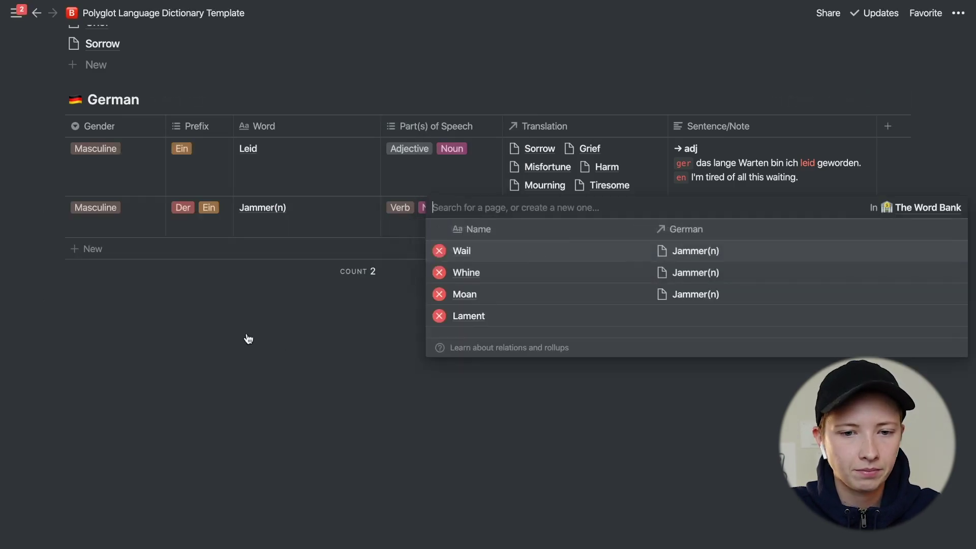
{"action": "left_click", "coordinate": [239, 331]}
{"action": "left_click", "coordinate": [241, 331]}
{"action": "scroll", "coordinate": [240, 331], "scroll_direction": "up", "scroll_amount": 6}
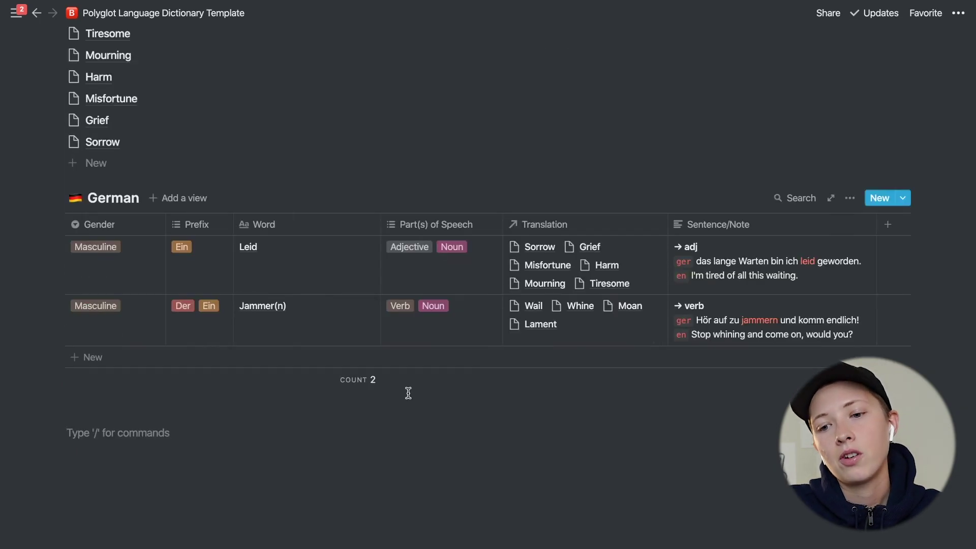
{"action": "left_click", "coordinate": [716, 326]}
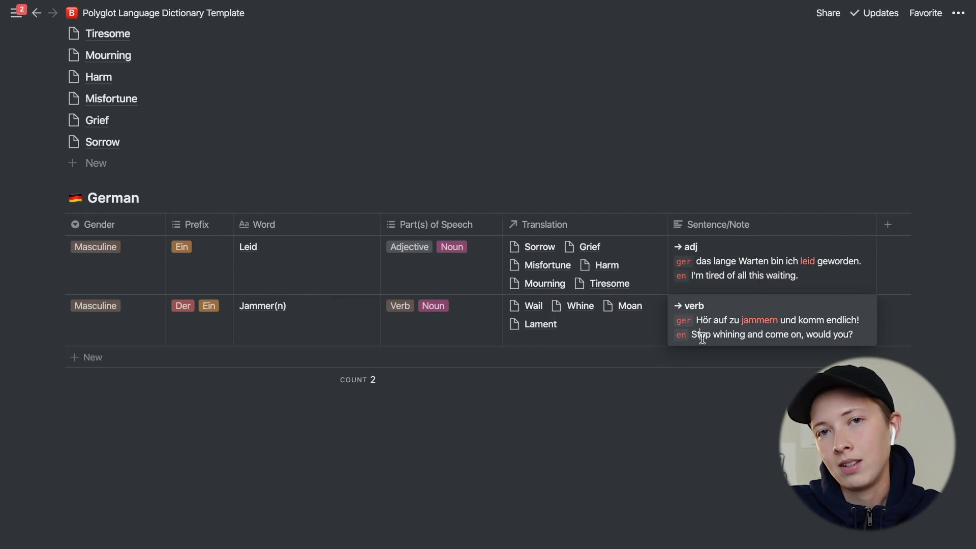
{"action": "key", "text": "Escape"}
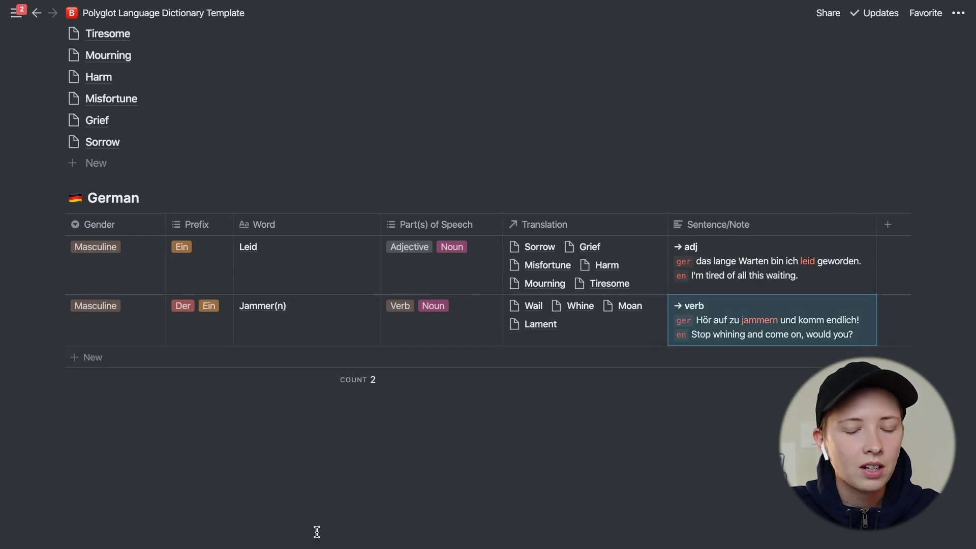
- Add the word "jammert" to the German table with Verb as its part of speech
{"action": "left_click", "coordinate": [310, 365]}
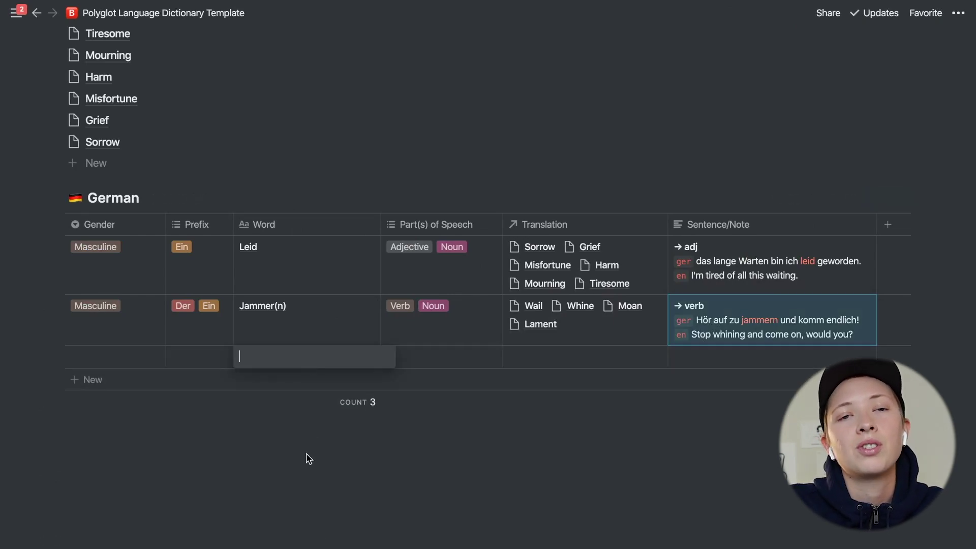
{"action": "key", "text": "Escape"}
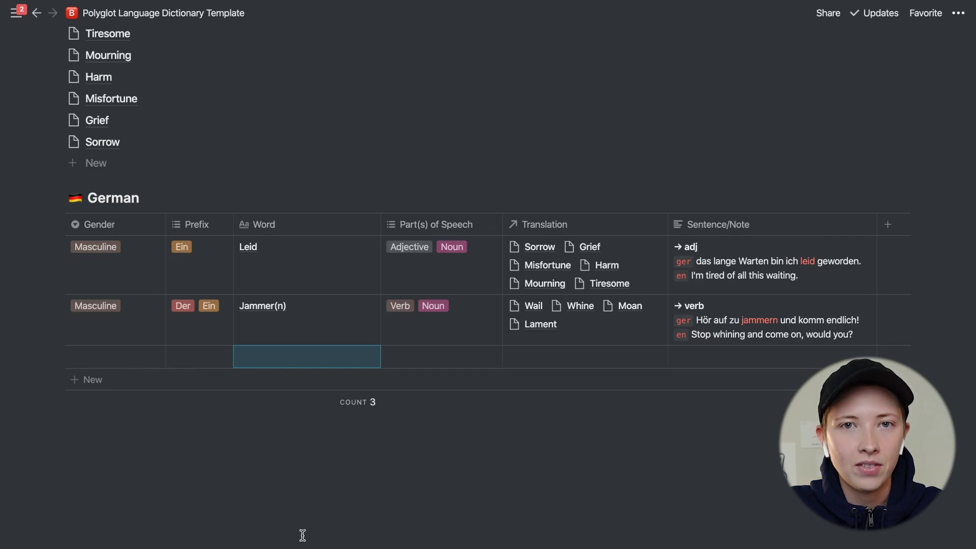
{"action": "type", "text": "jammert"}
{"action": "left_click", "coordinate": [425, 358]}
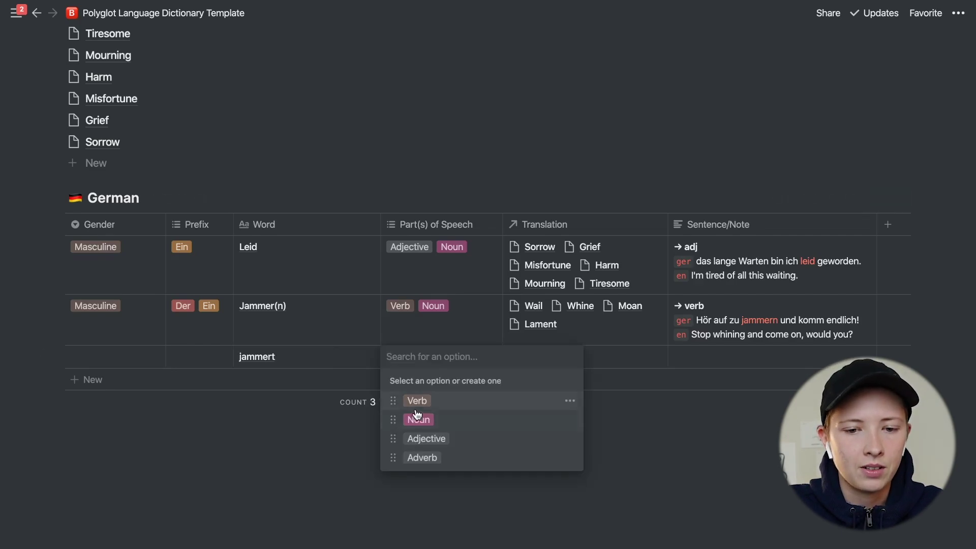
{"action": "left_click", "coordinate": [413, 404]}
{"action": "key", "text": "Escape"}
{"action": "left_click", "coordinate": [283, 458]}
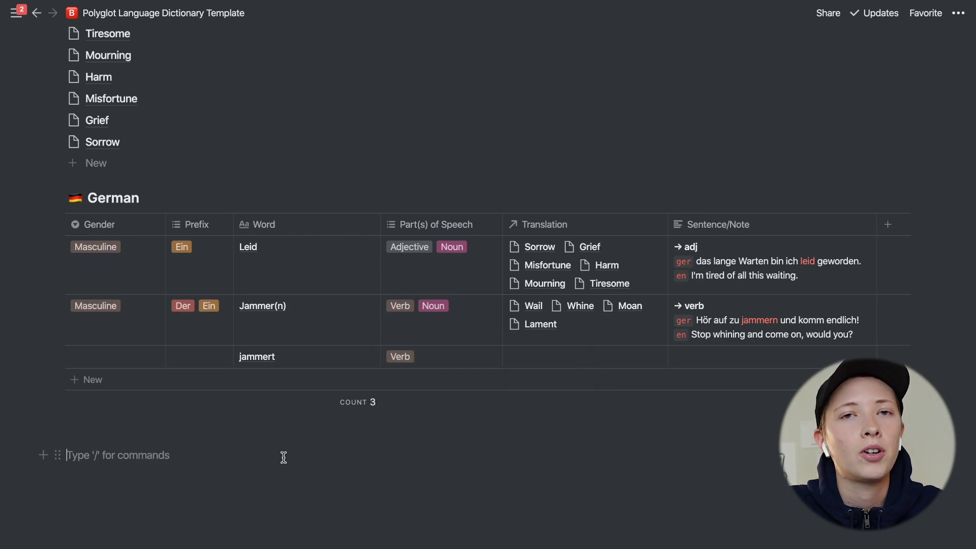
- Add a new column named "Root Word" to the German table
{"action": "left_click", "coordinate": [888, 224]}
{"action": "type", "text": "Root"}
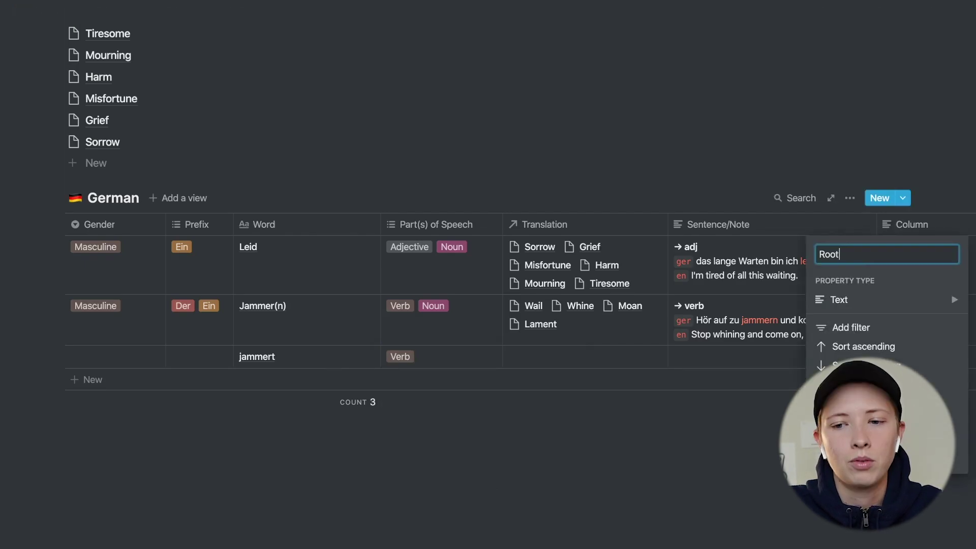
{"action": "type", "text": " Word"}
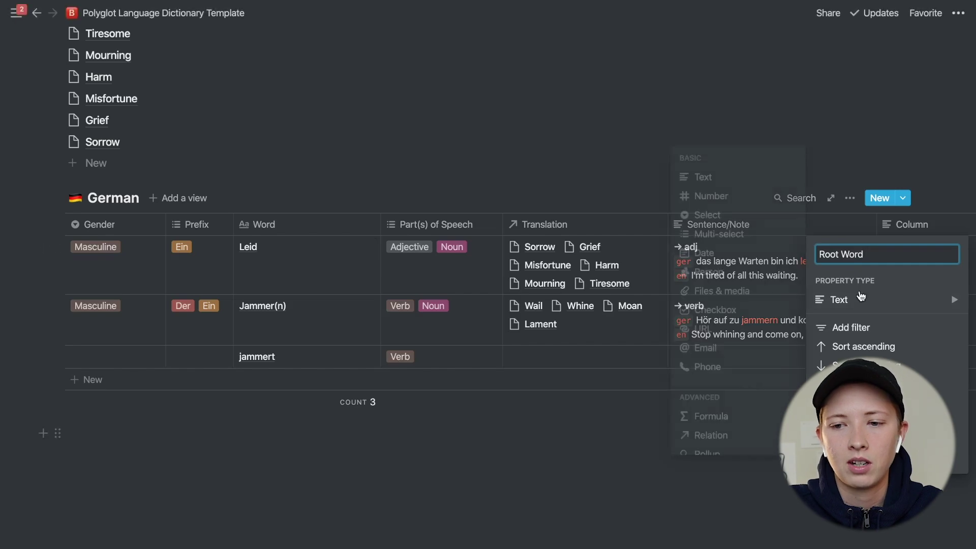
{"action": "left_click", "coordinate": [474, 543]}
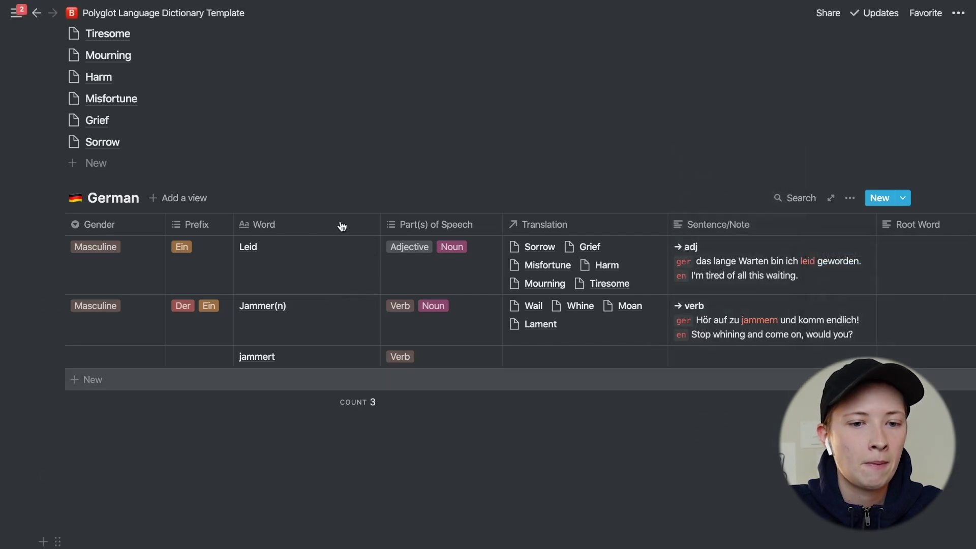
- Narrow the Word column and move the Root Word column between Translation and Sentence/Note
{"action": "left_click_drag", "start_coordinate": [380, 228], "coordinate": [325, 229]}
{"action": "left_click_drag", "start_coordinate": [874, 224], "coordinate": [630, 169]}
{"action": "scroll", "coordinate": [762, 193], "scroll_direction": "down", "scroll_amount": 2}
- Convert the Root Word column to a relation with the German database and link the jammert row to Jammer(n)
{"action": "left_click", "coordinate": [630, 169]}
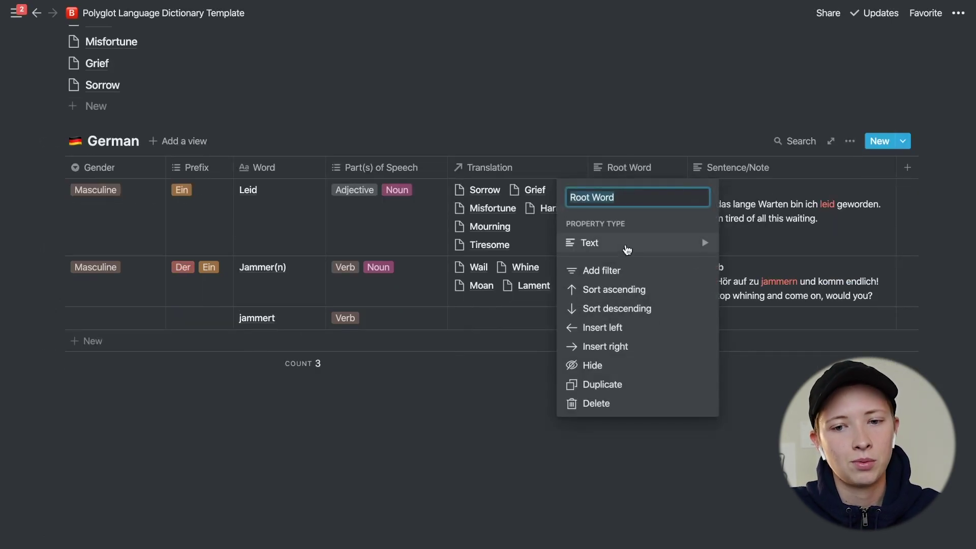
{"action": "left_click", "coordinate": [628, 248]}
{"action": "left_click", "coordinate": [760, 378]}
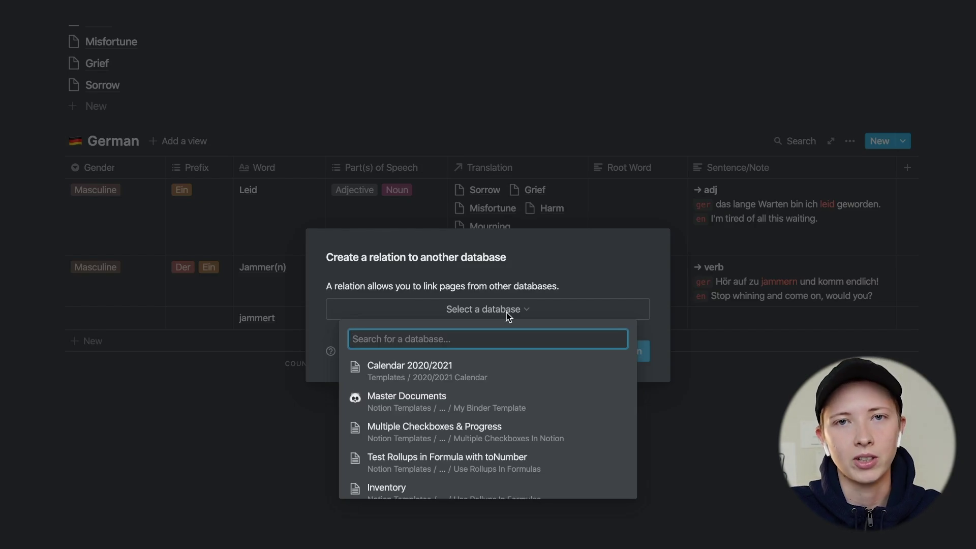
{"action": "type", "text": "German"}
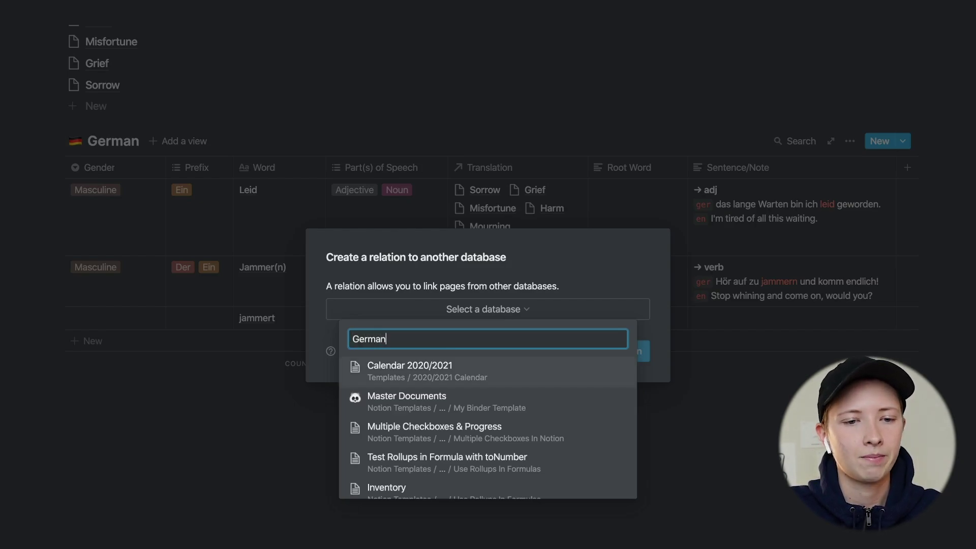
{"action": "key", "text": "Return"}
{"action": "left_click", "coordinate": [408, 303]}
{"action": "left_click", "coordinate": [584, 460]}
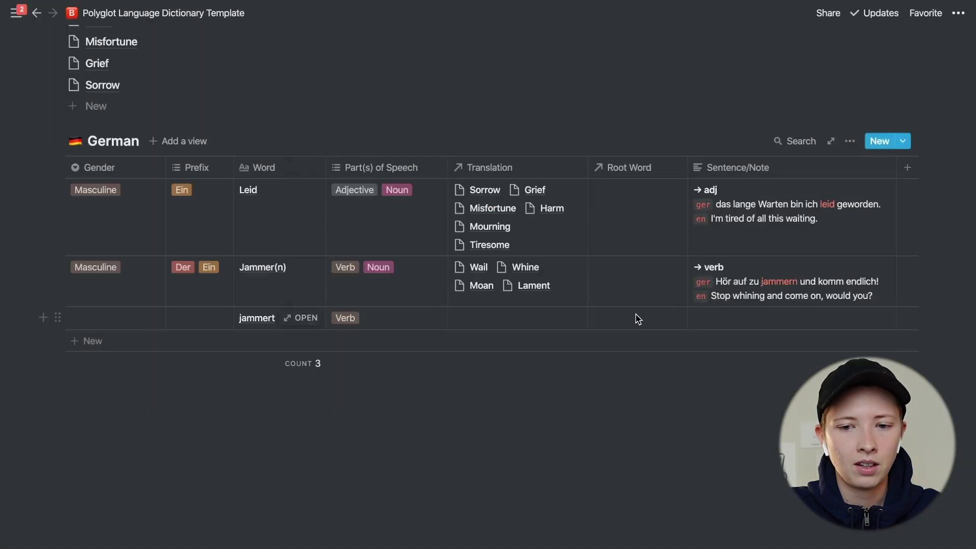
{"action": "left_click", "coordinate": [638, 322]}
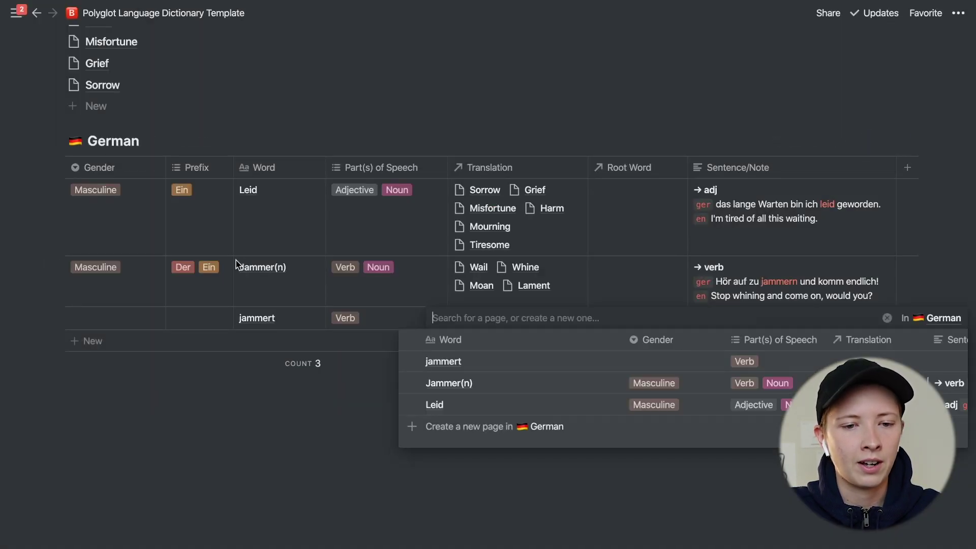
{"action": "left_click", "coordinate": [425, 382]}
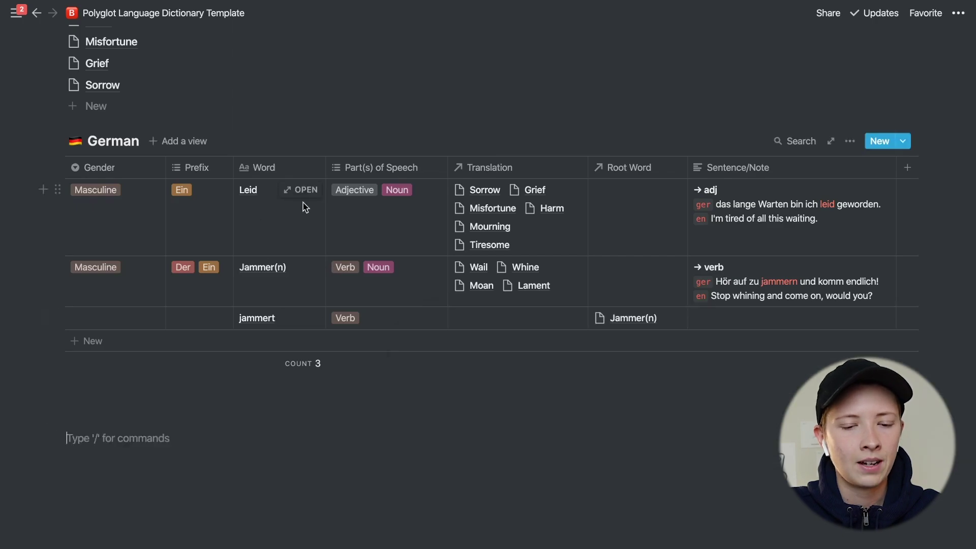
- In the jammert entry, reveal the hidden properties and rename the "Related to German (Root Word)" property to "See Also"
{"action": "left_click", "coordinate": [301, 322]}
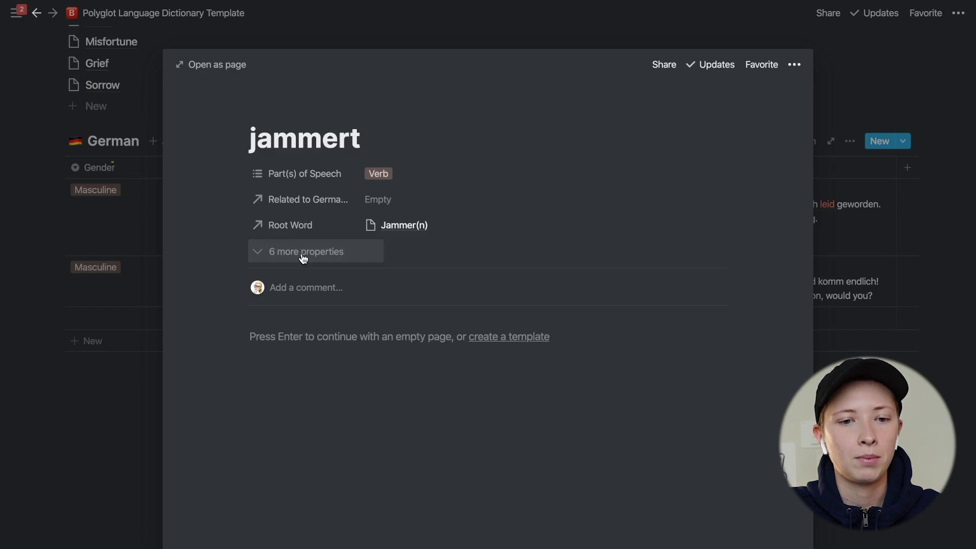
{"action": "left_click", "coordinate": [303, 258]}
{"action": "left_click", "coordinate": [308, 319]}
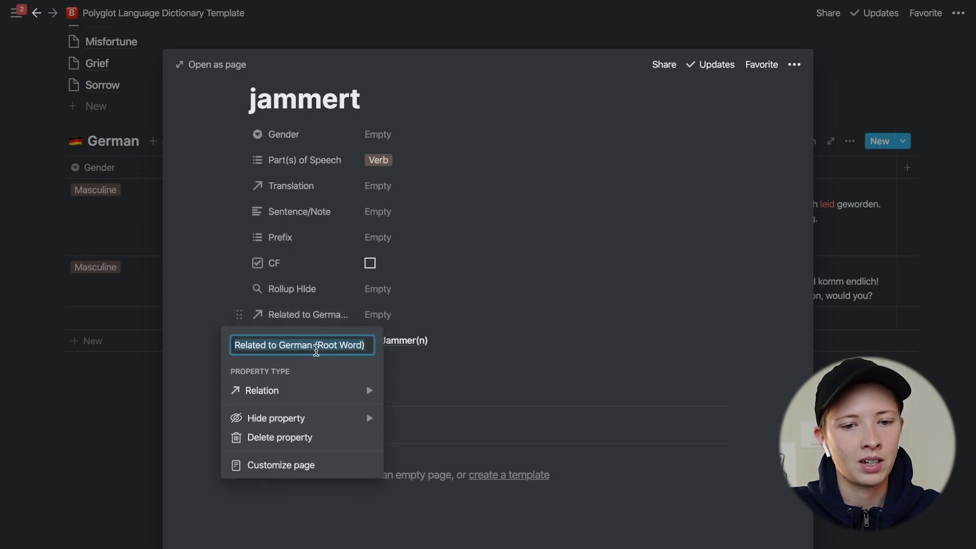
{"action": "left_click", "coordinate": [346, 346]}
{"action": "left_click_drag", "start_coordinate": [363, 345], "coordinate": [238, 346]}
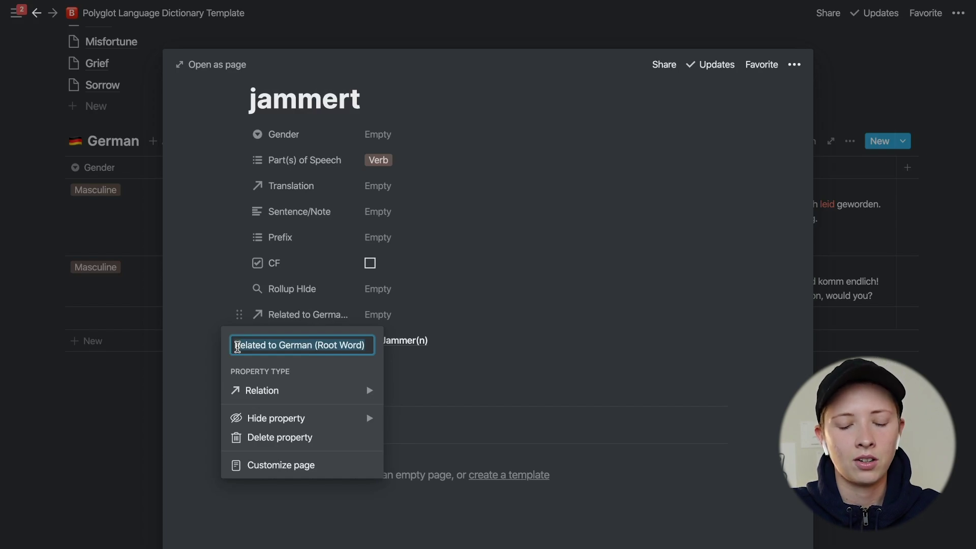
{"action": "type", "text": "See Al"}
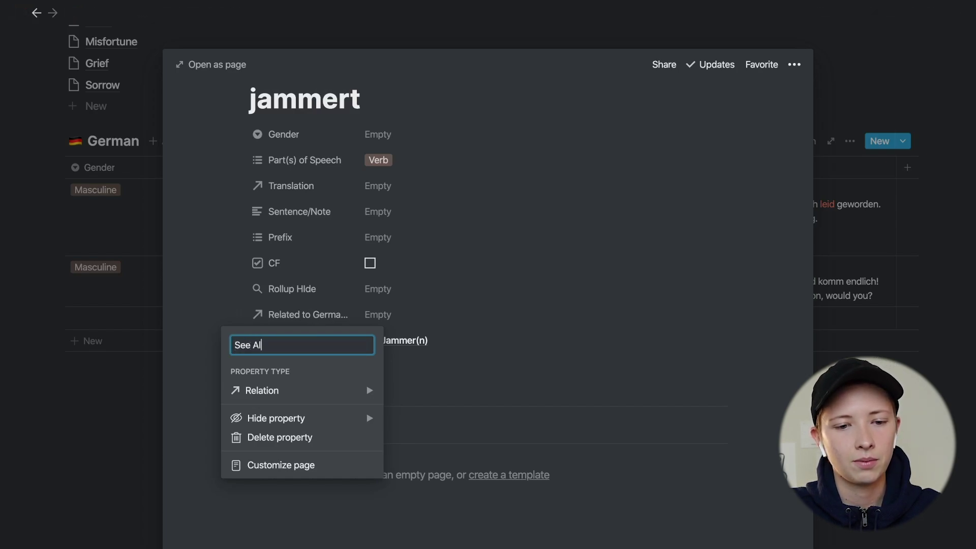
{"action": "type", "text": "so"}
{"action": "key", "text": "Return"}
- Set the Root Word property to hide when empty and close the jammert entry
{"action": "left_click", "coordinate": [292, 314]}
{"action": "mouse_move", "coordinate": [314, 423]}
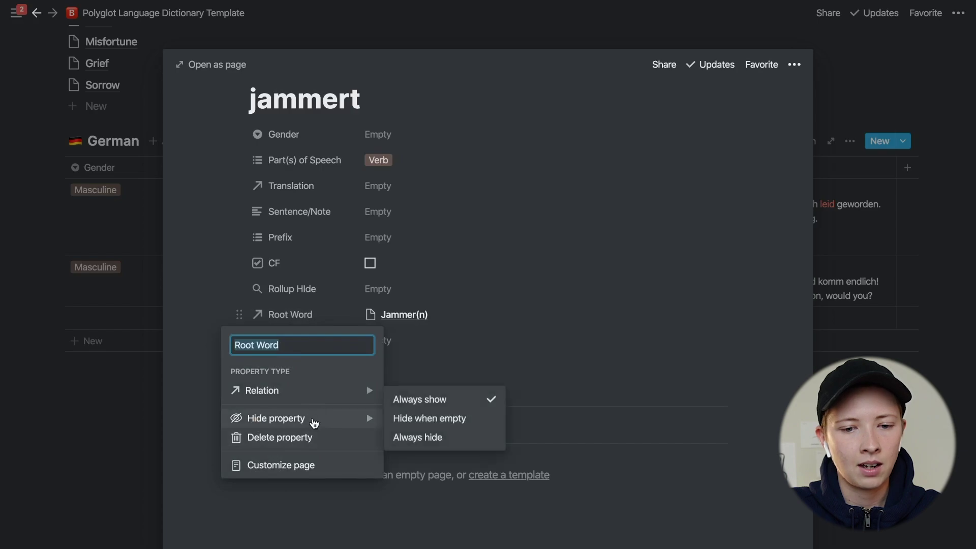
{"action": "left_click", "coordinate": [320, 277]}
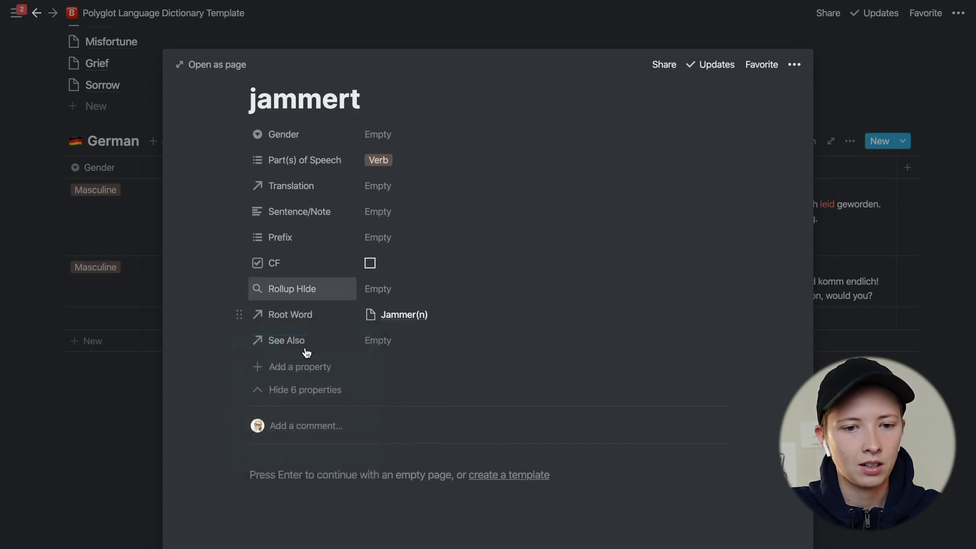
{"action": "key", "text": "Escape"}
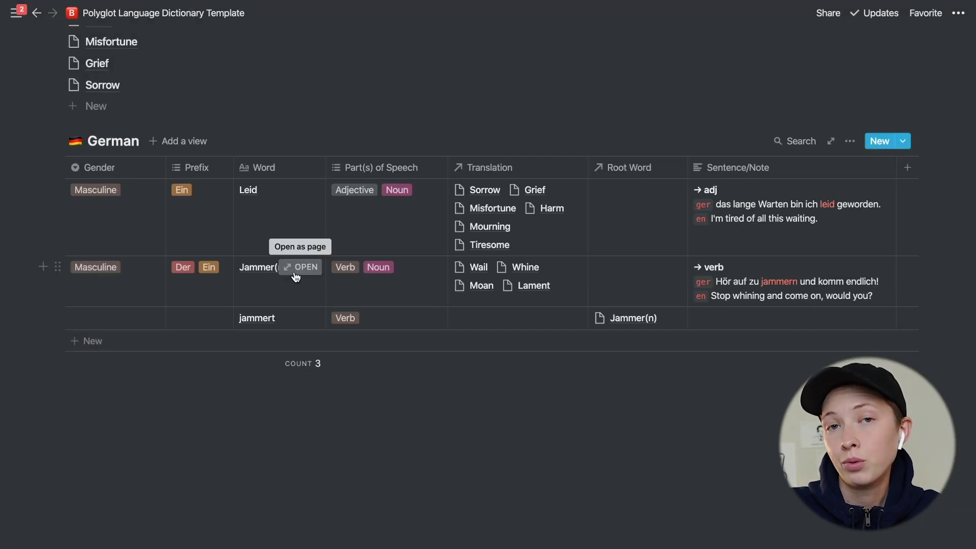
- Open the Jammer(n) entry to check its See Also relation, collapse the extra properties and close the entry
{"action": "left_click", "coordinate": [296, 275]}
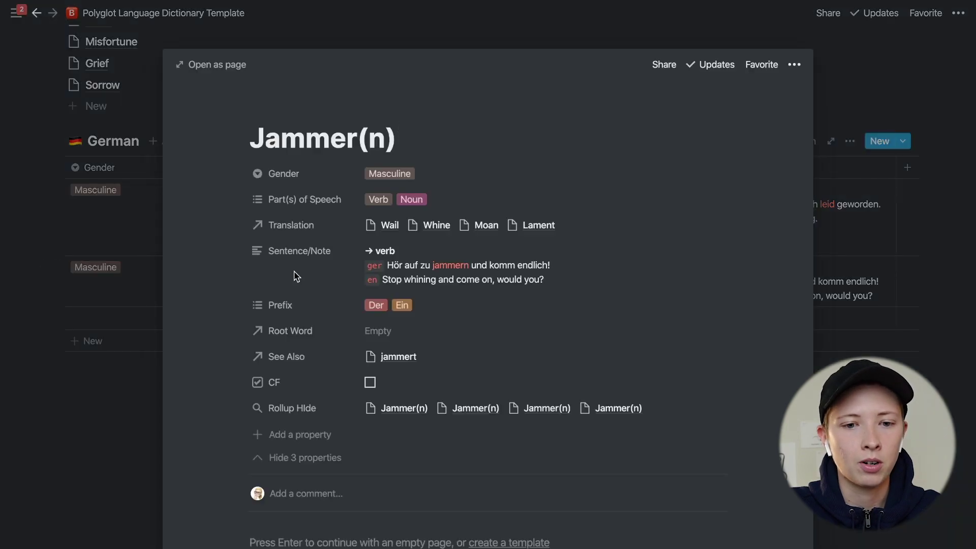
{"action": "scroll", "coordinate": [296, 277], "scroll_direction": "down", "scroll_amount": 1}
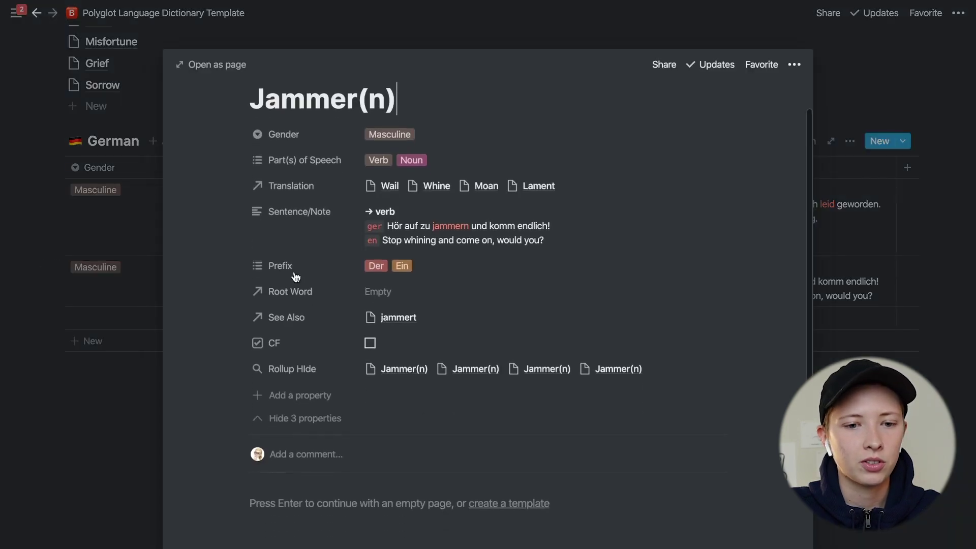
{"action": "left_click", "coordinate": [307, 426]}
{"action": "left_click", "coordinate": [416, 298]}
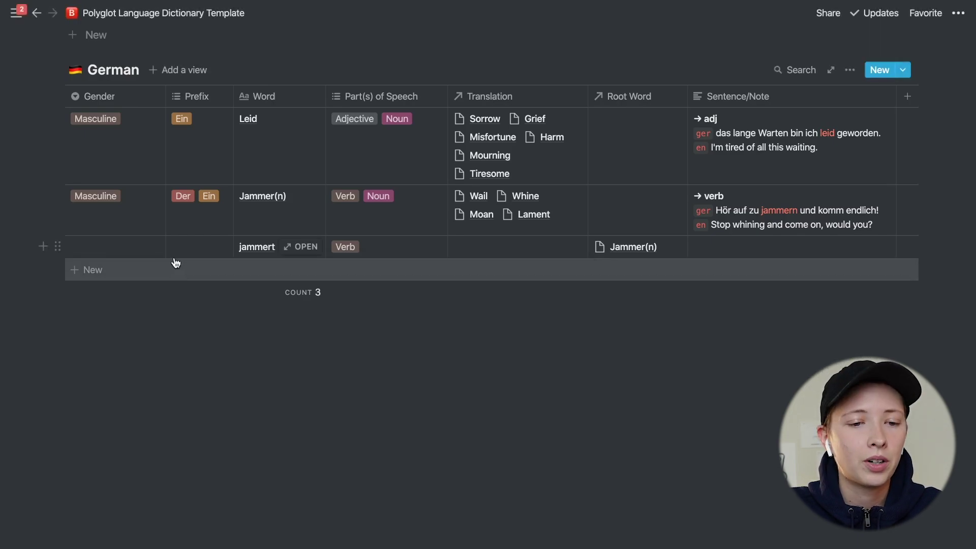
- Add Gemeinsam (Adjective, Adverb) with translations Common, Joint, Mutual, Collective and Together, plus a row named Vereint, to the German table
{"action": "left_click", "coordinate": [177, 274]}
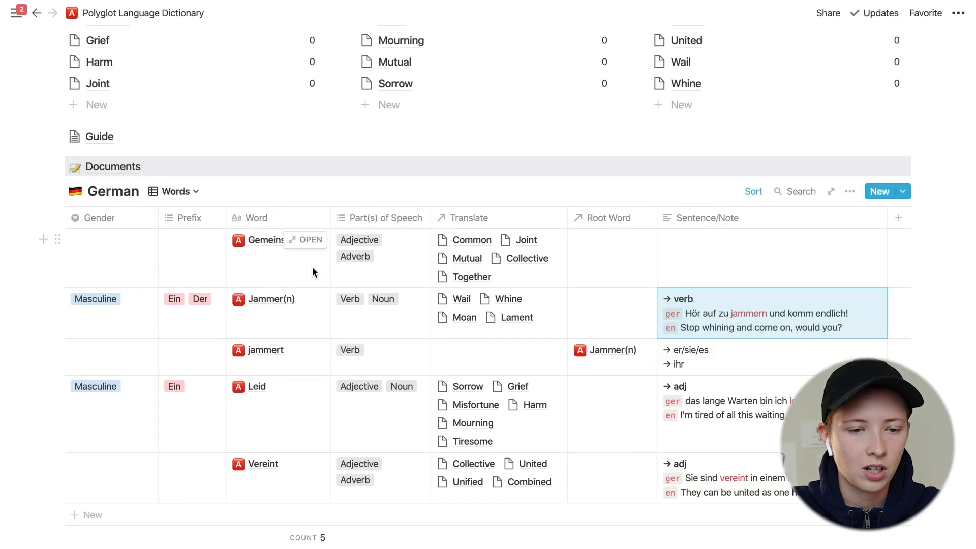
{"action": "left_click", "coordinate": [304, 239]}
{"action": "left_click_drag", "start_coordinate": [304, 239], "coordinate": [215, 234]}
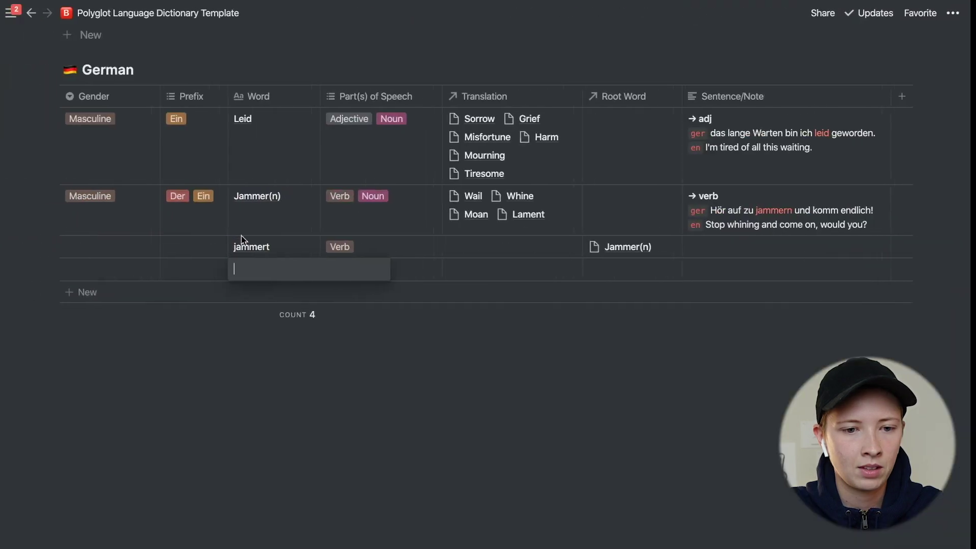
{"action": "type", "text": "Gemeinsam"}
{"action": "key", "text": "Escape"}
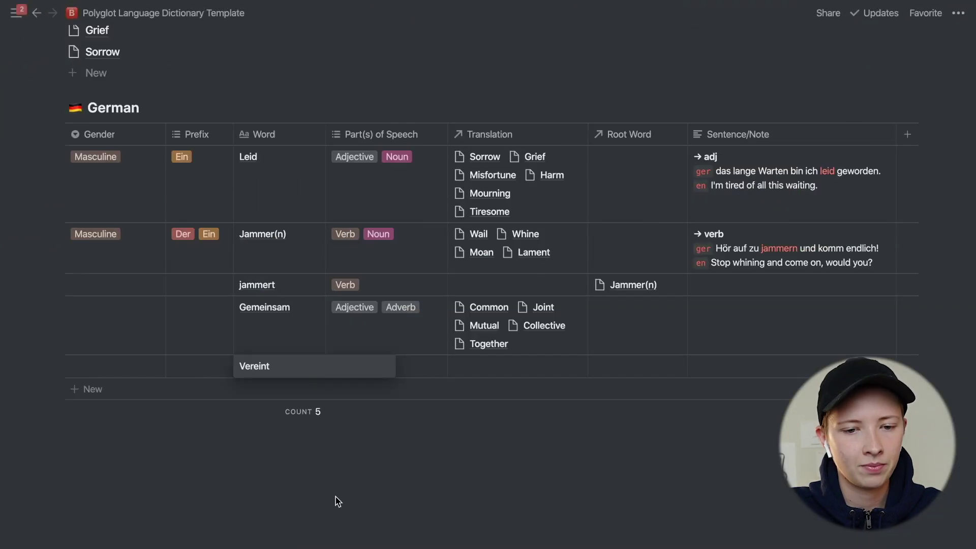
{"action": "key", "text": "Escape"}
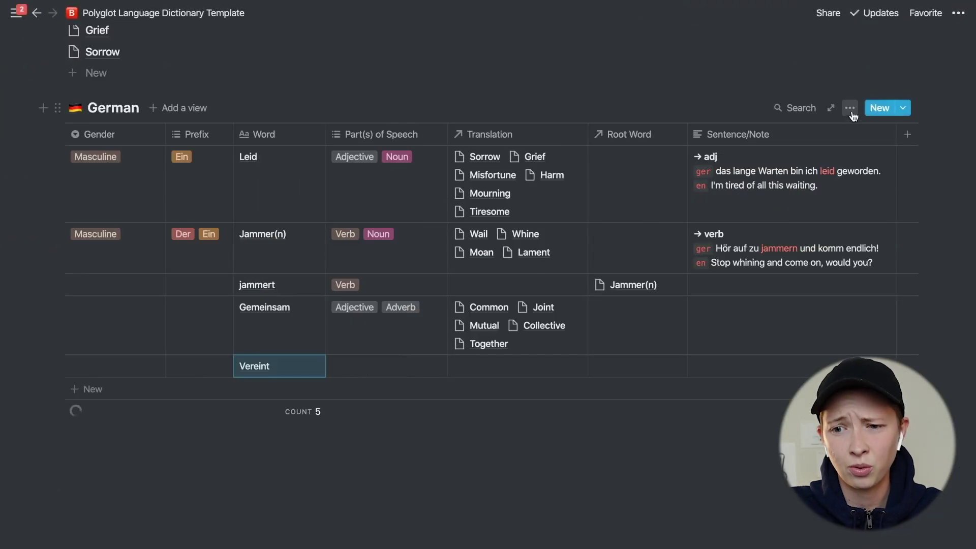
- Sort the German table by Word in ascending order
{"action": "left_click", "coordinate": [851, 109]}
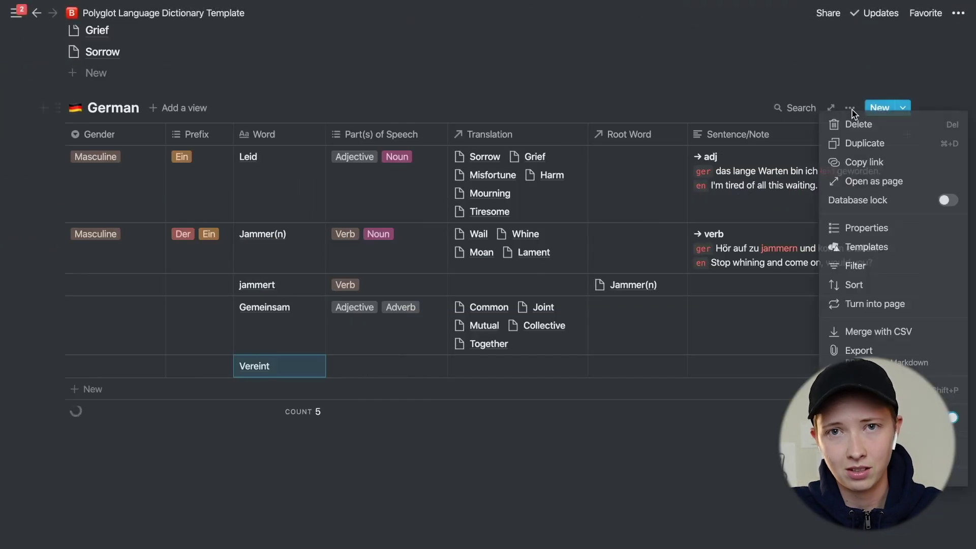
{"action": "left_click", "coordinate": [862, 286]}
{"action": "left_click", "coordinate": [660, 241]}
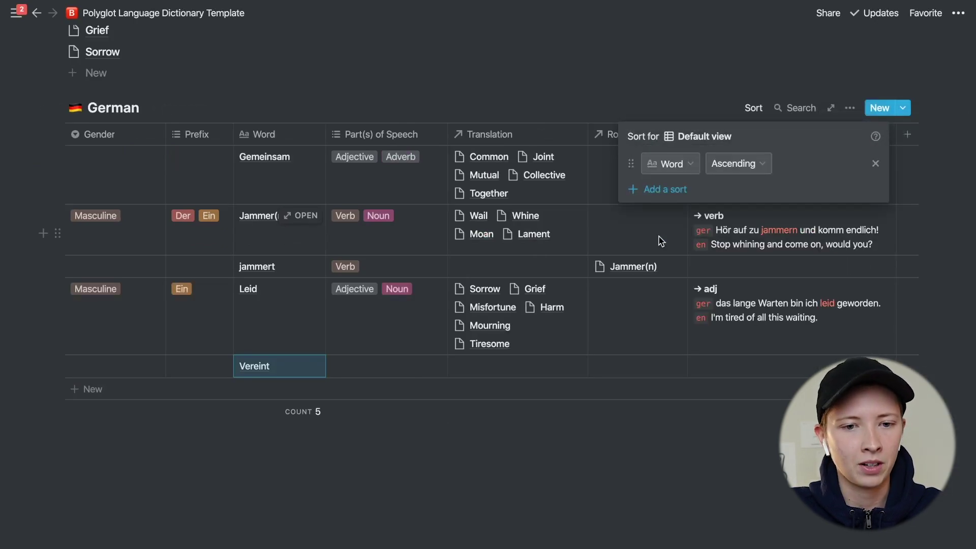
{"action": "left_click", "coordinate": [413, 478]}
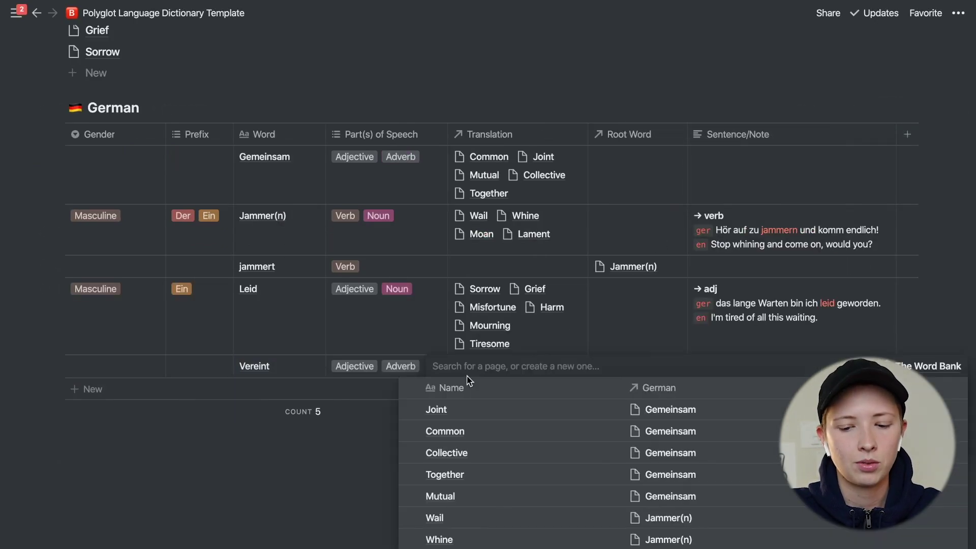
- Fill in the Vereint row with Adjective and Adverb and the translations Collective, Unified, United and Combined
{"action": "type", "text": "Co"}
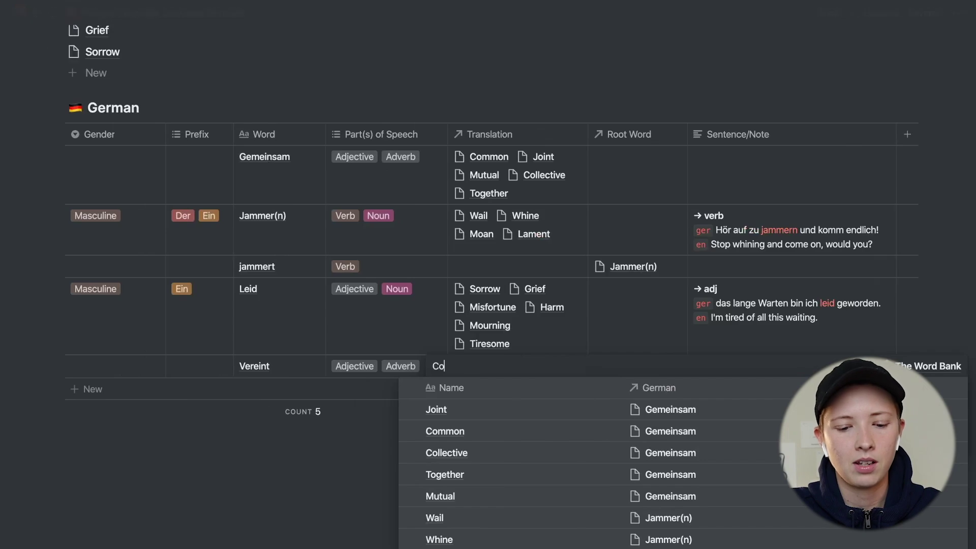
{"action": "type", "text": "llective"}
{"action": "key", "text": "Return"}
{"action": "type", "text": "Unified"}
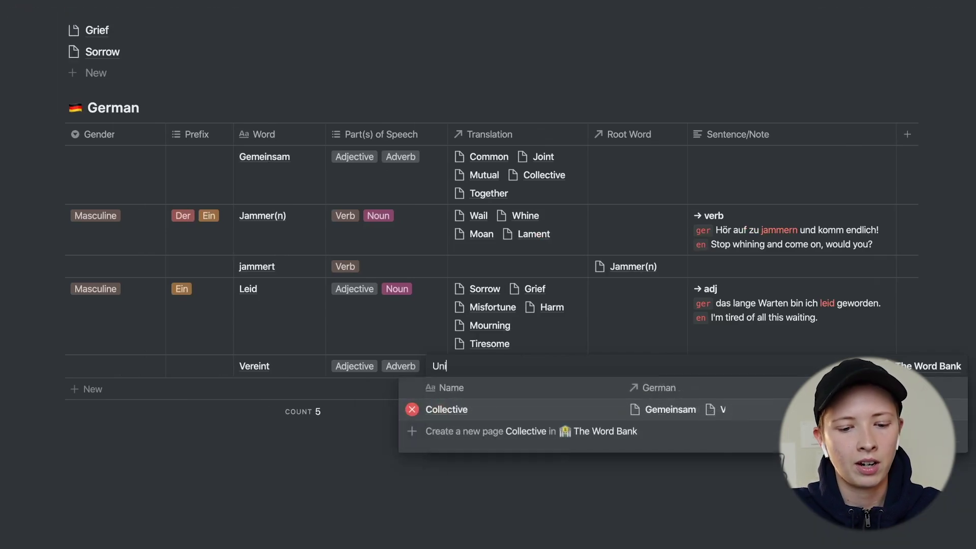
{"action": "key", "text": "Return"}
{"action": "type", "text": "United"}
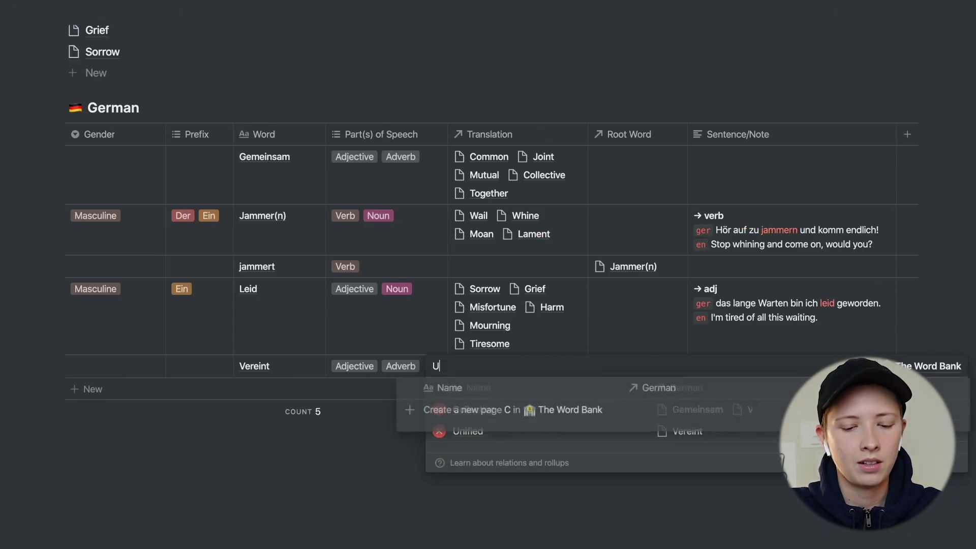
{"action": "key", "text": "Return"}
{"action": "type", "text": "C"}
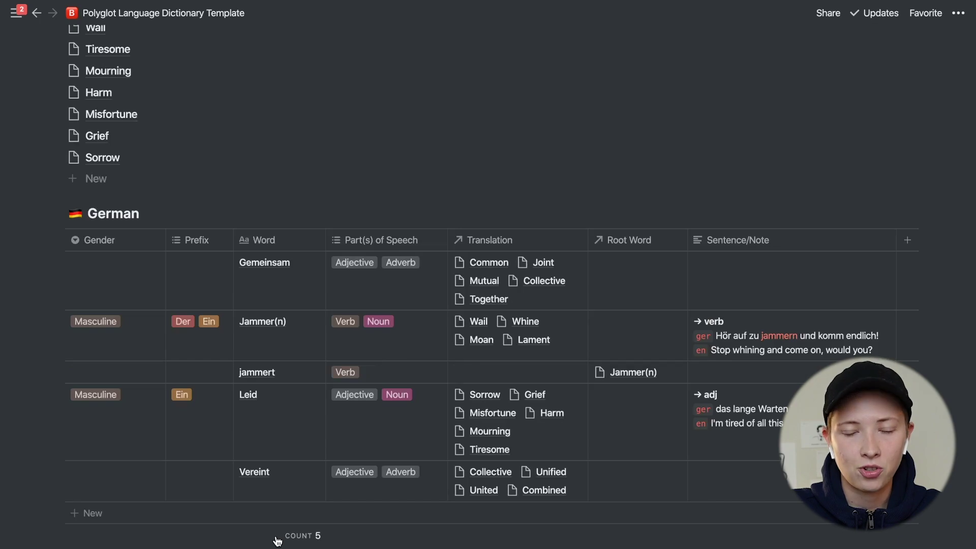
- Create a page template for the German table titled "New Dictionary Entry" and give it the red B emoji icon
{"action": "scroll", "coordinate": [277, 540], "scroll_direction": "down", "scroll_amount": 1}
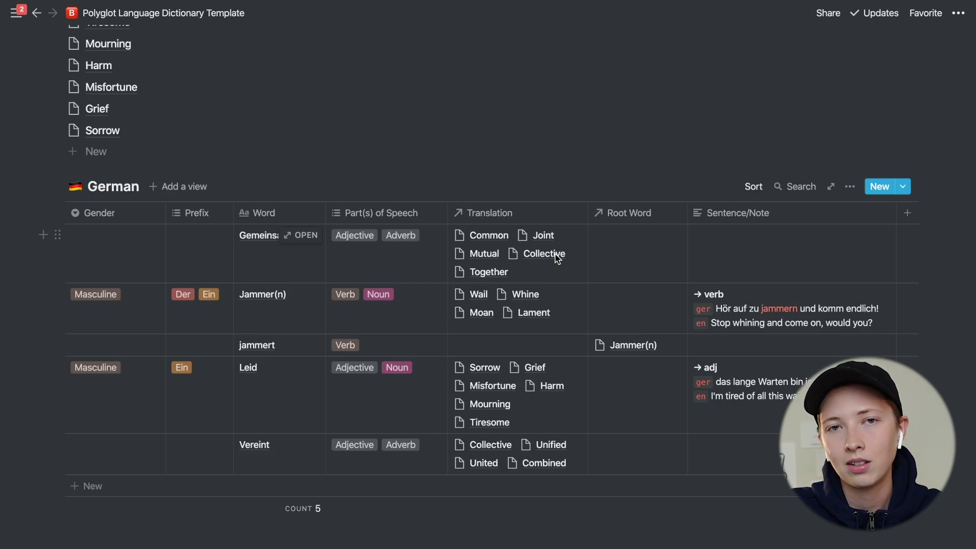
{"action": "scroll", "coordinate": [460, 366], "scroll_direction": "down", "scroll_amount": 2}
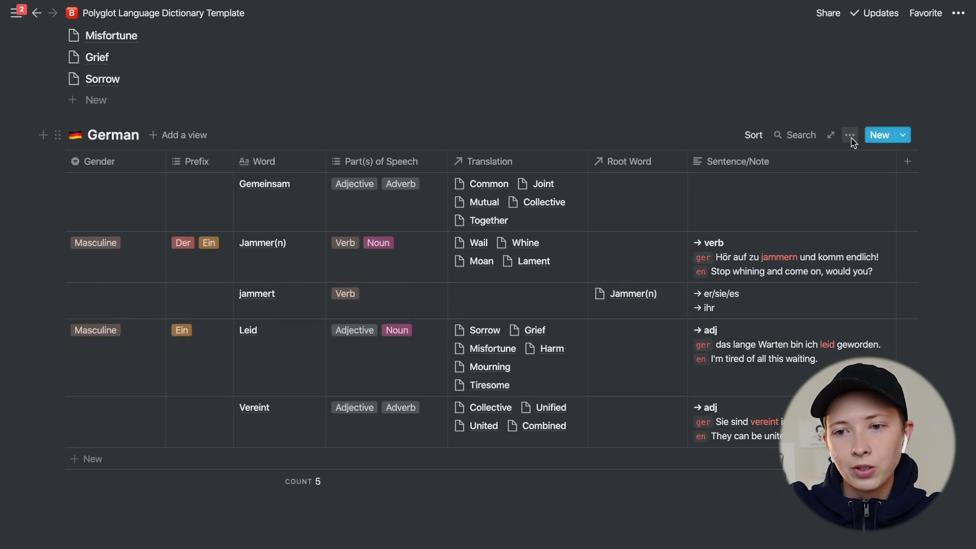
{"action": "left_click", "coordinate": [850, 135]}
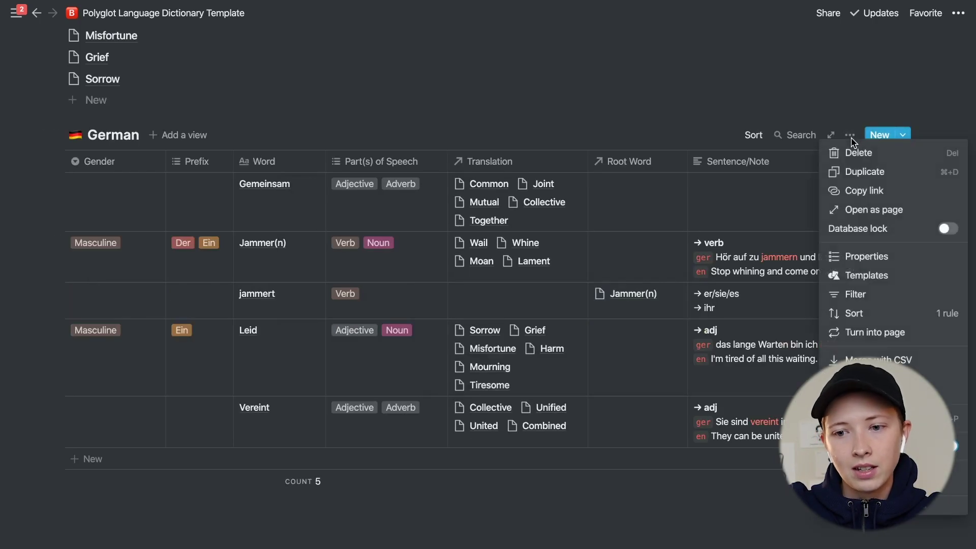
{"action": "left_click", "coordinate": [870, 275]}
{"action": "left_click", "coordinate": [786, 226]}
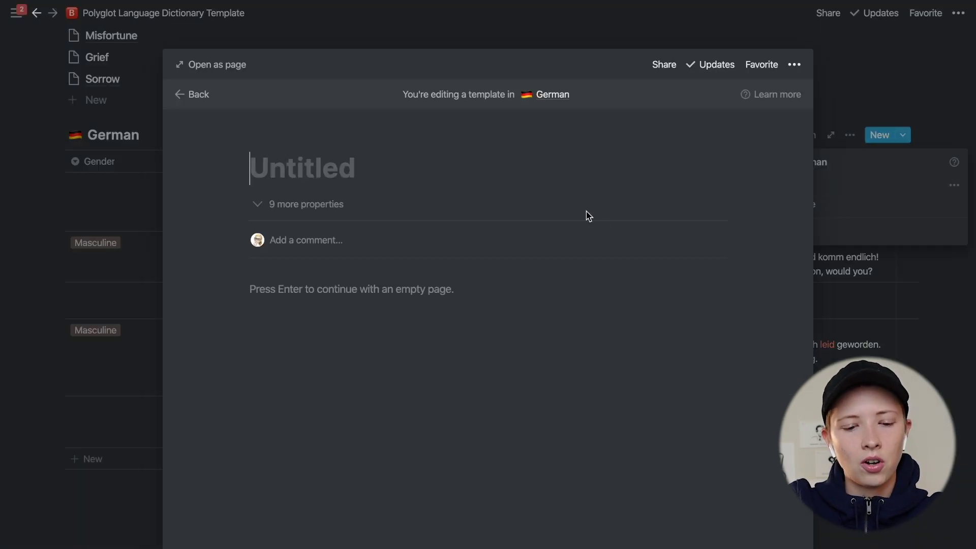
{"action": "type", "text": "New Dic"}
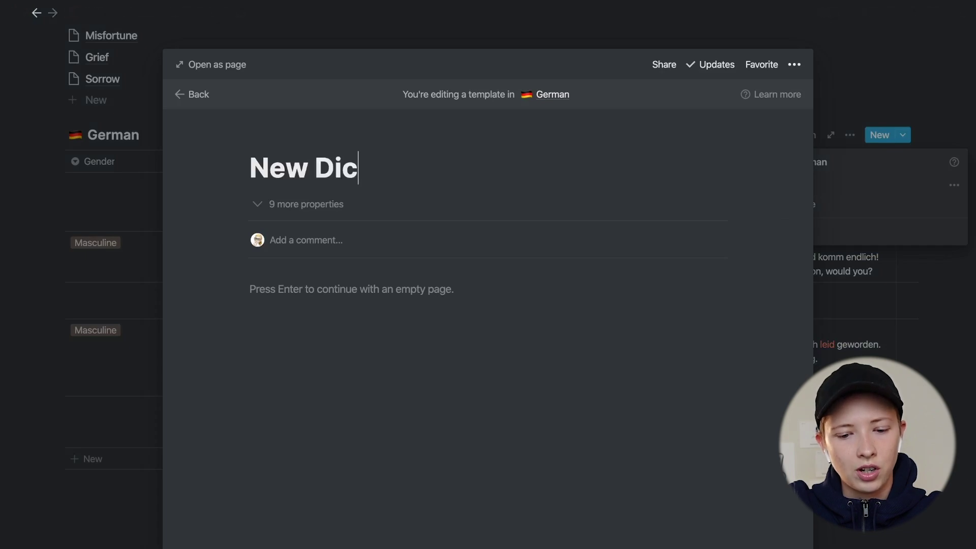
{"action": "type", "text": "tionary Entry"}
{"action": "left_click", "coordinate": [286, 146]}
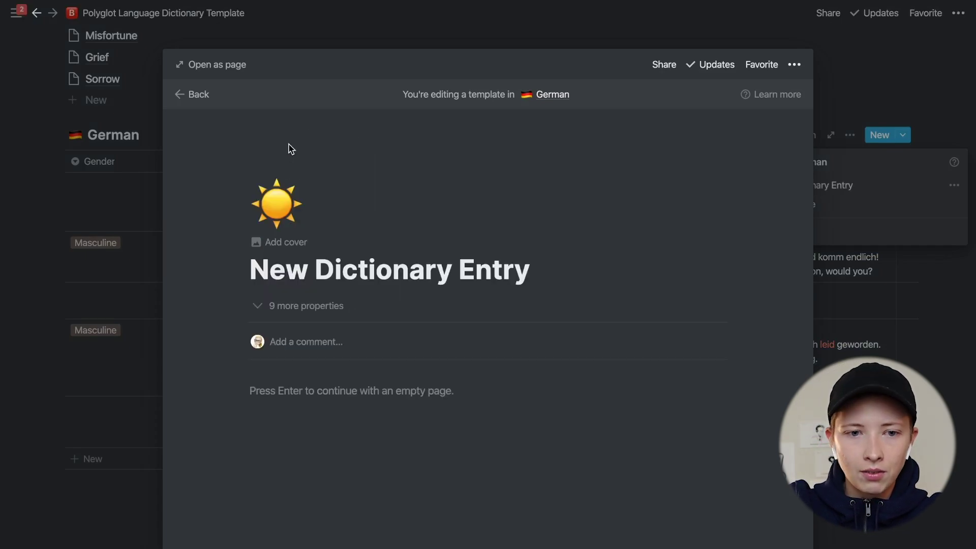
{"action": "left_click", "coordinate": [279, 227]}
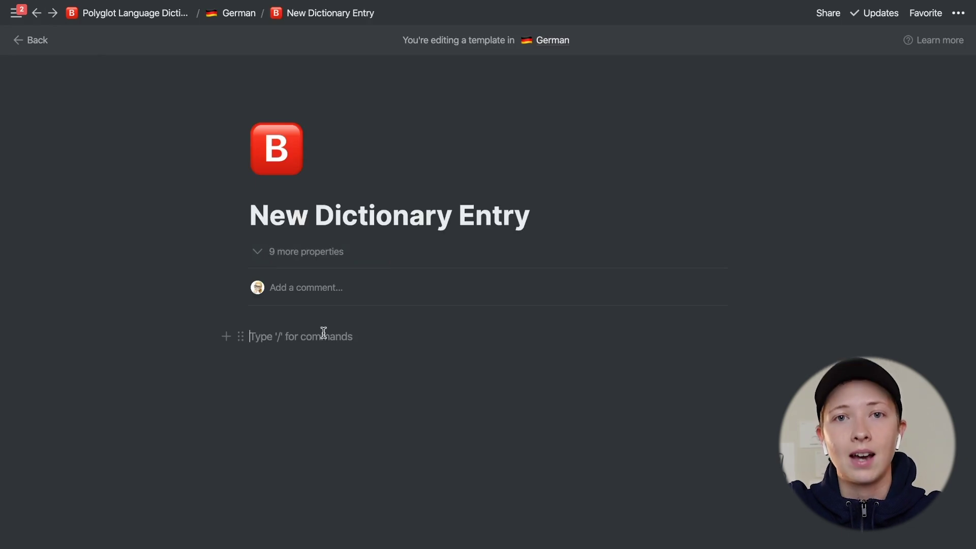
- Add a Heading 2 reading "Synonyms" to the template body and give it a gray background
{"action": "type", "text": "/h"}
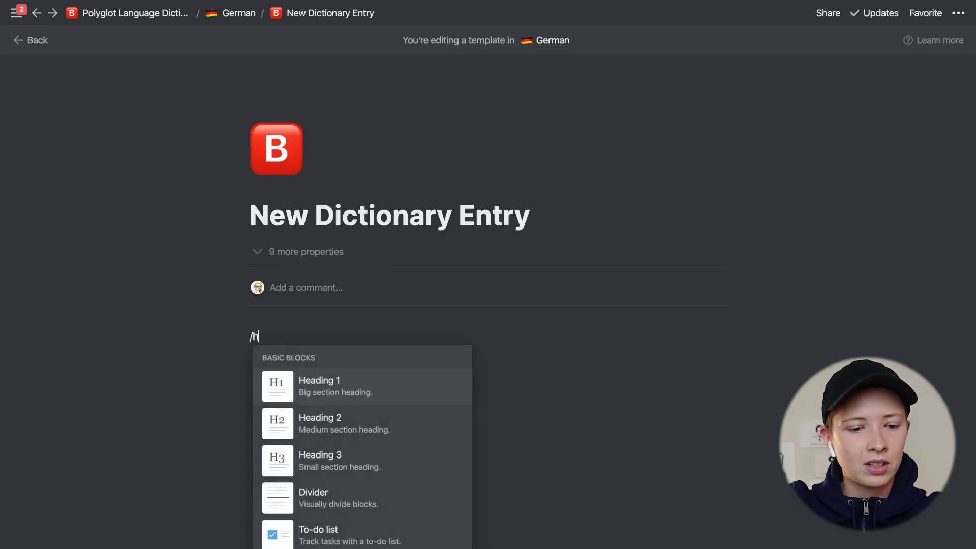
{"action": "type", "text": "2"}
{"action": "key", "text": "Return"}
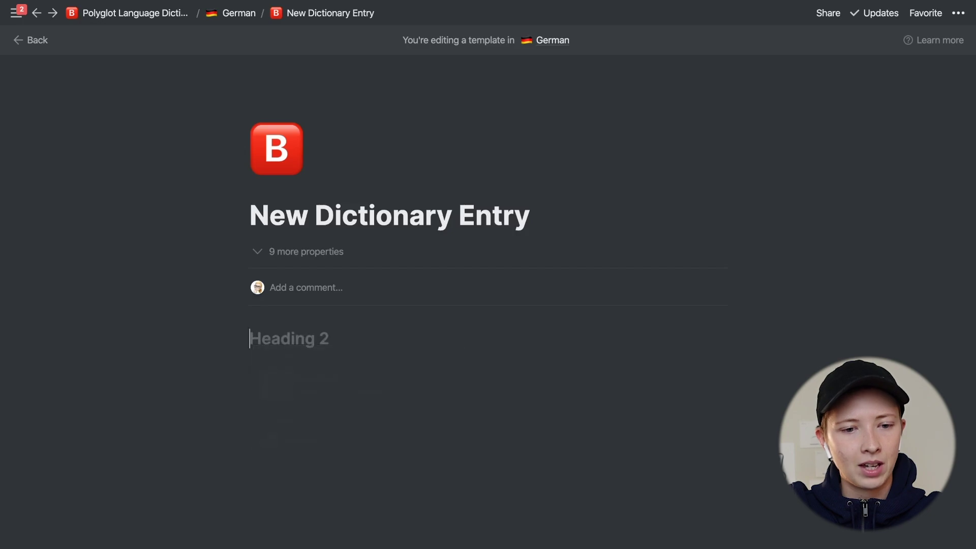
{"action": "type", "text": "Synonyms"}
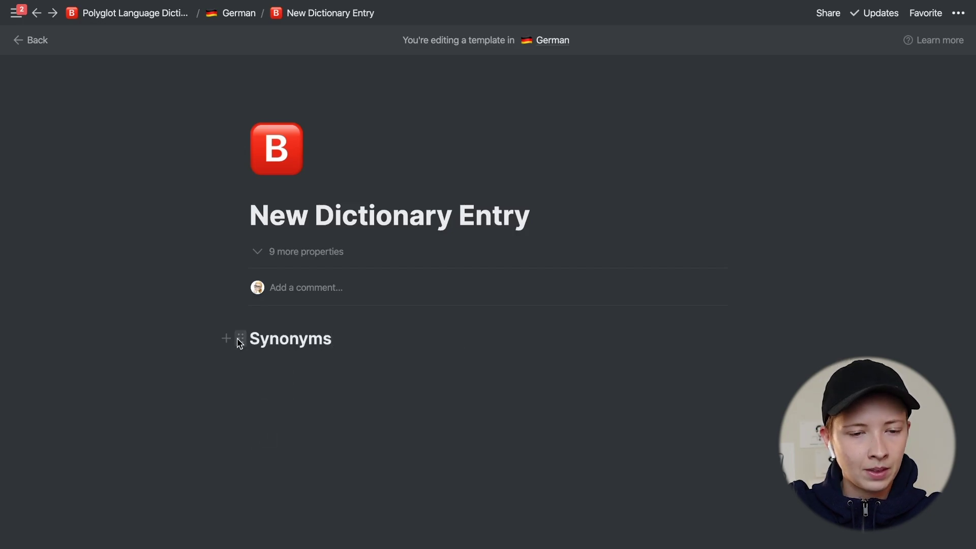
{"action": "left_click", "coordinate": [240, 338]}
{"action": "mouse_move", "coordinate": [184, 417]}
{"action": "left_click", "coordinate": [294, 496]}
{"action": "key", "text": "Return"}
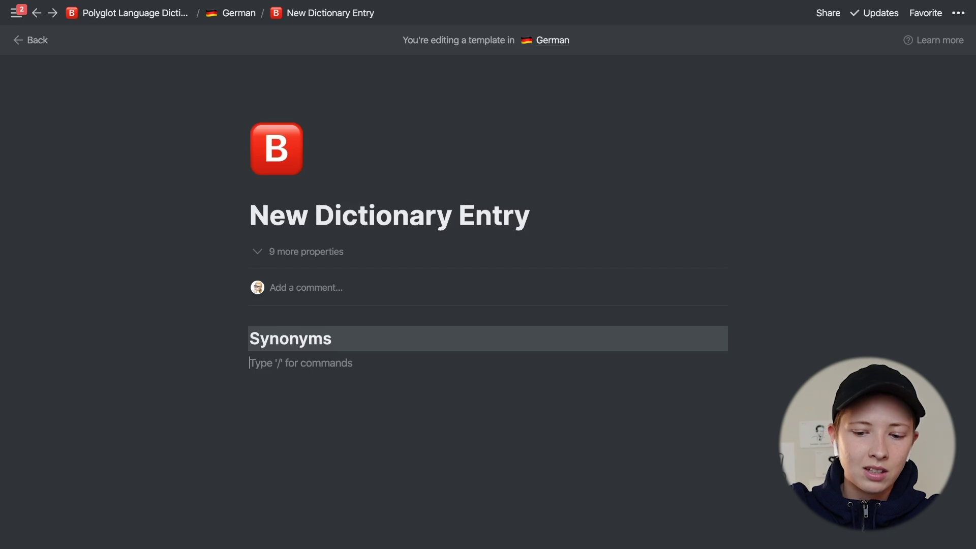
- Insert a linked database below the Synonyms heading, using the German table from the Polyglot Language Dictionary Template
{"action": "type", "text": "/l"}
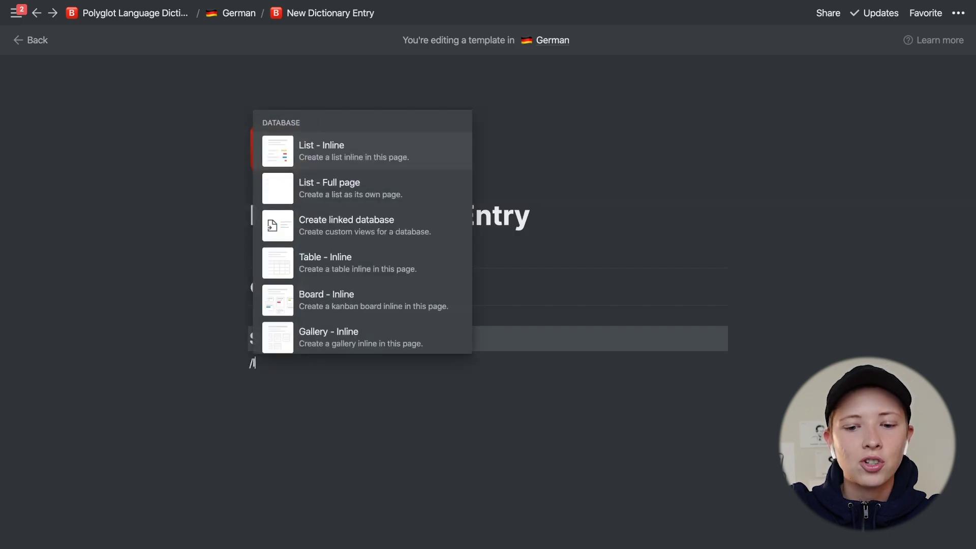
{"action": "type", "text": "inked datab"}
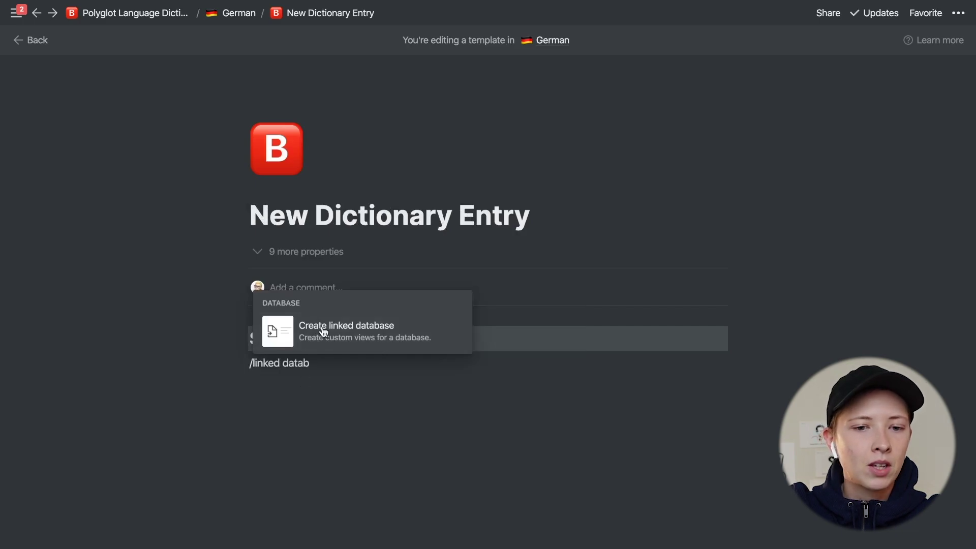
{"action": "left_click", "coordinate": [324, 332]}
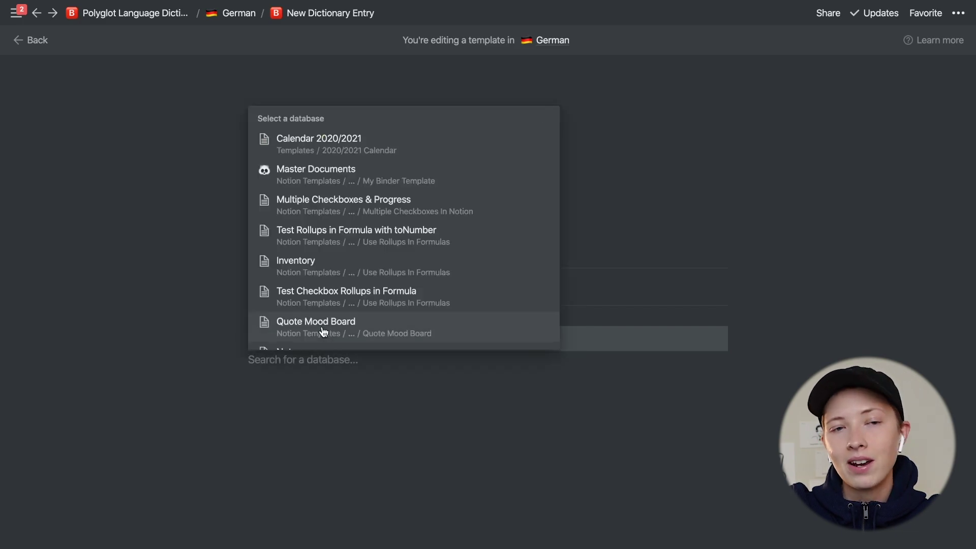
{"action": "type", "text": "German"}
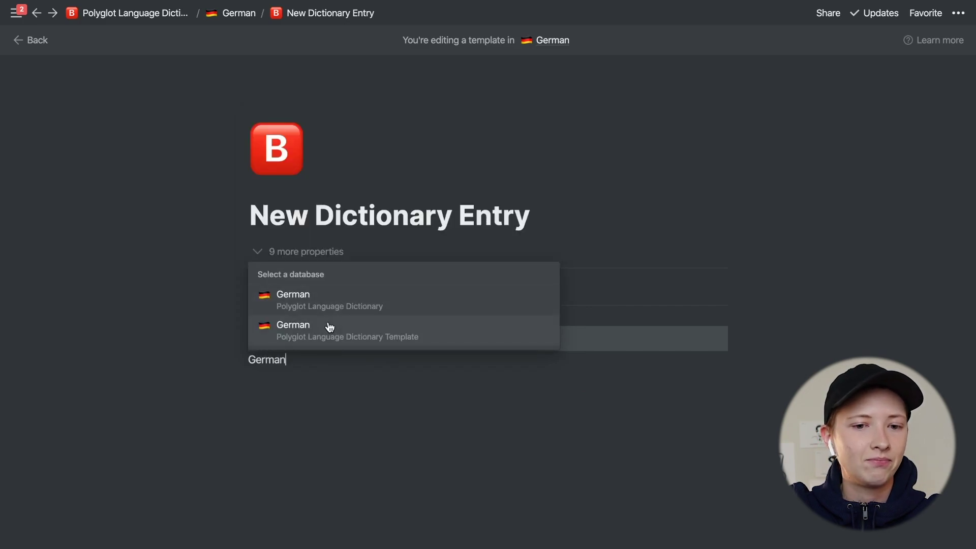
{"action": "left_click", "coordinate": [329, 325]}
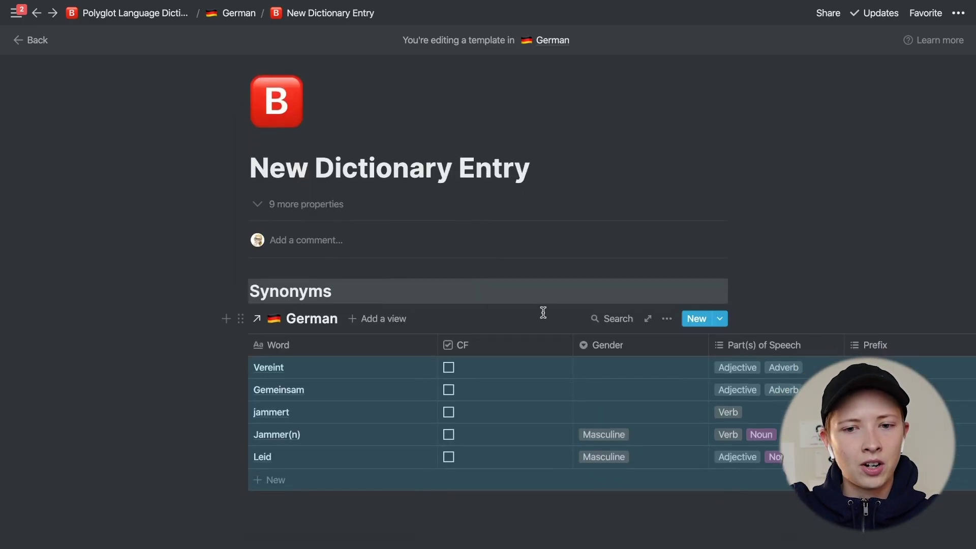
- Show only Gender, Word, Part(s) of Speech, Root Word, Translation and Sentence/Note in that order in the linked table, with wrapped cells
{"action": "left_click", "coordinate": [498, 347]}
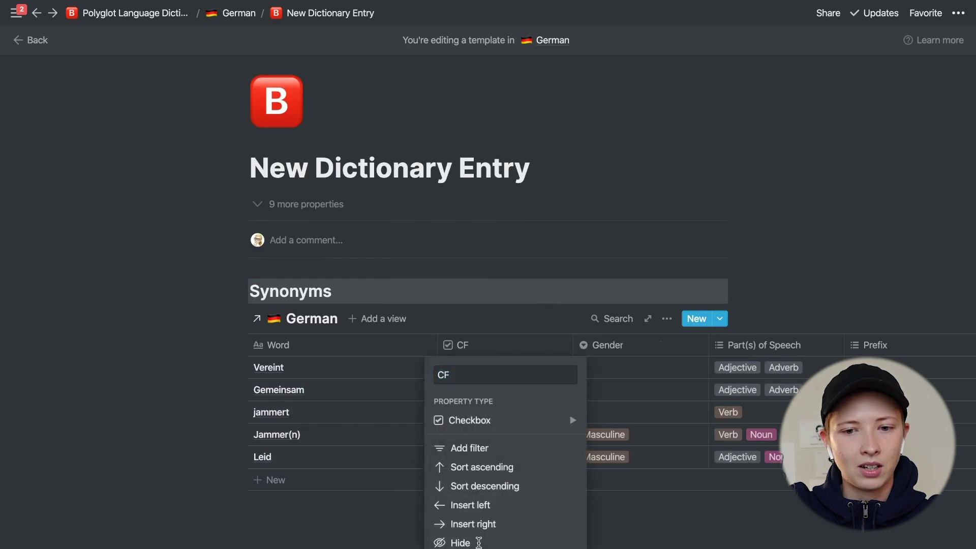
{"action": "left_click", "coordinate": [481, 543]}
{"action": "left_click_drag", "start_coordinate": [478, 350], "coordinate": [300, 350]}
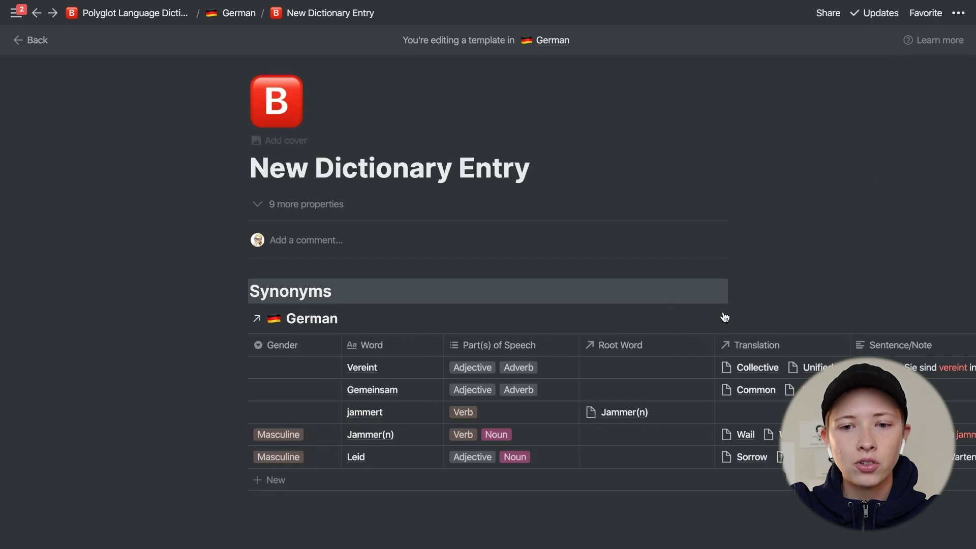
{"action": "left_click", "coordinate": [668, 321]}
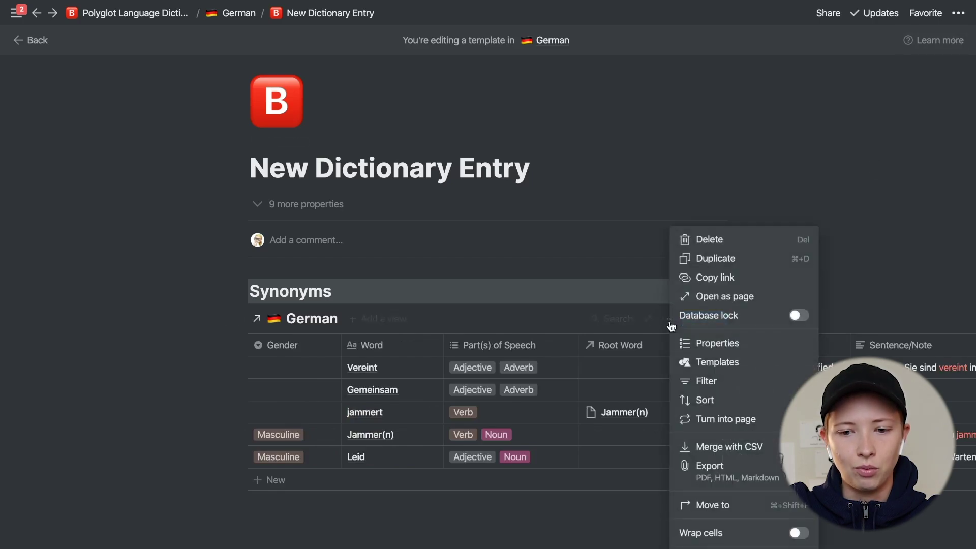
{"action": "left_click", "coordinate": [799, 534]}
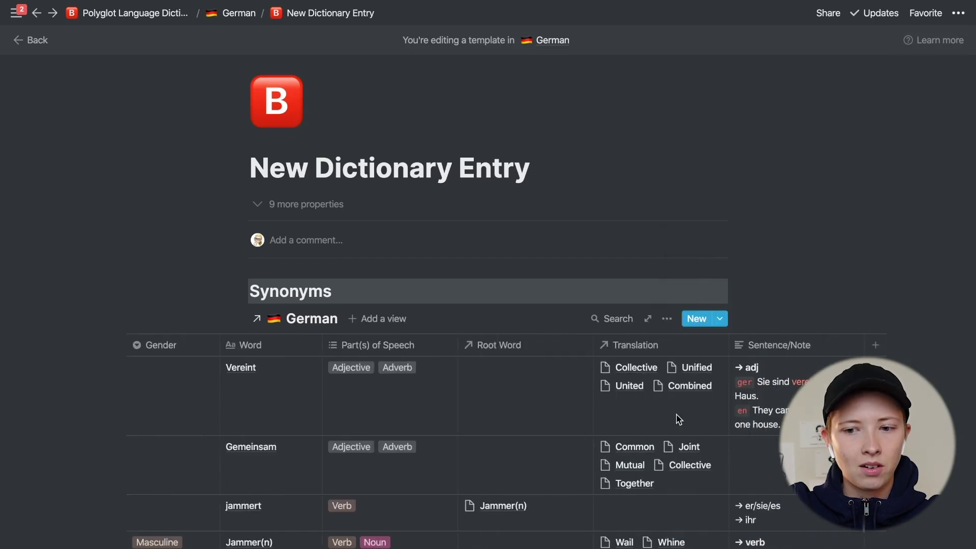
- Make the New Dictionary Entry template page full width and set its font style to Mono
{"action": "left_click", "coordinate": [961, 13]}
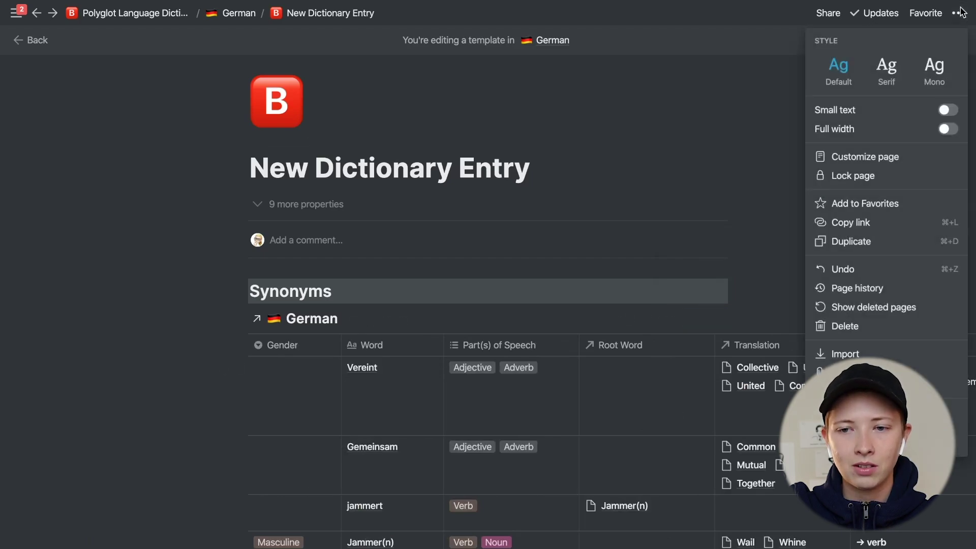
{"action": "left_click", "coordinate": [948, 130]}
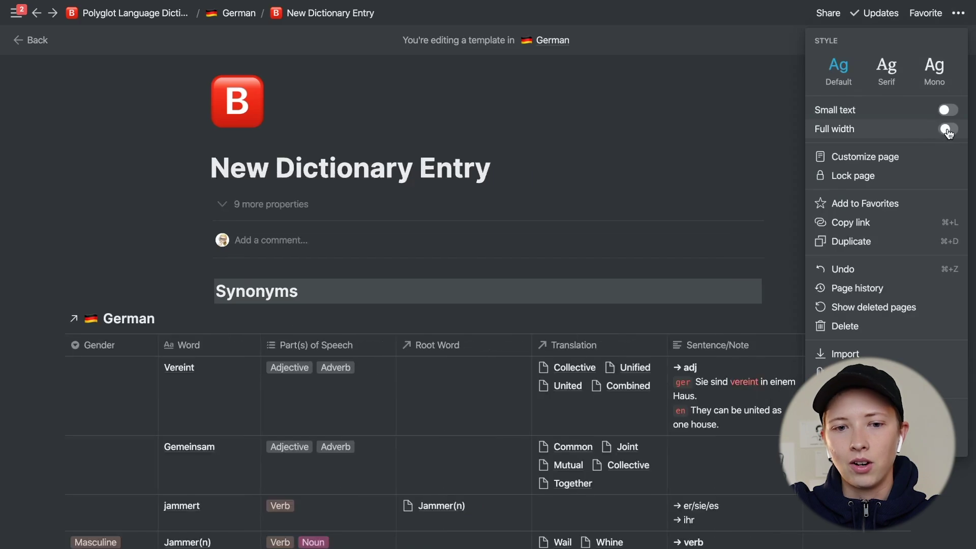
{"action": "left_click", "coordinate": [577, 189]}
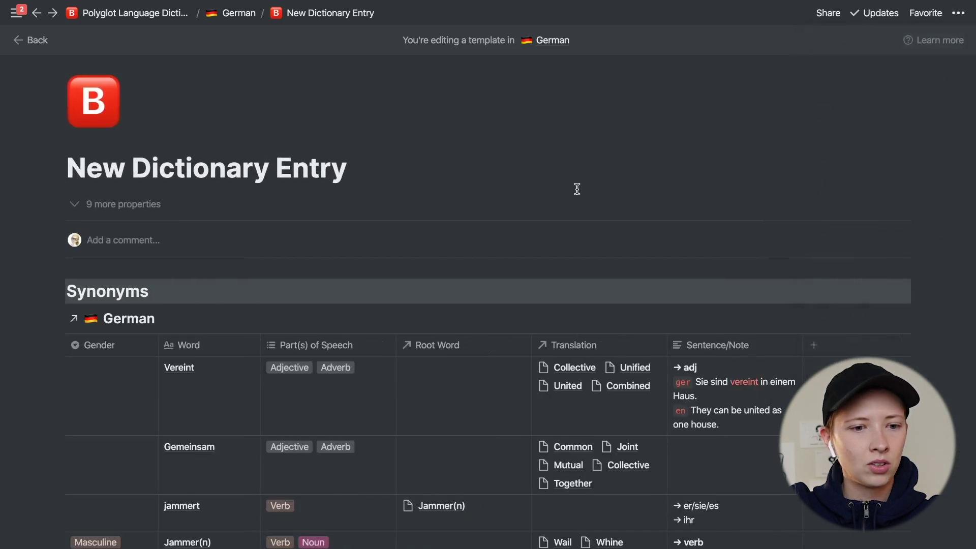
{"action": "scroll", "coordinate": [577, 189], "scroll_direction": "down", "scroll_amount": 2}
{"action": "scroll", "coordinate": [577, 189], "scroll_direction": "up", "scroll_amount": 3}
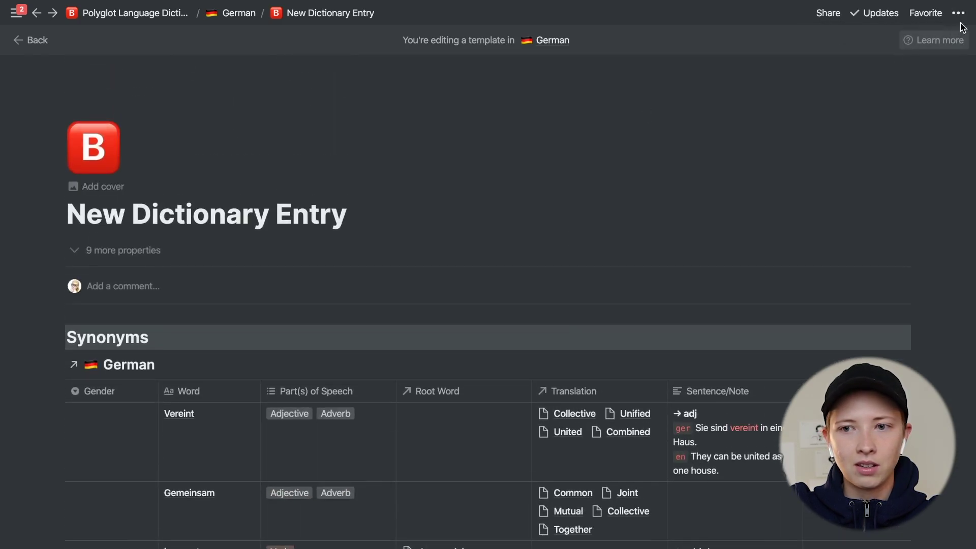
{"action": "left_click", "coordinate": [962, 14]}
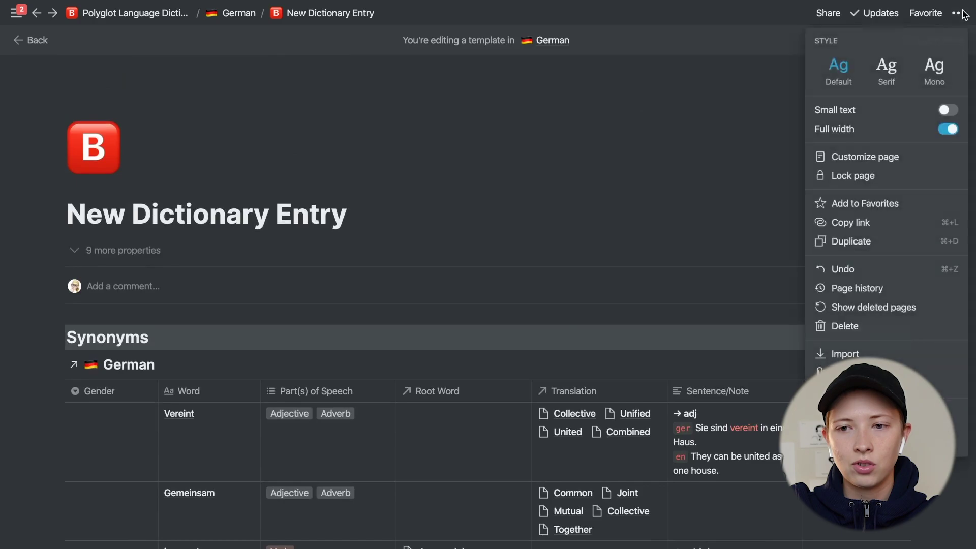
{"action": "left_click", "coordinate": [952, 76]}
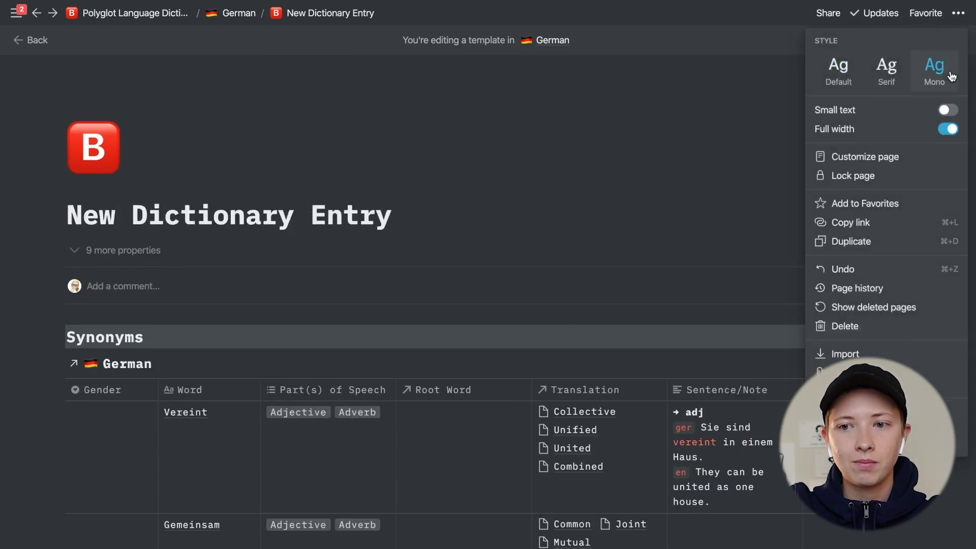
{"action": "left_click", "coordinate": [560, 240]}
{"action": "scroll", "coordinate": [561, 239], "scroll_direction": "down", "scroll_amount": 3}
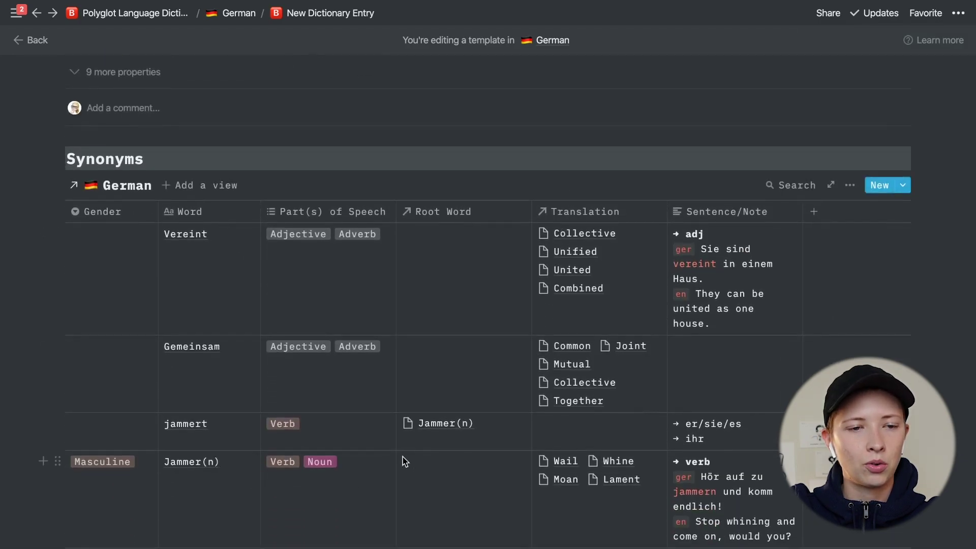
{"action": "scroll", "coordinate": [404, 461], "scroll_direction": "up", "scroll_amount": 3}
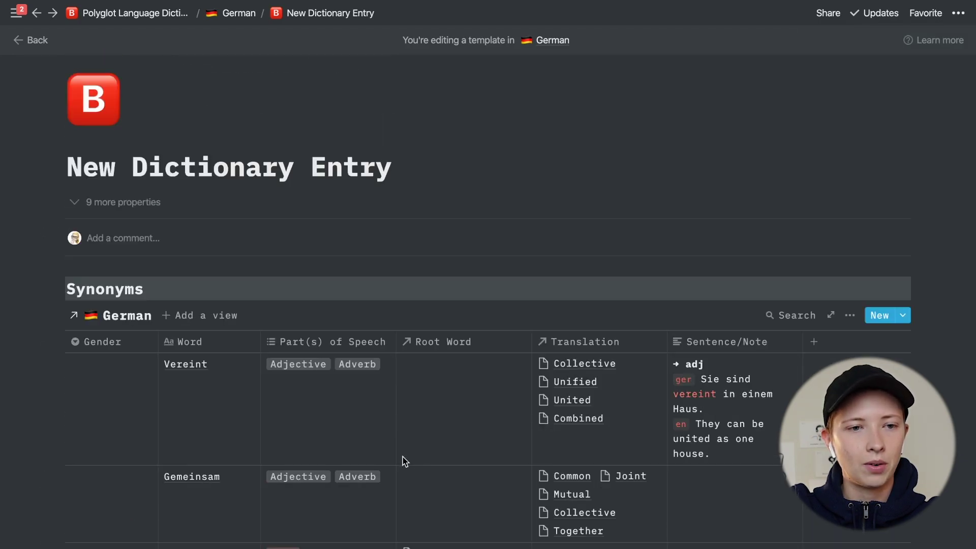
- Filter the linked German table to entries where any Rollup Hide contains the New Dictionary Entry page
{"action": "left_click", "coordinate": [849, 315]}
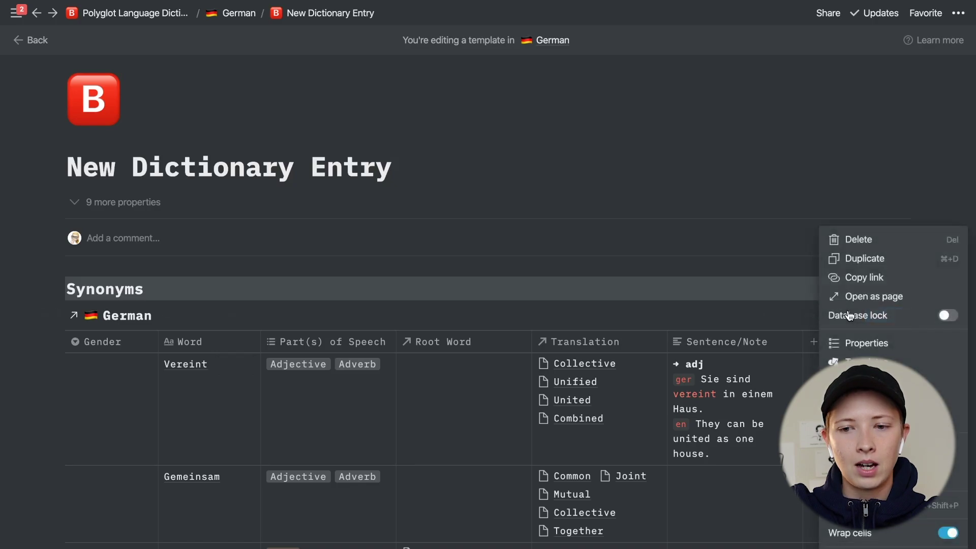
{"action": "left_click", "coordinate": [854, 362]}
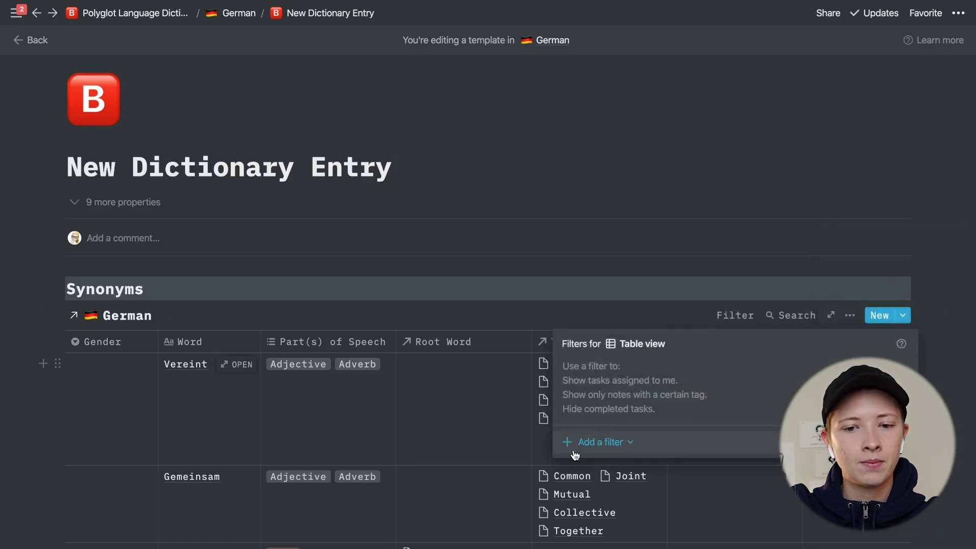
{"action": "left_click", "coordinate": [614, 446]}
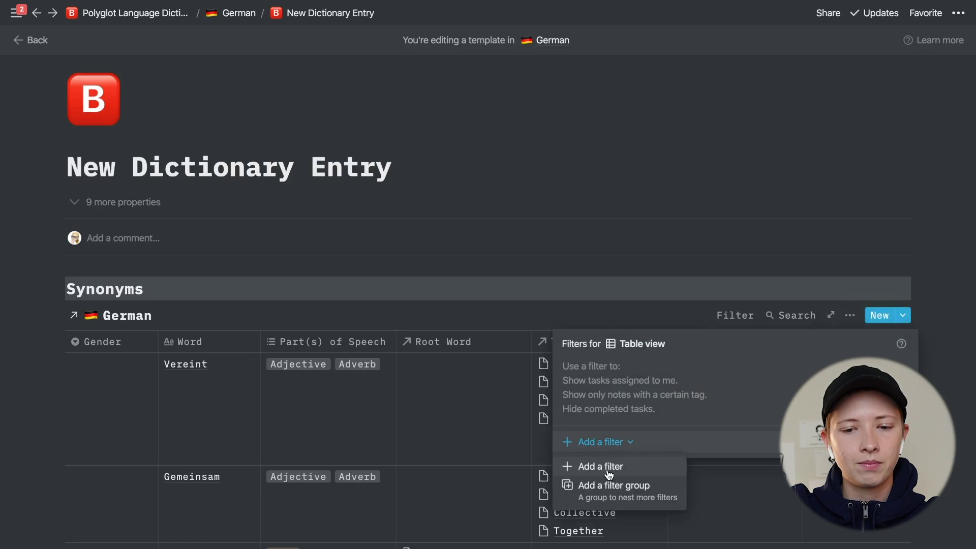
{"action": "left_click", "coordinate": [608, 467]}
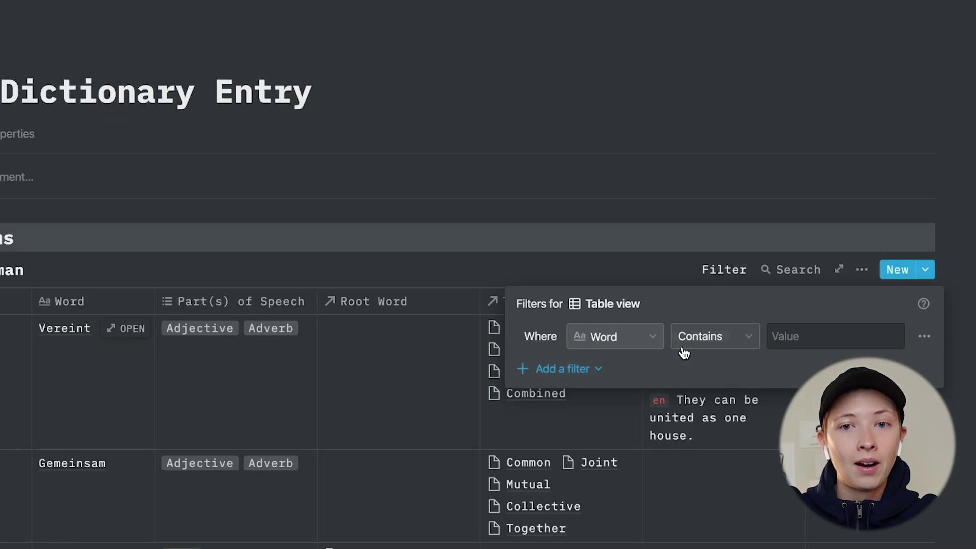
{"action": "left_click", "coordinate": [631, 335]}
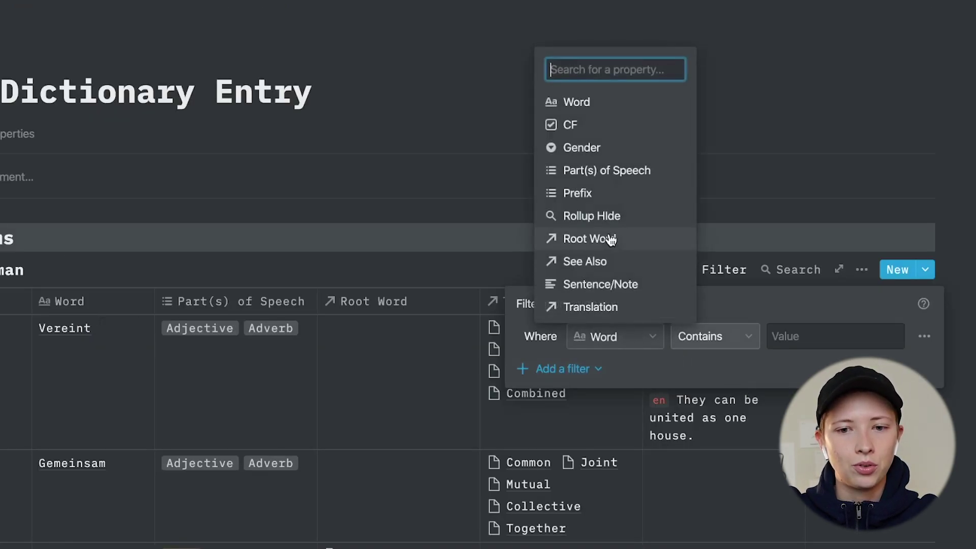
{"action": "left_click", "coordinate": [588, 216]}
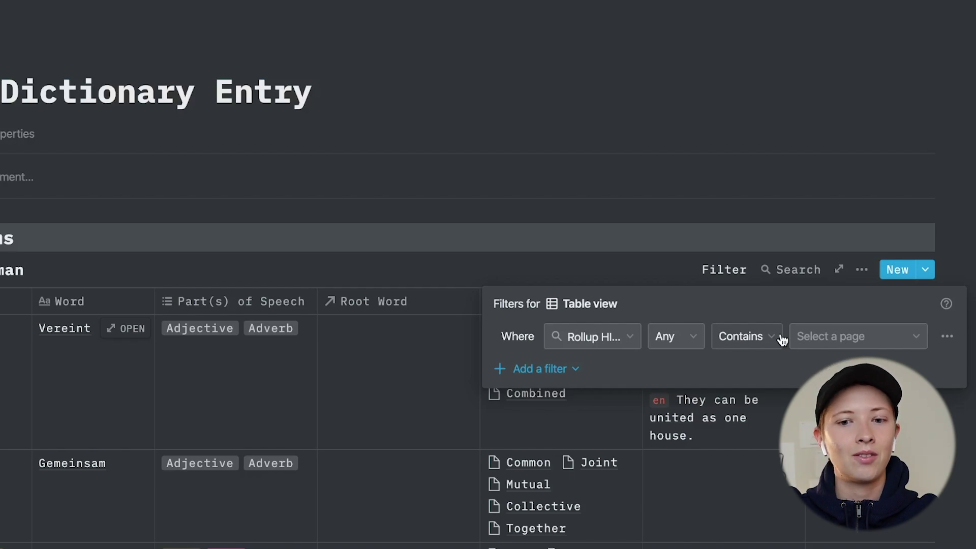
{"action": "left_click", "coordinate": [828, 337]}
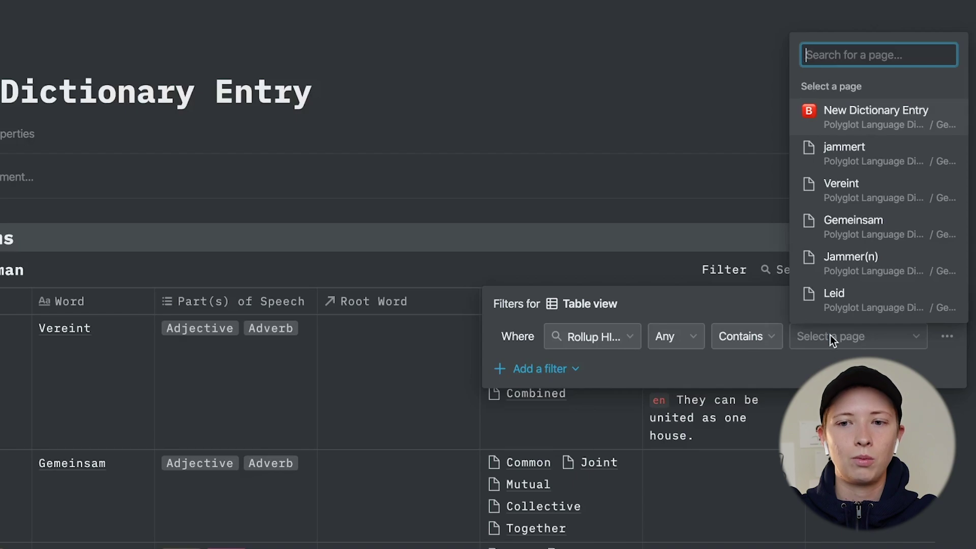
{"action": "left_click", "coordinate": [859, 122]}
{"action": "left_click", "coordinate": [625, 281]}
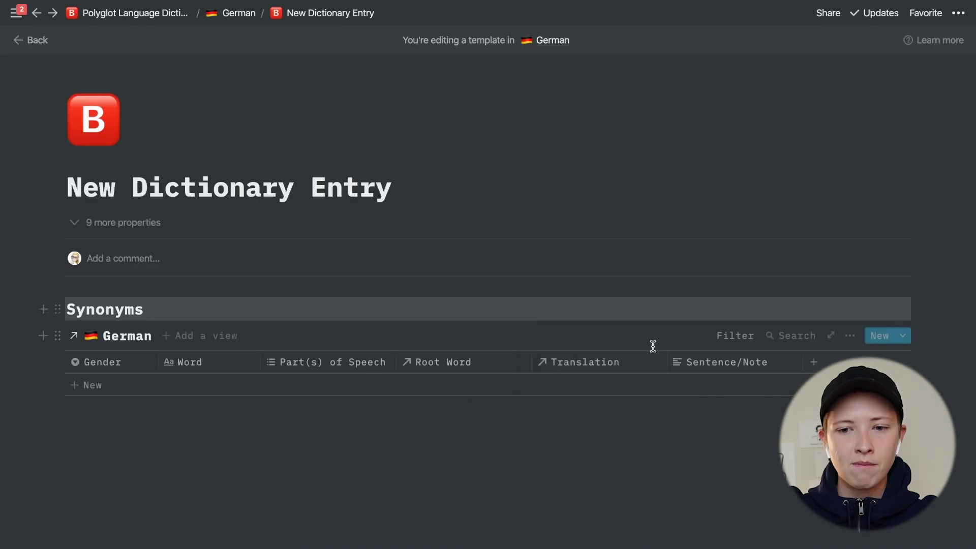
- Sort the linked German table by Word in ascending order and return to the Polyglot Language Dictionary Template page
{"action": "left_click", "coordinate": [850, 336]}
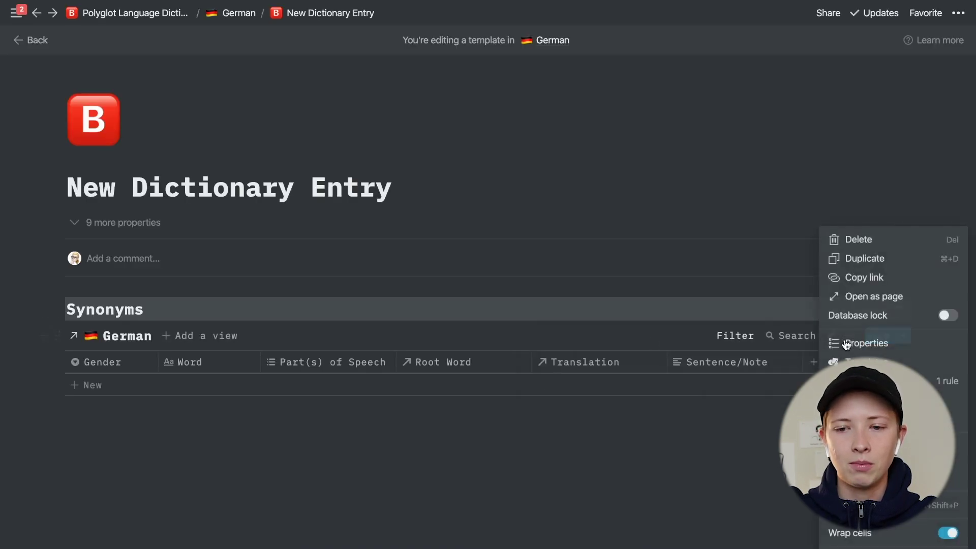
{"action": "left_click", "coordinate": [853, 400]}
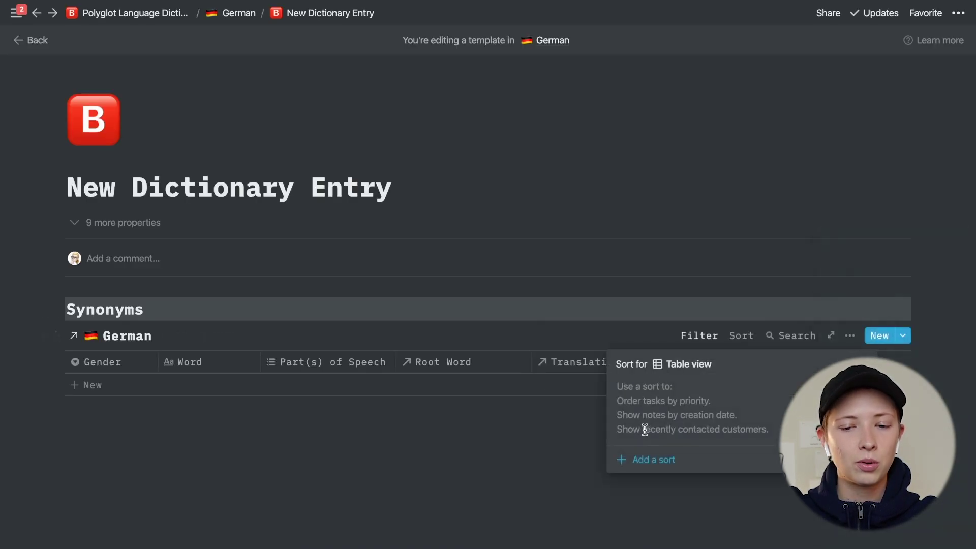
{"action": "left_click", "coordinate": [640, 463]}
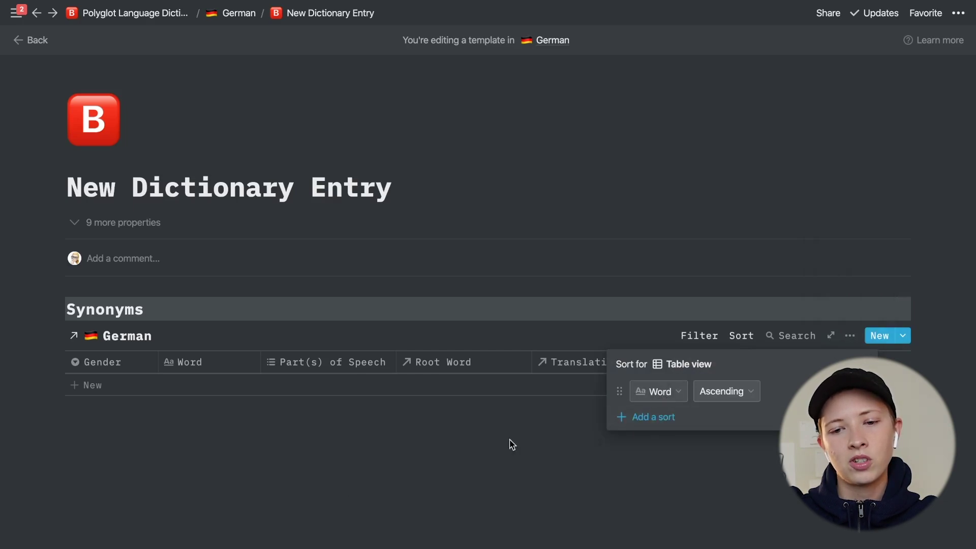
{"action": "left_click", "coordinate": [285, 501]}
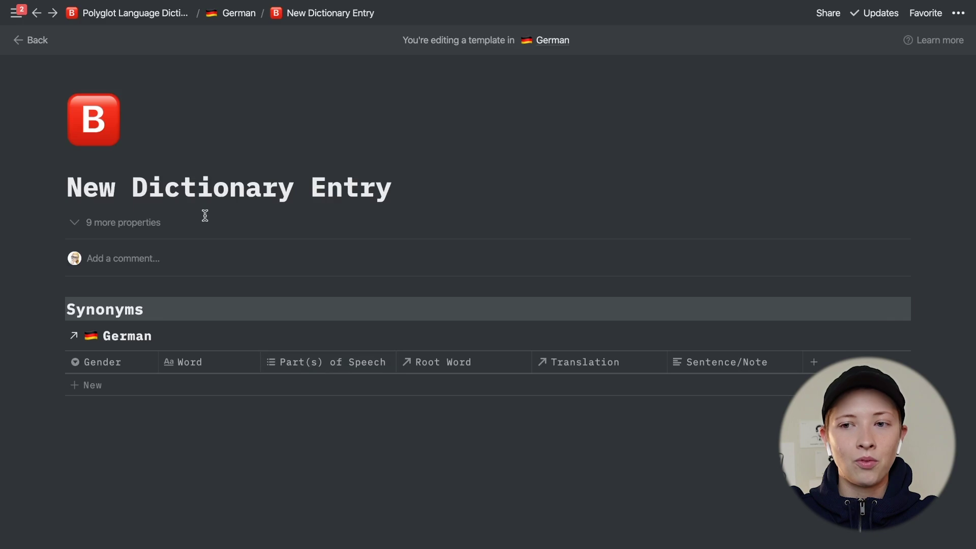
{"action": "left_click", "coordinate": [30, 41]}
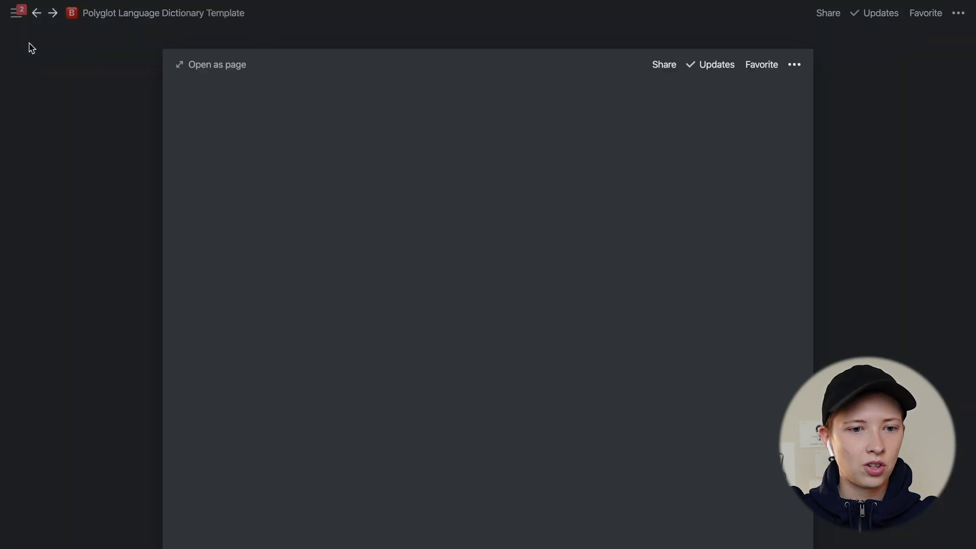
{"action": "left_click", "coordinate": [124, 227]}
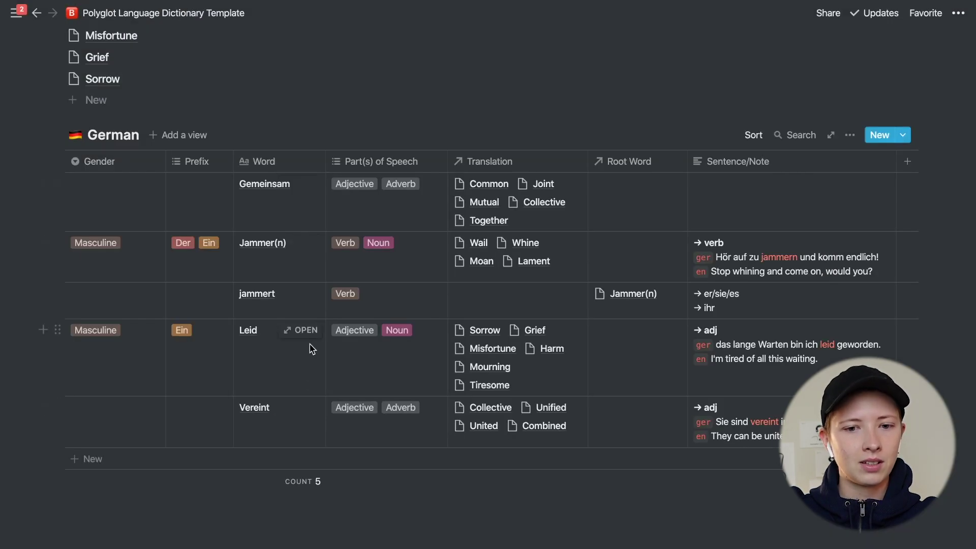
- Apply the New Dictionary Entry template to the Gemeinsam entry and view its Synonyms table as a full page
{"action": "left_click", "coordinate": [299, 184]}
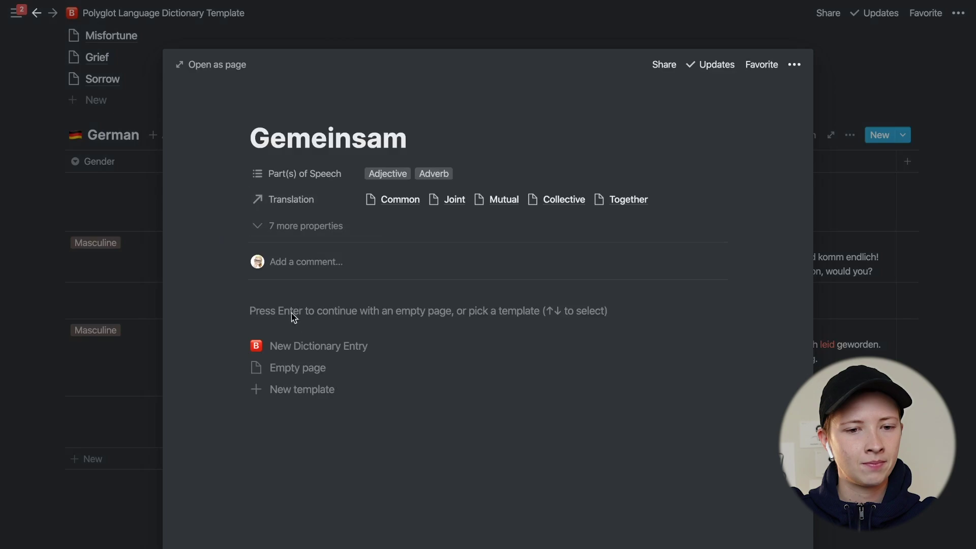
{"action": "left_click", "coordinate": [300, 346]}
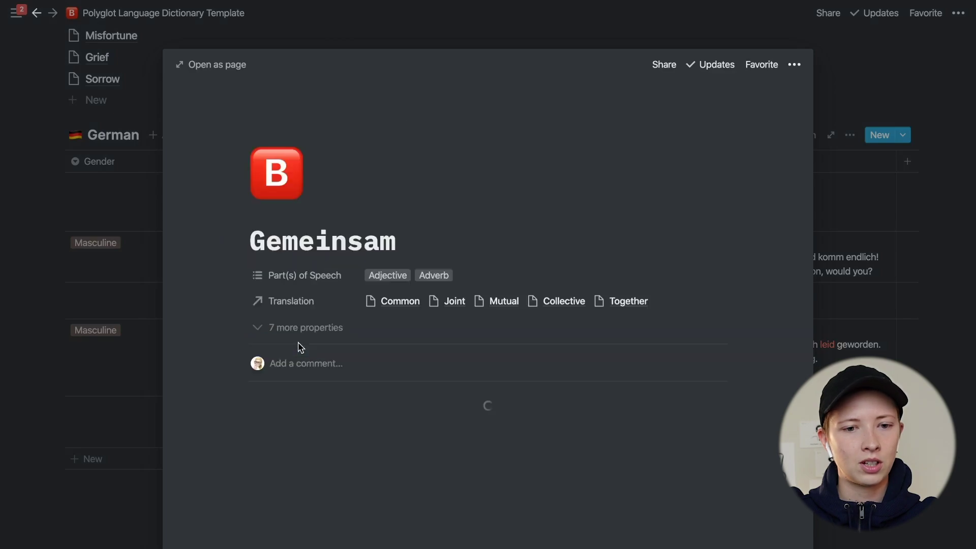
{"action": "left_click", "coordinate": [212, 63]}
{"action": "scroll", "coordinate": [349, 289], "scroll_direction": "down", "scroll_amount": 5}
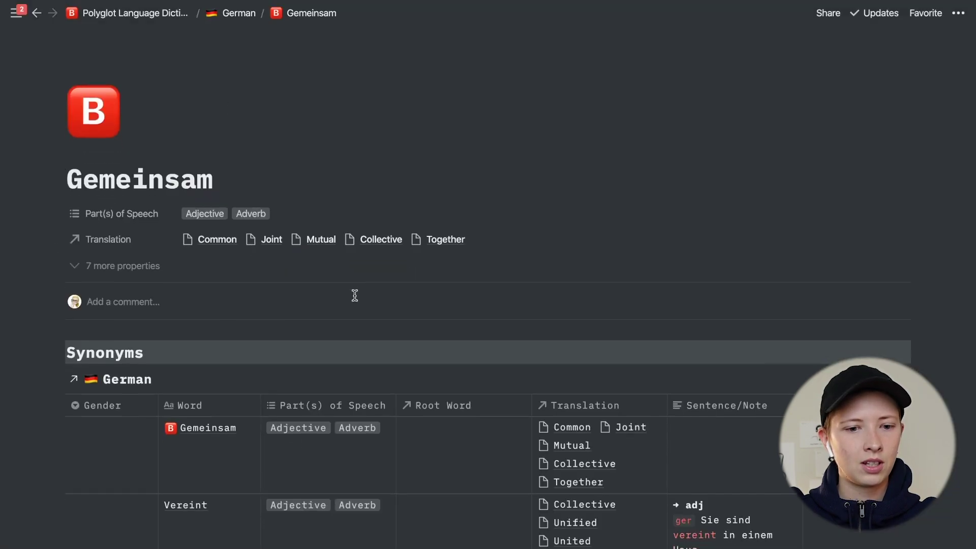
{"action": "scroll", "coordinate": [356, 300], "scroll_direction": "down", "scroll_amount": 1}
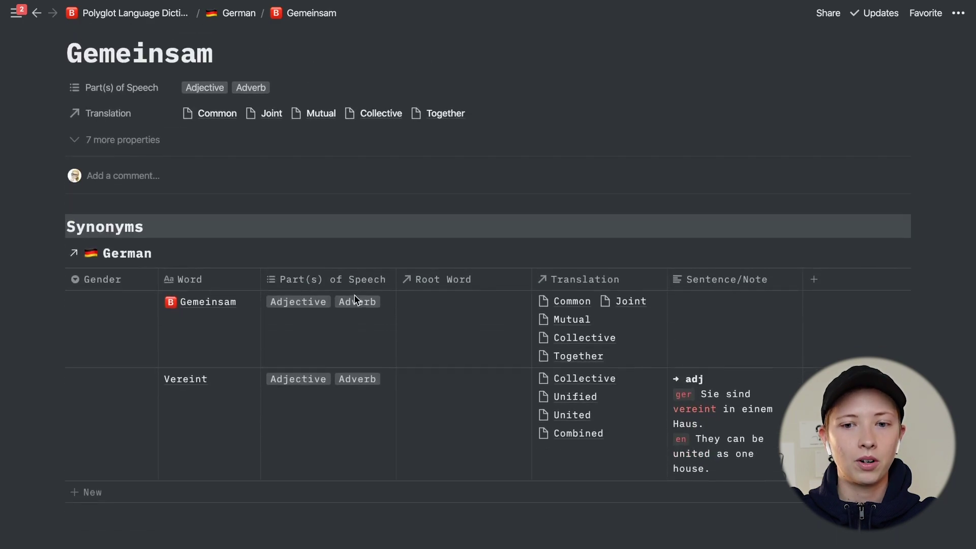
{"action": "scroll", "coordinate": [248, 369], "scroll_direction": "up", "scroll_amount": 2}
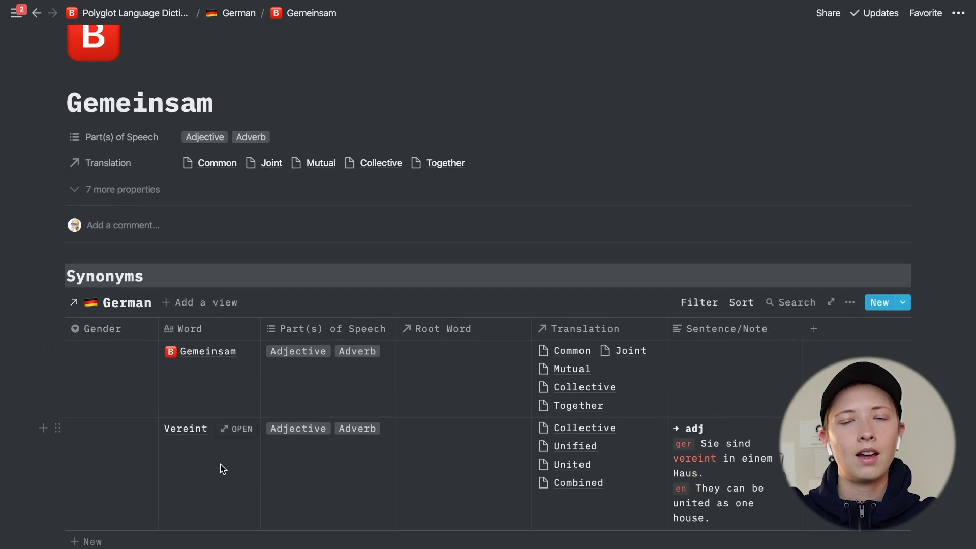
{"action": "scroll", "coordinate": [222, 465], "scroll_direction": "down", "scroll_amount": 5}
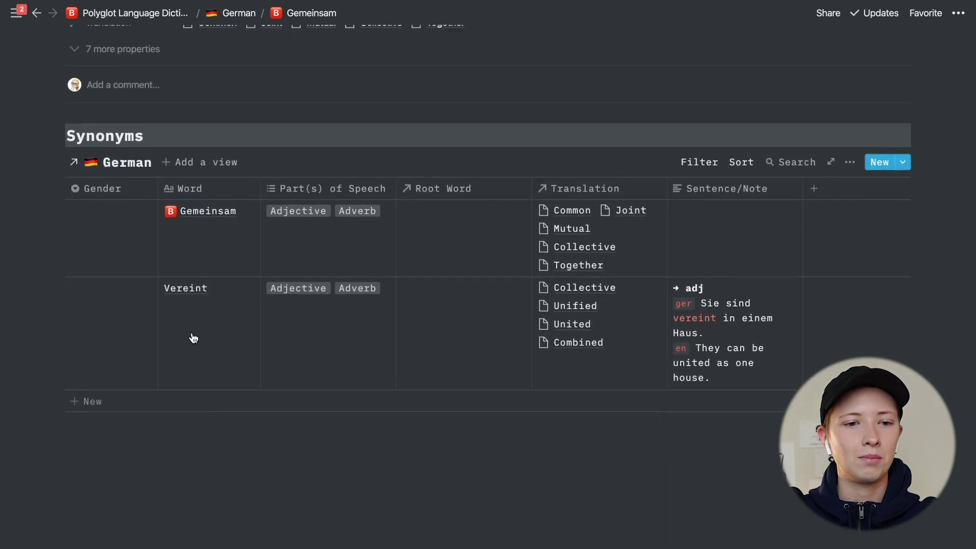
{"action": "scroll", "coordinate": [180, 20], "scroll_direction": "up", "scroll_amount": 4}
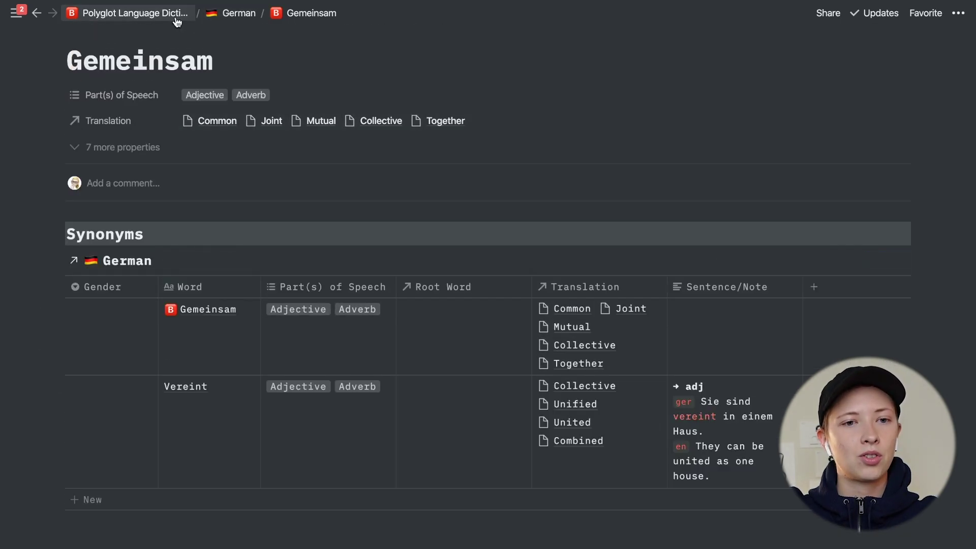
- Return to the Polyglot Language Dictionary Template page and apply the New Dictionary Entry template to the Jammer(n) entry, closing its preview
{"action": "left_click", "coordinate": [177, 21]}
{"action": "scroll", "coordinate": [276, 283], "scroll_direction": "down", "scroll_amount": 5}
{"action": "scroll", "coordinate": [277, 285], "scroll_direction": "down", "scroll_amount": 4}
{"action": "left_click", "coordinate": [305, 280]}
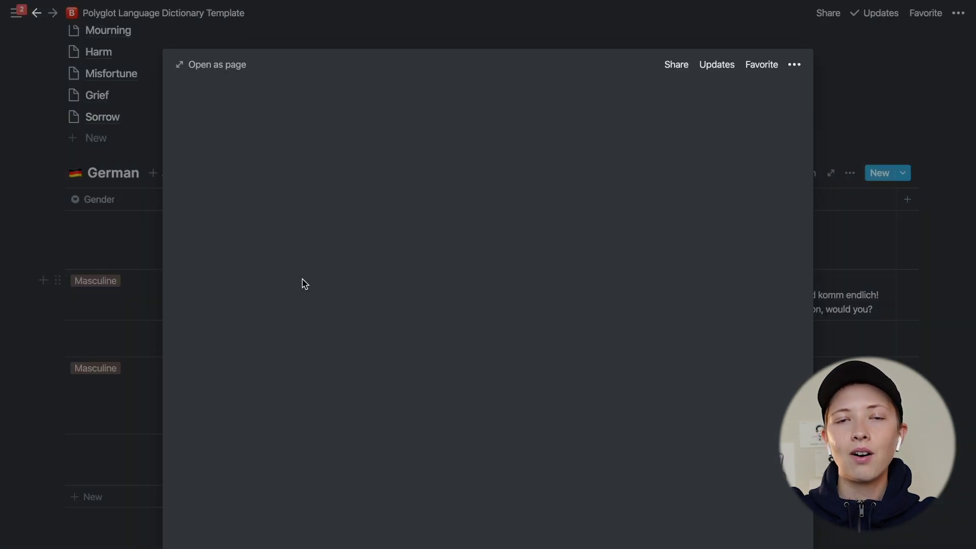
{"action": "left_click", "coordinate": [300, 475]}
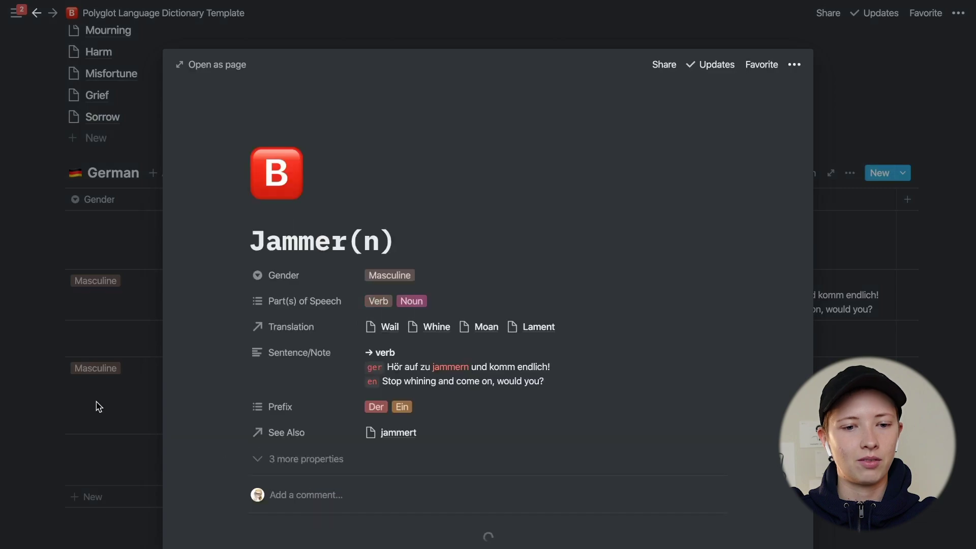
{"action": "left_click", "coordinate": [98, 406]}
{"action": "scroll", "coordinate": [277, 401], "scroll_direction": "down", "scroll_amount": 1}
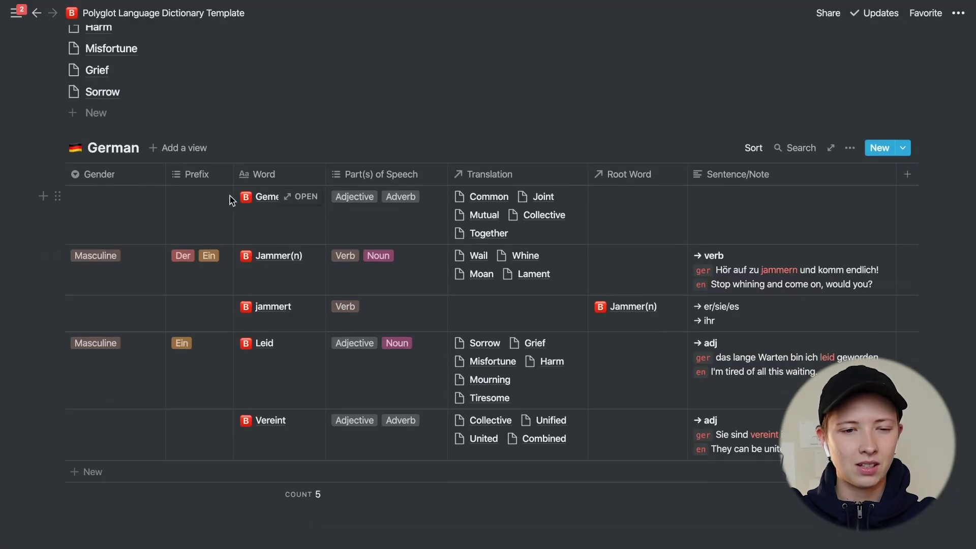
- Open the German entry "Vereint" as a full page and show its hidden properties
{"action": "left_click", "coordinate": [301, 423]}
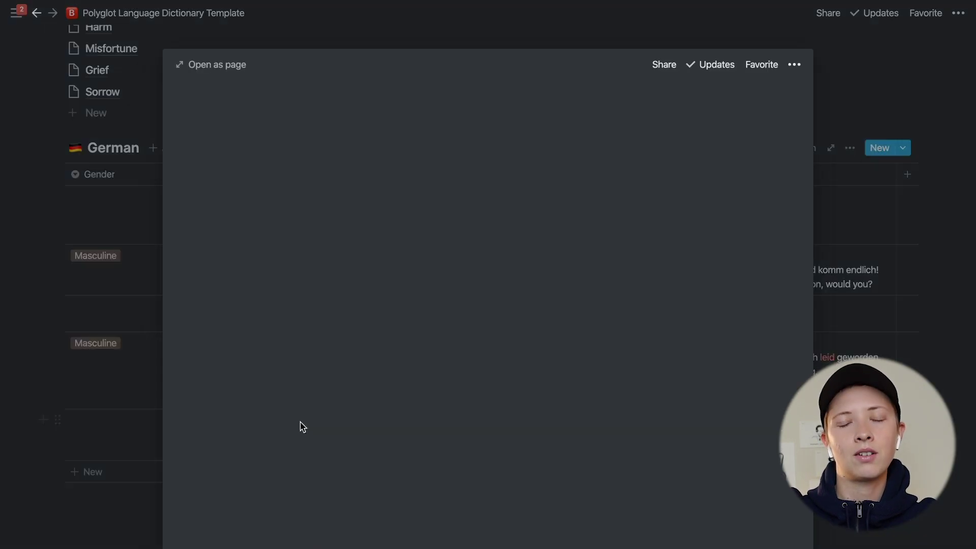
{"action": "left_click", "coordinate": [219, 65]}
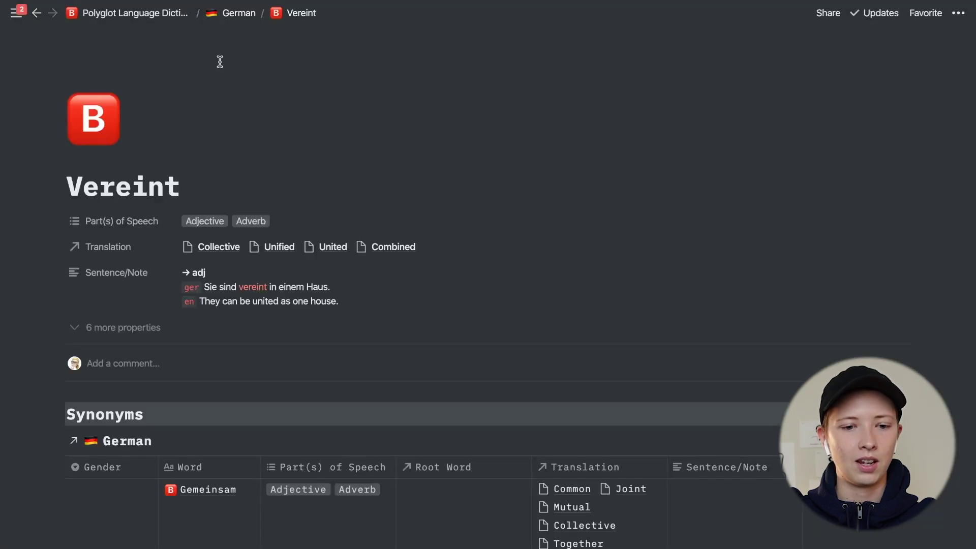
{"action": "scroll", "coordinate": [336, 292], "scroll_direction": "down", "scroll_amount": 3}
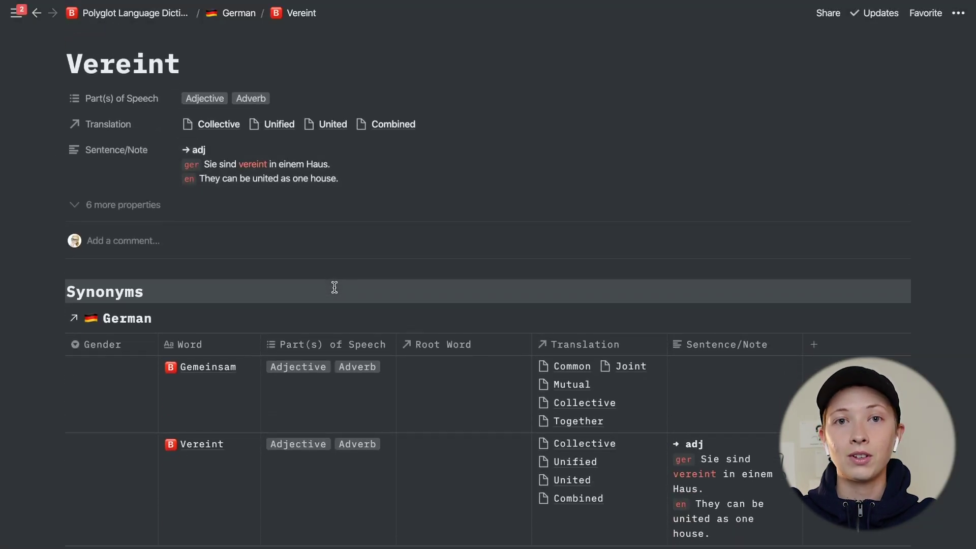
{"action": "scroll", "coordinate": [423, 384], "scroll_direction": "down", "scroll_amount": 1}
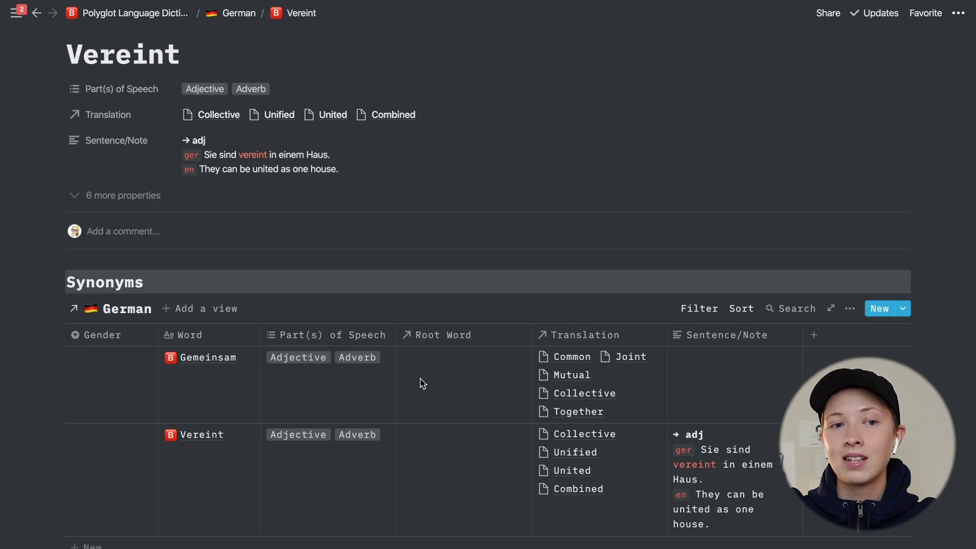
{"action": "left_click", "coordinate": [76, 202]}
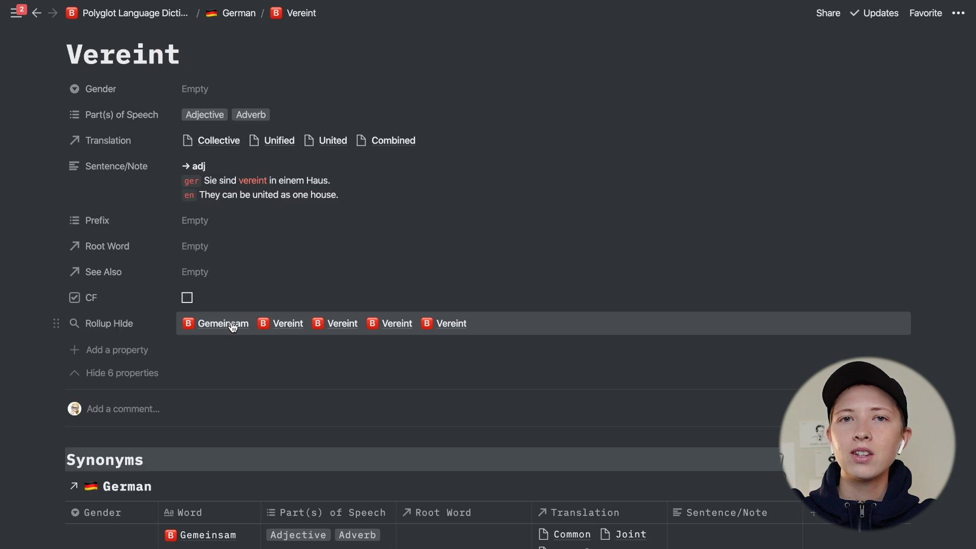
- Set the calculation of the "Rollup HIde" property to Show unique values
{"action": "scroll", "coordinate": [232, 327], "scroll_direction": "down", "scroll_amount": 3}
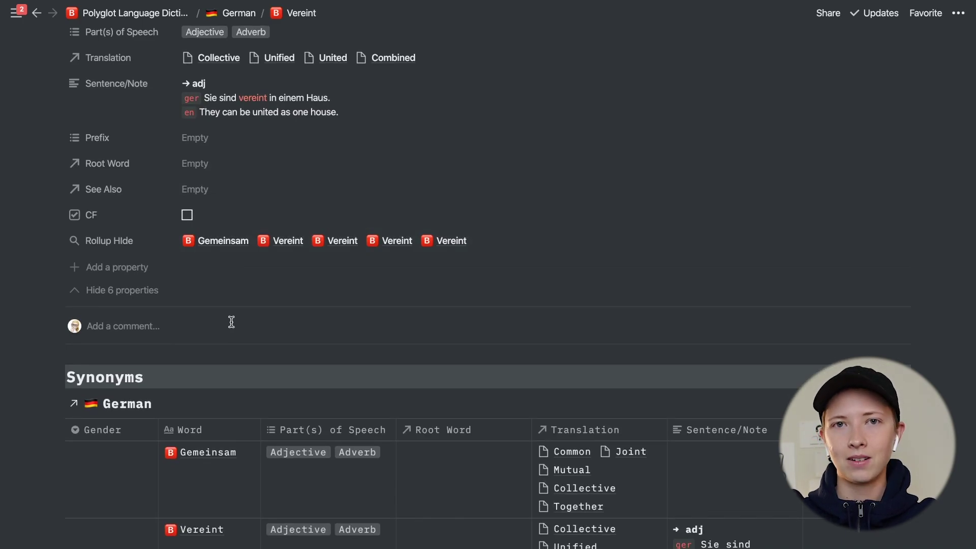
{"action": "left_click", "coordinate": [222, 246]}
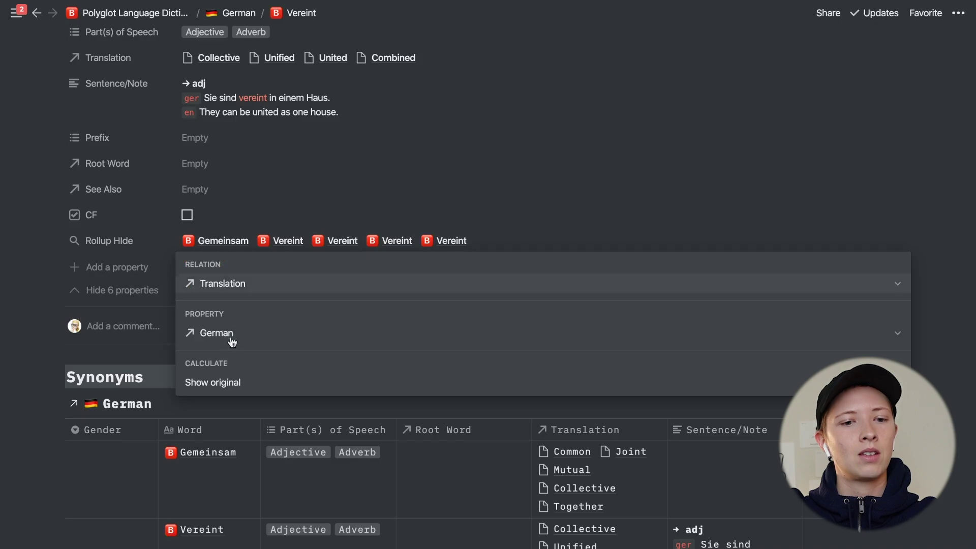
{"action": "left_click", "coordinate": [233, 387]}
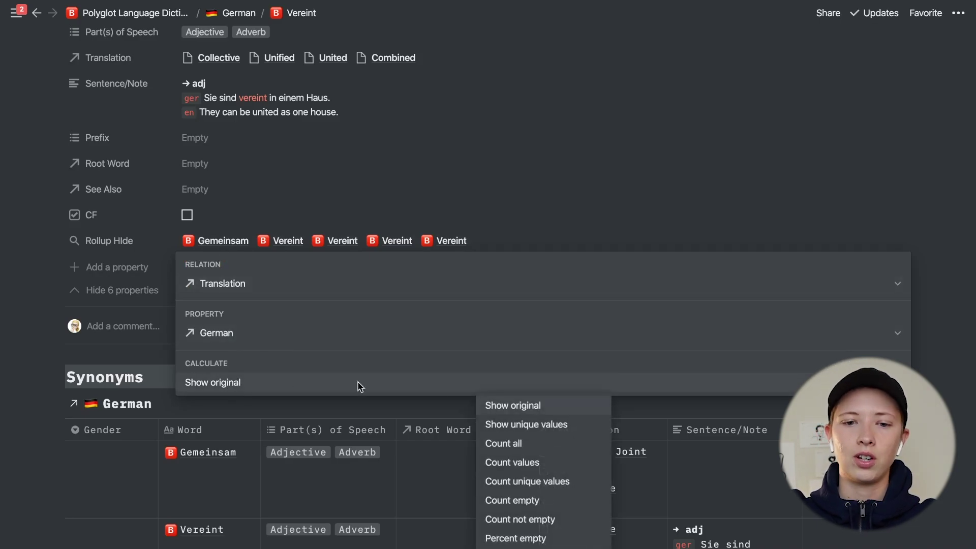
{"action": "left_click", "coordinate": [553, 425]}
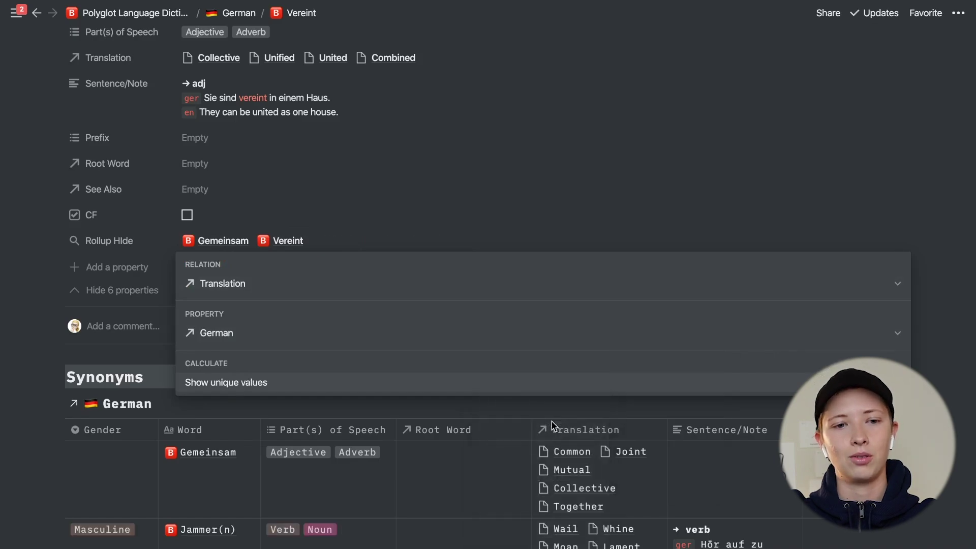
{"action": "left_click", "coordinate": [355, 211]}
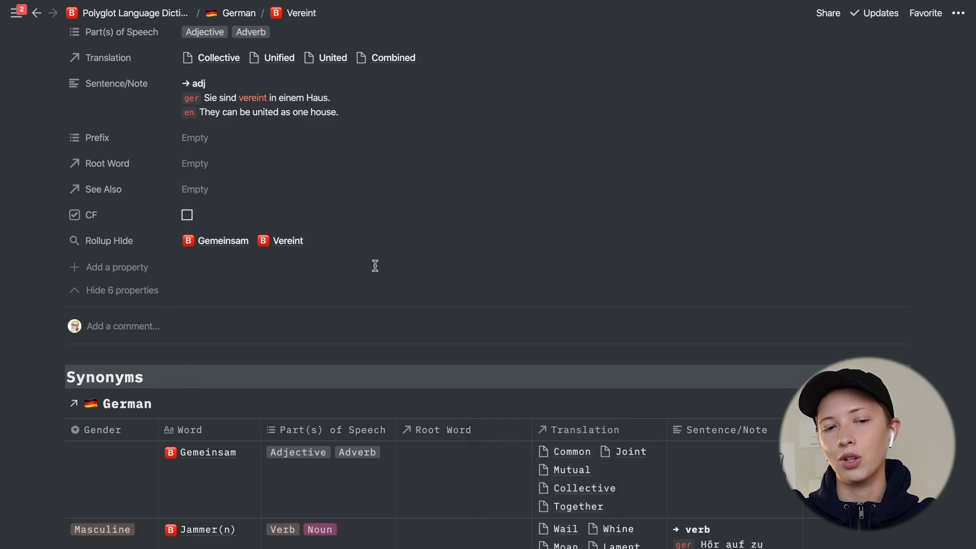
- Examine the rollup values and the Synonyms table, and reopen the calculation options of the "Rollup HIde" property
{"action": "scroll", "coordinate": [374, 264], "scroll_direction": "up", "scroll_amount": 1}
{"action": "scroll", "coordinate": [374, 265], "scroll_direction": "up", "scroll_amount": 1}
{"action": "left_click", "coordinate": [271, 289]}
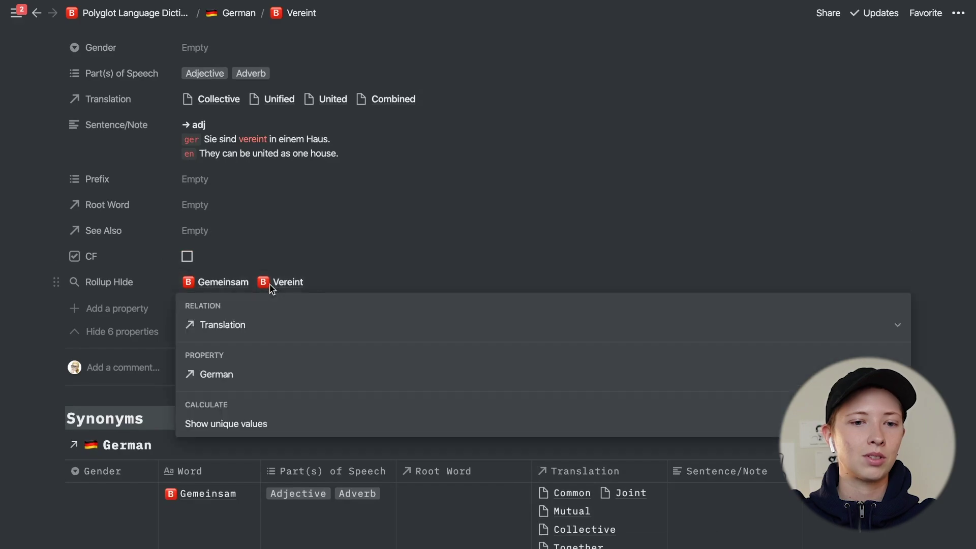
{"action": "left_click", "coordinate": [258, 263]}
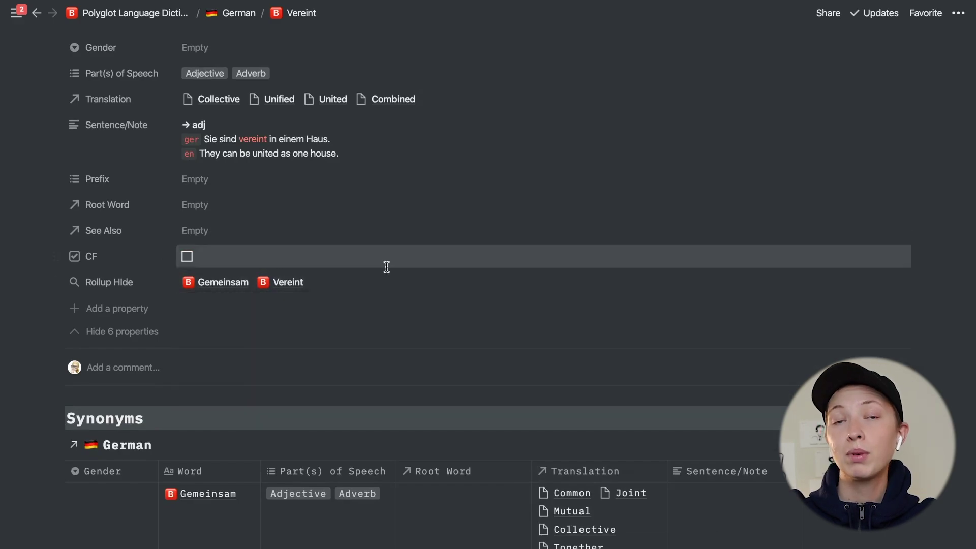
{"action": "scroll", "coordinate": [284, 289], "scroll_direction": "down", "scroll_amount": 5}
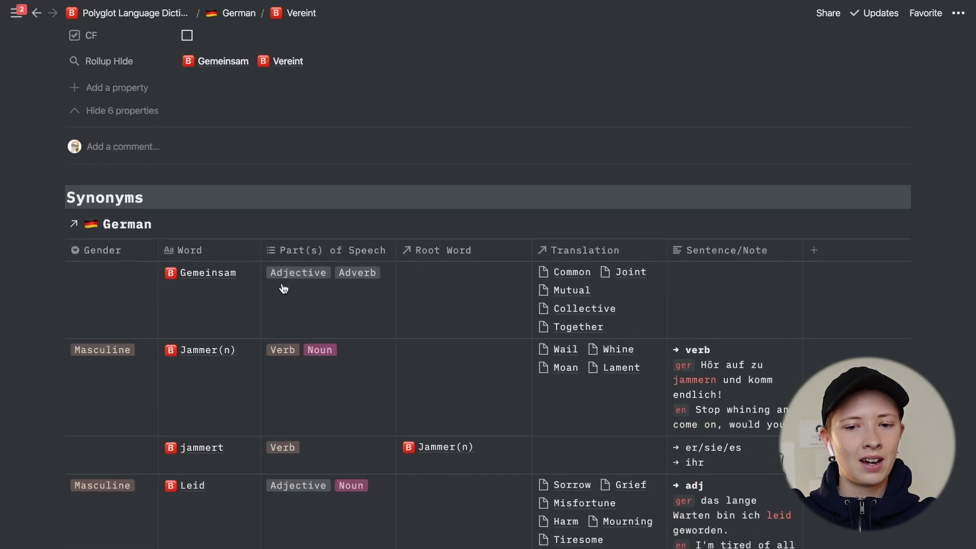
{"action": "scroll", "coordinate": [283, 284], "scroll_direction": "up", "scroll_amount": 3}
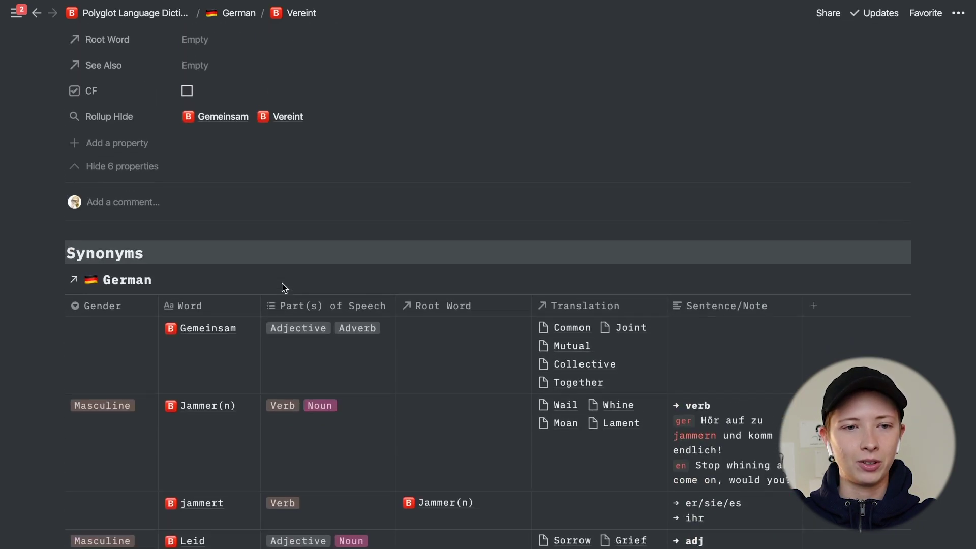
{"action": "left_click", "coordinate": [222, 182]}
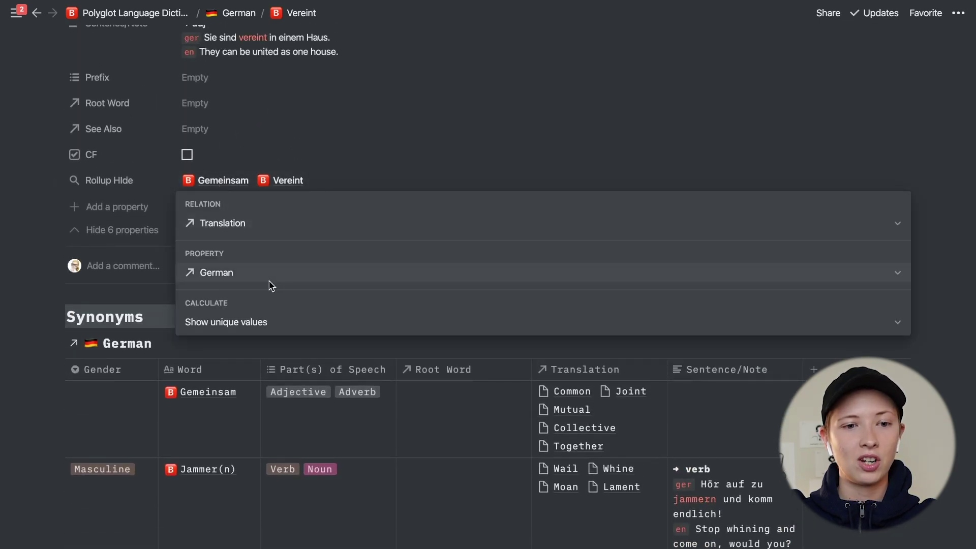
{"action": "left_click", "coordinate": [260, 323]}
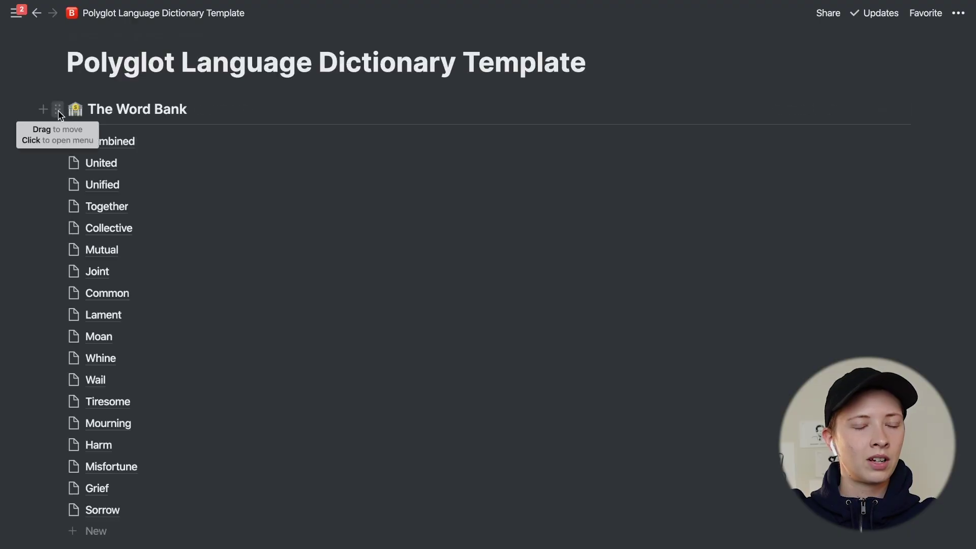
{"action": "left_click", "coordinate": [59, 114]}
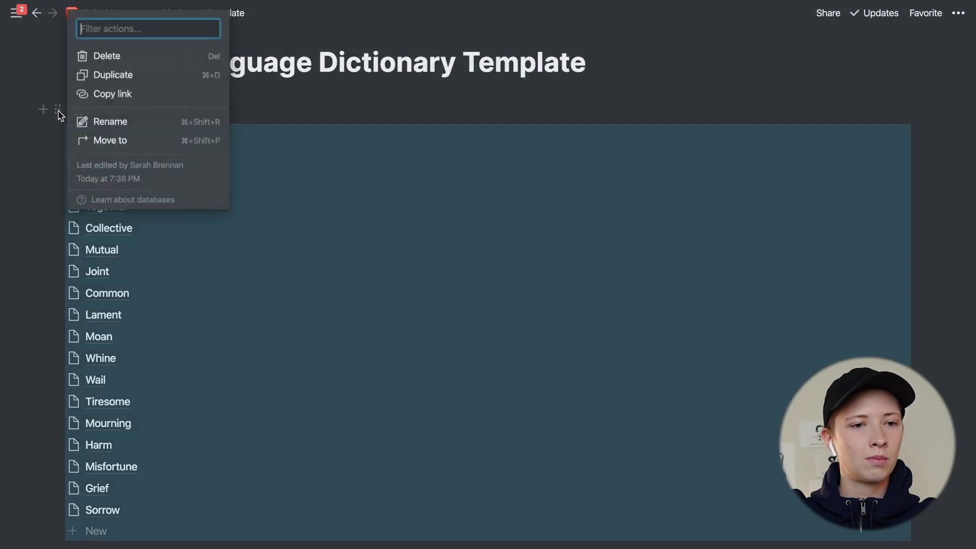
{"action": "left_click", "coordinate": [930, 352]}
{"action": "left_click", "coordinate": [944, 323]}
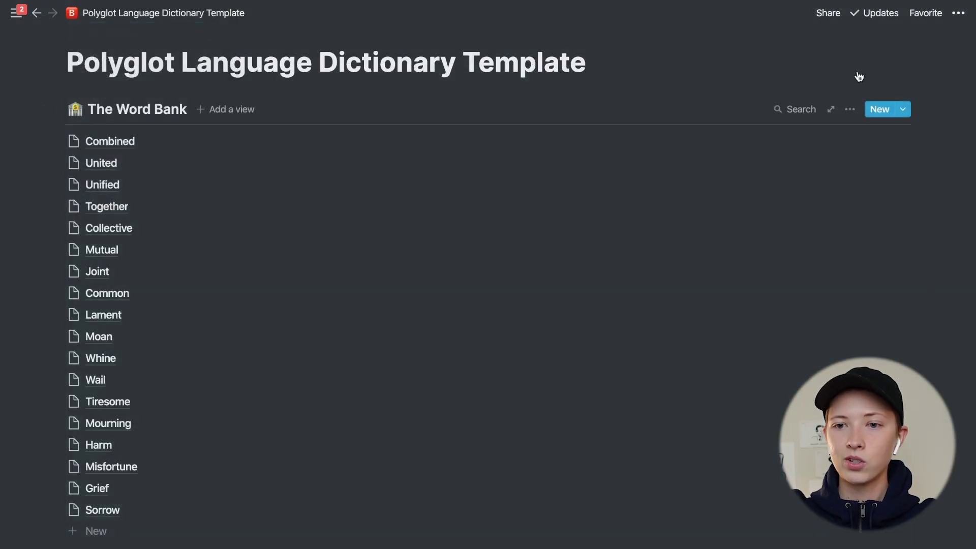
- Limit the list view of The Word Bank to 25 pages on first load
{"action": "left_click", "coordinate": [850, 110]}
{"action": "left_click", "coordinate": [873, 240]}
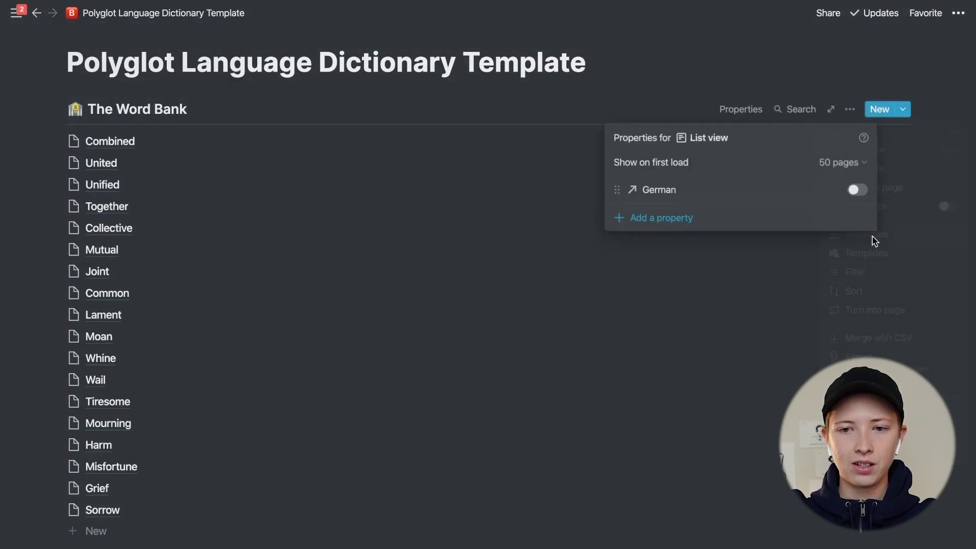
{"action": "left_click", "coordinate": [817, 165]}
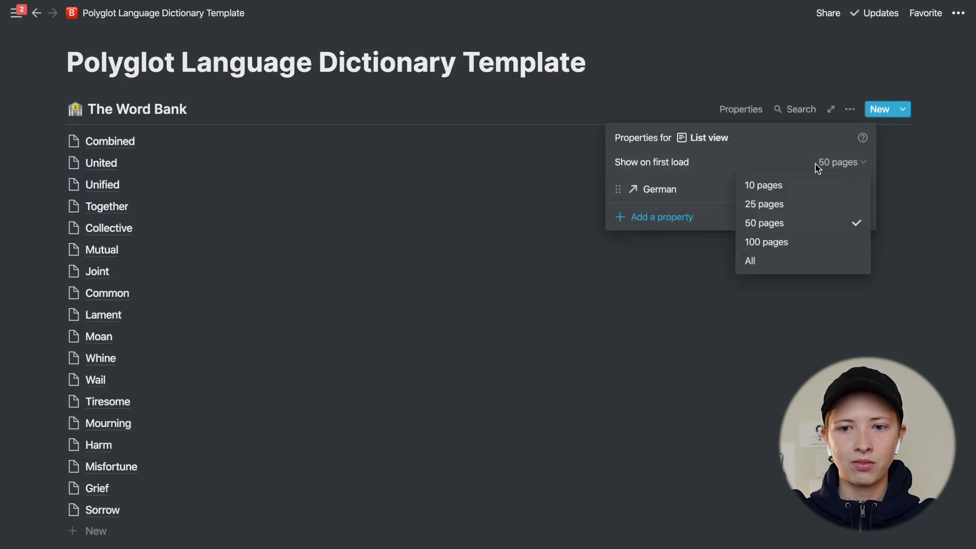
{"action": "left_click", "coordinate": [805, 206]}
{"action": "left_click", "coordinate": [518, 164]}
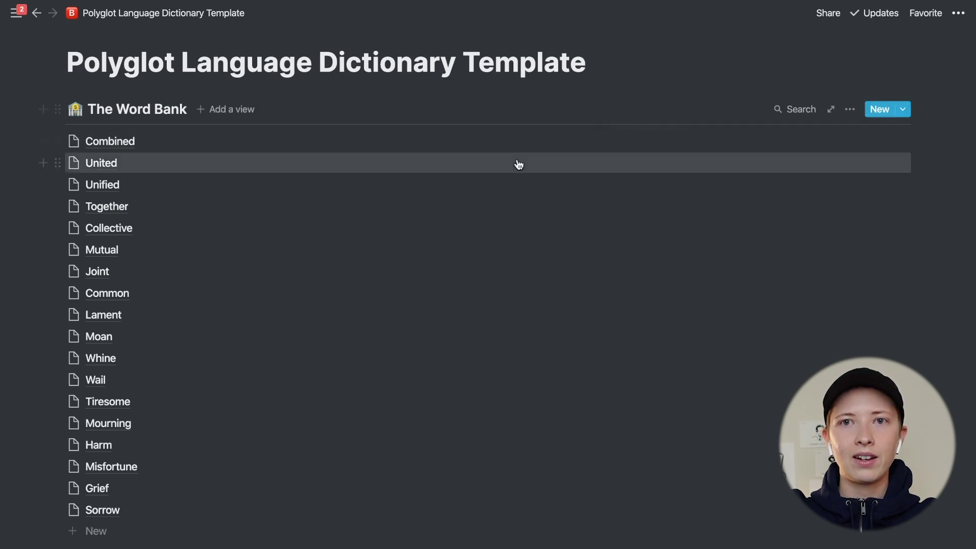
- Add a sort to The Word Bank that orders its entries alphabetically by name
{"action": "left_click", "coordinate": [850, 110]}
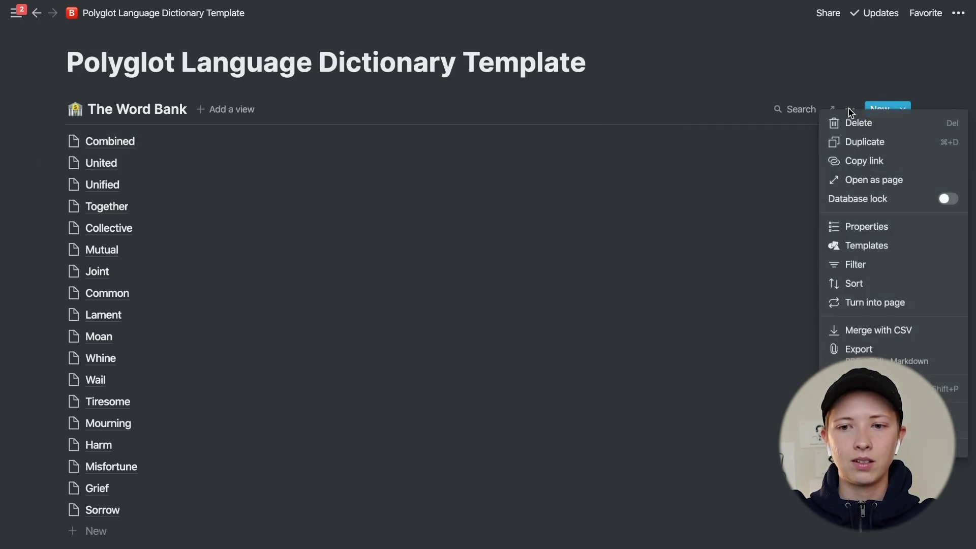
{"action": "left_click", "coordinate": [879, 285]}
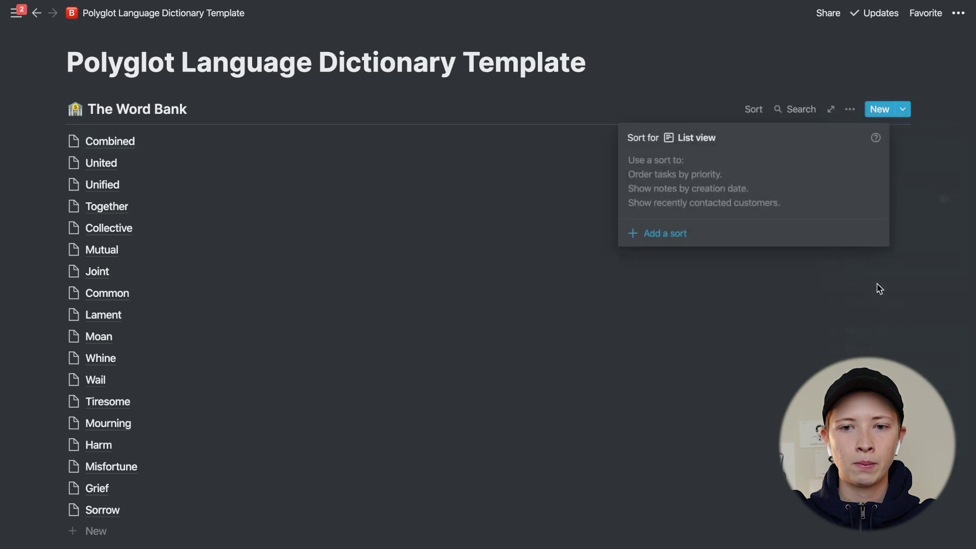
{"action": "left_click", "coordinate": [669, 233]}
{"action": "left_click", "coordinate": [520, 104]}
- Insert a Heading 2 reading "A-K" between the page title and The Word Bank
{"action": "left_click", "coordinate": [185, 110]}
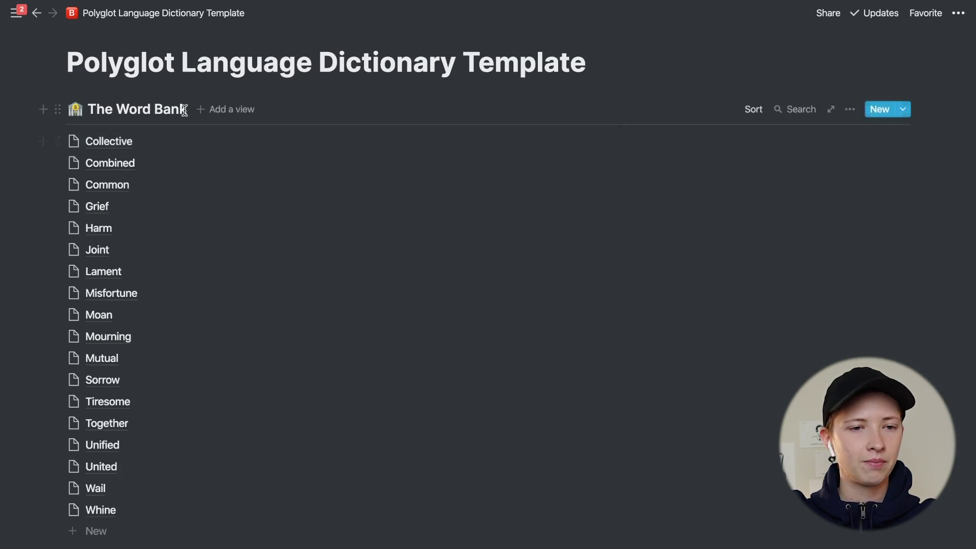
{"action": "key", "text": "Return"}
{"action": "scroll", "coordinate": [488, 287], "scroll_direction": "up", "scroll_amount": 1}
{"action": "key", "text": "Return"}
{"action": "key", "text": "Up"}
{"action": "type", "text": "/h2"}
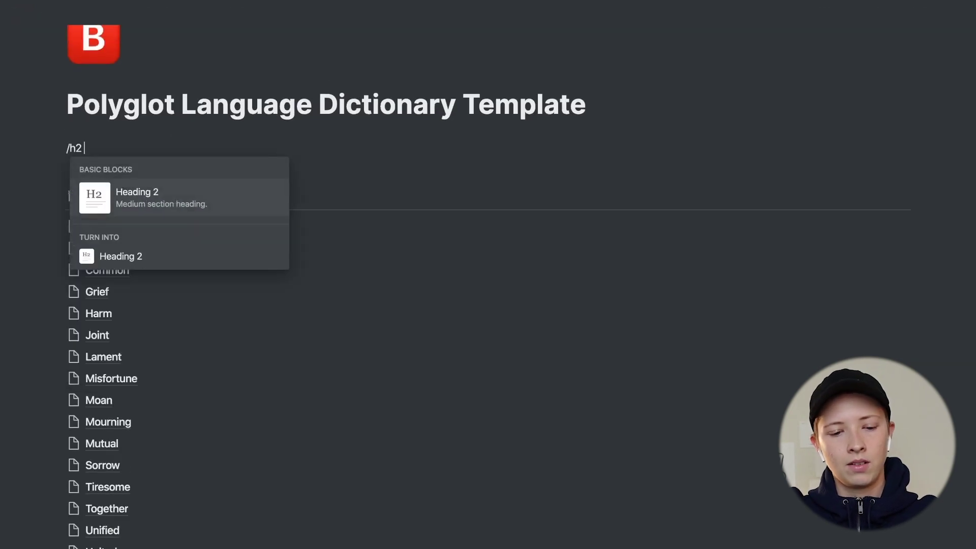
{"action": "type", "text": " A-"}
{"action": "key", "text": "Return"}
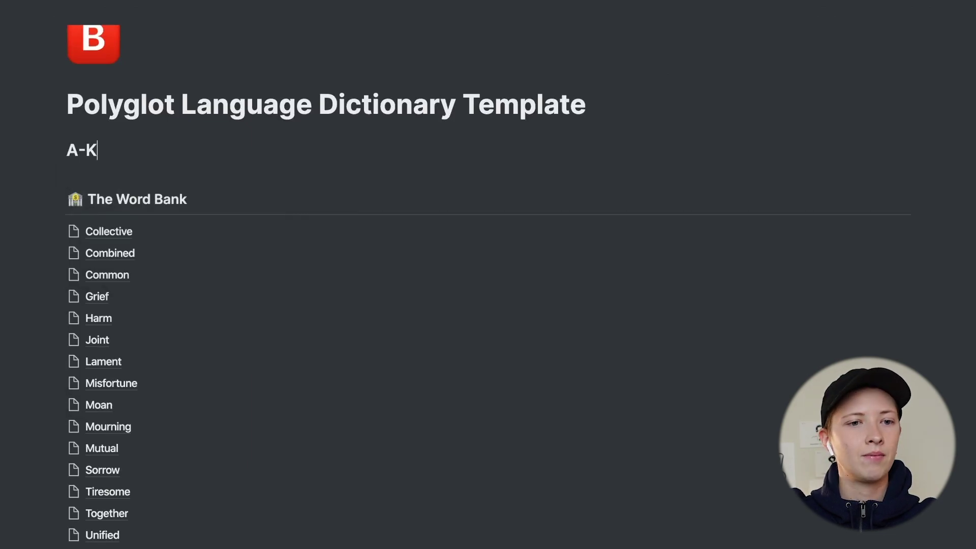
- Add two more Heading 2 lines, "L-S" and "T-Z", below the "A-K" heading
{"action": "key", "text": "Return"}
{"action": "type", "text": "/h2"}
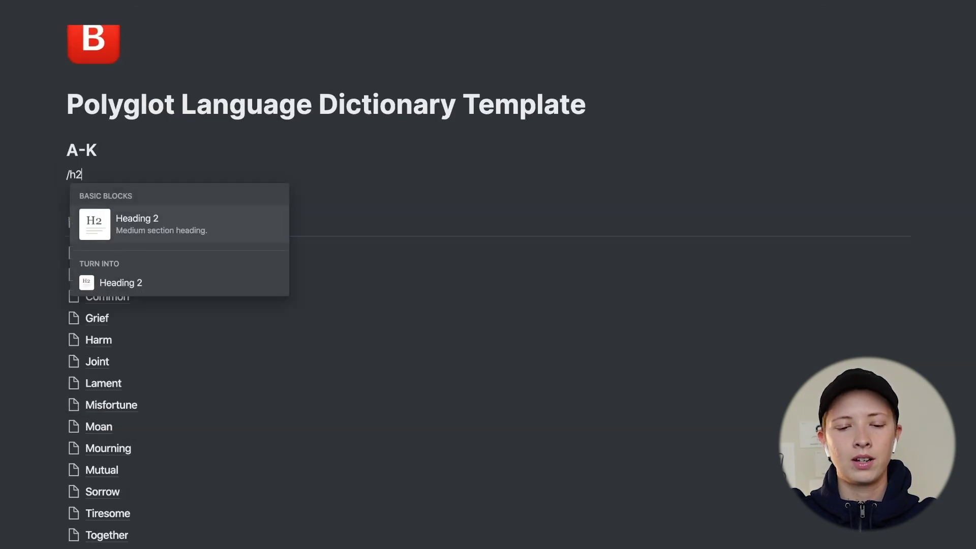
{"action": "key", "text": "Return"}
{"action": "type", "text": "L-S"}
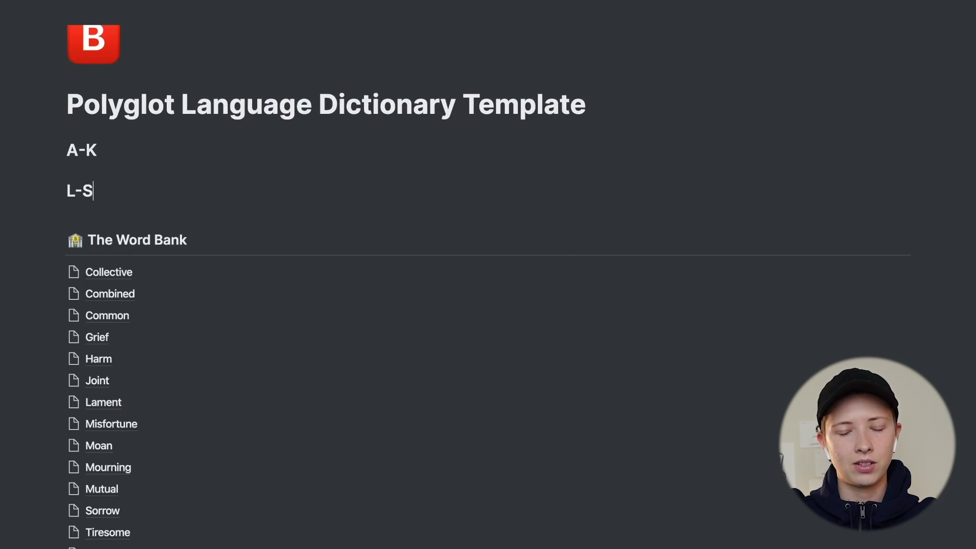
{"action": "key", "text": "Return"}
{"action": "type", "text": "## "}
{"action": "type", "text": "T-Z"}
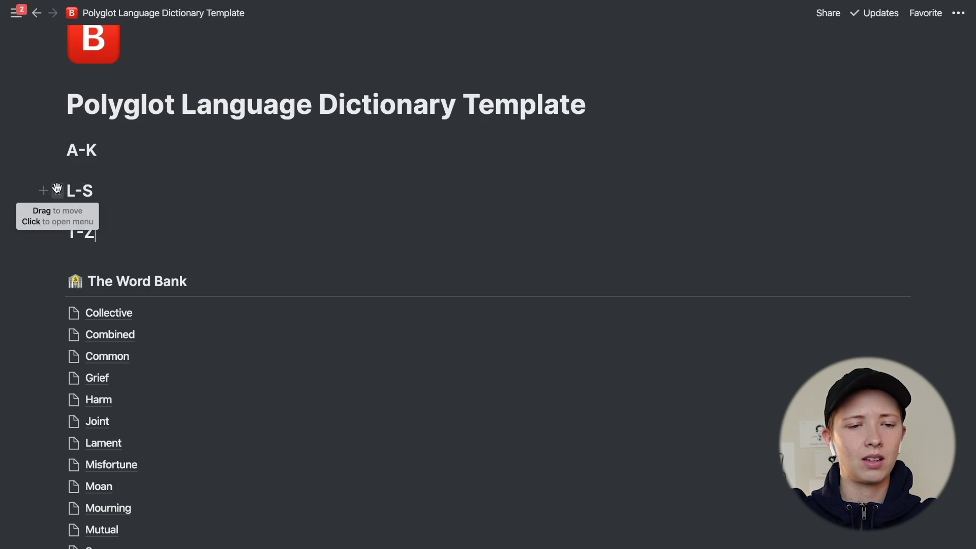
- Arrange the A-K, L-S and T-Z headings in three columns and move The Word Bank beneath the A-K heading
{"action": "left_click_drag", "start_coordinate": [57, 190], "coordinate": [918, 160]}
{"action": "left_click_drag", "start_coordinate": [58, 220], "coordinate": [924, 168]}
{"action": "left_click", "coordinate": [913, 122]}
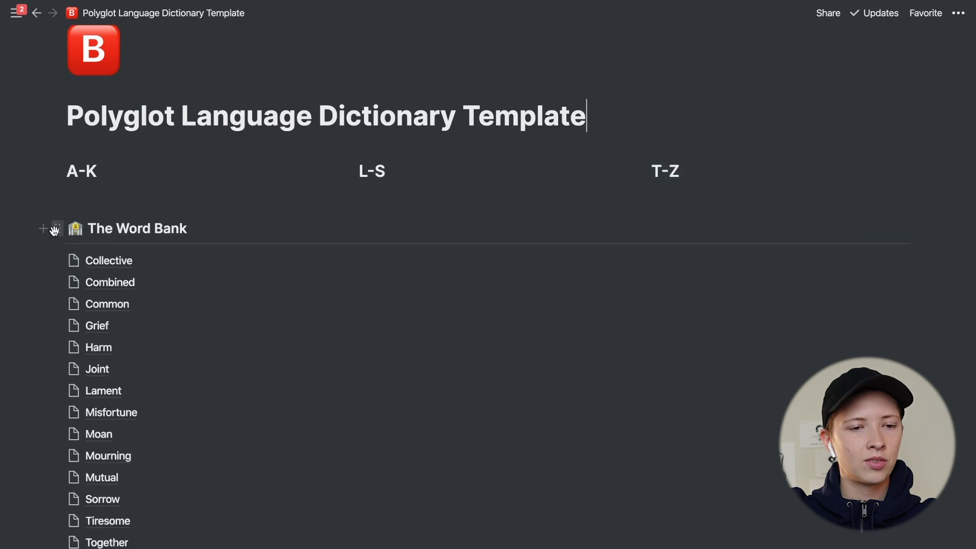
{"action": "mouse_move", "coordinate": [70, 192]}
{"action": "left_mouse_down"}
{"action": "mouse_move", "coordinate": [77, 206]}
{"action": "mouse_move", "coordinate": [79, 183]}
{"action": "left_mouse_up"}
- Open the filter settings for the list view of The Word Bank in the A-K column
{"action": "left_click", "coordinate": [401, 198]}
{"action": "left_click", "coordinate": [404, 352]}
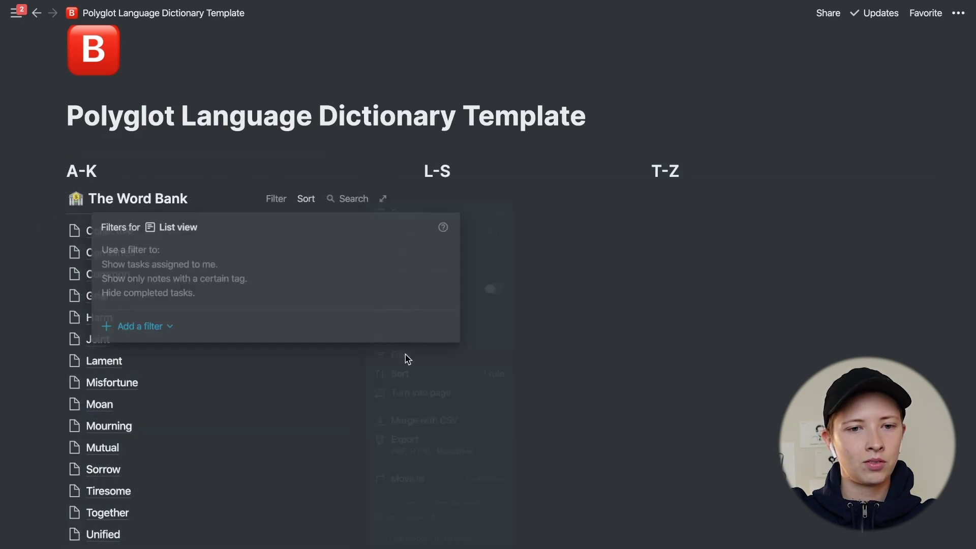
{"action": "left_click", "coordinate": [160, 325]}
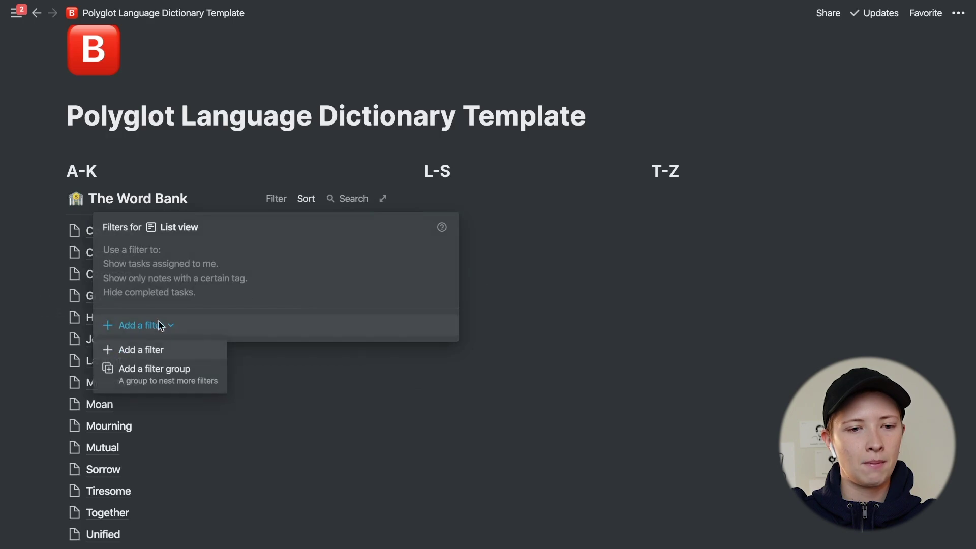
{"action": "left_click", "coordinate": [161, 350]}
{"action": "left_click", "coordinate": [438, 257]}
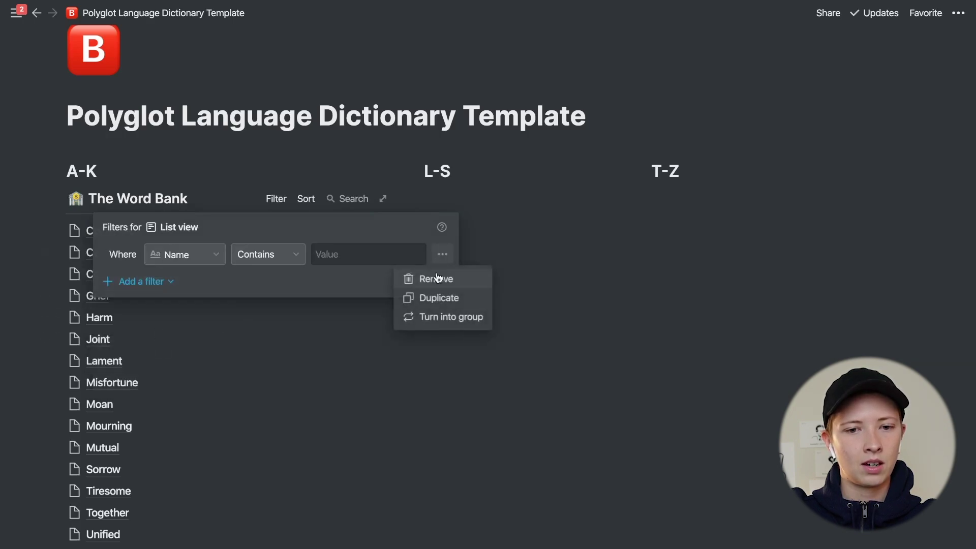
{"action": "left_click", "coordinate": [435, 279]}
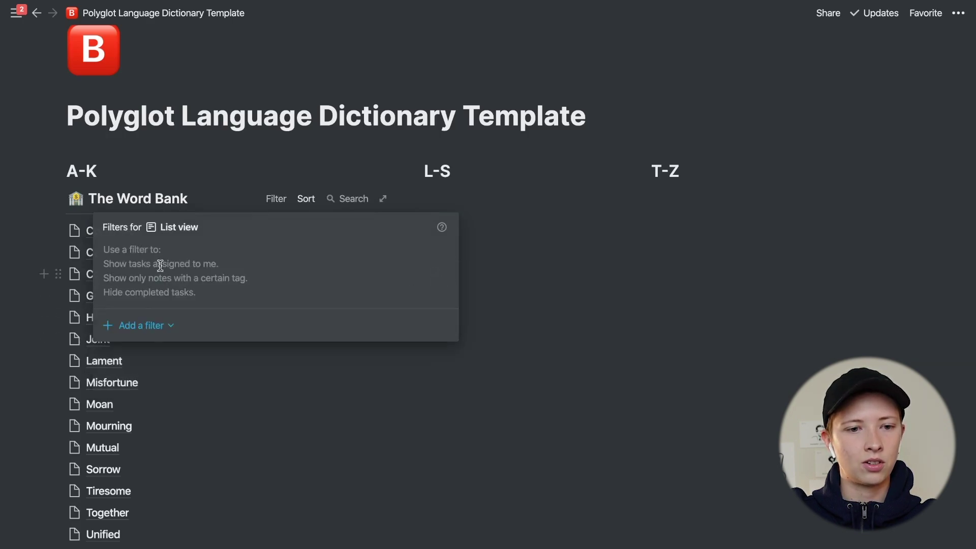
- Add a filter group to the list view of The Word Bank in the A-K column
{"action": "left_click", "coordinate": [144, 335]}
{"action": "left_click", "coordinate": [154, 370]}
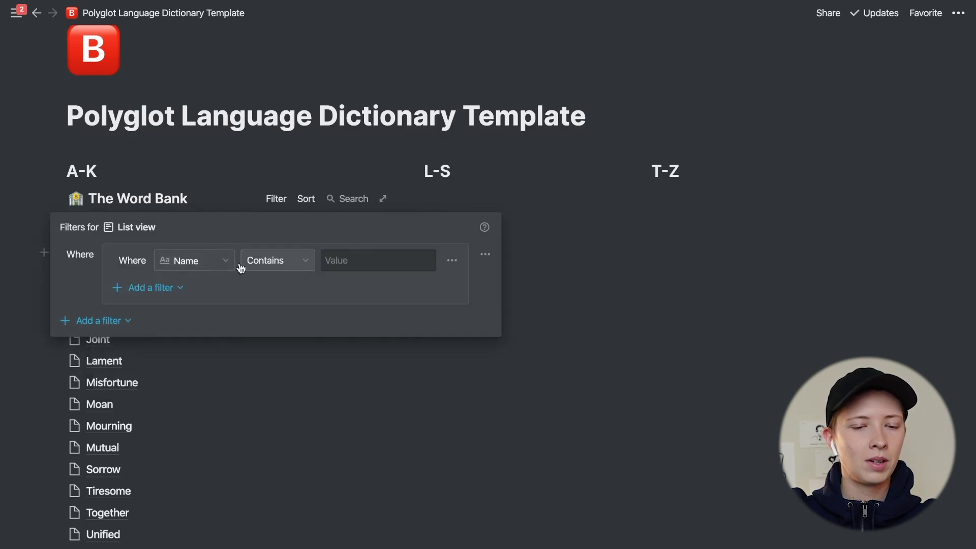
- Set the first condition of the A-K filter group to Name starts with A
{"action": "left_click", "coordinate": [276, 268]}
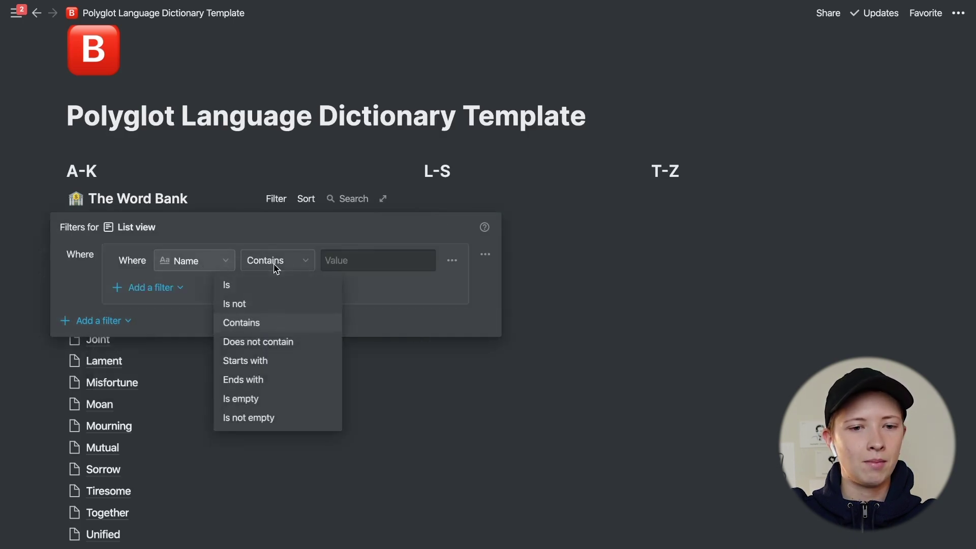
{"action": "left_click", "coordinate": [270, 364]}
{"action": "left_click", "coordinate": [371, 260]}
{"action": "type", "text": "A"}
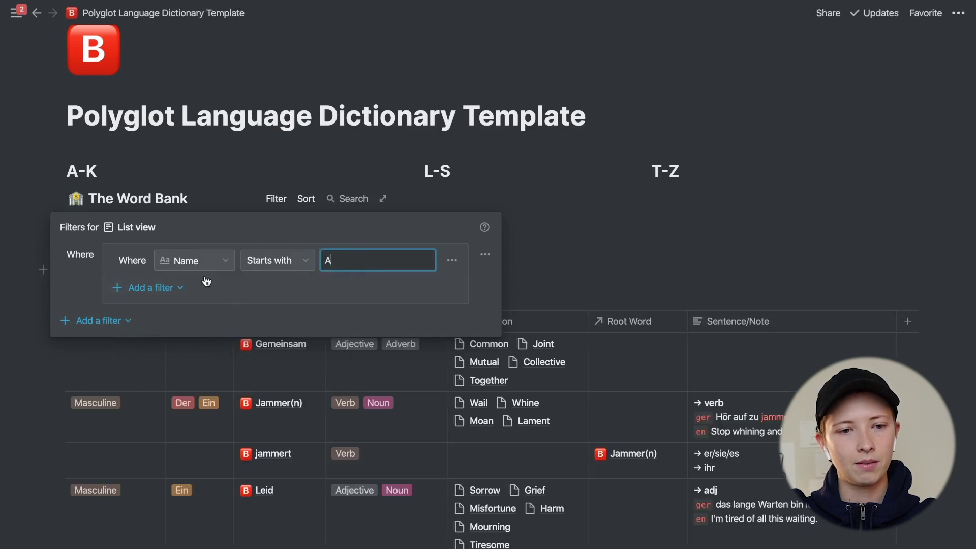
- Add Or conditions to the A-K filter group for names starting with B and C, and begin adding a further condition
{"action": "left_click", "coordinate": [153, 287]}
{"action": "left_click", "coordinate": [368, 293]}
{"action": "key", "text": "BackSpace"}
{"action": "type", "text": "B"}
{"action": "left_click", "coordinate": [150, 314]}
{"action": "left_click", "coordinate": [151, 337]}
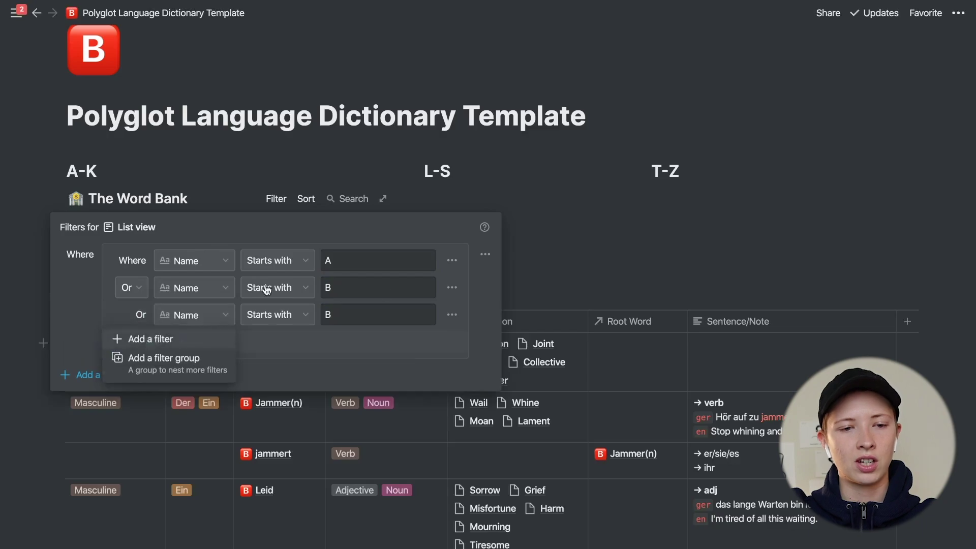
{"action": "left_click", "coordinate": [375, 311]}
{"action": "key", "text": "BackSpace"}
{"action": "type", "text": "C"}
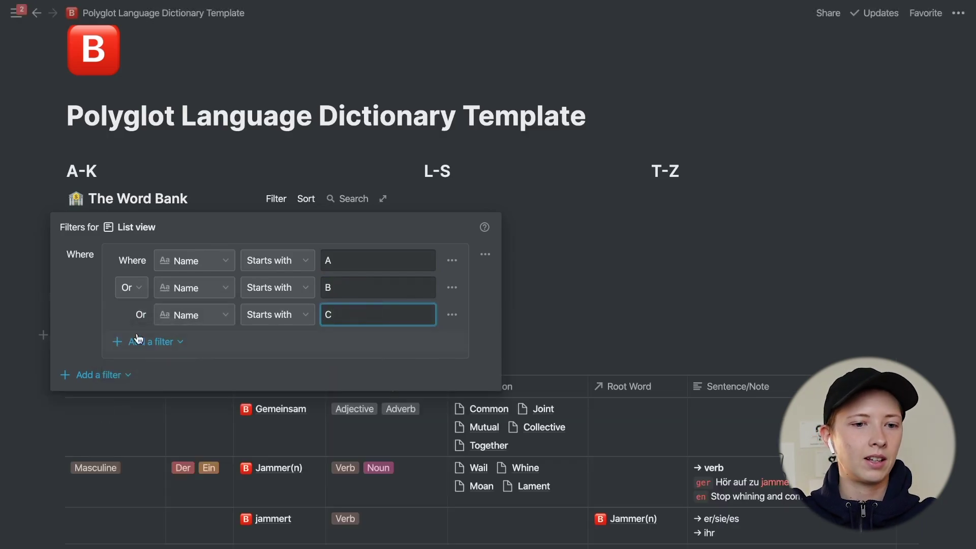
{"action": "left_click", "coordinate": [139, 341]}
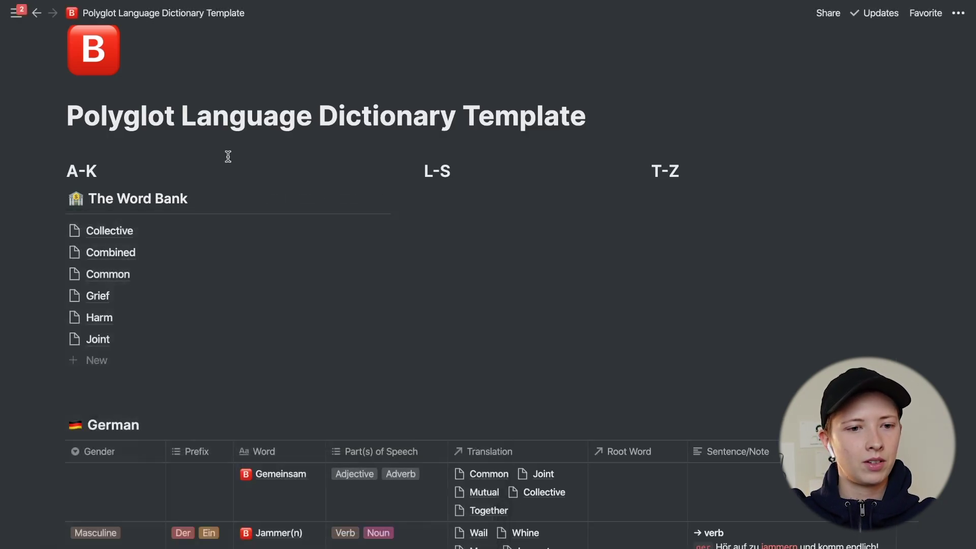
- Insert a linked database of The Word Bank beneath the L-S heading
{"action": "left_click", "coordinate": [434, 197]}
{"action": "type", "text": "/lli"}
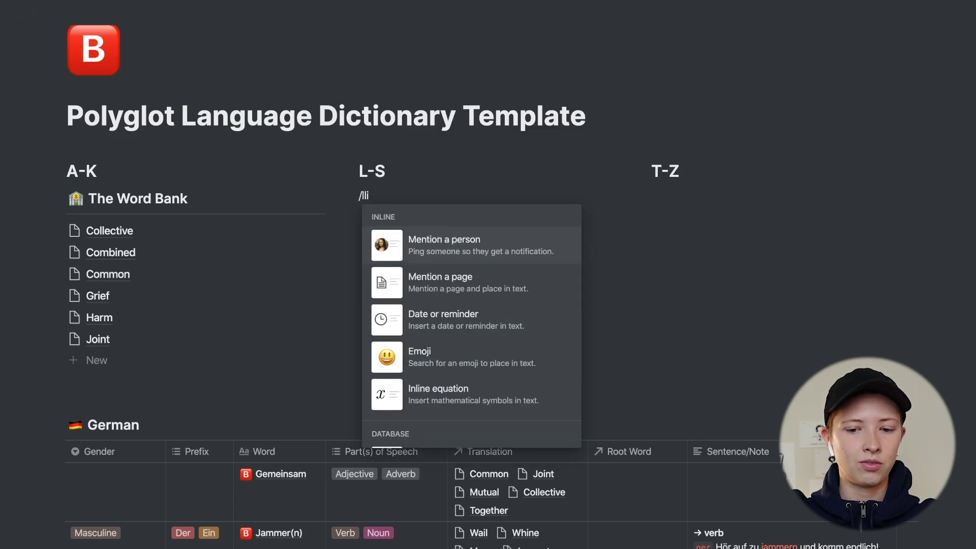
{"action": "key", "text": "BackSpace"}
{"action": "key", "text": "BackSpace"}
{"action": "type", "text": "inked"}
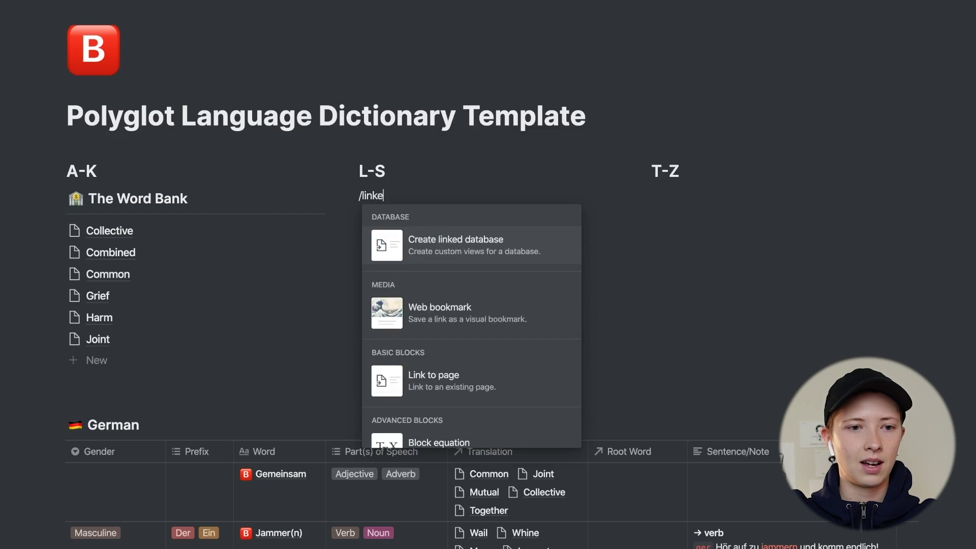
{"action": "left_click", "coordinate": [456, 245]}
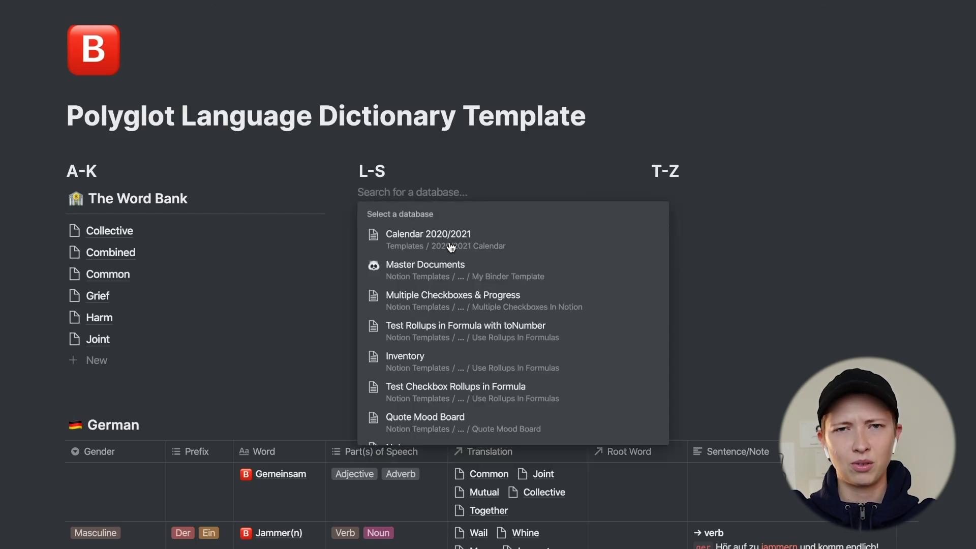
{"action": "type", "text": "The Word Bank"}
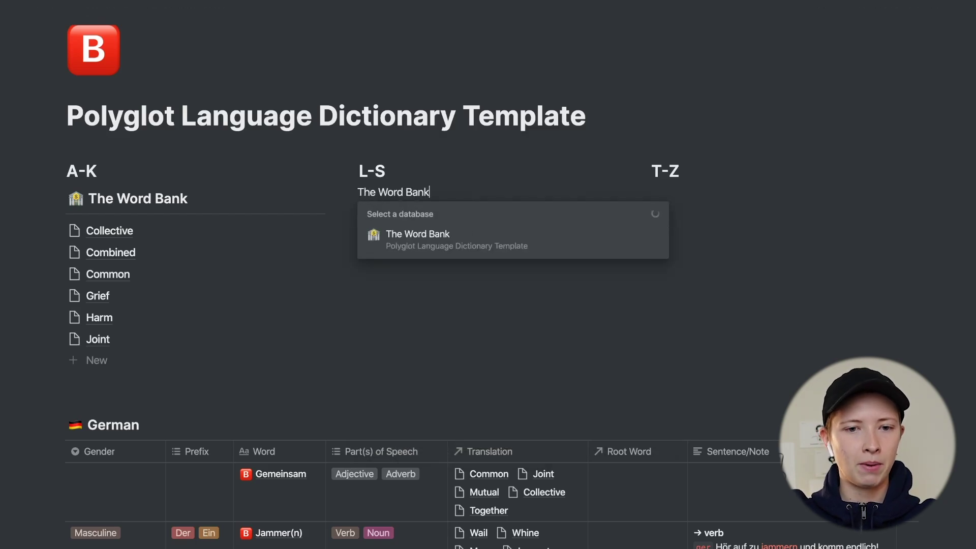
{"action": "left_click", "coordinate": [444, 239]}
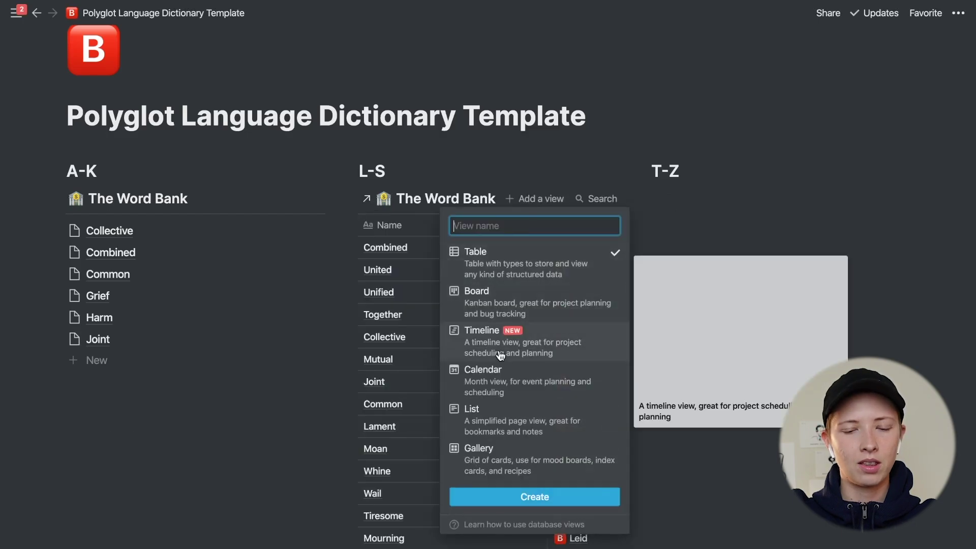
- Create a List view for The Word Bank in the L-S column and remove its Table view
{"action": "left_click", "coordinate": [485, 422]}
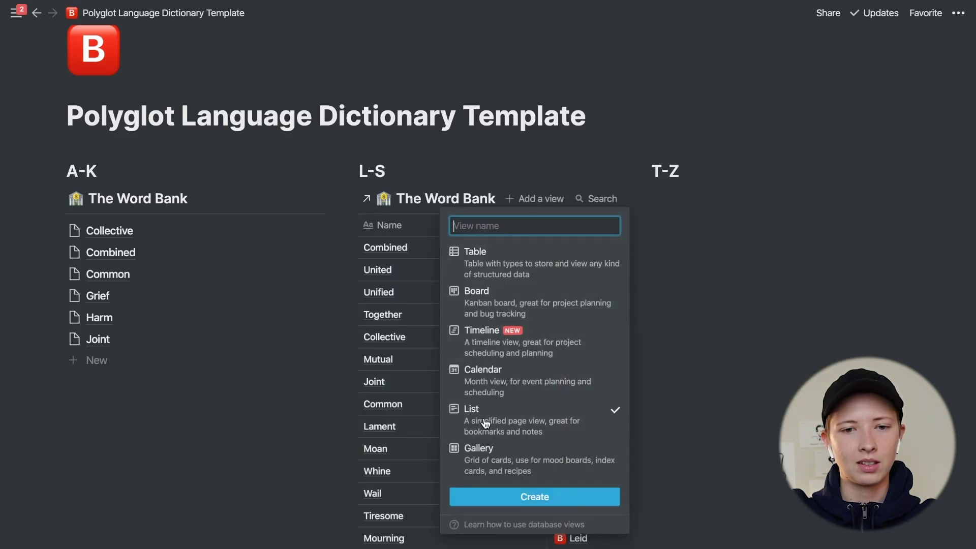
{"action": "left_click", "coordinate": [470, 495]}
{"action": "left_click", "coordinate": [518, 199]}
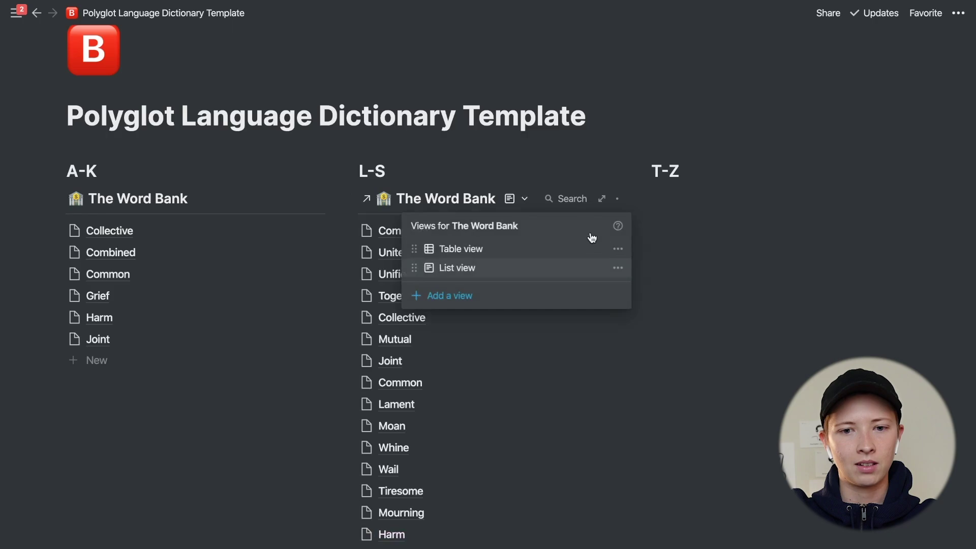
{"action": "left_click", "coordinate": [618, 249]}
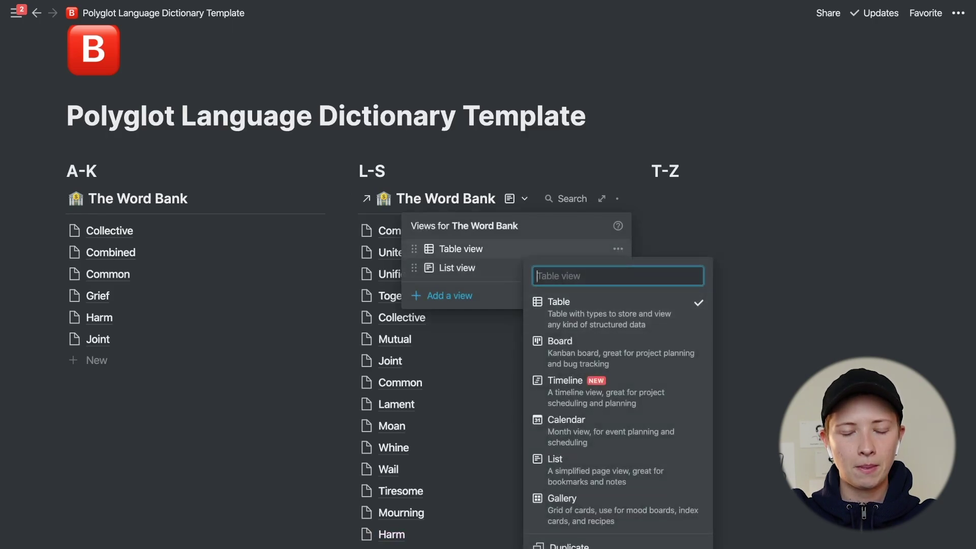
{"action": "scroll", "coordinate": [618, 458], "scroll_direction": "down", "scroll_amount": 2}
{"action": "left_click", "coordinate": [554, 503]}
{"action": "left_click", "coordinate": [512, 314]}
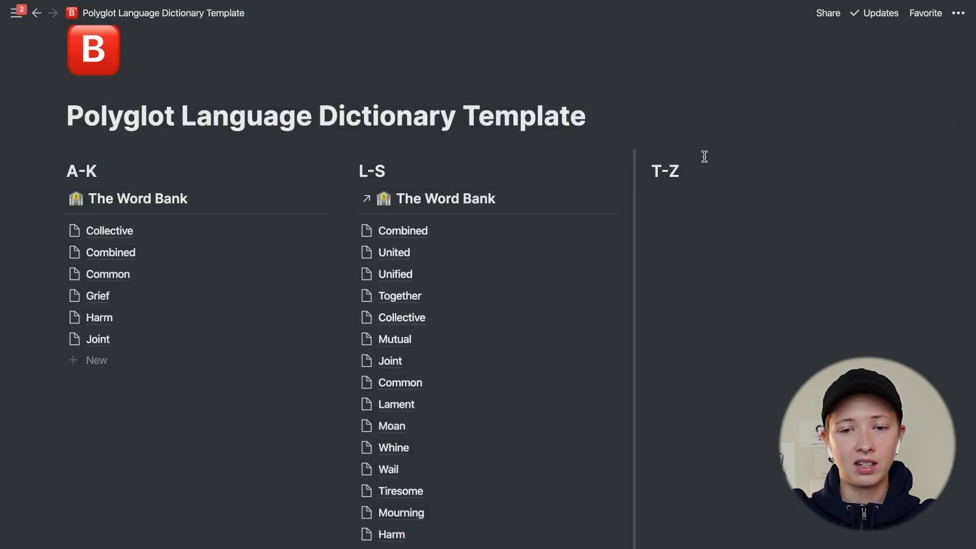
- Sort the list view of The Word Bank in the L-S column by Name in ascending order, and reopen its options
{"action": "left_click", "coordinate": [652, 199]}
{"action": "left_click", "coordinate": [688, 375]}
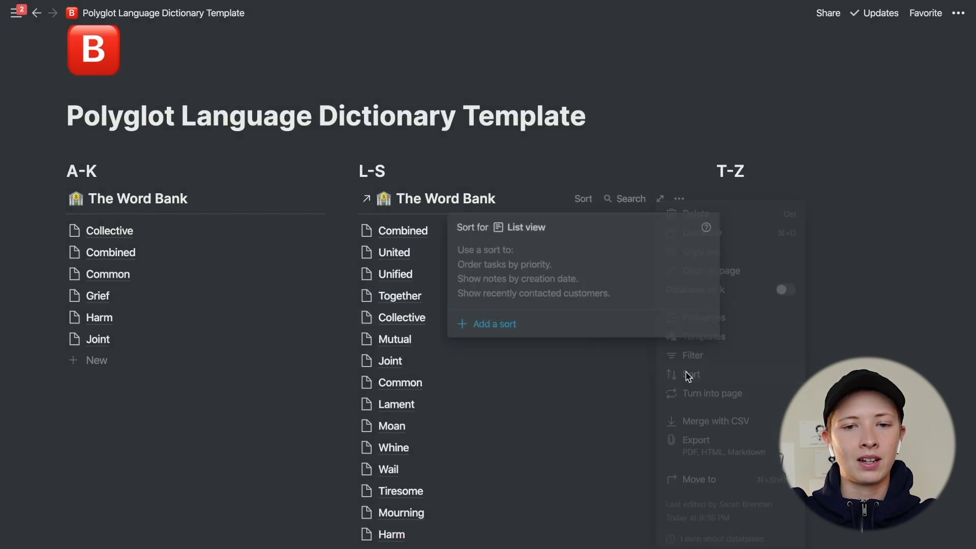
{"action": "left_click", "coordinate": [464, 324]}
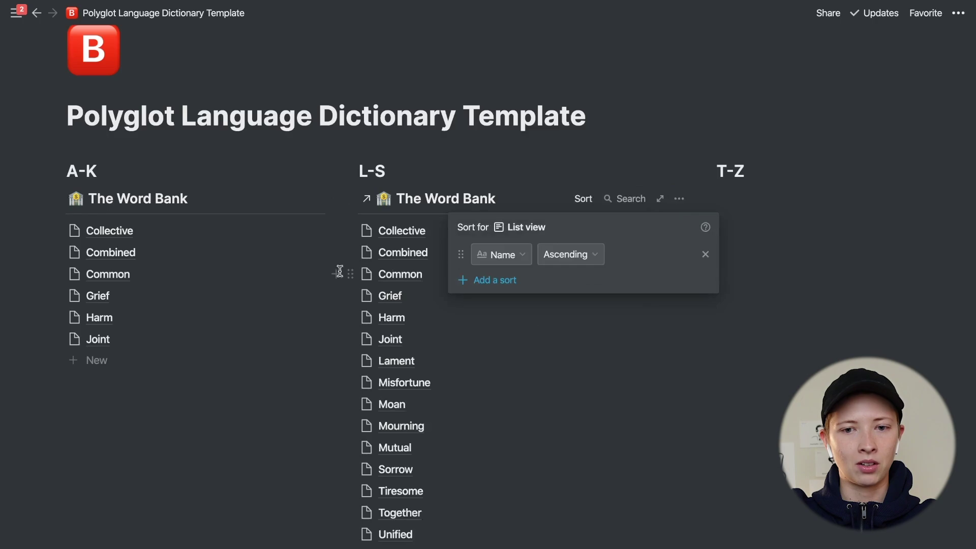
{"action": "left_click", "coordinate": [339, 271]}
{"action": "left_click", "coordinate": [679, 199]}
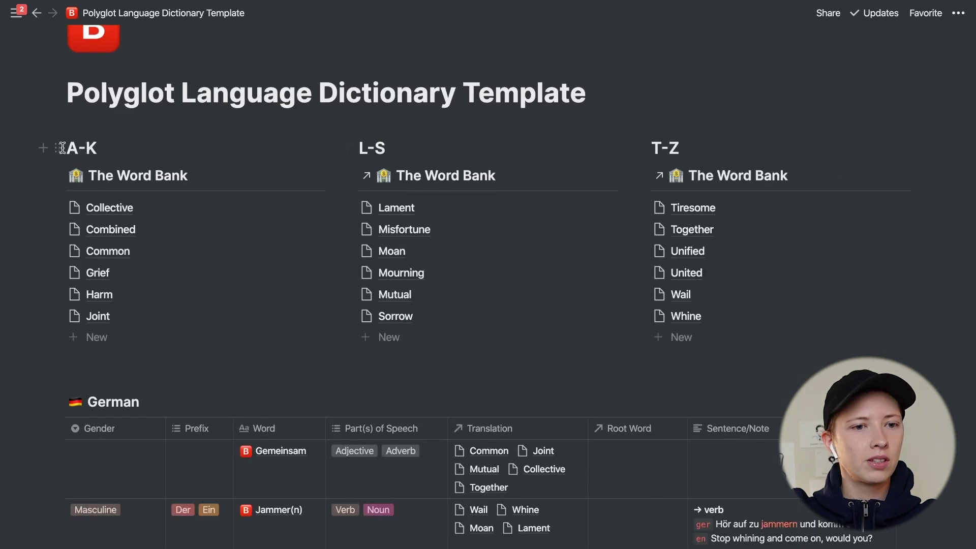
- Color the text of the A-K and L-S headings red
{"action": "left_click", "coordinate": [58, 148]}
{"action": "mouse_move", "coordinate": [119, 233]}
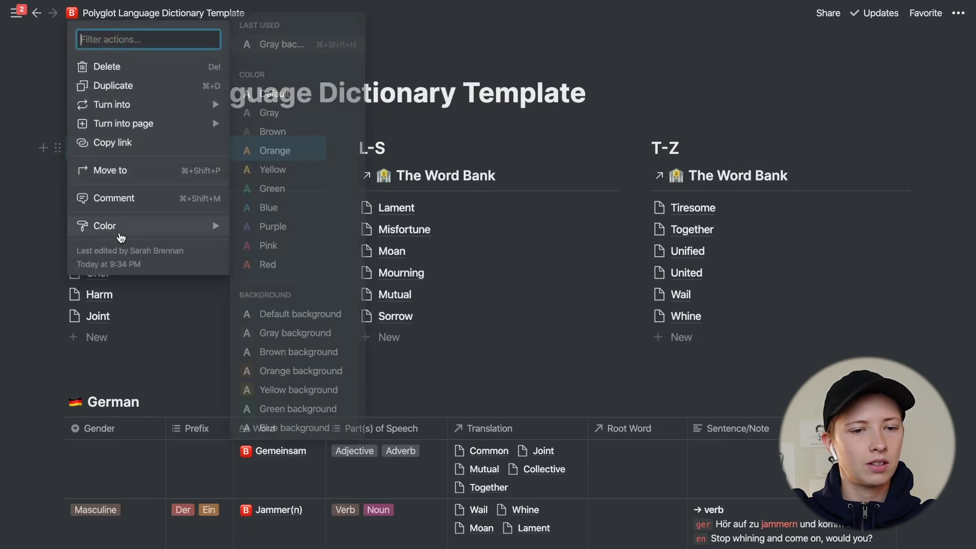
{"action": "left_click", "coordinate": [312, 265]}
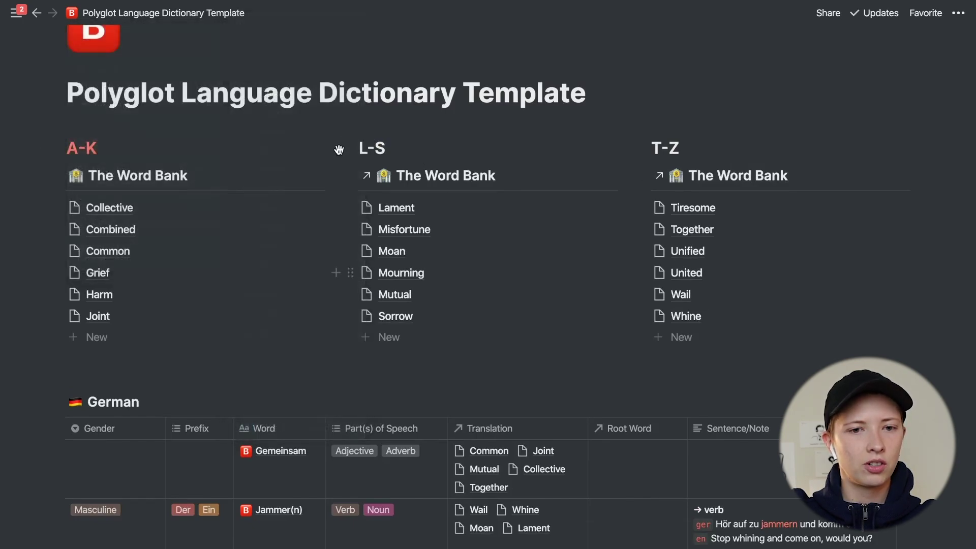
{"action": "left_click", "coordinate": [349, 148]}
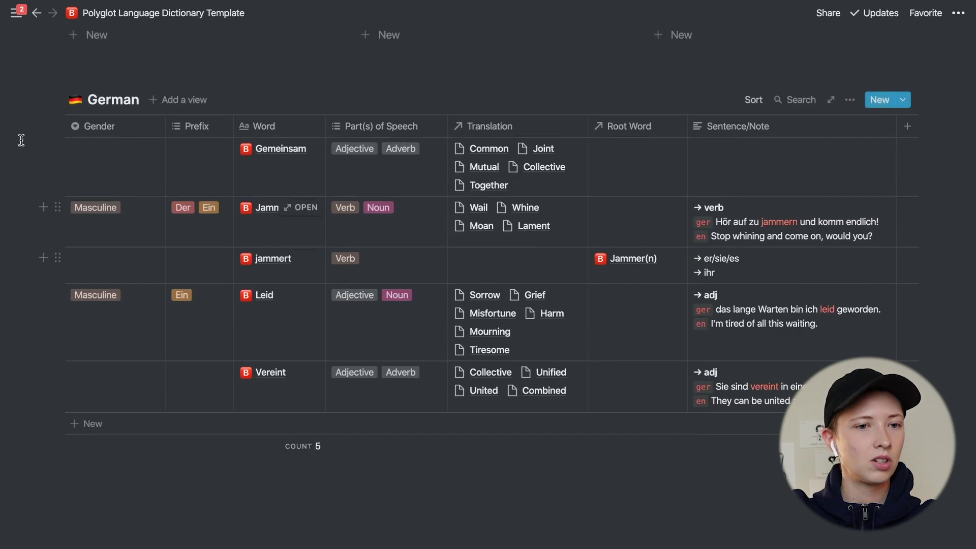
- Duplicate the German database on the page
{"action": "left_click", "coordinate": [61, 101]}
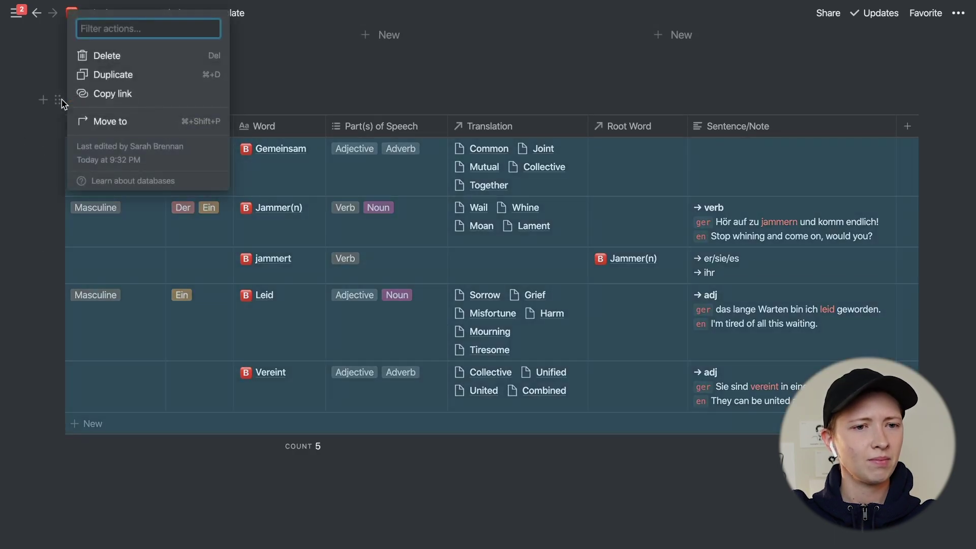
{"action": "left_click", "coordinate": [102, 76]}
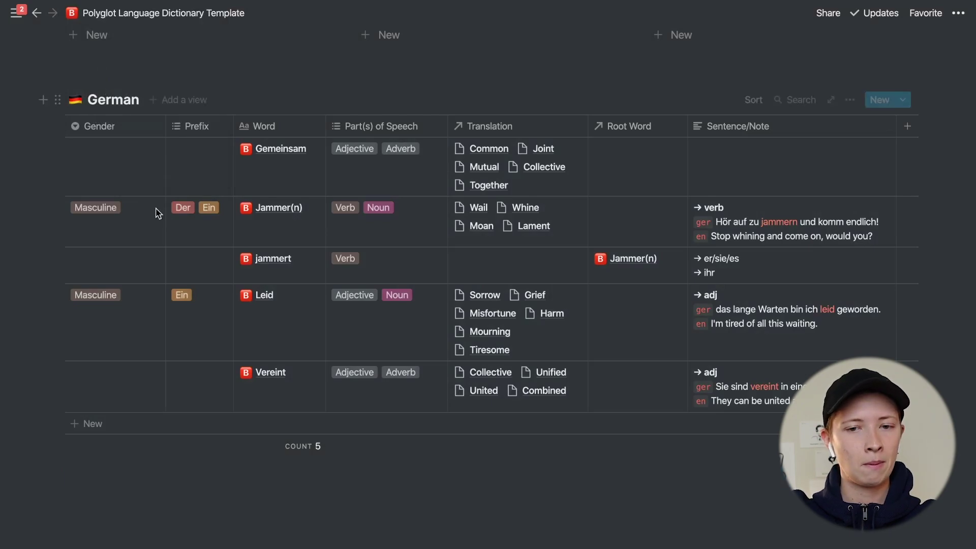
{"action": "scroll", "coordinate": [157, 214], "scroll_direction": "down", "scroll_amount": 3}
{"action": "scroll", "coordinate": [188, 309], "scroll_direction": "down", "scroll_amount": 3}
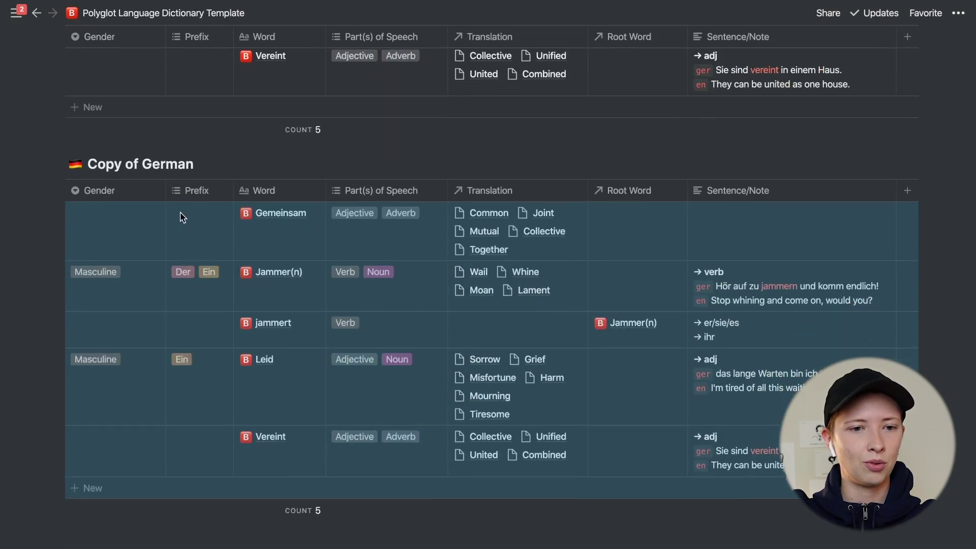
- Rename the copied German database as French and change its icon to the French flag
{"action": "left_click_drag", "start_coordinate": [194, 164], "coordinate": [88, 162]}
{"action": "type", "text": "French"}
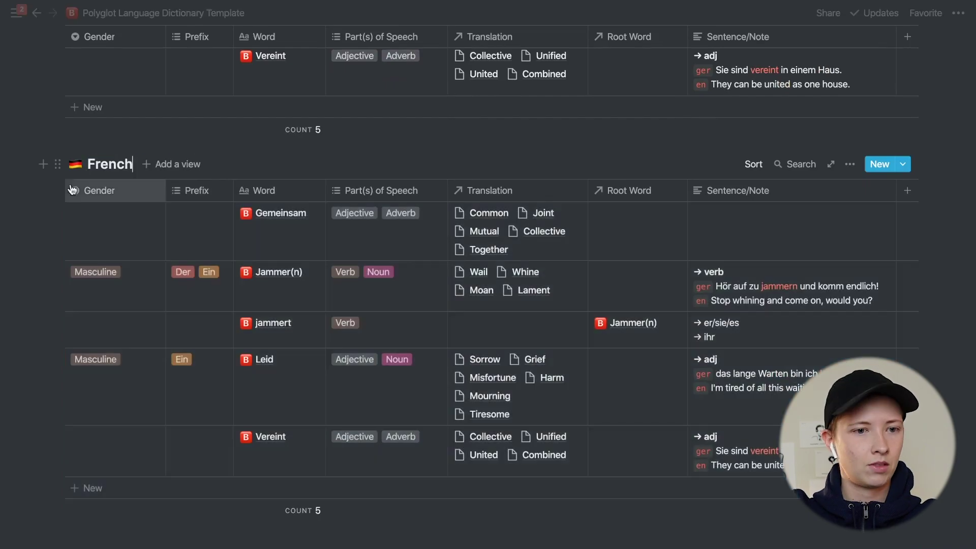
{"action": "left_click", "coordinate": [76, 164]}
{"action": "type", "text": "F"}
{"action": "left_click", "coordinate": [178, 267]}
- Delete all the word entries copied into the French table
{"action": "left_click_drag", "start_coordinate": [42, 232], "coordinate": [669, 458]}
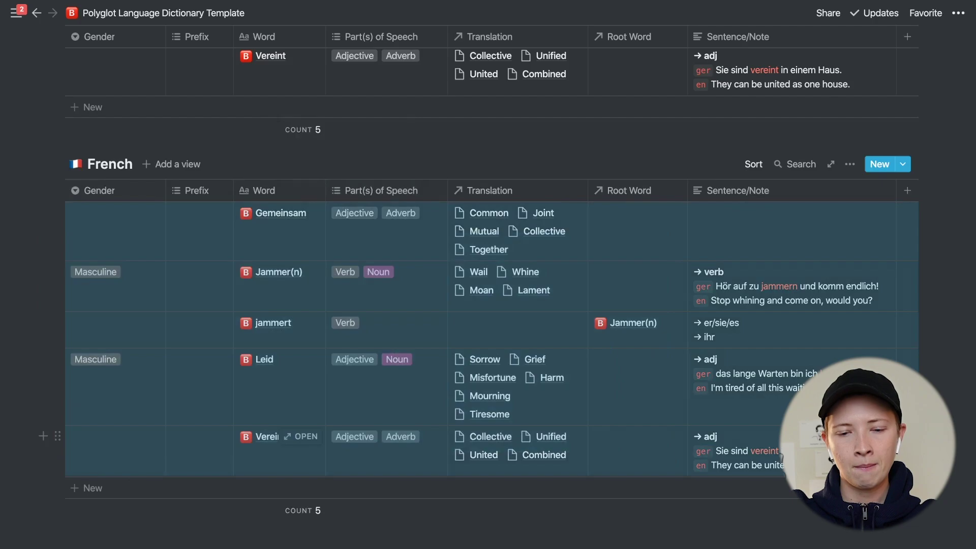
{"action": "key", "text": "Delete"}
- Open the Collective entry in The Word Bank and rename its "Related to Copy of German" relation property as French
{"action": "scroll", "coordinate": [279, 160], "scroll_direction": "up", "scroll_amount": 3}
{"action": "scroll", "coordinate": [278, 163], "scroll_direction": "up", "scroll_amount": 5}
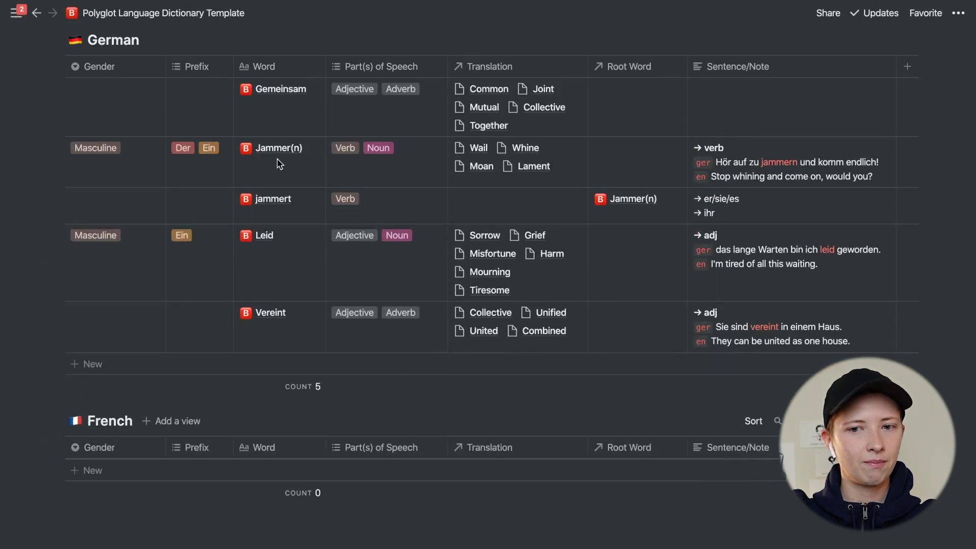
{"action": "scroll", "coordinate": [279, 163], "scroll_direction": "up", "scroll_amount": 4}
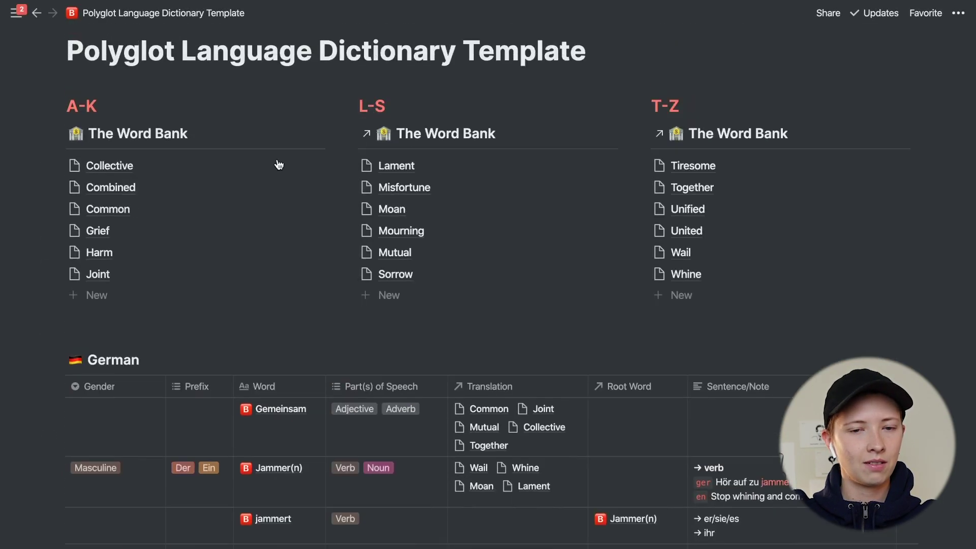
{"action": "left_click", "coordinate": [145, 167]}
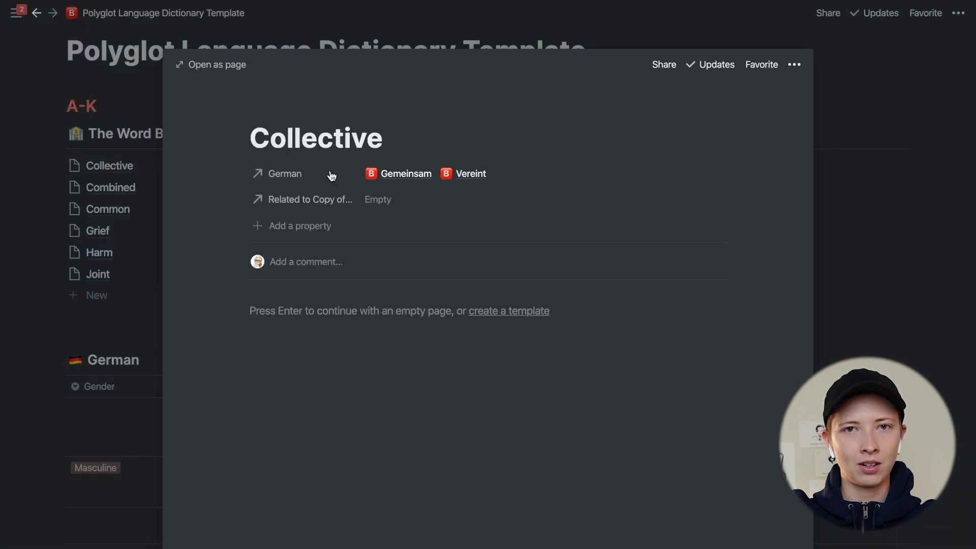
{"action": "left_click", "coordinate": [318, 203]}
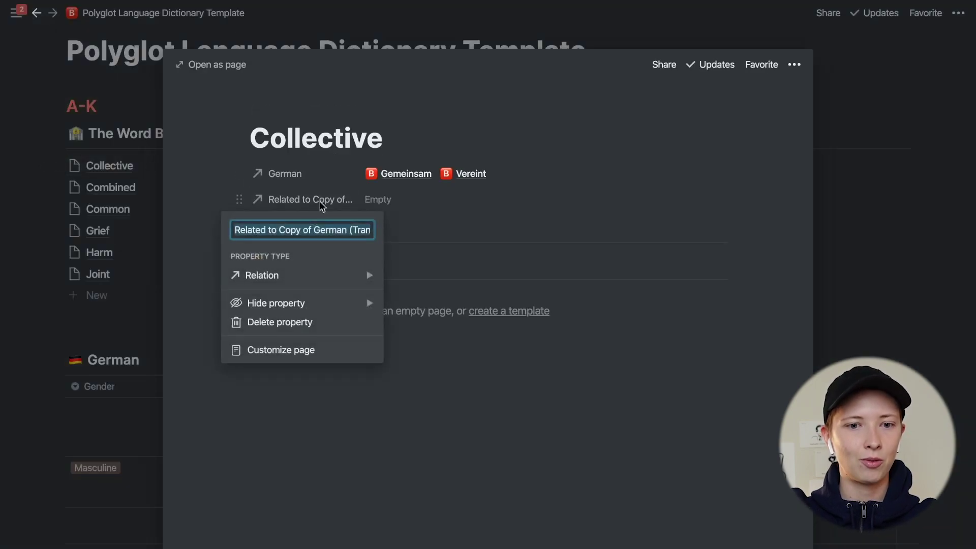
{"action": "left_click", "coordinate": [339, 232]}
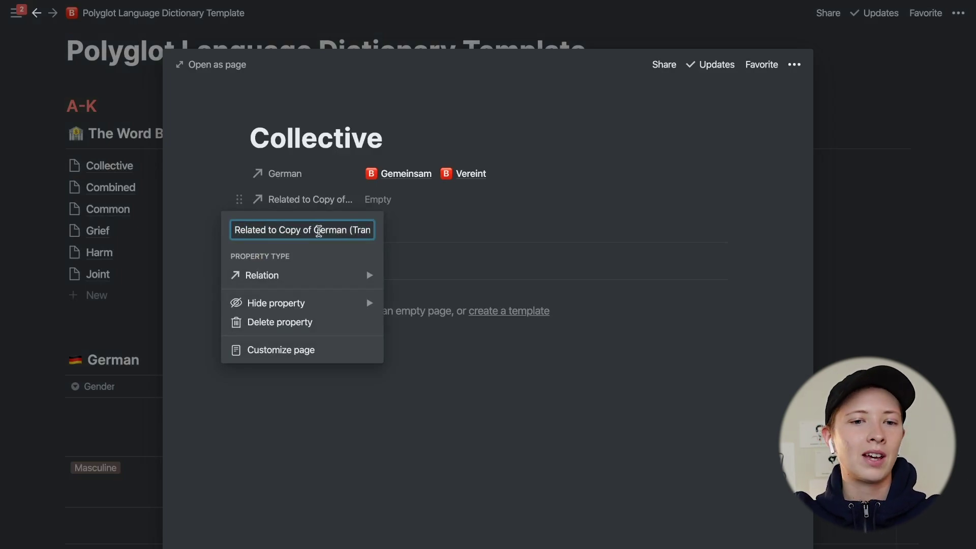
{"action": "key", "text": "ctrl+a"}
{"action": "type", "text": "Fre"}
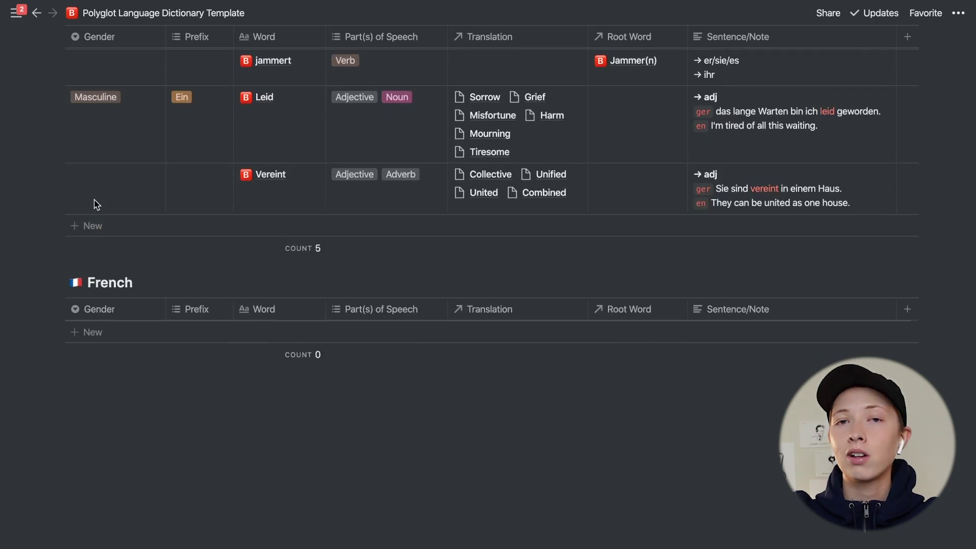
- Add a new blank entry to the French table
{"action": "scroll", "coordinate": [97, 205], "scroll_direction": "up", "scroll_amount": 1}
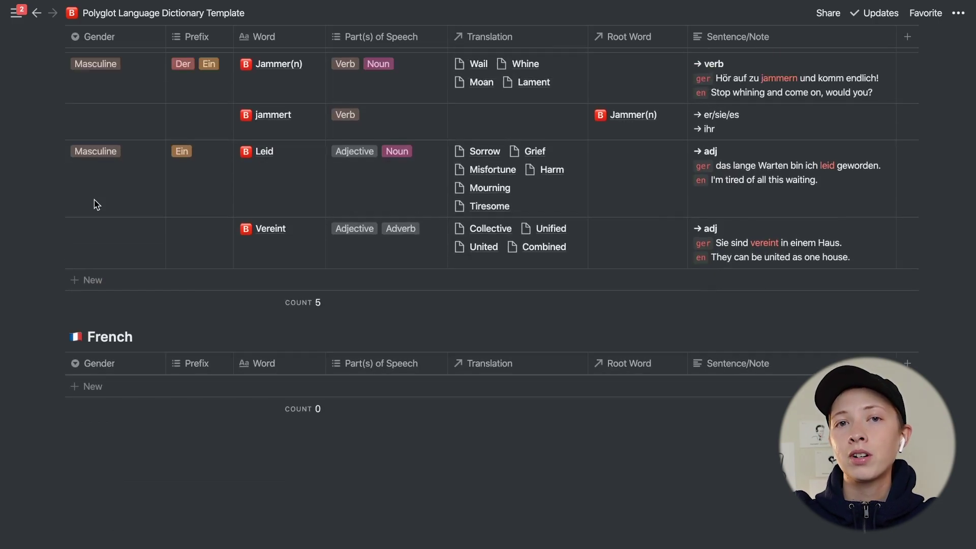
{"action": "scroll", "coordinate": [97, 205], "scroll_direction": "up", "scroll_amount": 8}
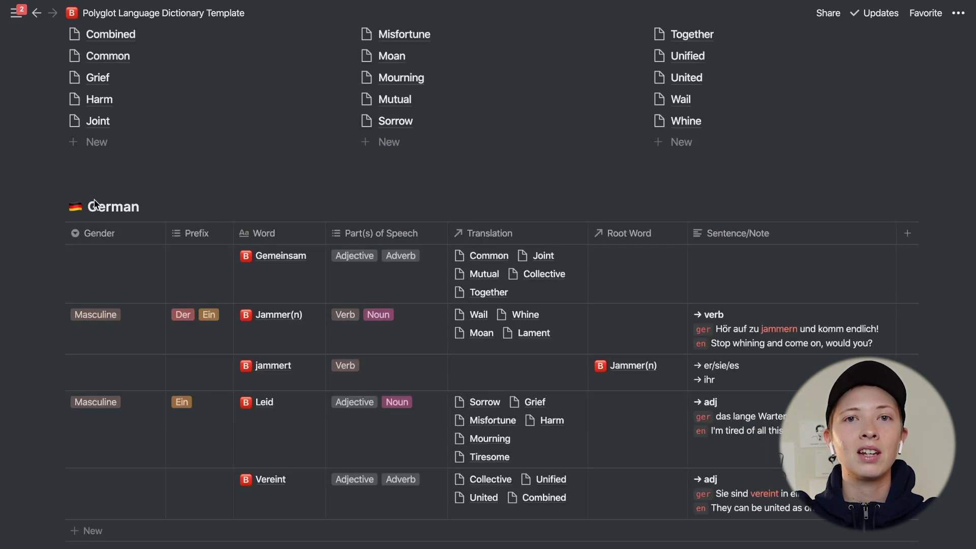
{"action": "scroll", "coordinate": [122, 349], "scroll_direction": "down", "scroll_amount": 10}
{"action": "left_click", "coordinate": [122, 349]}
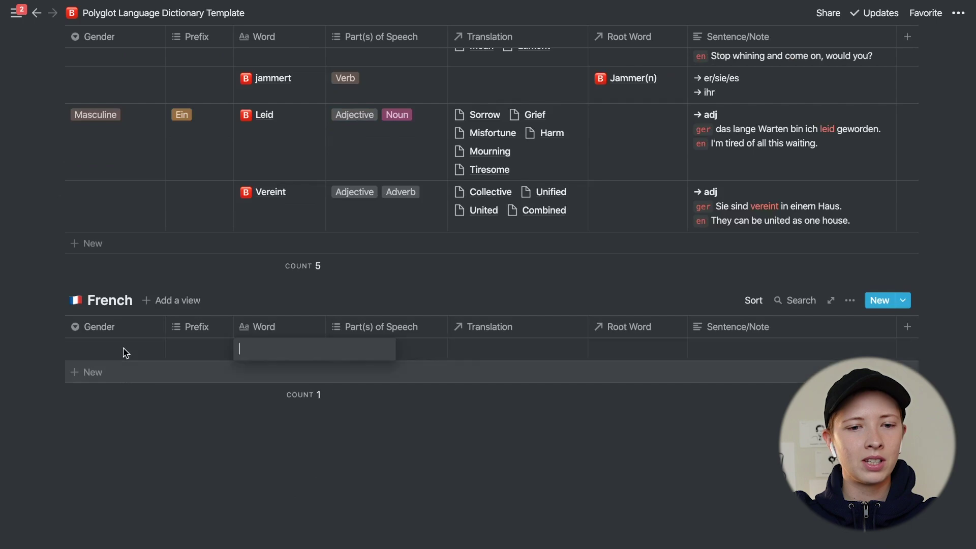
{"action": "key", "text": "Escape"}
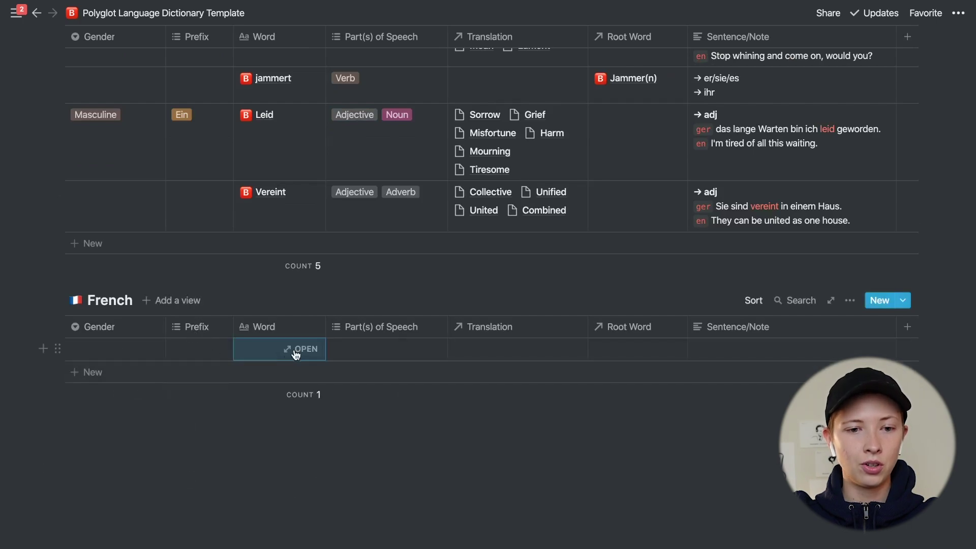
- Open the blank French entry and set its "Rollup HIde" property to roll up French through the Translation relation
{"action": "left_click", "coordinate": [306, 349]}
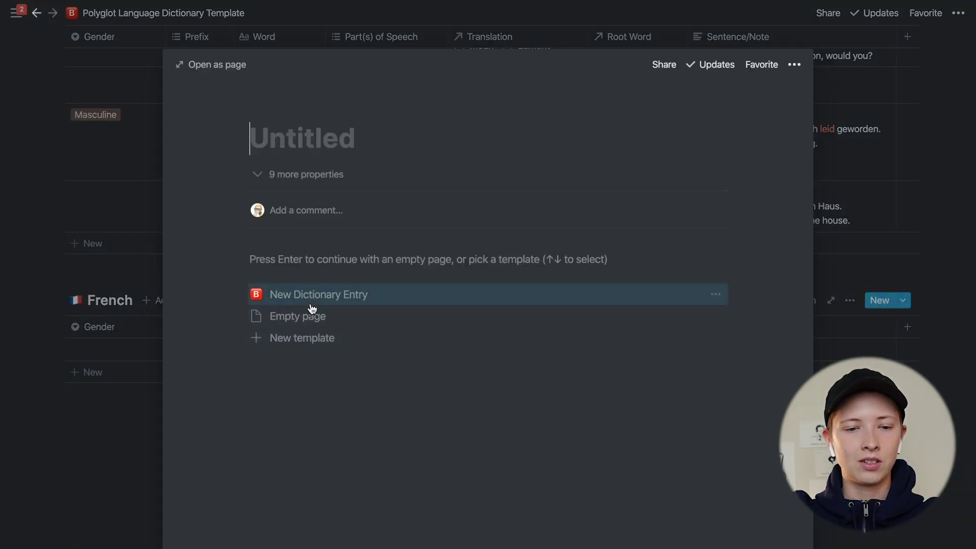
{"action": "left_click", "coordinate": [310, 175]}
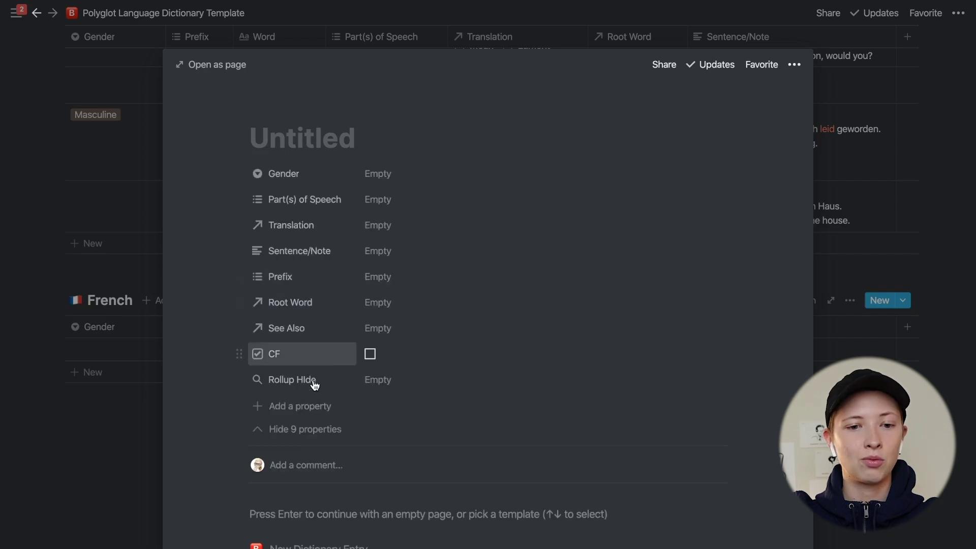
{"action": "scroll", "coordinate": [321, 385], "scroll_direction": "down", "scroll_amount": 4}
{"action": "left_click", "coordinate": [389, 188]}
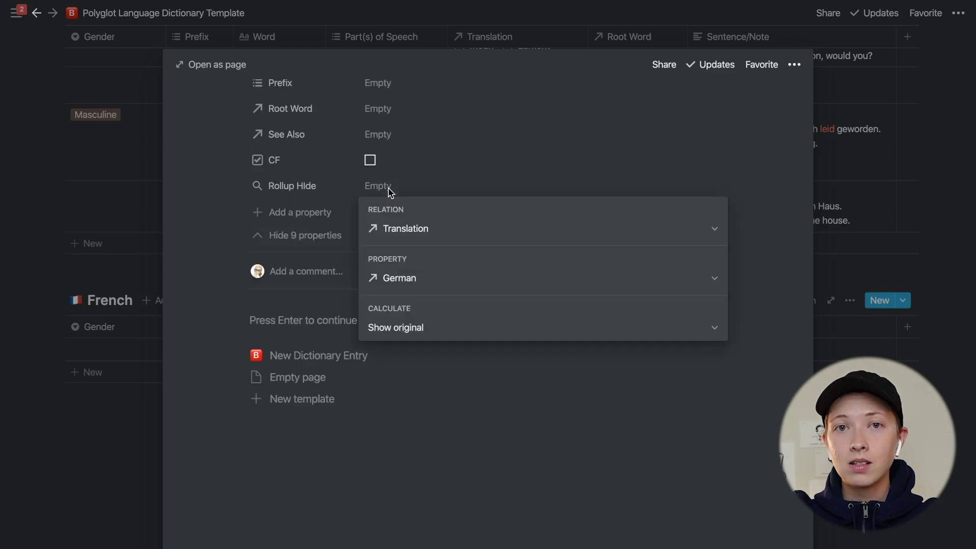
{"action": "left_click", "coordinate": [408, 278]}
{"action": "left_click", "coordinate": [498, 350]}
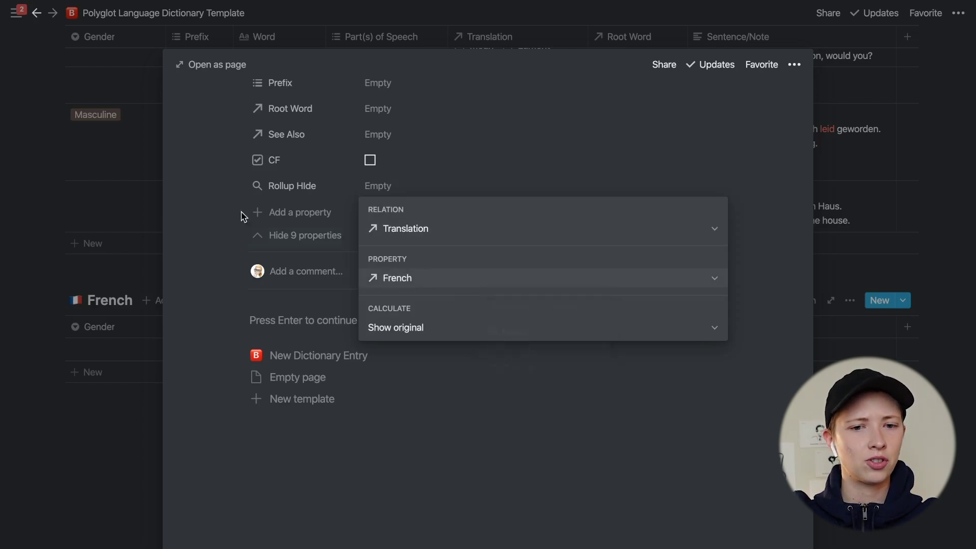
{"action": "left_click", "coordinate": [244, 217]}
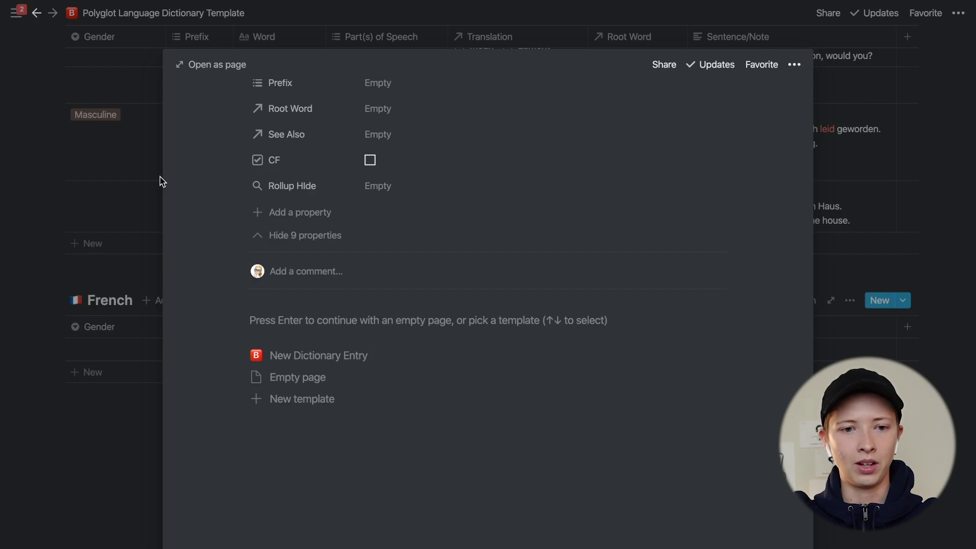
{"action": "left_click", "coordinate": [276, 234]}
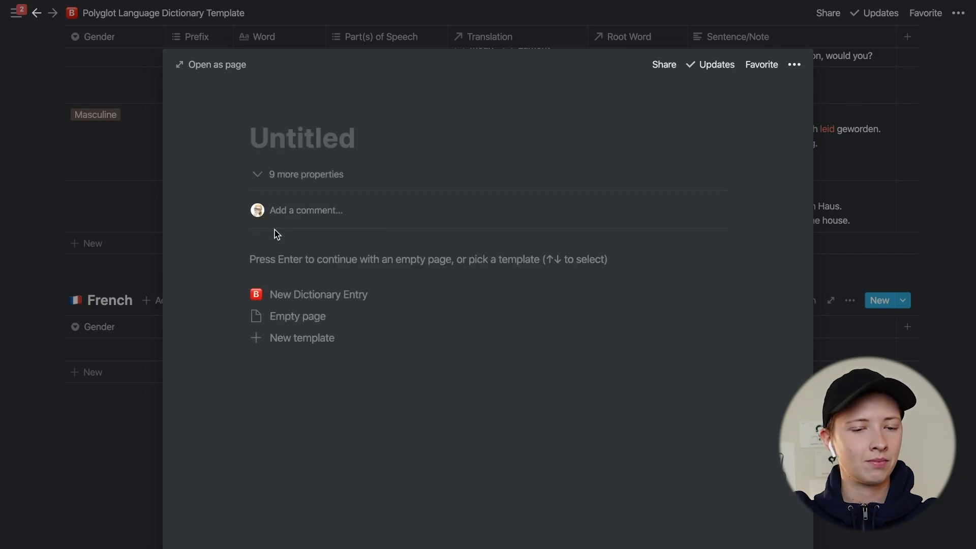
{"action": "left_click", "coordinate": [131, 235]}
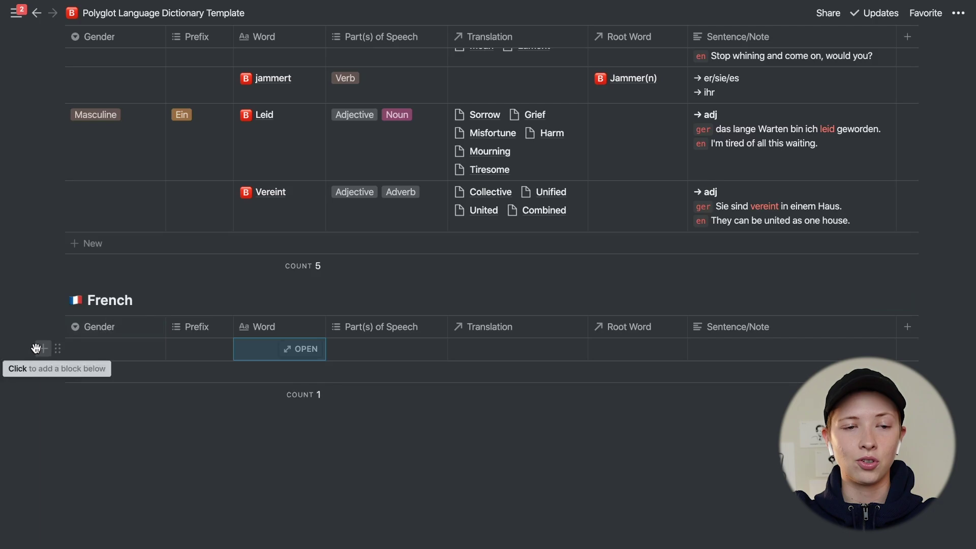
- Fill in the blank French entry with the word Tristesse, part of speech Noun and translation Sorrow
{"action": "left_click_drag", "start_coordinate": [29, 353], "coordinate": [147, 356]}
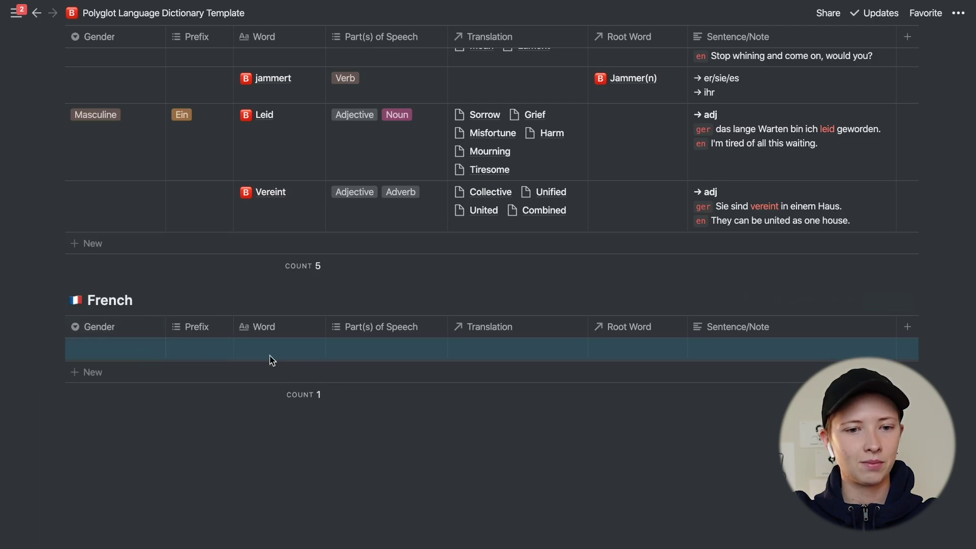
{"action": "left_click", "coordinate": [380, 349]}
{"action": "key", "text": "Escape"}
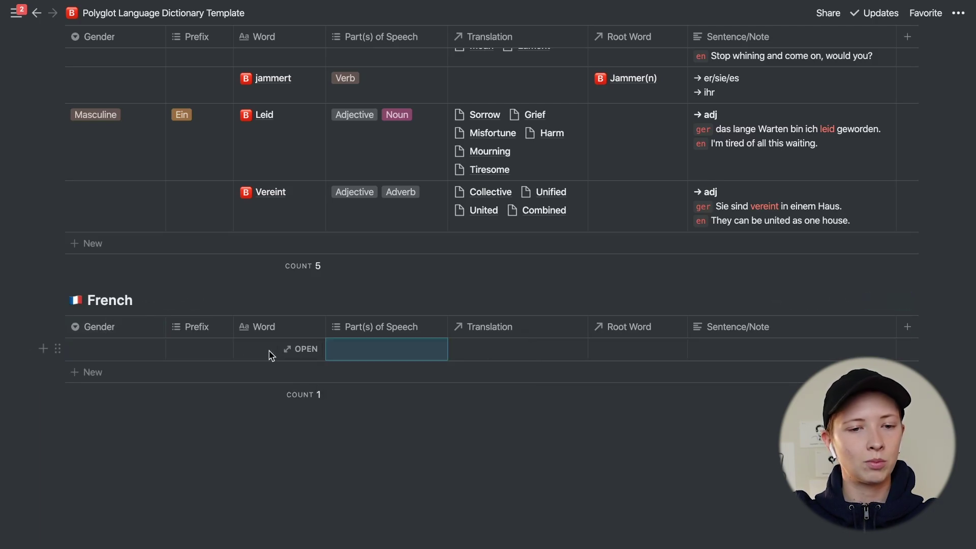
{"action": "left_click", "coordinate": [269, 355]}
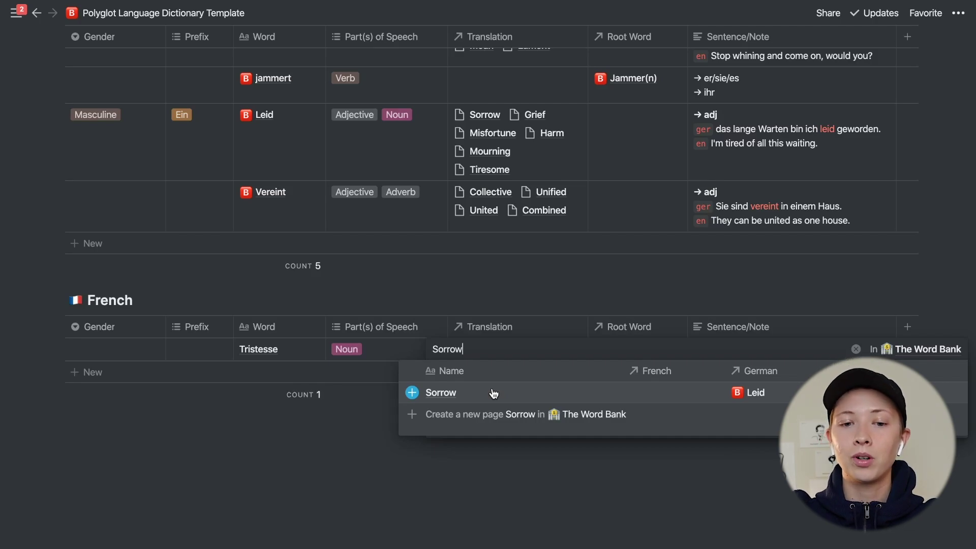
{"action": "left_click", "coordinate": [491, 394]}
{"action": "key", "text": "Escape"}
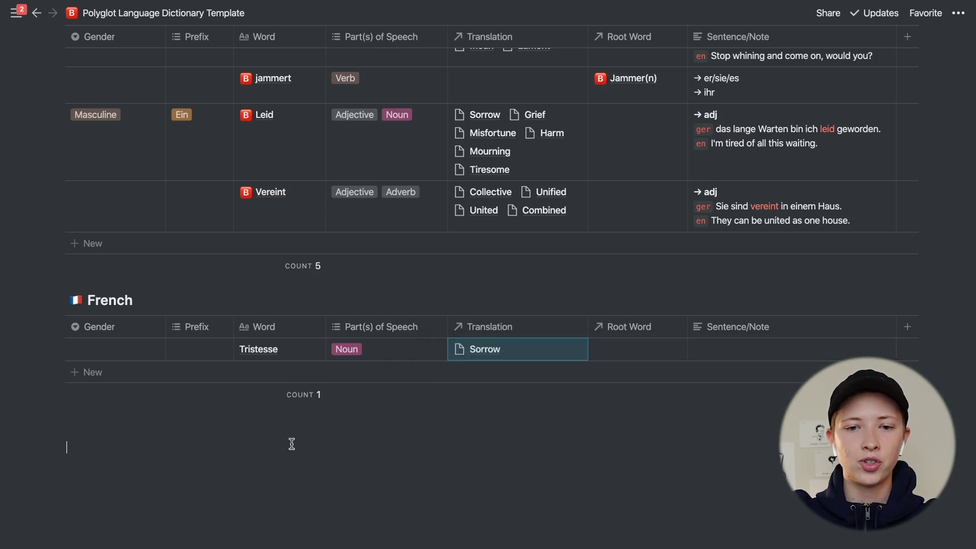
- Open the Sorrow entry in the L-S column of The Word Bank to check its French and German relations
{"action": "left_click", "coordinate": [292, 443]}
{"action": "scroll", "coordinate": [279, 353], "scroll_direction": "up", "scroll_amount": 5}
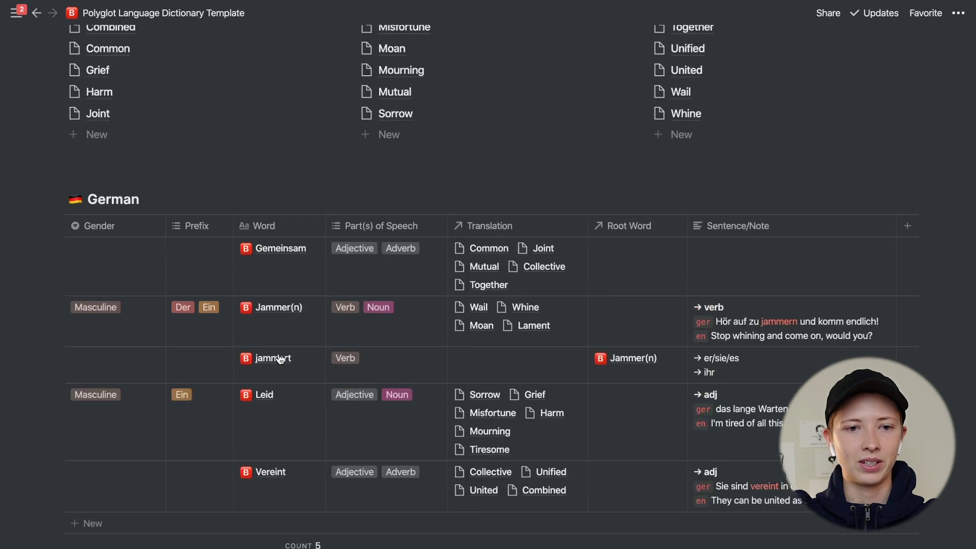
{"action": "scroll", "coordinate": [279, 356], "scroll_direction": "up", "scroll_amount": 6}
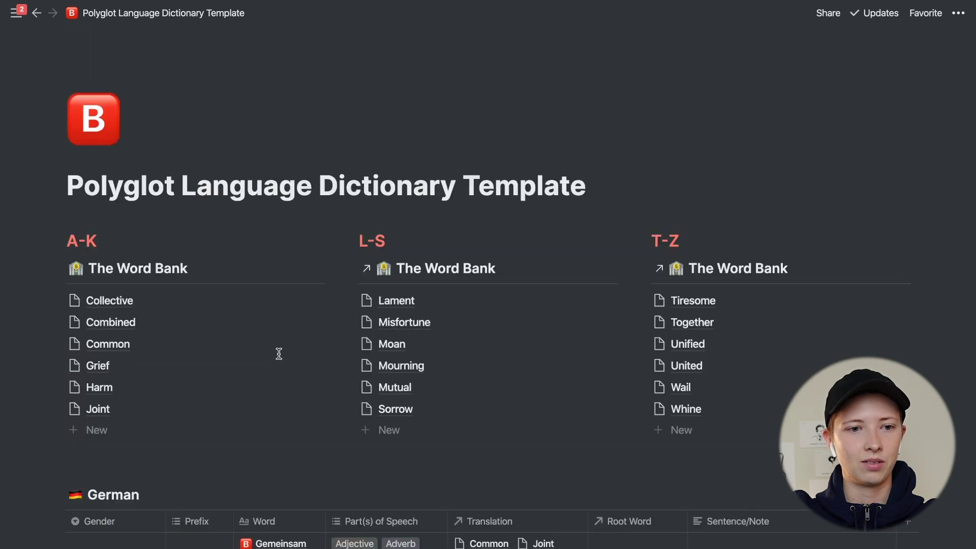
{"action": "left_click", "coordinate": [396, 410]}
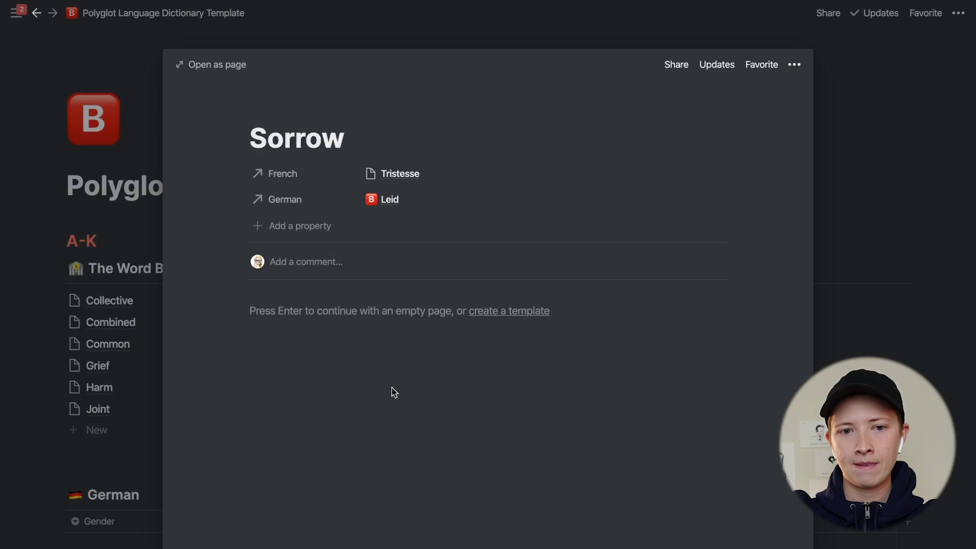
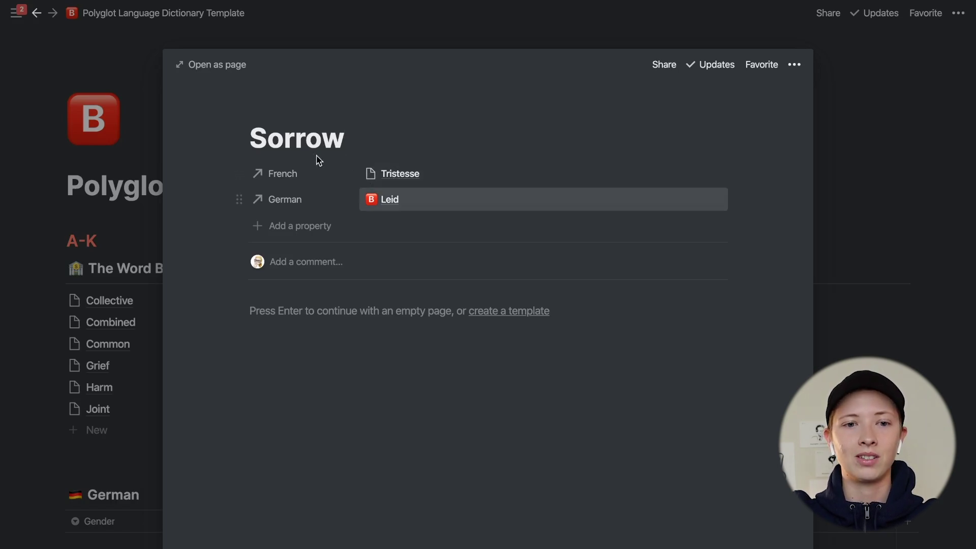
- Open the related French word Tristesse as a full page and review its properties and Synonyms table
{"action": "left_click", "coordinate": [400, 173]}
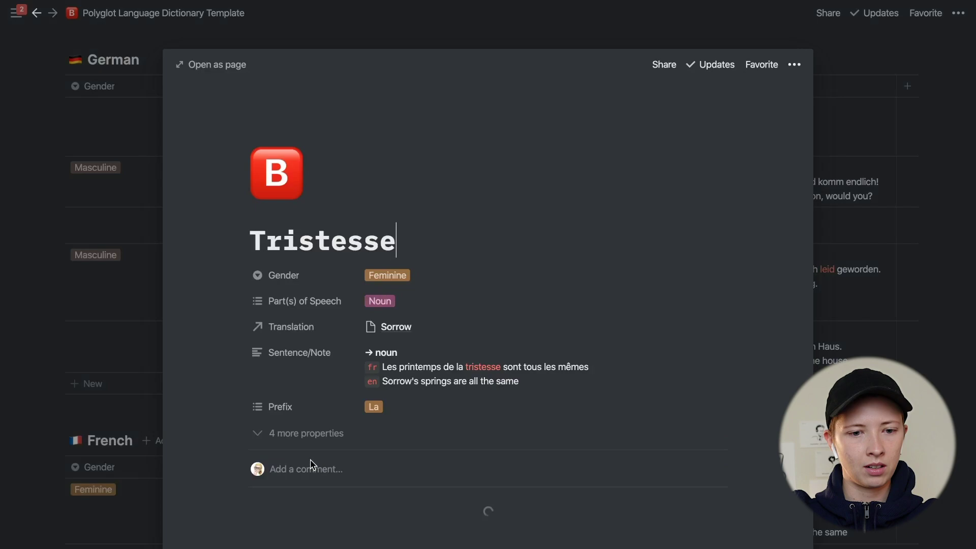
{"action": "scroll", "coordinate": [239, 337], "scroll_direction": "down", "scroll_amount": 3}
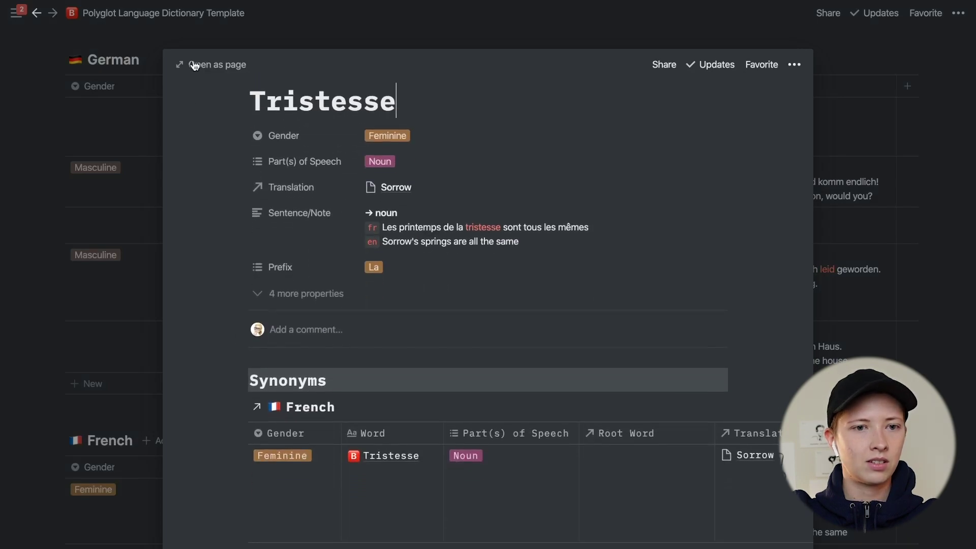
{"action": "left_click", "coordinate": [200, 66]}
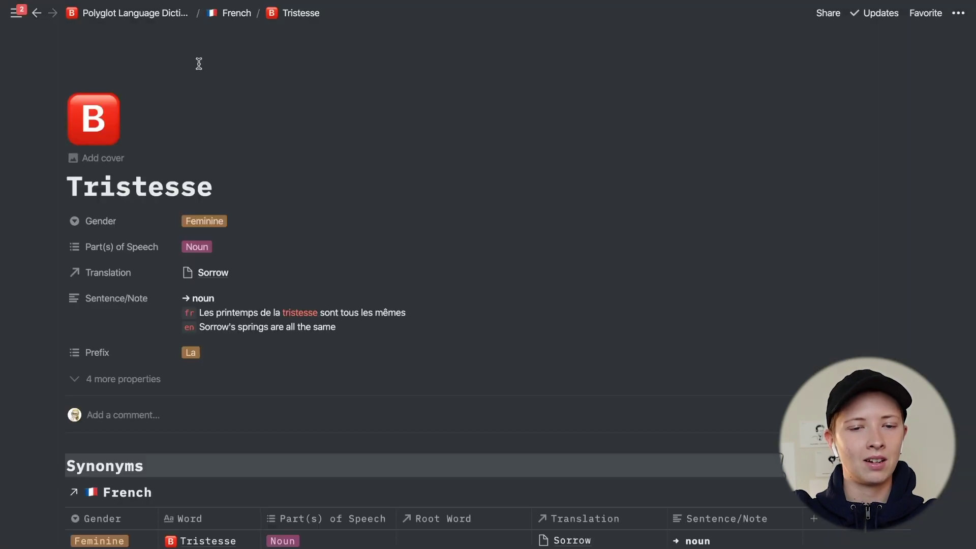
{"action": "scroll", "coordinate": [342, 232], "scroll_direction": "down", "scroll_amount": 1}
{"action": "scroll", "coordinate": [342, 229], "scroll_direction": "up", "scroll_amount": 2}
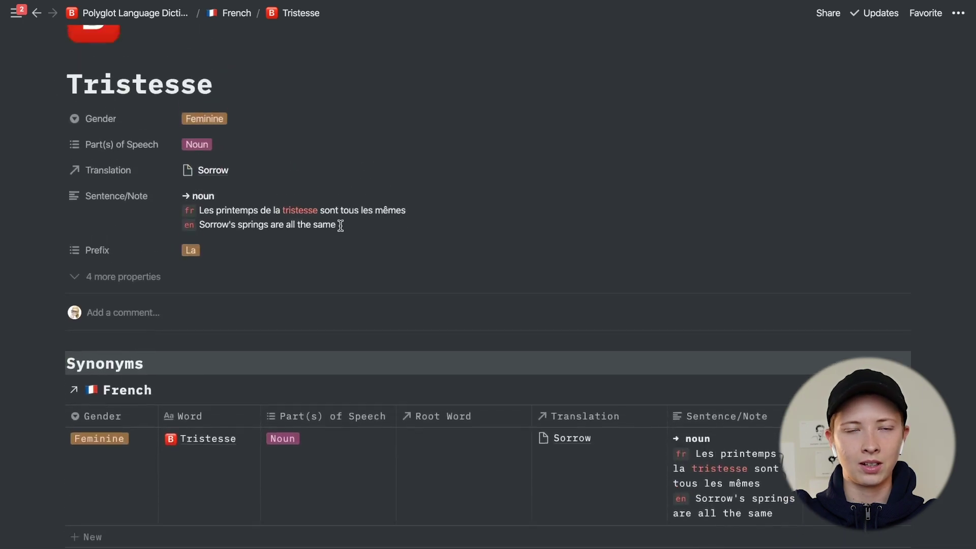
{"action": "scroll", "coordinate": [353, 429], "scroll_direction": "down", "scroll_amount": 2}
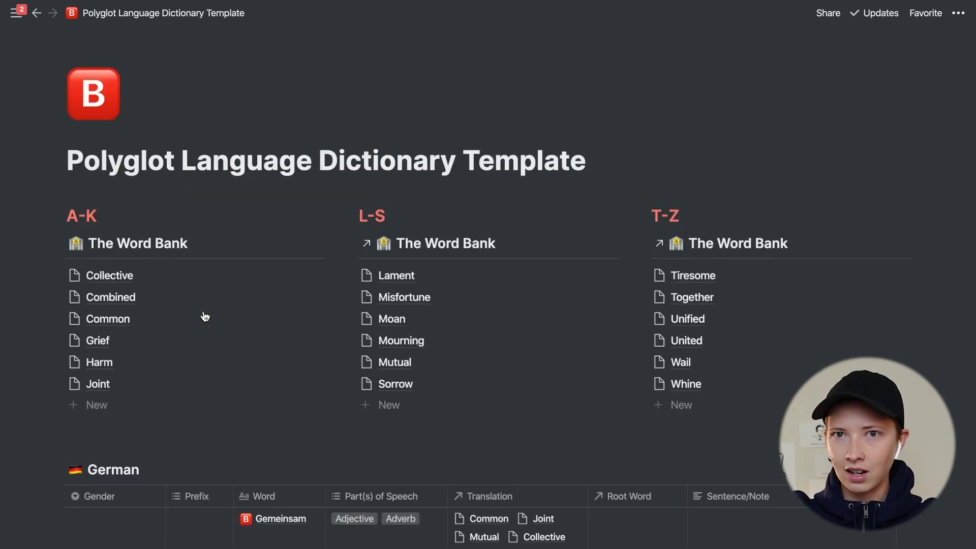
- Open the Collective entry of The Word Bank as a full page and add a Formula property named Number of Words
{"action": "left_click", "coordinate": [123, 278]}
{"action": "left_click", "coordinate": [218, 65]}
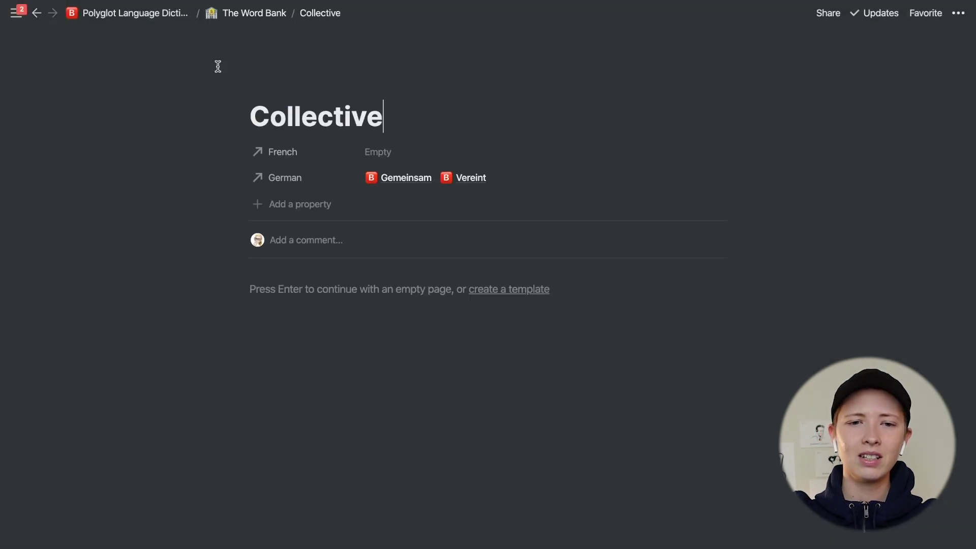
{"action": "left_click", "coordinate": [327, 204]}
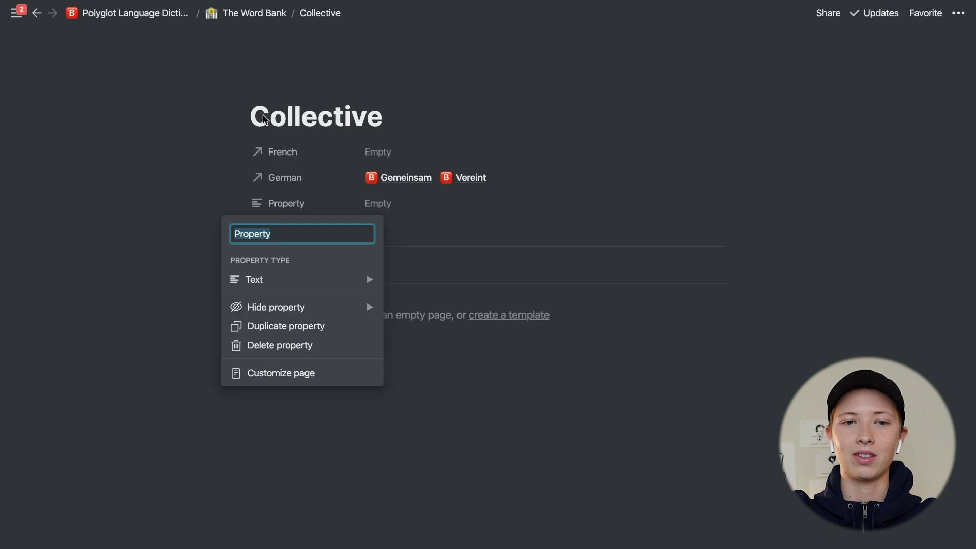
{"action": "type", "text": "Number"}
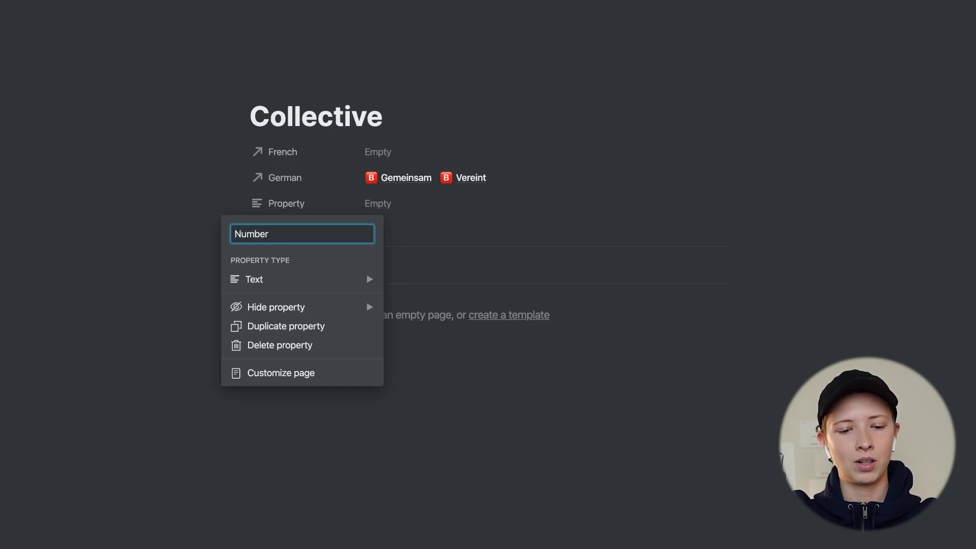
{"action": "type", "text": " of Words"}
{"action": "left_click", "coordinate": [305, 279]}
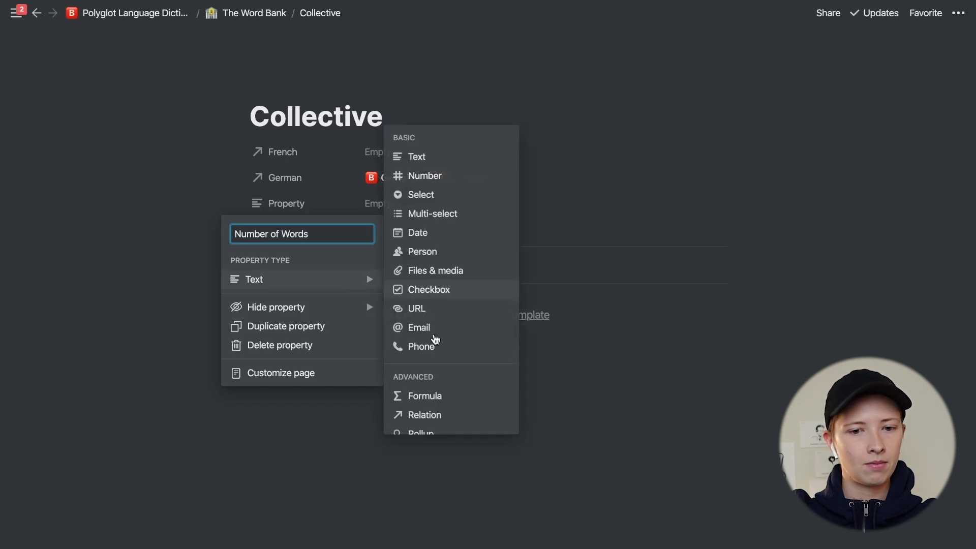
{"action": "left_click", "coordinate": [445, 398]}
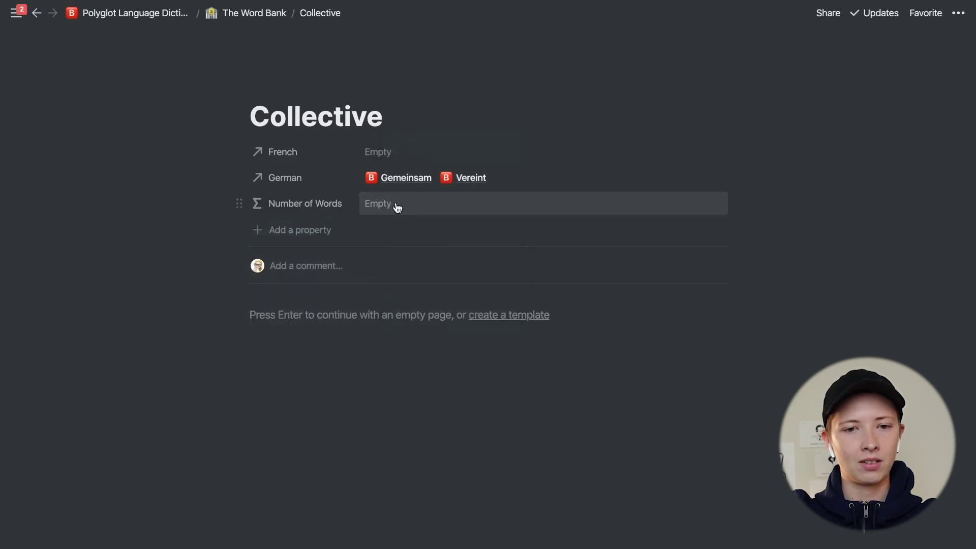
- Begin the Number of Words formula with the condition if(not empty(prop("German")), so it tests whether the German relation is filled
{"action": "left_click", "coordinate": [395, 205]}
{"action": "type", "text": "if(not "}
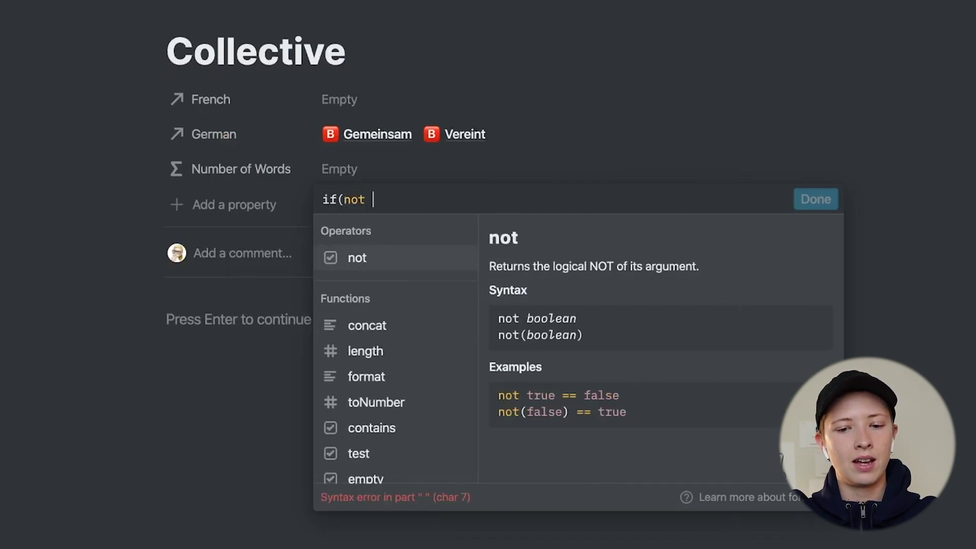
{"action": "type", "text": "empty(prop"}
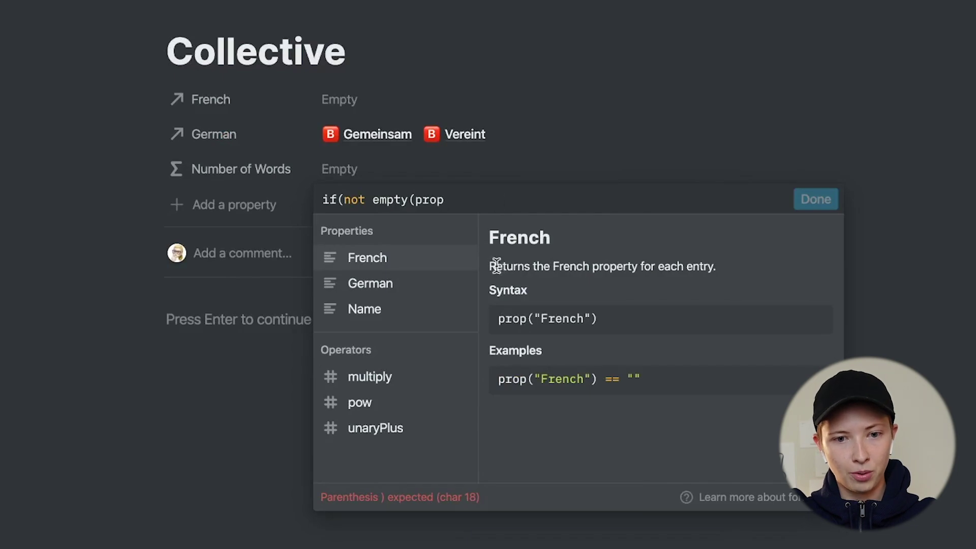
{"action": "left_click", "coordinate": [438, 293]}
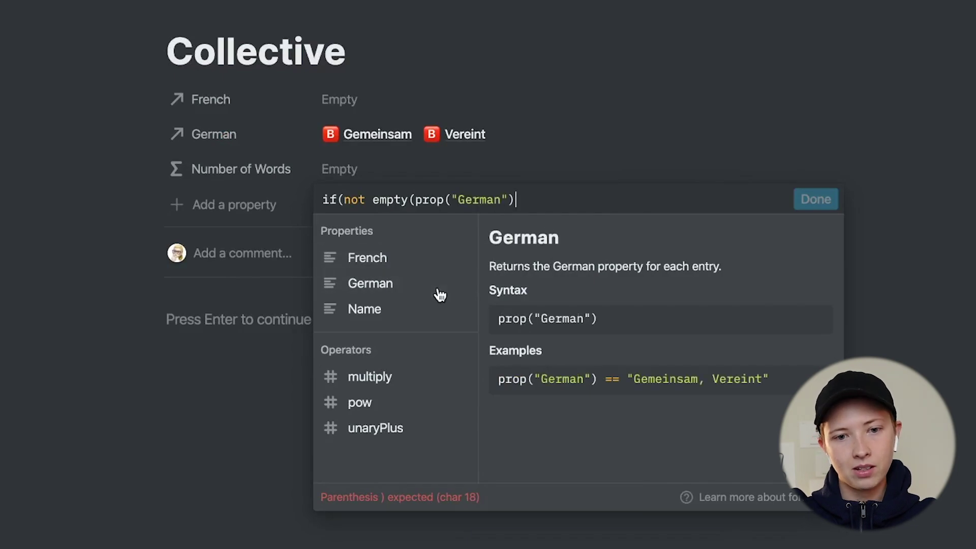
{"action": "type", "text": ")"}
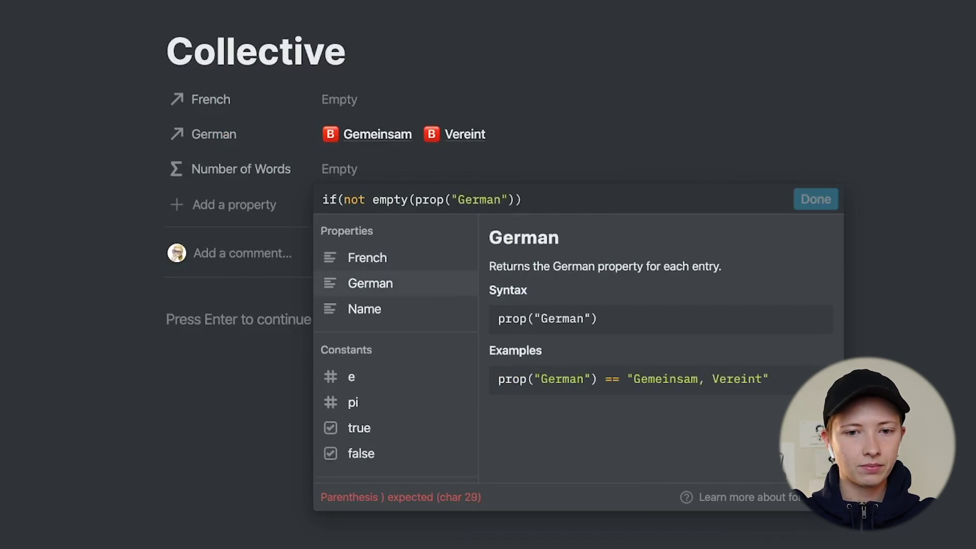
{"action": "type", "text": ", \""}
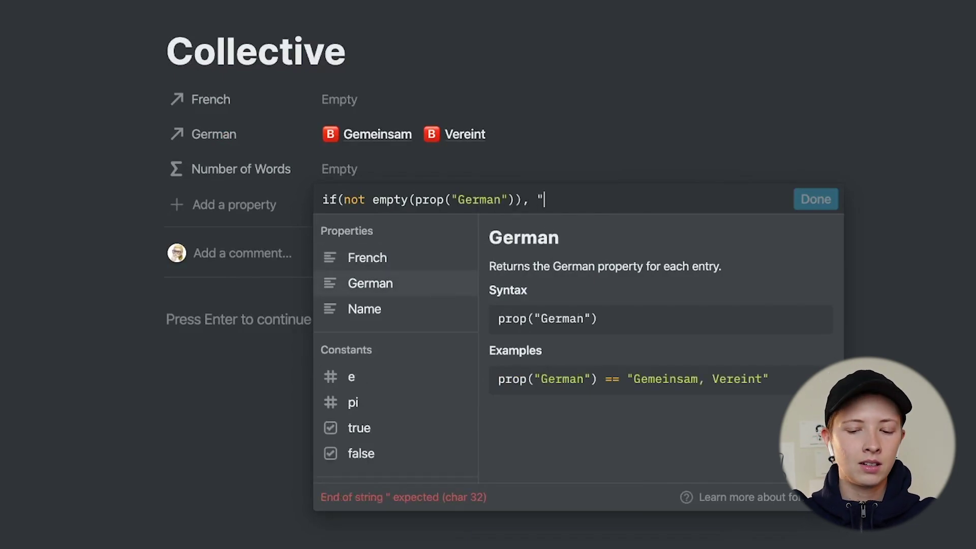
{"action": "key", "text": "BackSpace"}
- Continue the Number of Words formula with length(replaceAll(prop("German"), "[^,]", "")) as the result when the German relation is filled
{"action": "type", "text": "lengt"}
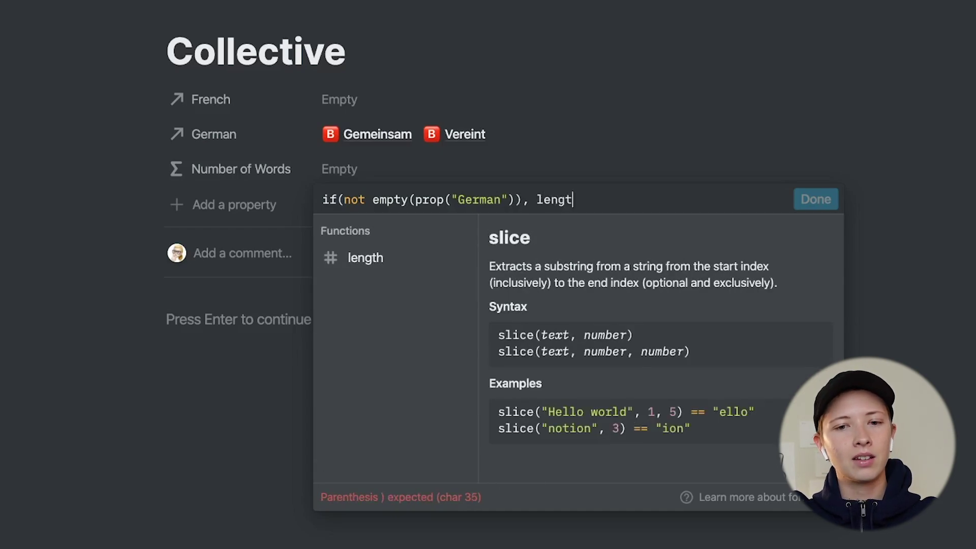
{"action": "type", "text": "h(replace"}
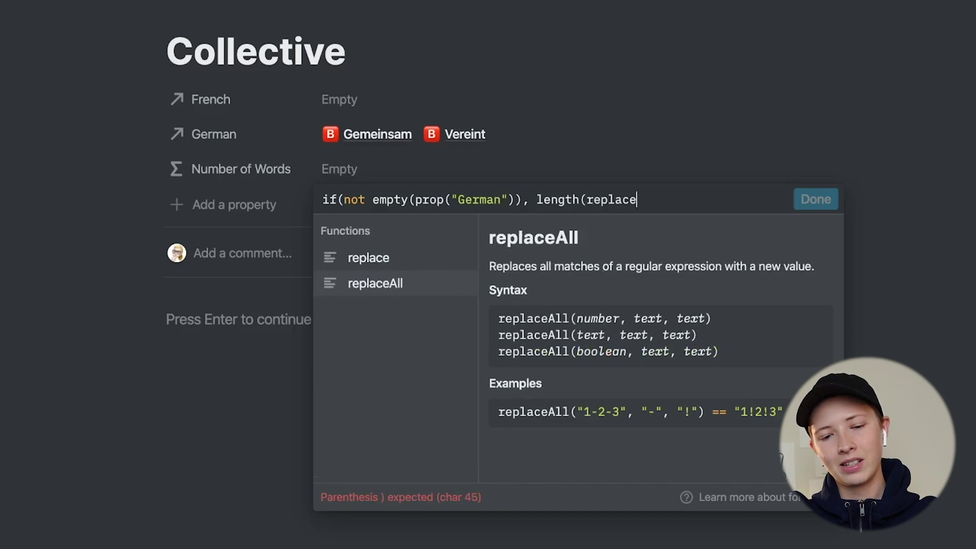
{"action": "type", "text": "All("}
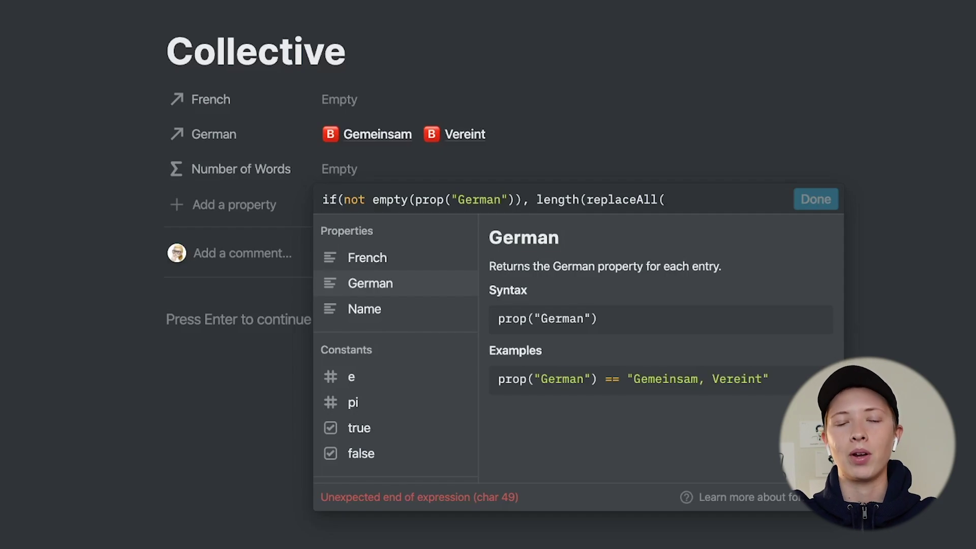
{"action": "type", "text": "prop(\"German\"), \"["}
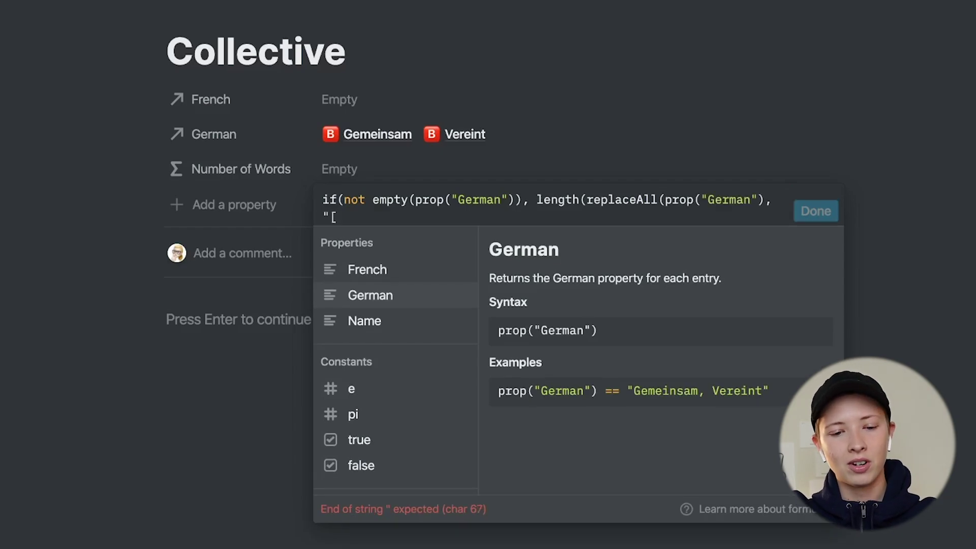
{"action": "type", "text": "^"}
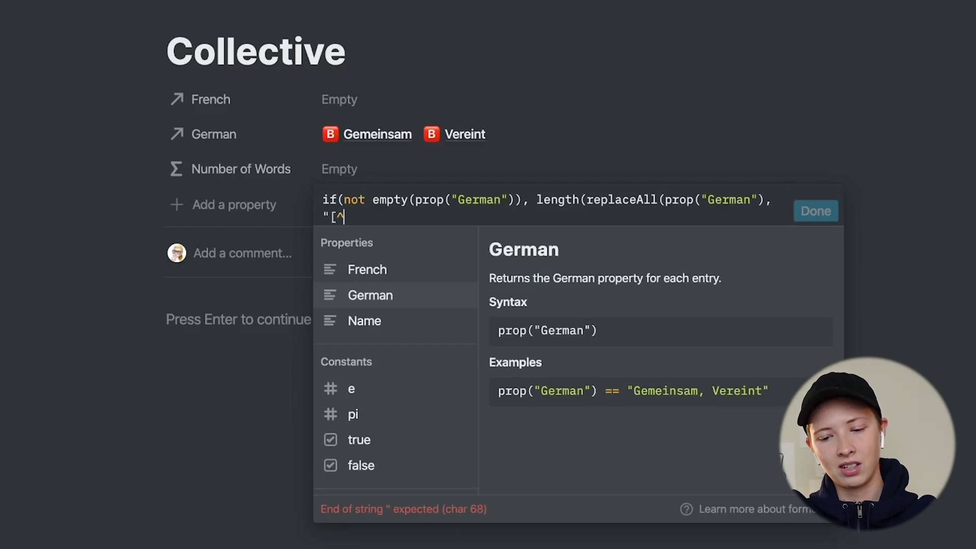
{"action": "type", "text": ",]\""}
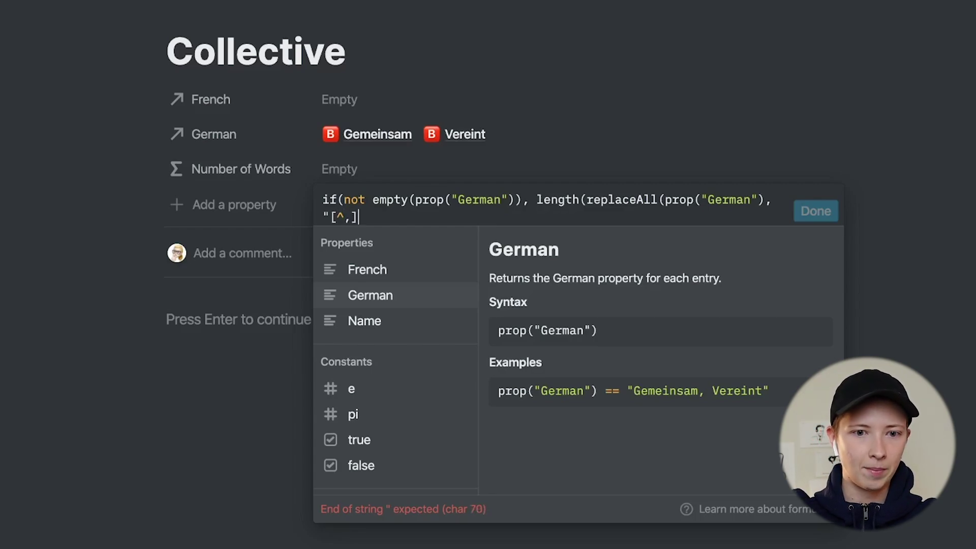
{"action": "type", "text": ","}
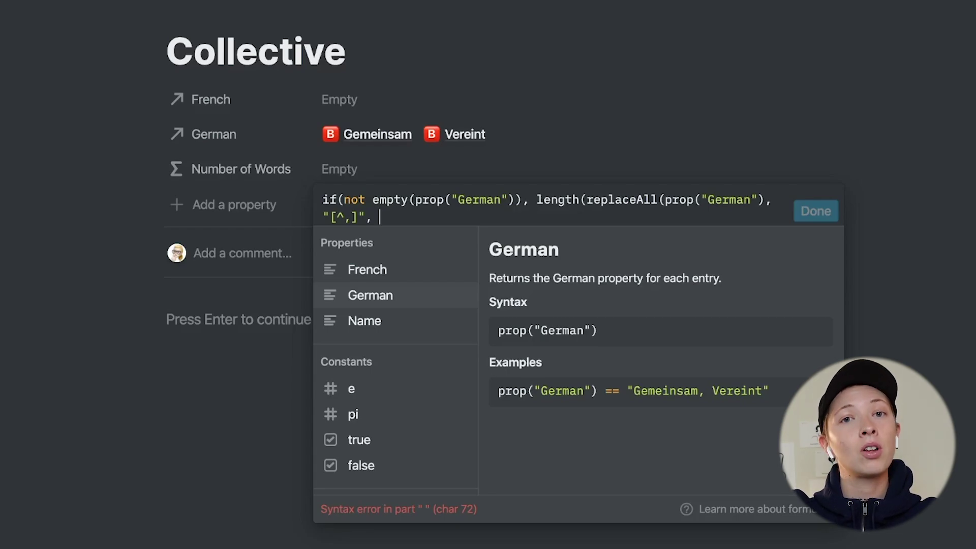
{"action": "type", "text": "\"\""}
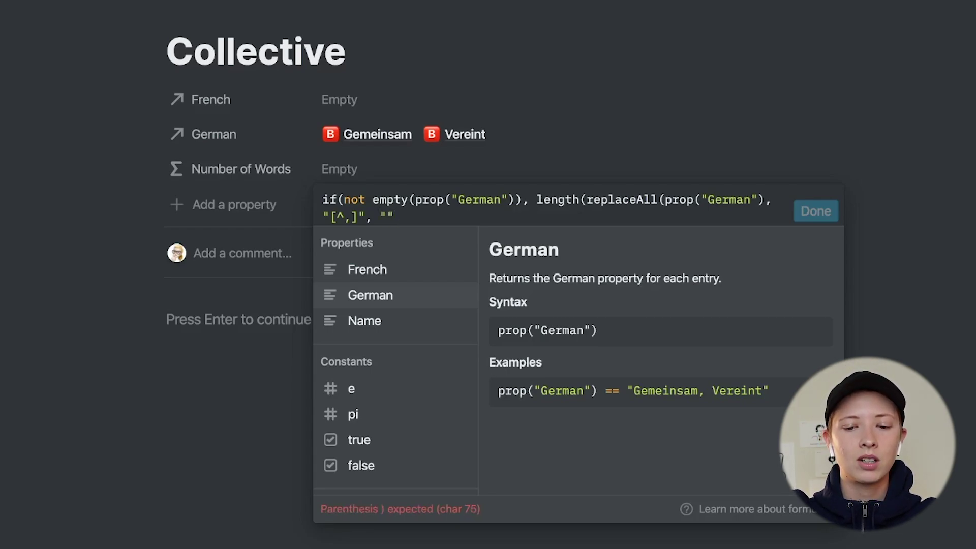
{"action": "type", "text": ")) "}
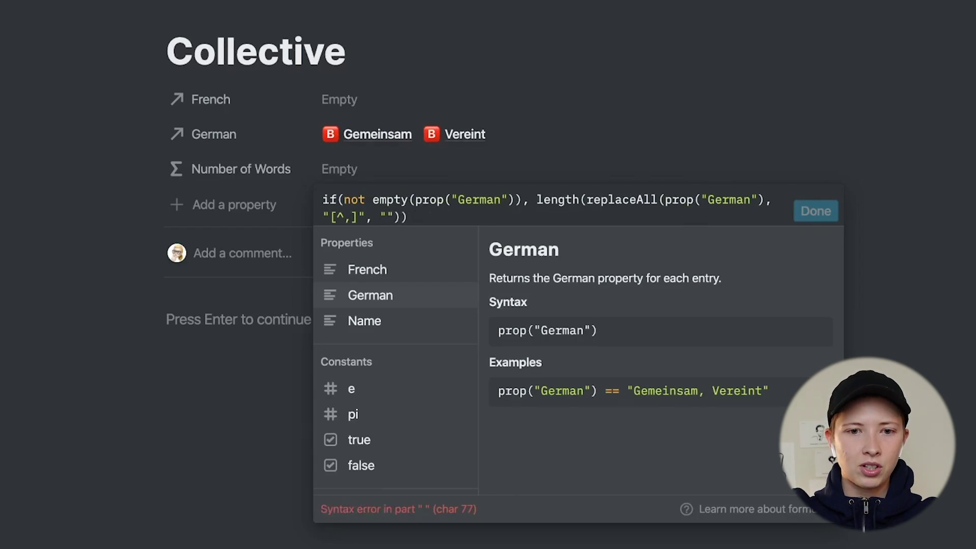
- Complete the Number of Words formula with + 1 and a fallback value of 0, and apply it to the Collective entry
{"action": "type", "text": "++"}
{"action": "key", "text": "BackSpace"}
{"action": "key", "text": "BackSpace"}
{"action": "type", "text": "1, 0"}
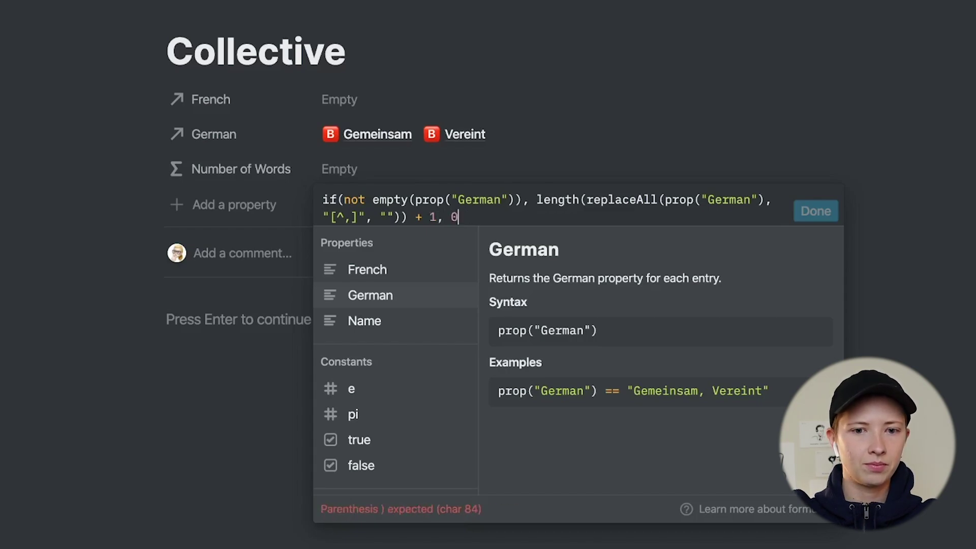
{"action": "left_click", "coordinate": [813, 210]}
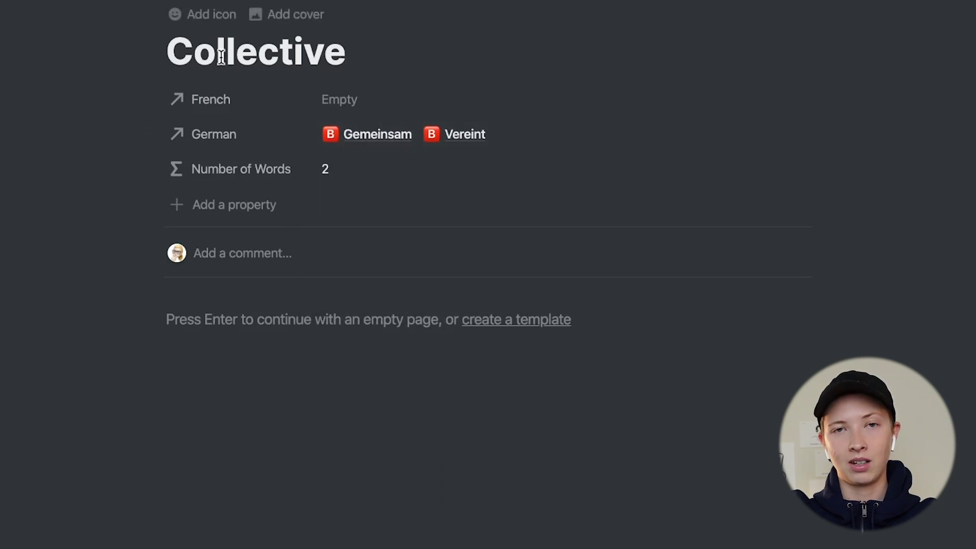
{"action": "left_click_drag", "start_coordinate": [218, 51], "coordinate": [351, 59]}
{"action": "left_click", "coordinate": [352, 59]}
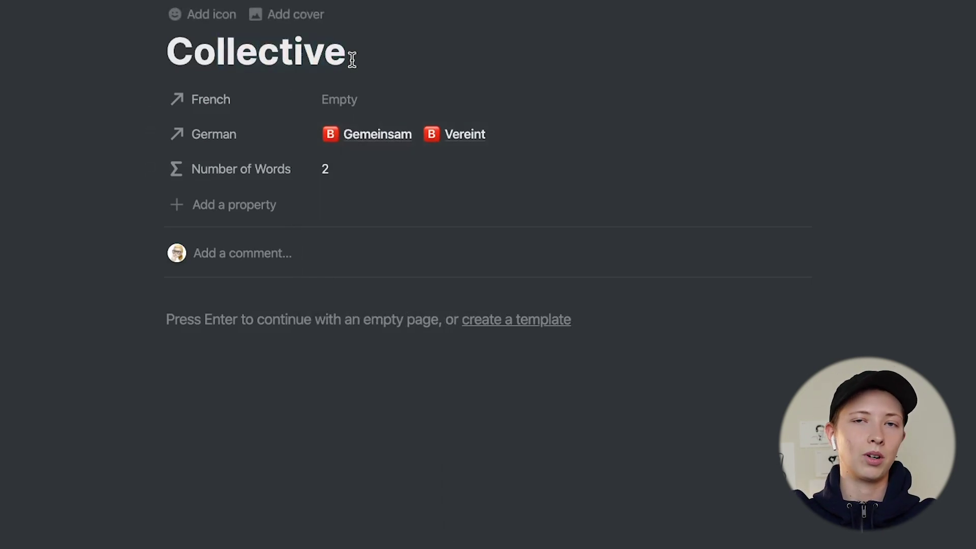
- Copy the whole Number of Words expression and append a second copy of it, joined to the first with +
{"action": "left_click", "coordinate": [355, 173]}
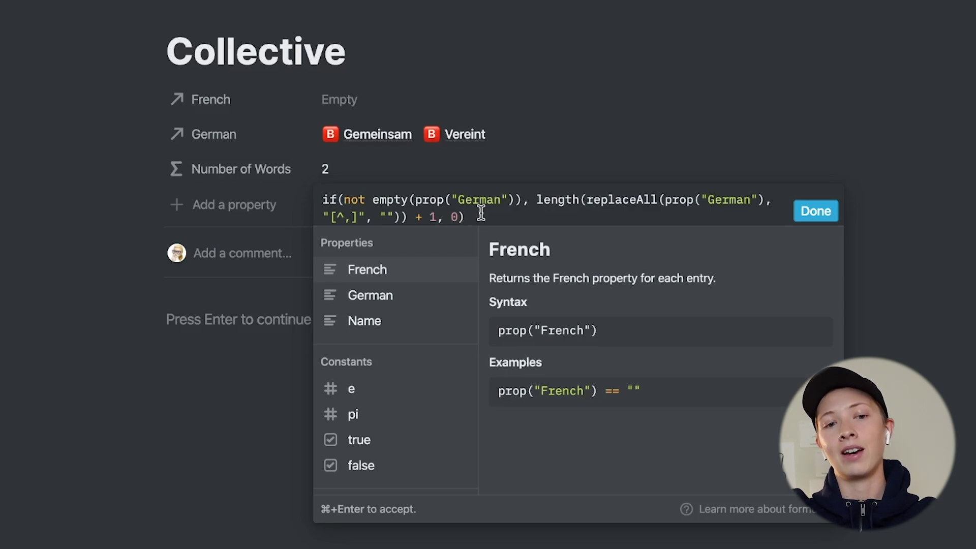
{"action": "left_click_drag", "start_coordinate": [477, 216], "coordinate": [327, 203]}
{"action": "left_click", "coordinate": [379, 204]}
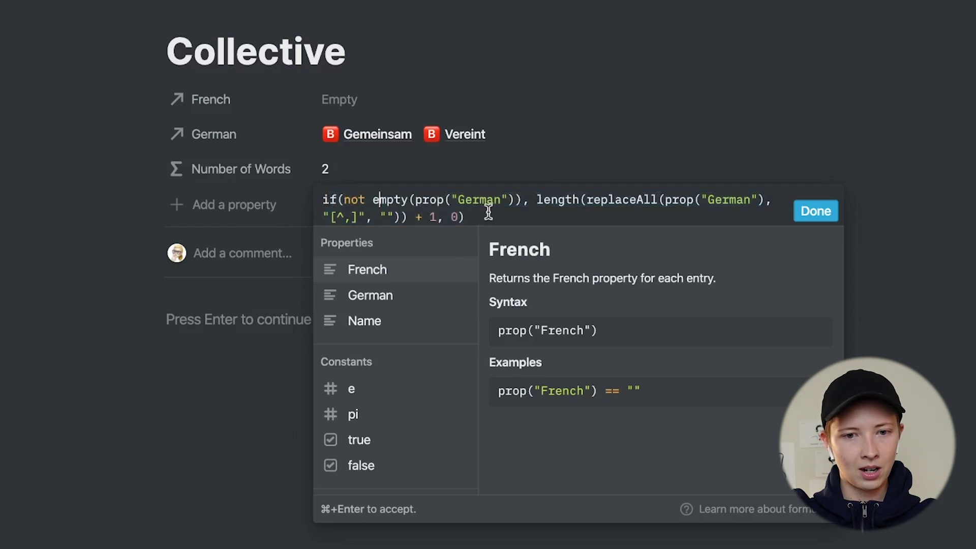
{"action": "left_click_drag", "start_coordinate": [489, 211], "coordinate": [316, 199]}
{"action": "key", "text": "super+c"}
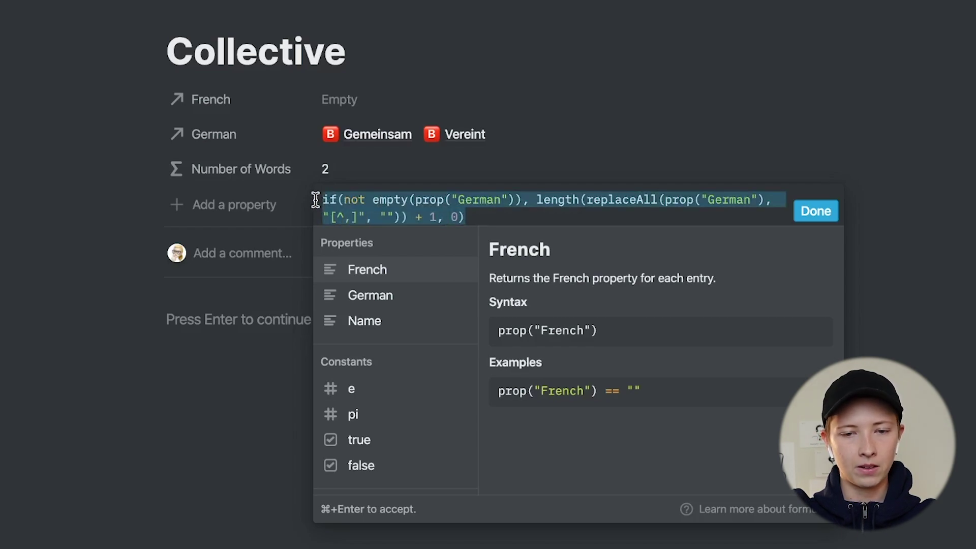
{"action": "left_click", "coordinate": [503, 219]}
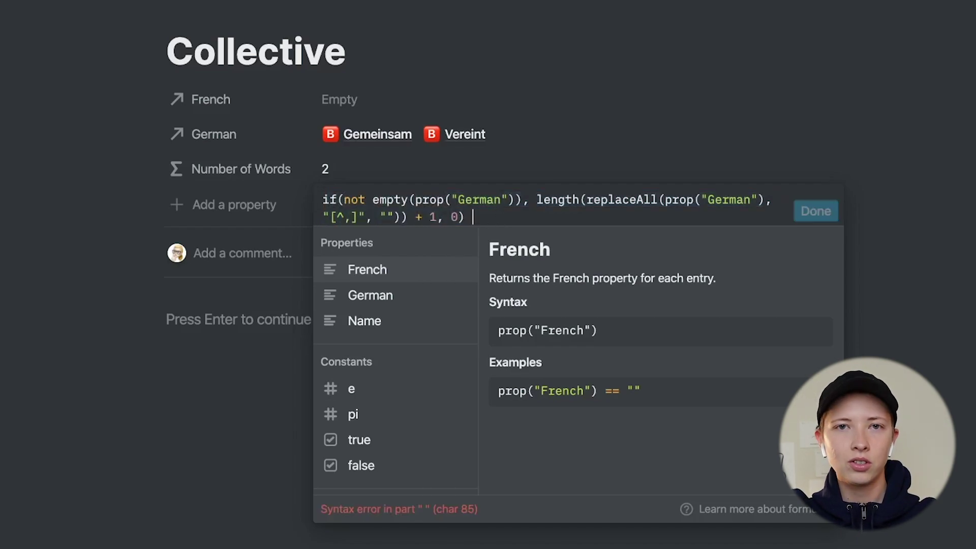
{"action": "type", "text": "+"}
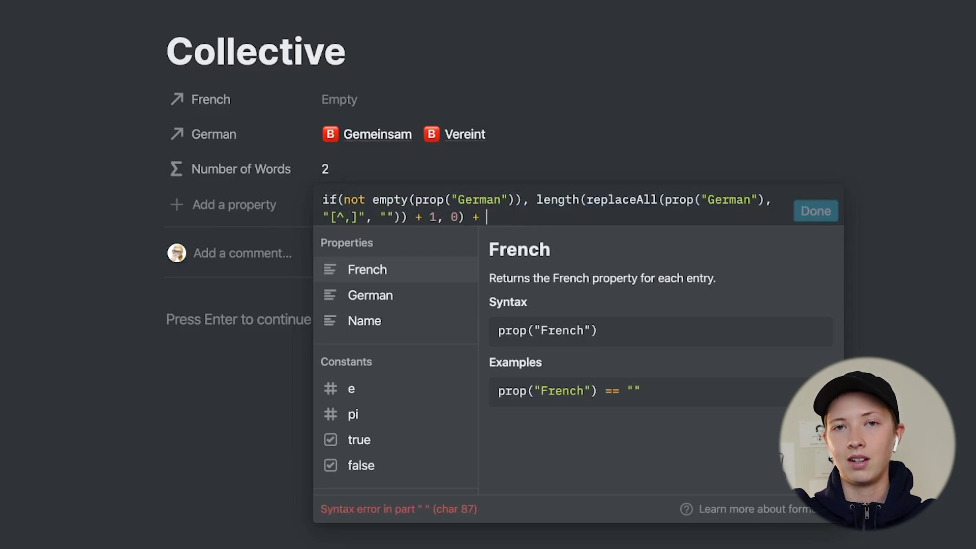
{"action": "key", "text": "super+v"}
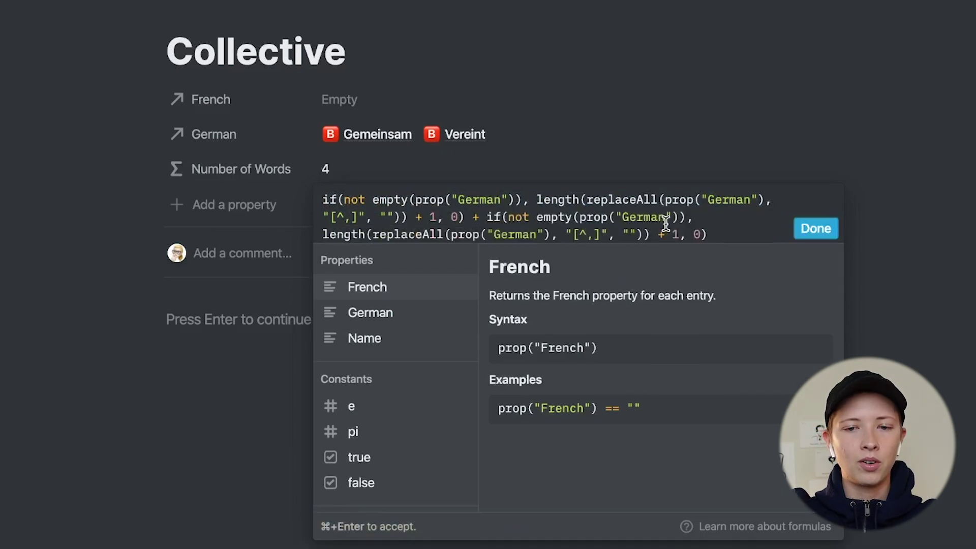
- Replace both German references in the second half of the Number of Words formula with French and apply the formula
{"action": "left_click_drag", "start_coordinate": [665, 222], "coordinate": [624, 224]}
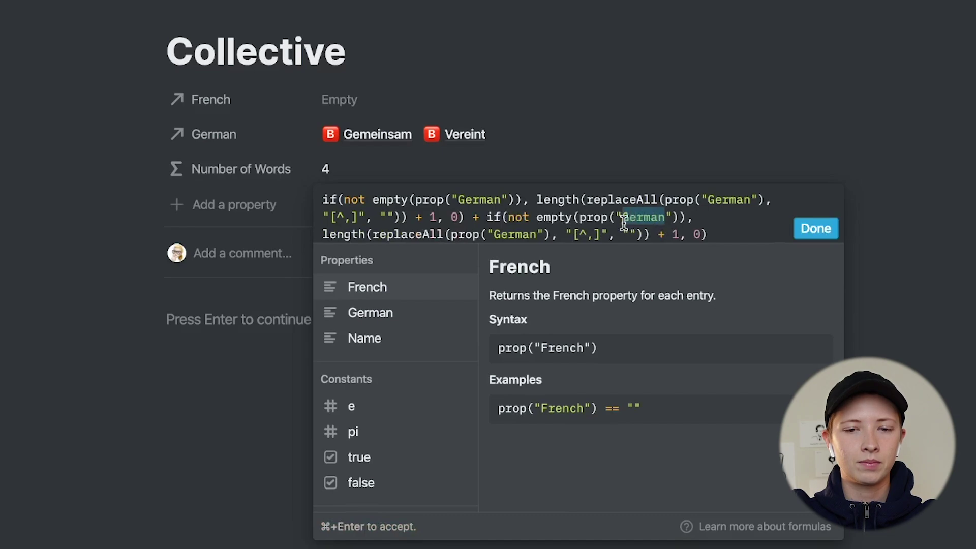
{"action": "key", "text": "BackSpace"}
{"action": "type", "text": "French"}
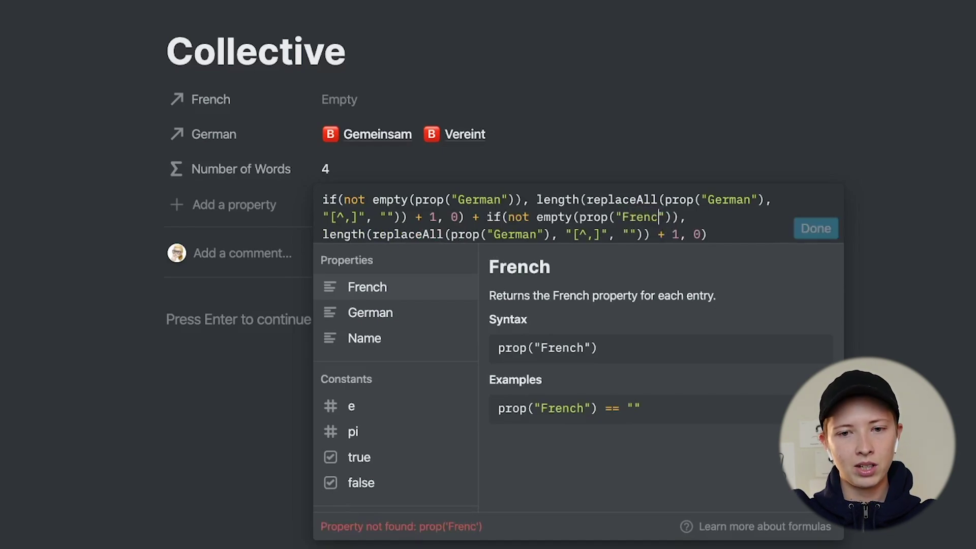
{"action": "left_click_drag", "start_coordinate": [537, 235], "coordinate": [497, 239]}
{"action": "type", "text": "French"}
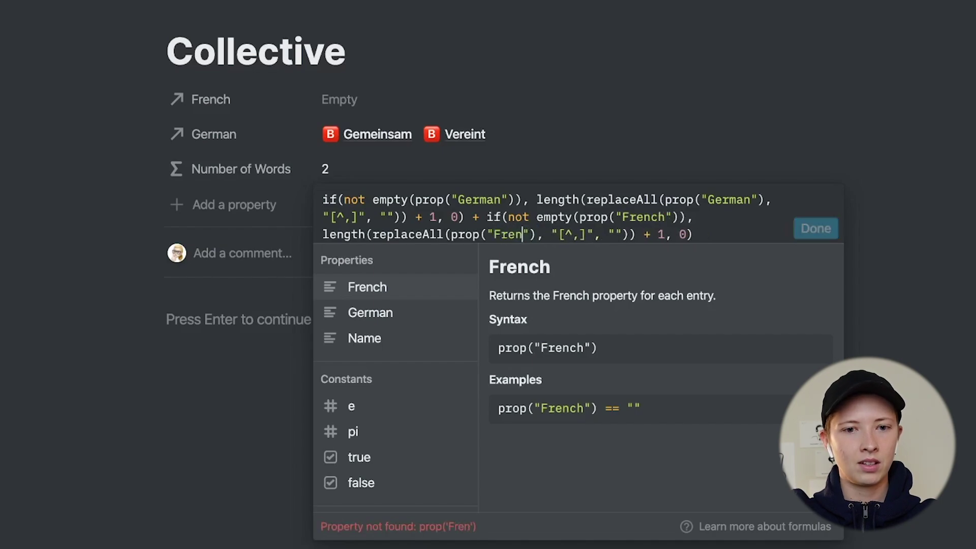
{"action": "left_click", "coordinate": [809, 228]}
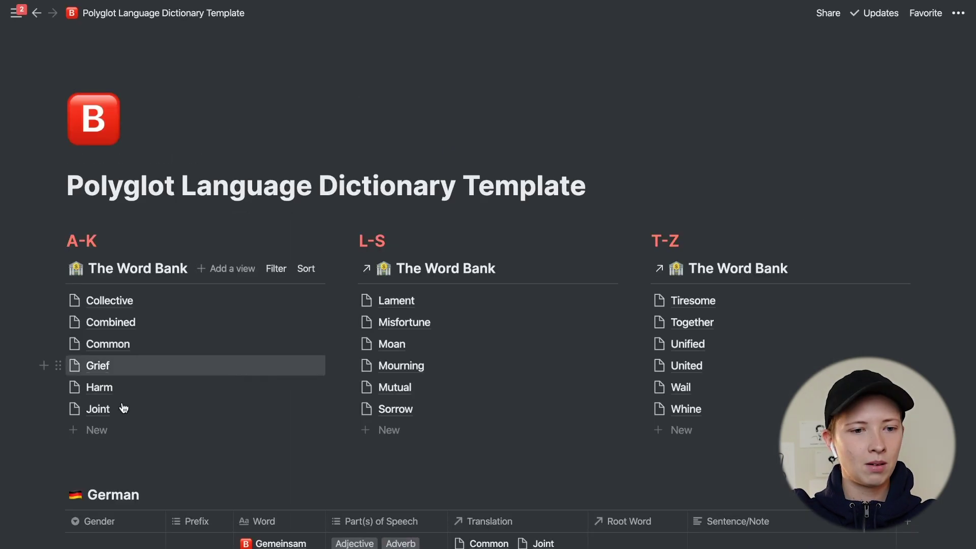
- Widen the A-K column and show the Number of Words property in its Word Bank list view
{"action": "left_click", "coordinate": [441, 415]}
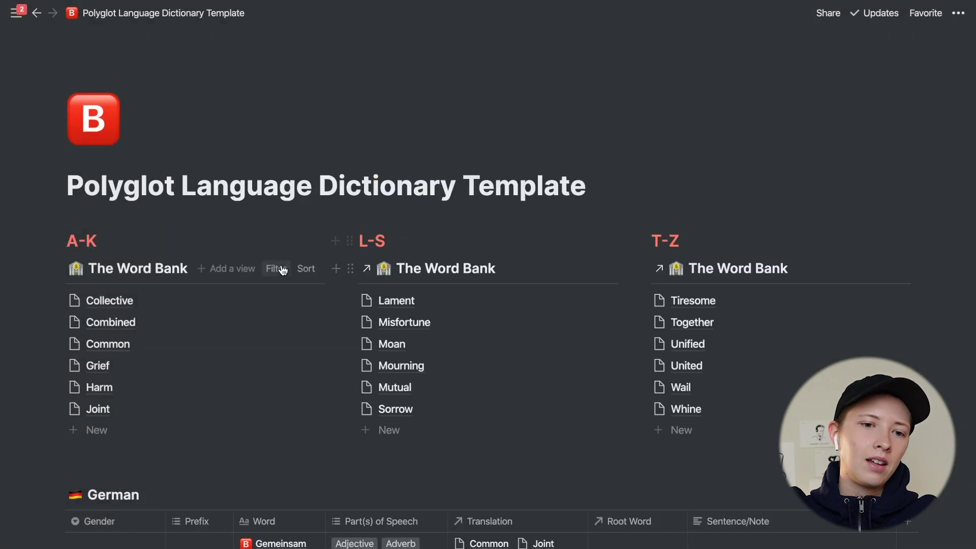
{"action": "key", "text": "Escape"}
{"action": "left_click_drag", "start_coordinate": [339, 224], "coordinate": [390, 233]}
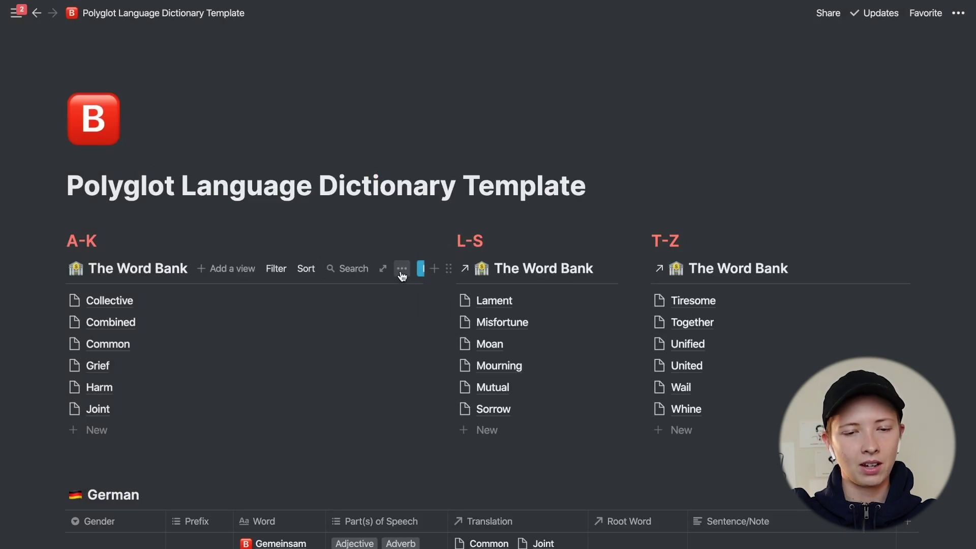
{"action": "left_click", "coordinate": [399, 269]}
{"action": "left_click", "coordinate": [445, 372]}
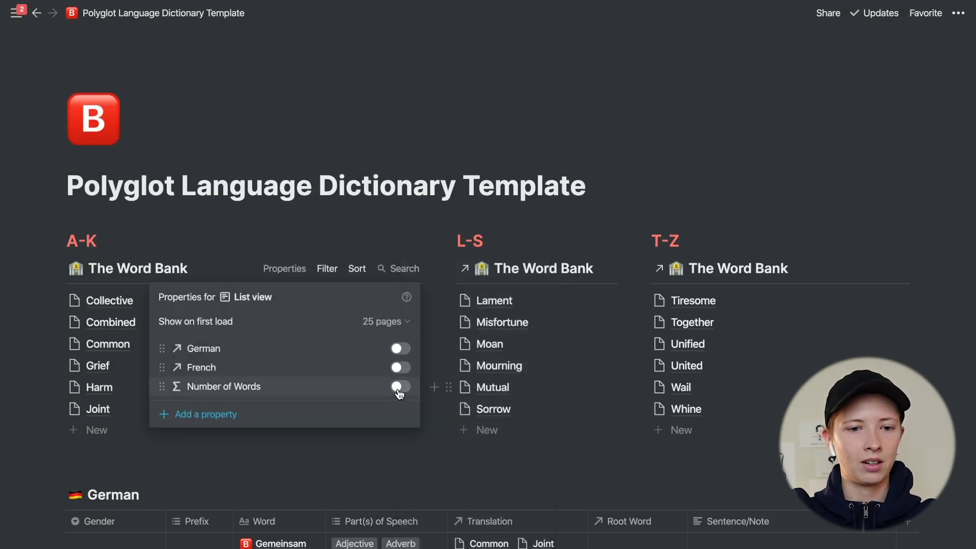
{"action": "left_click", "coordinate": [400, 386]}
{"action": "left_click", "coordinate": [529, 300]}
- Duplicate the French database at the end of the Polyglot Language Dictionary Template page
{"action": "scroll", "coordinate": [531, 300], "scroll_direction": "down", "scroll_amount": 10}
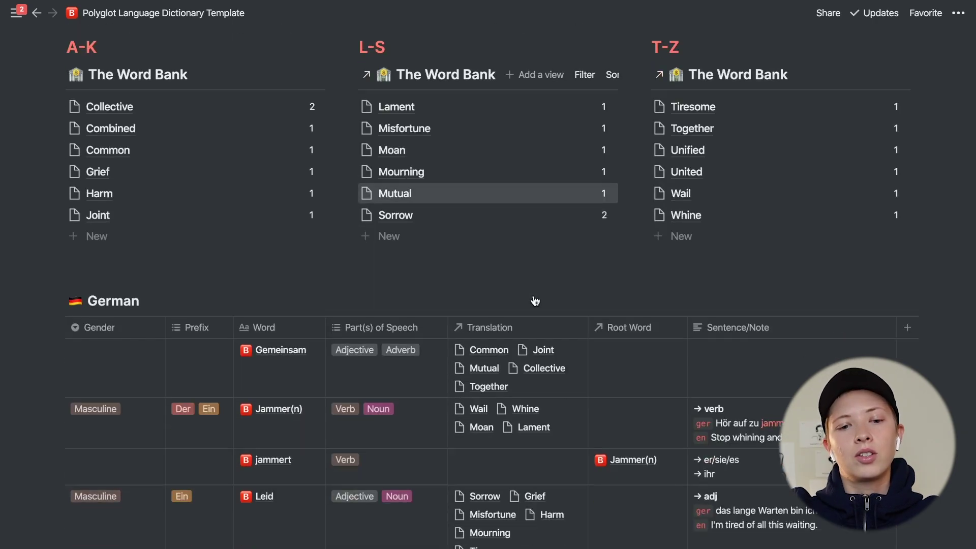
{"action": "scroll", "coordinate": [536, 300], "scroll_direction": "down", "scroll_amount": 3}
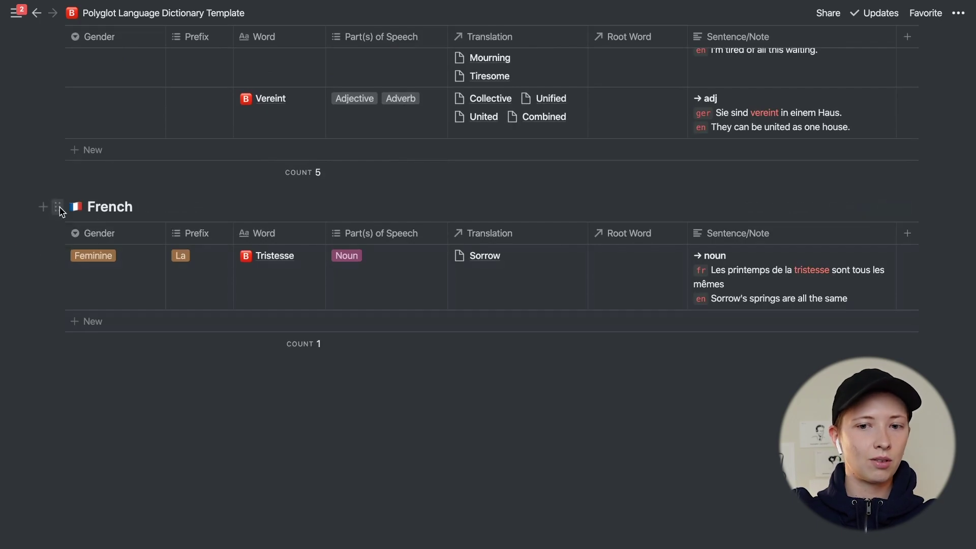
{"action": "left_click", "coordinate": [58, 208]}
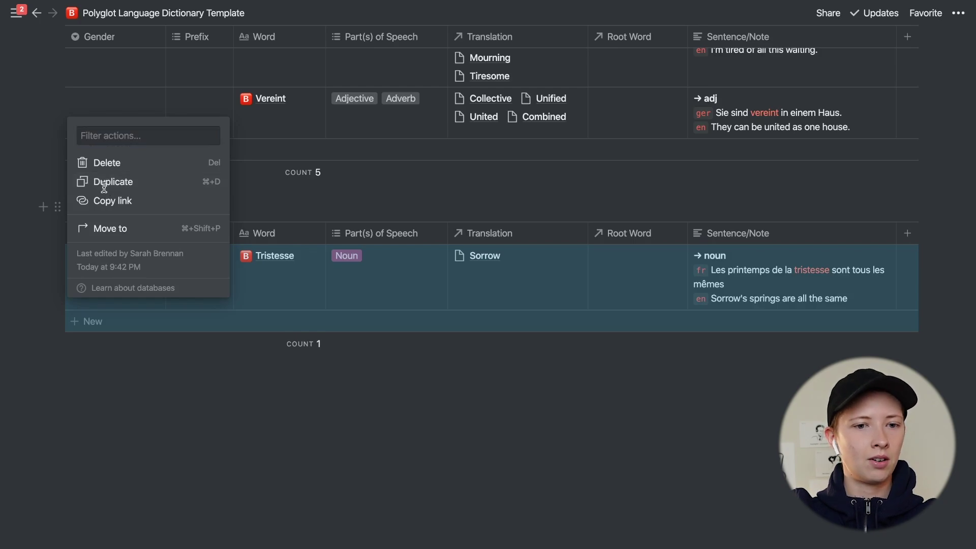
{"action": "left_click", "coordinate": [106, 188]}
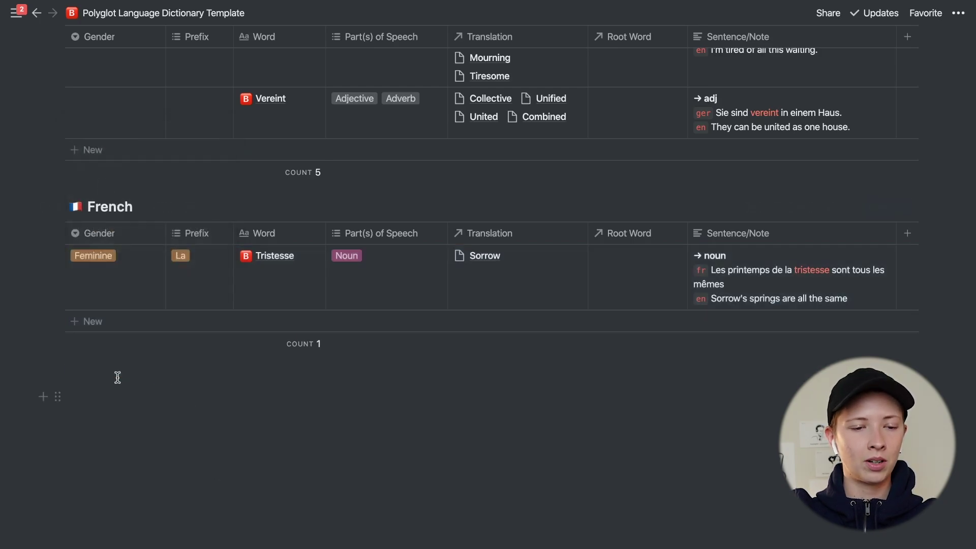
- Rename the duplicated French database as Spanish and change its icon to the Spanish flag
{"action": "left_click", "coordinate": [186, 381]}
{"action": "left_click_drag", "start_coordinate": [186, 381], "coordinate": [87, 380]}
{"action": "type", "text": "Spanish"}
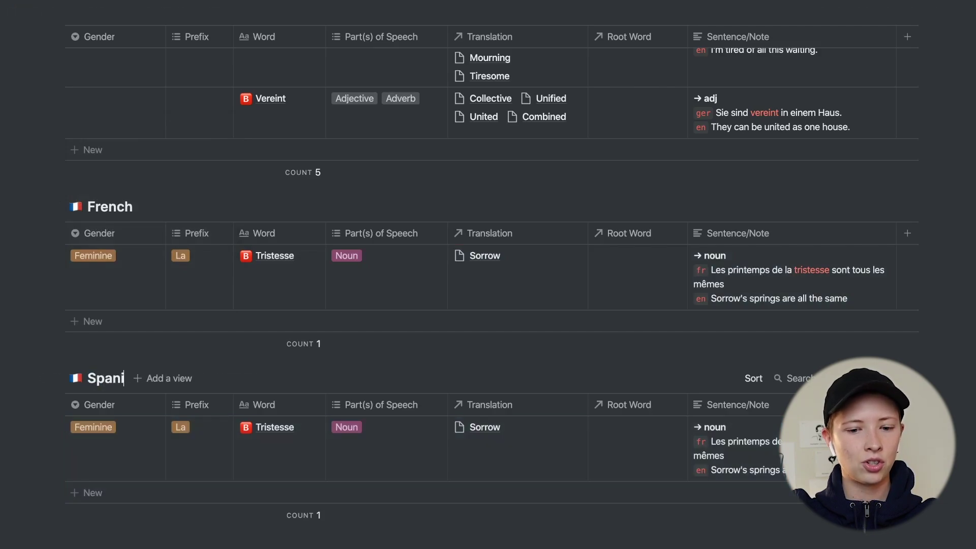
{"action": "left_click", "coordinate": [77, 379]}
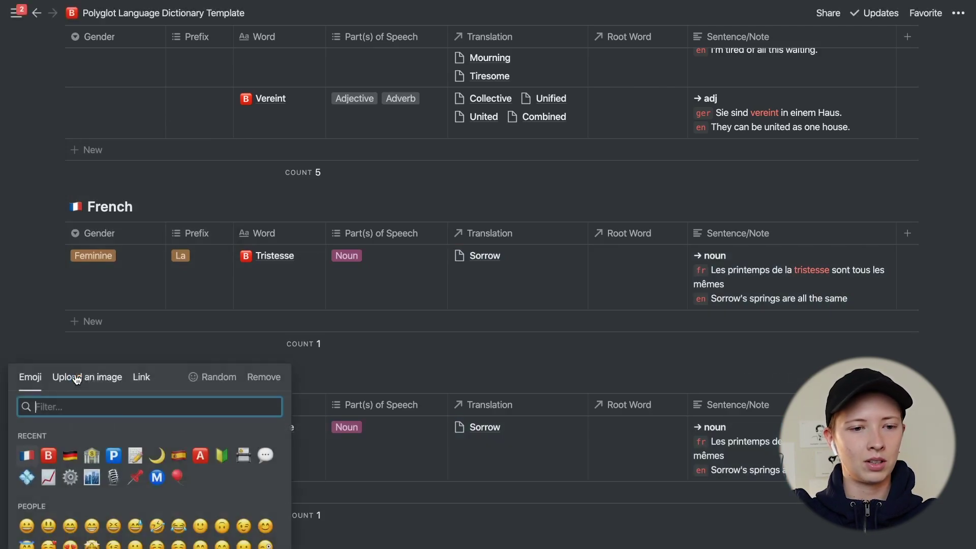
{"action": "left_click", "coordinate": [178, 455]}
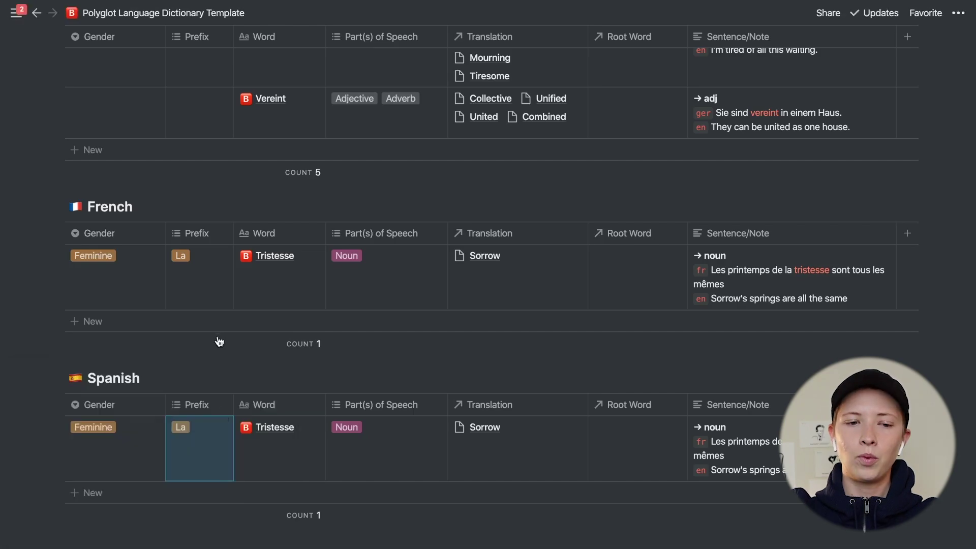
- Delete the Tristesse entry from the Spanish table
{"action": "left_click", "coordinate": [203, 450]}
{"action": "key", "text": "Escape"}
{"action": "key", "text": "Escape"}
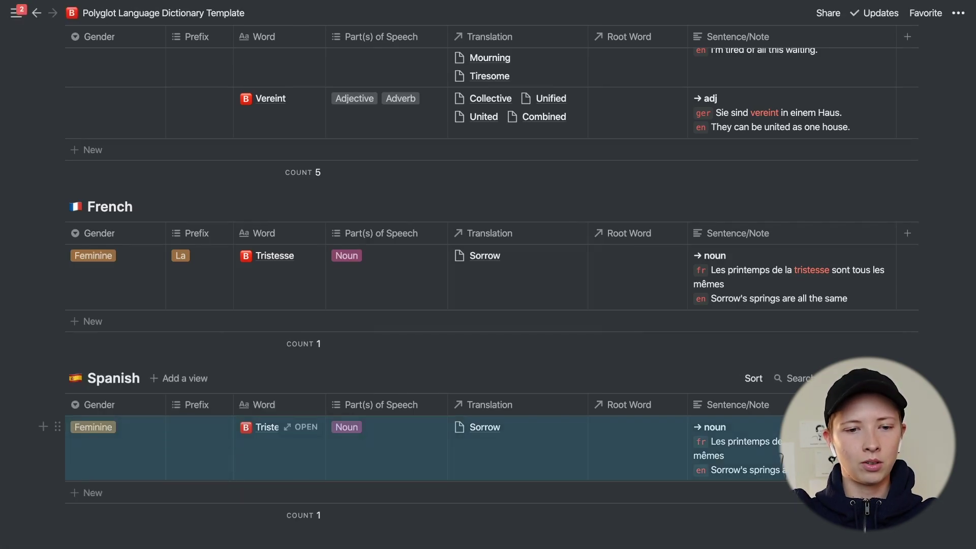
{"action": "key", "text": "Delete"}
- Add a new Spanish entry and set its Rollup Hide property to roll up Related to Copy of French (Translation)
{"action": "left_click", "coordinate": [189, 428]}
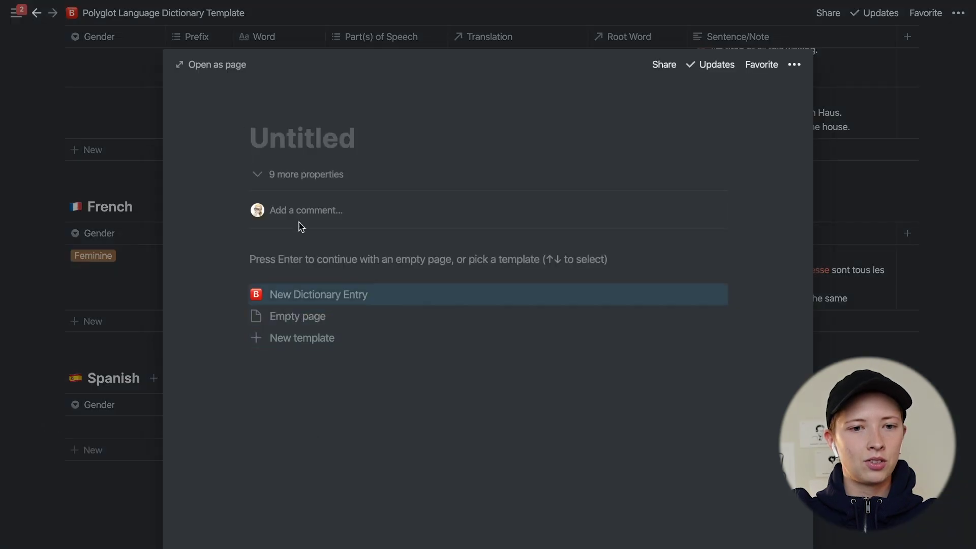
{"action": "left_click", "coordinate": [300, 176]}
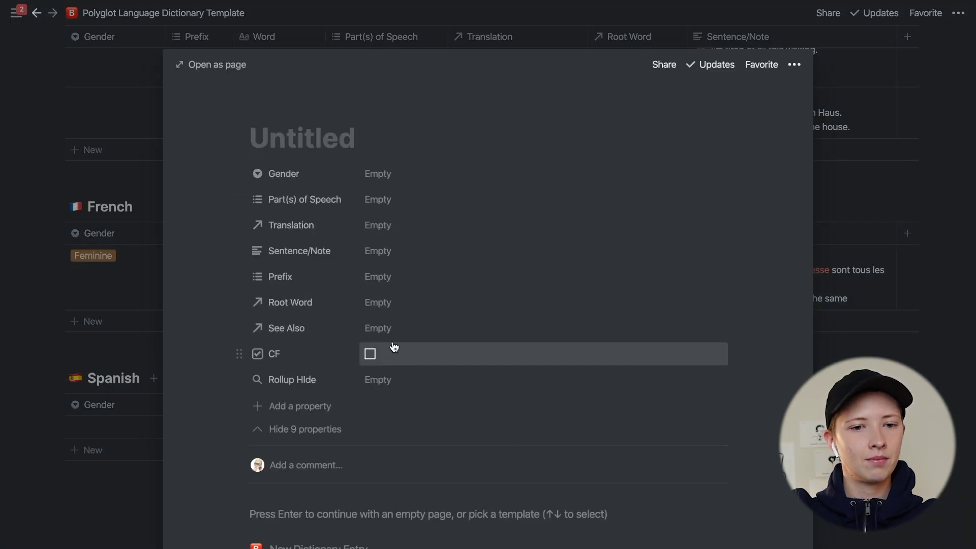
{"action": "left_click", "coordinate": [399, 388]}
{"action": "left_click", "coordinate": [411, 480]}
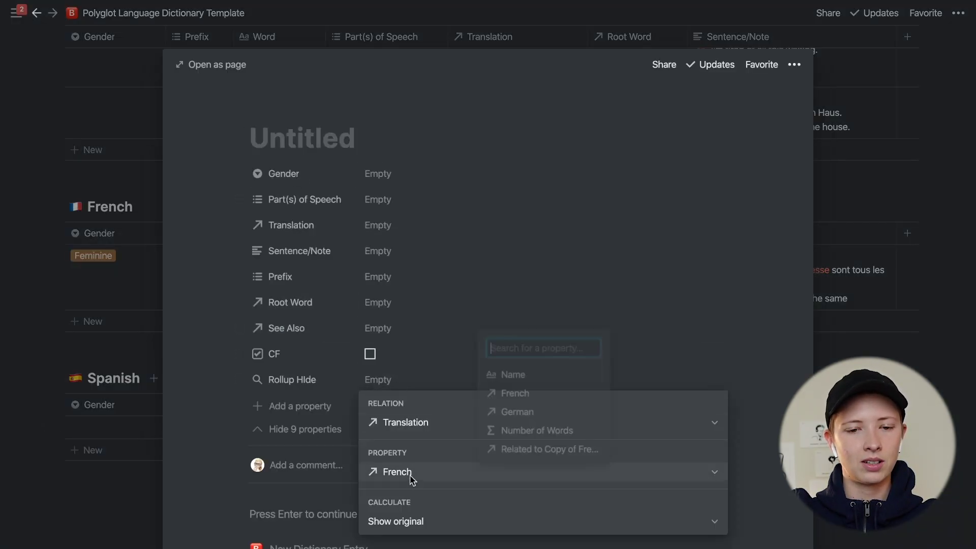
{"action": "left_click", "coordinate": [523, 454]}
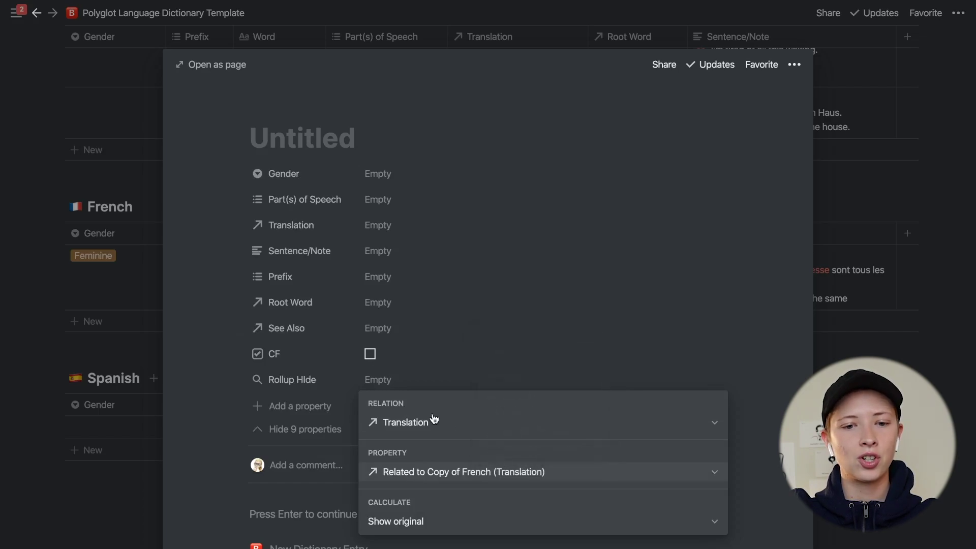
{"action": "key", "text": "Escape"}
{"action": "left_click", "coordinate": [116, 307]}
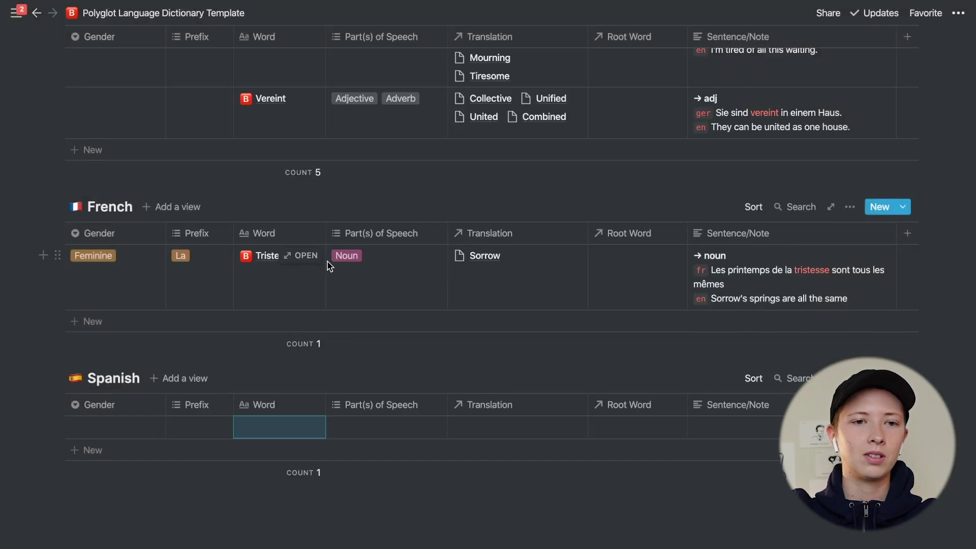
- In the Combined word bank entry, rename the Related to Copy of French relation as Spanish and place it above Number of Words
{"action": "scroll", "coordinate": [328, 262], "scroll_direction": "up", "scroll_amount": 8}
{"action": "scroll", "coordinate": [328, 262], "scroll_direction": "up", "scroll_amount": 5}
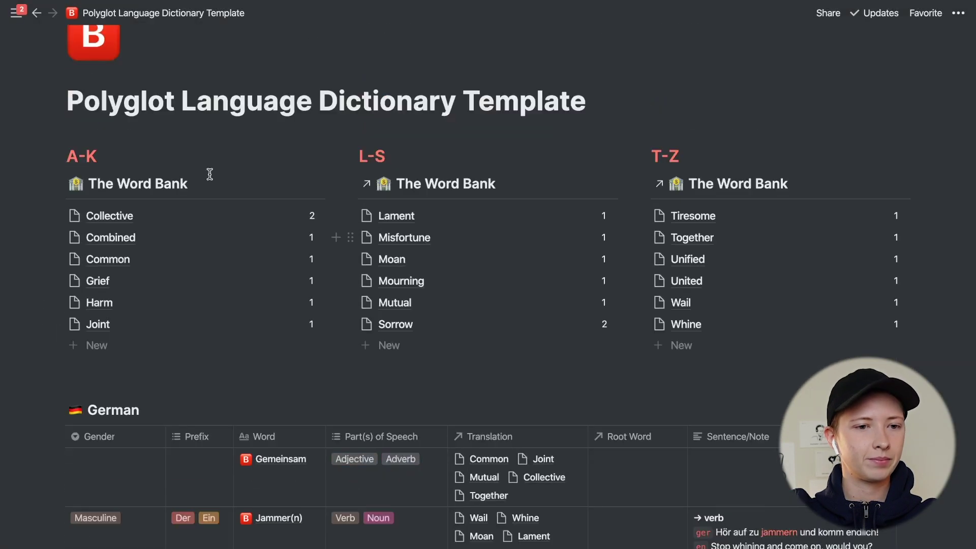
{"action": "left_click", "coordinate": [110, 237]}
{"action": "left_click", "coordinate": [310, 251]}
{"action": "type", "text": "Spanish"}
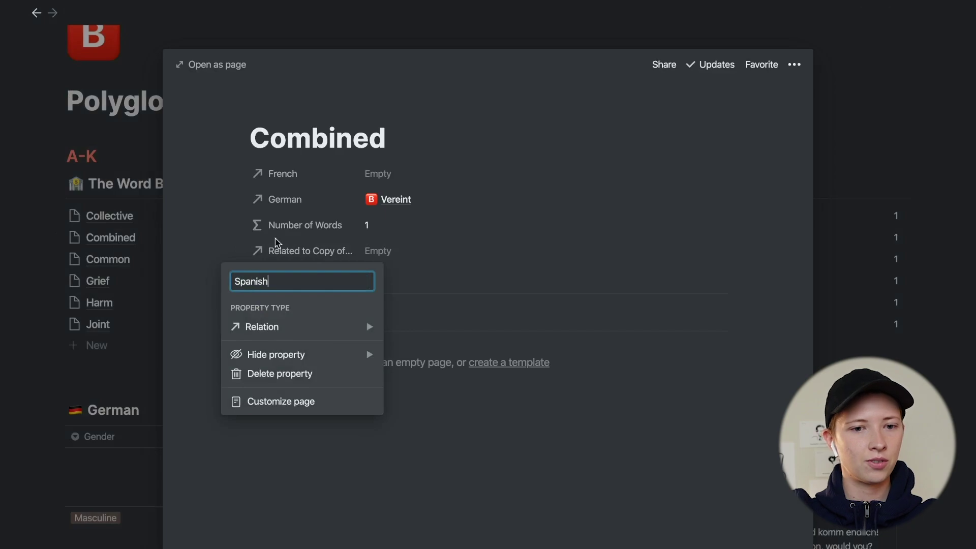
{"action": "left_click", "coordinate": [243, 254]}
{"action": "left_click_drag", "start_coordinate": [238, 250], "coordinate": [244, 220]}
{"action": "left_click", "coordinate": [412, 254]}
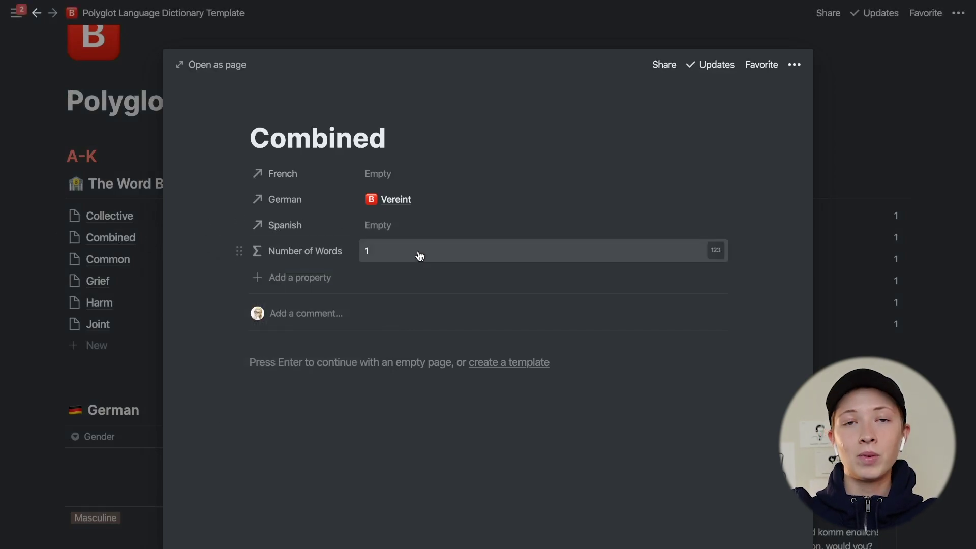
- Append a plus sign and a copy of the French counting clause to the end of the Number of Words formula
{"action": "left_click", "coordinate": [412, 256]}
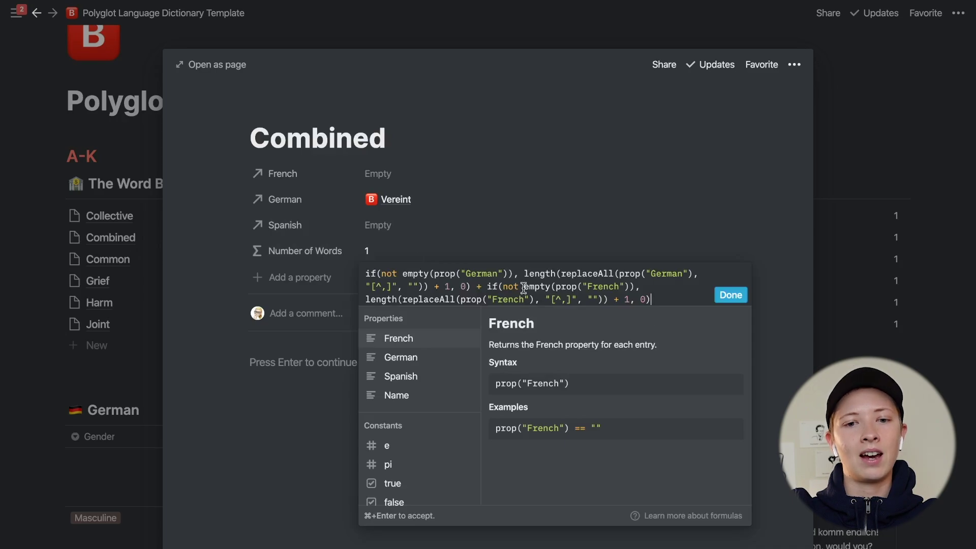
{"action": "left_click_drag", "start_coordinate": [478, 290], "coordinate": [658, 302]}
{"action": "key", "text": "super+c"}
{"action": "left_click", "coordinate": [674, 300]}
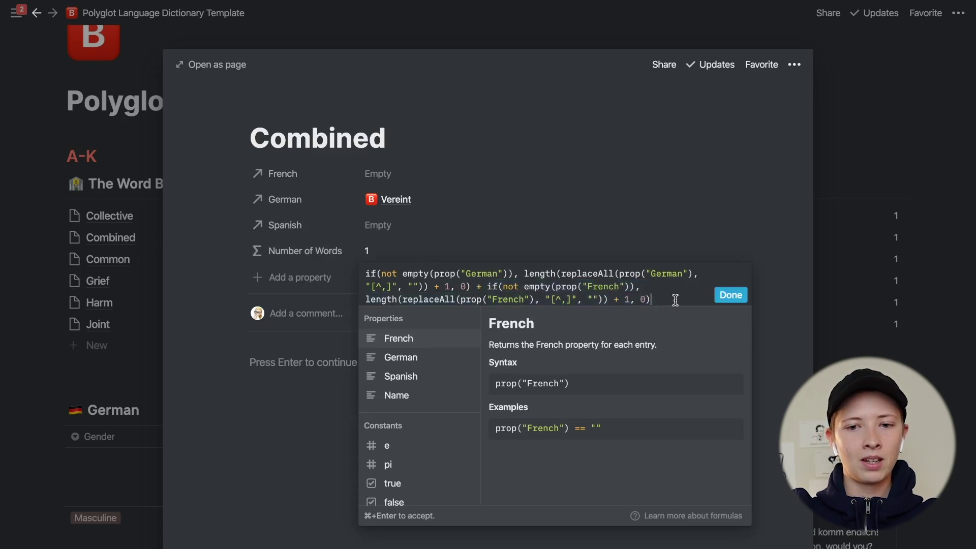
{"action": "type", "text": "+"}
{"action": "key", "text": "super+v"}
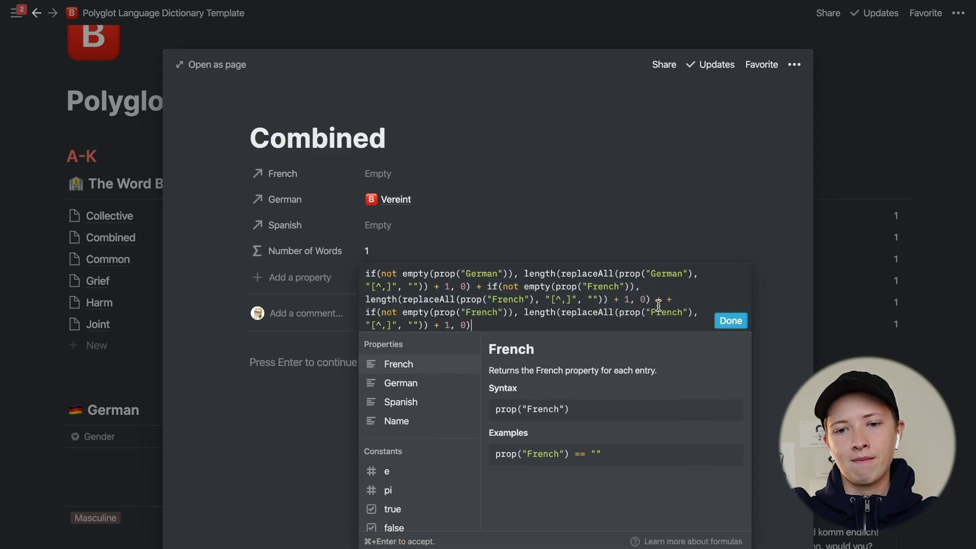
- Change both French references in the copied formula clause to Spanish and remove the surplus plus sign before it
{"action": "left_click_drag", "start_coordinate": [497, 312], "coordinate": [466, 314]}
{"action": "type", "text": "Spanish"}
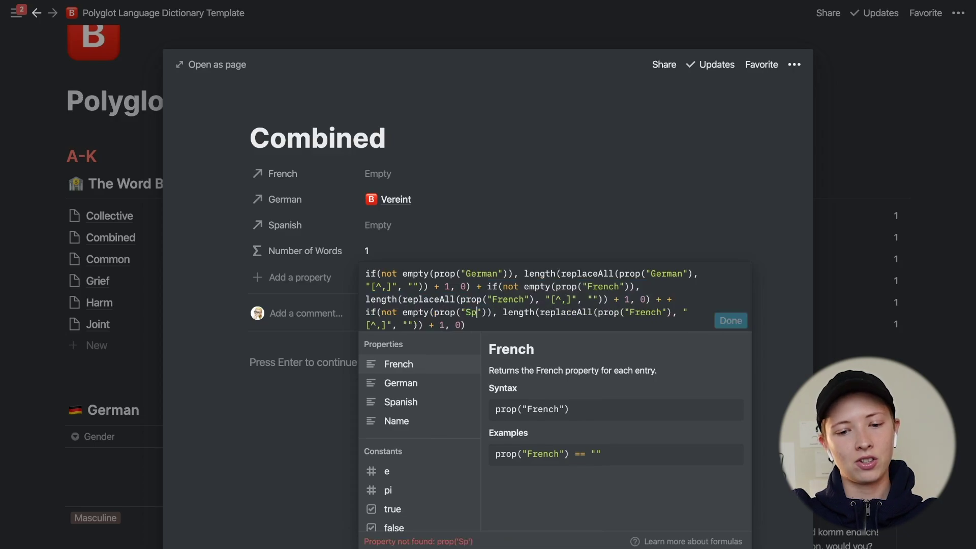
{"action": "left_click_drag", "start_coordinate": [686, 316], "coordinate": [656, 315]}
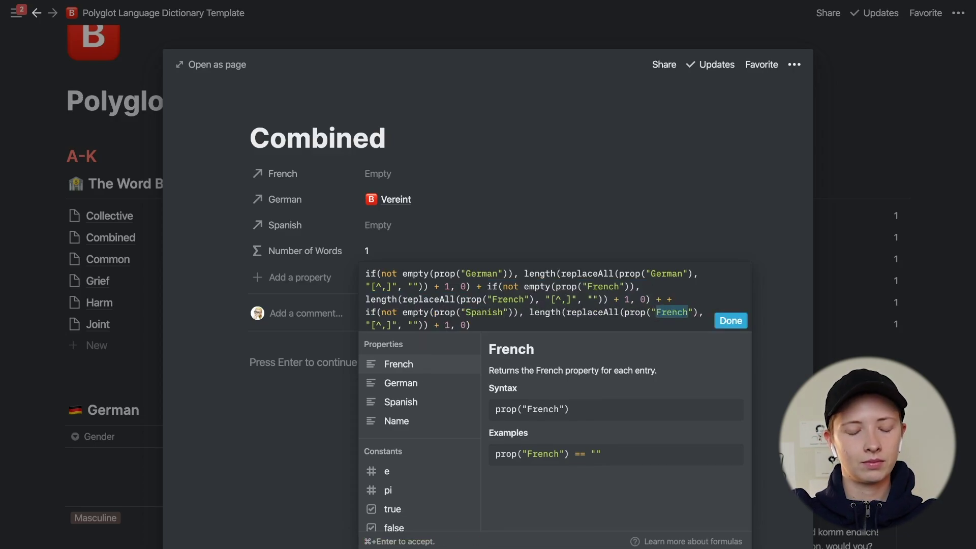
{"action": "type", "text": "Spanish"}
{"action": "left_click", "coordinate": [663, 299]}
{"action": "key", "text": "BackSpace"}
{"action": "key", "text": "BackSpace"}
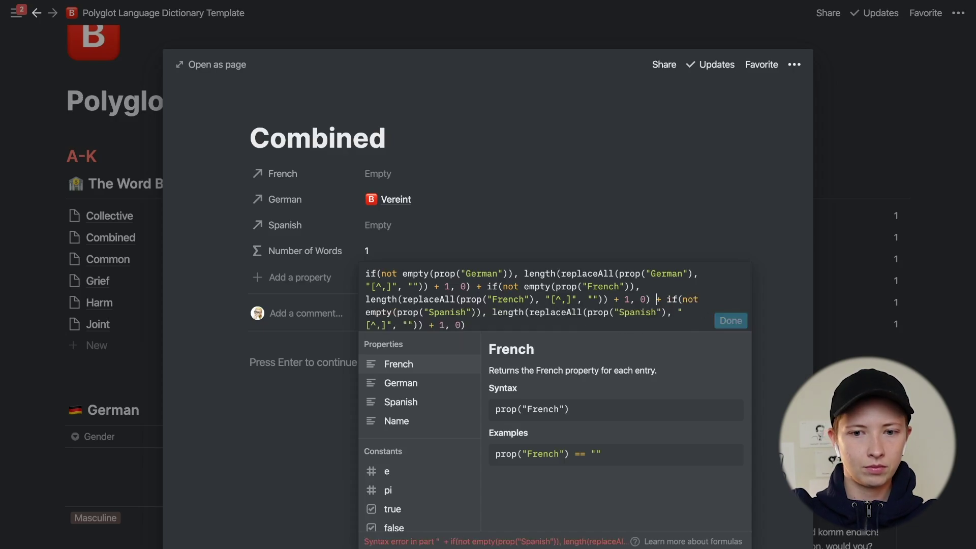
{"action": "key", "text": "BackSpace"}
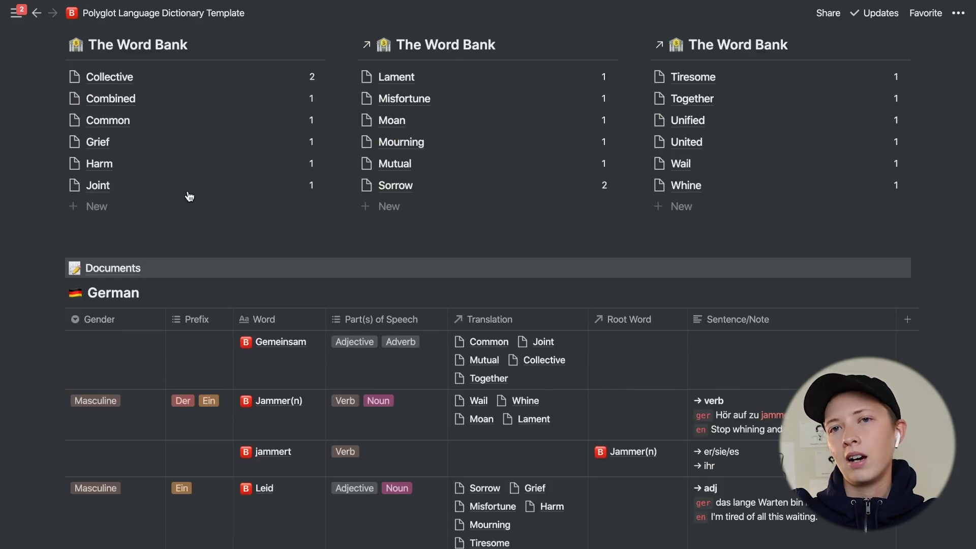
- Open the New Translation page inside Documents and remove the extra blank line between the French paragraphs
{"action": "left_click", "coordinate": [112, 269]}
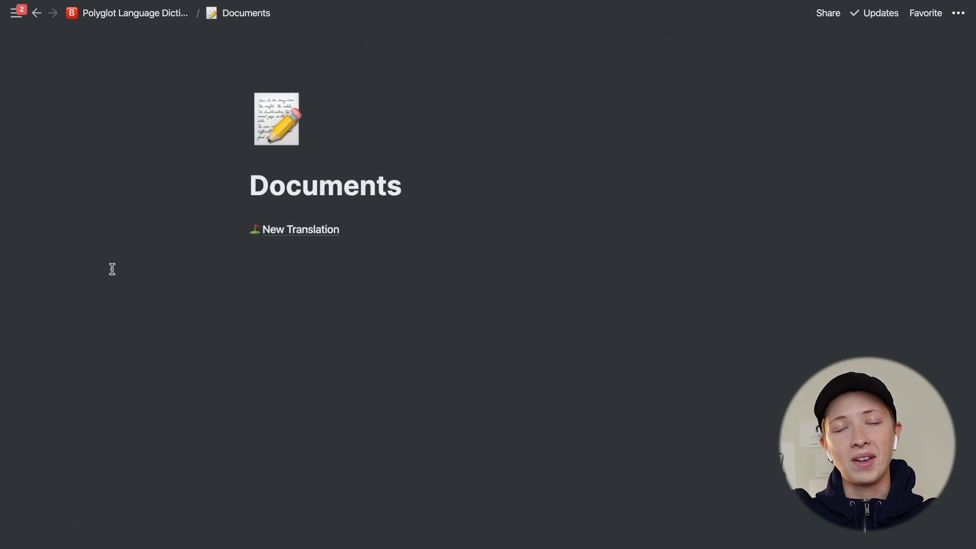
{"action": "left_click", "coordinate": [283, 229]}
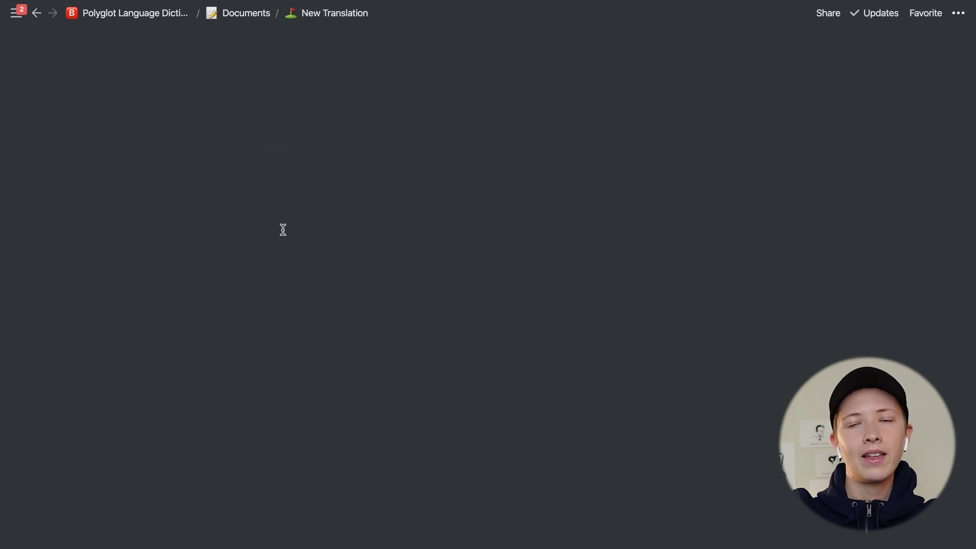
{"action": "scroll", "coordinate": [283, 230], "scroll_direction": "down", "scroll_amount": 2}
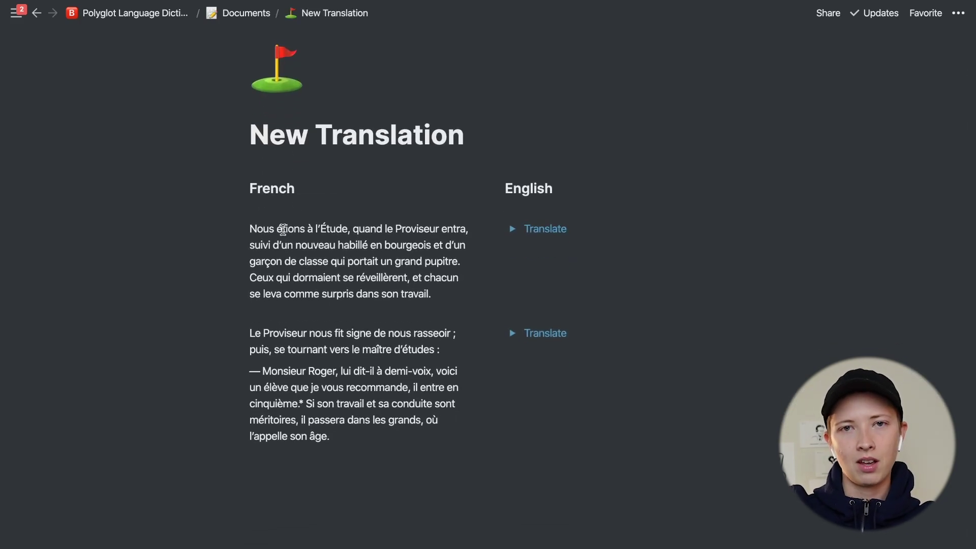
{"action": "left_click_drag", "start_coordinate": [250, 229], "coordinate": [376, 429]}
{"action": "left_click", "coordinate": [524, 386]}
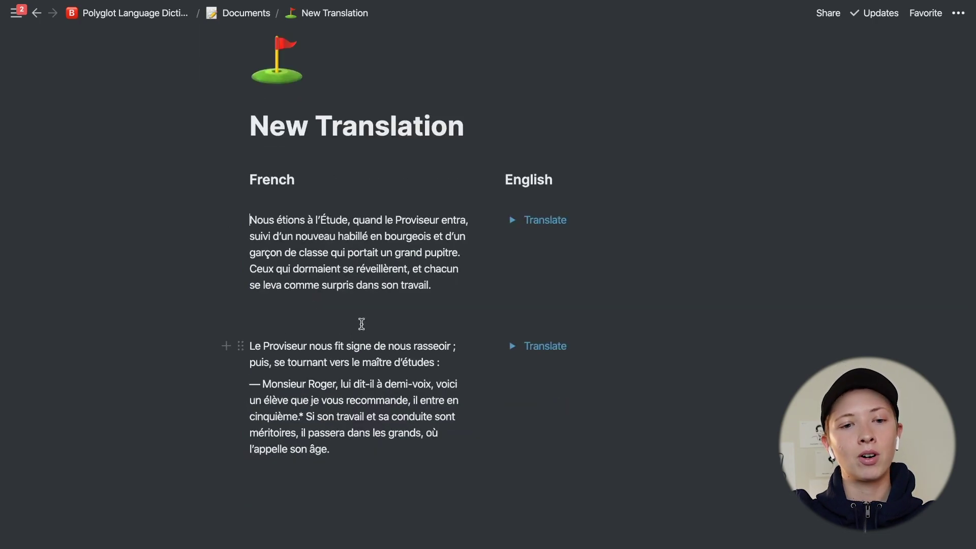
{"action": "left_click", "coordinate": [331, 316]}
{"action": "key", "text": "BackSpace"}
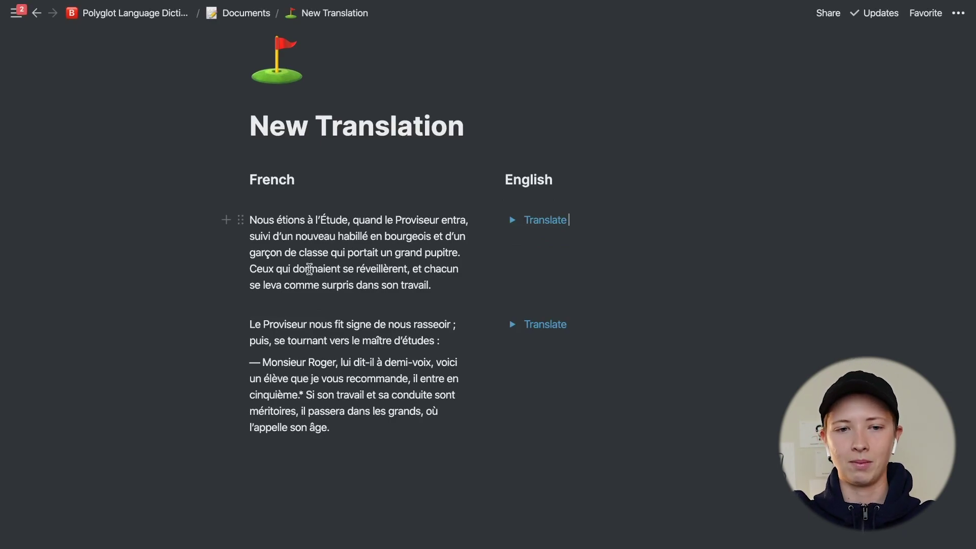
- Replace the word dormaient in the first French paragraph with an inline new page named dormaient, choosing to create it in another page
{"action": "left_click_drag", "start_coordinate": [294, 270], "coordinate": [340, 272]}
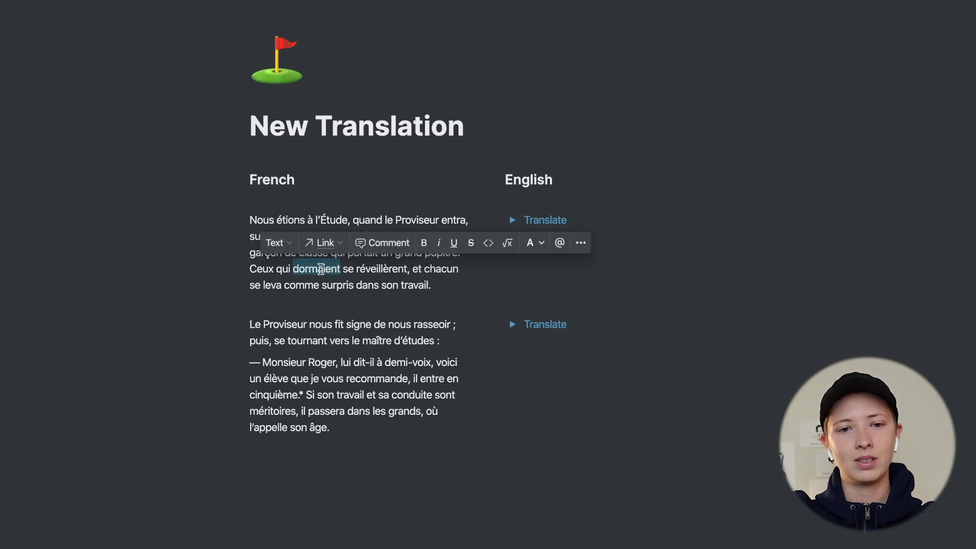
{"action": "key", "text": "BackSpace"}
{"action": "type", "text": "+"}
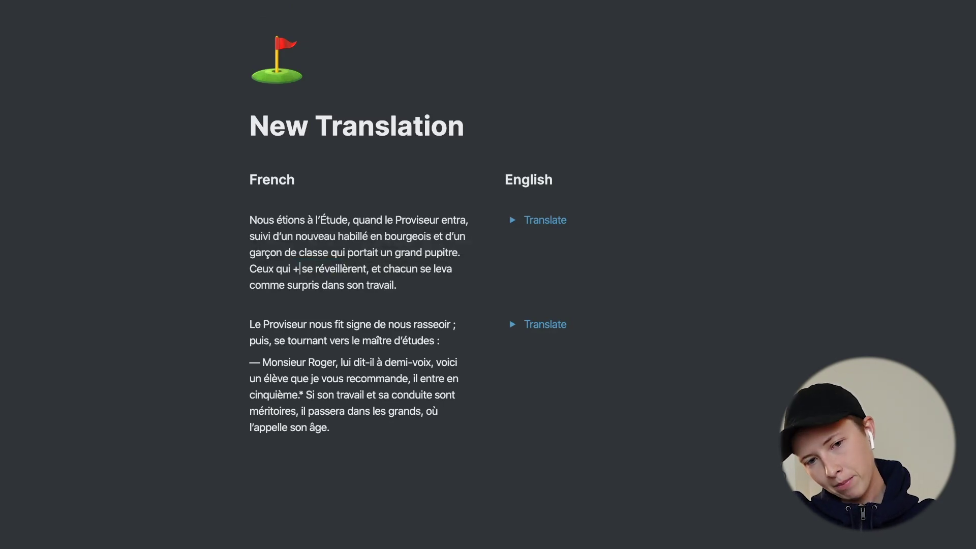
{"action": "type", "text": "dormaient"}
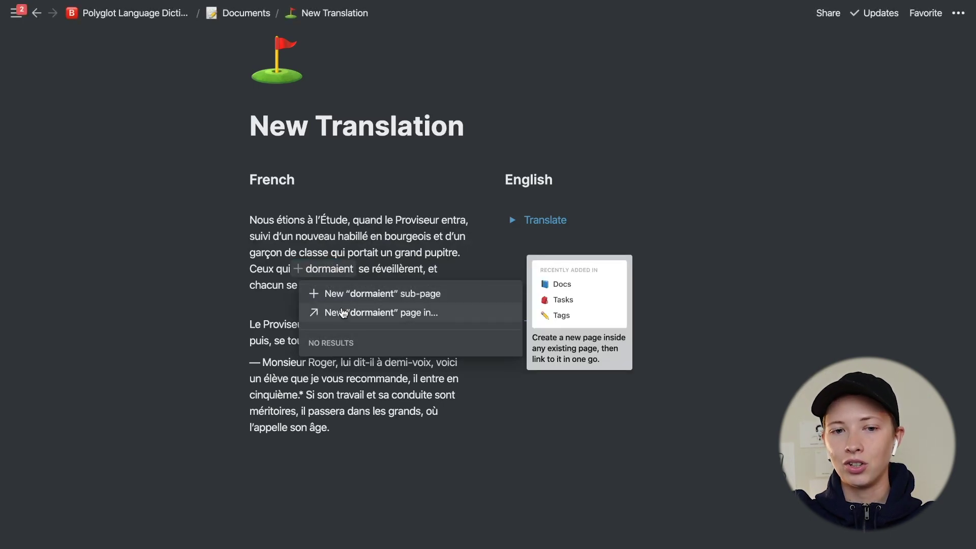
{"action": "left_click", "coordinate": [406, 320]}
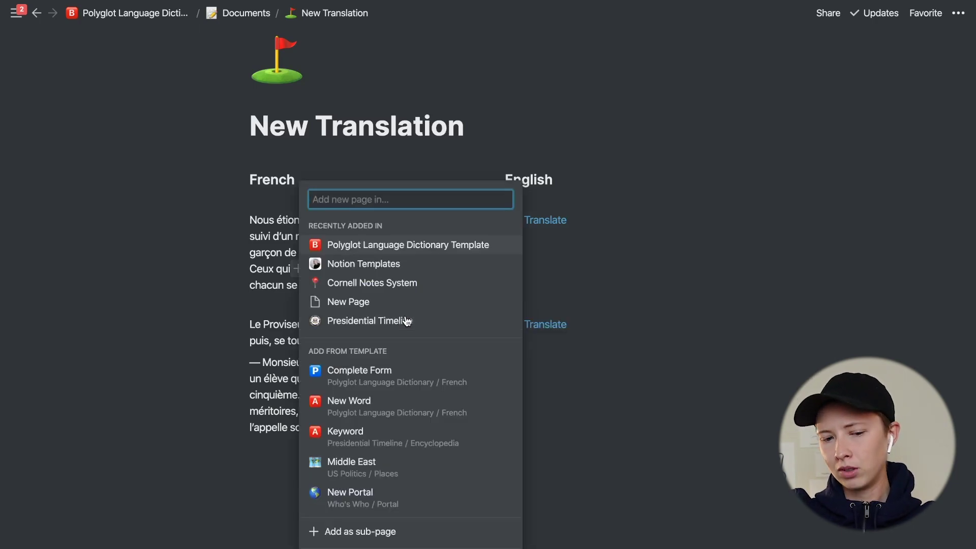
{"action": "type", "text": "Franch"}
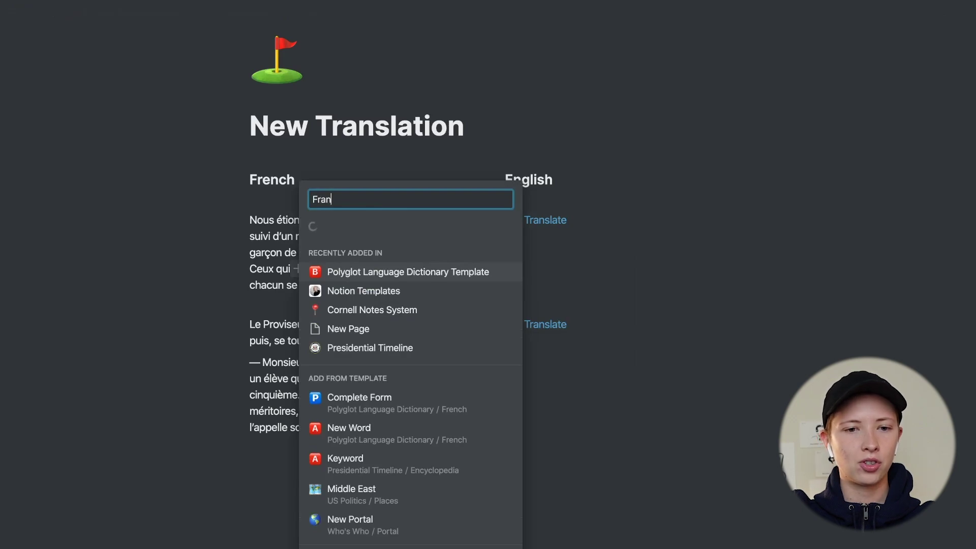
{"action": "key", "text": "BackSpace"}
{"action": "key", "text": "BackSpace"}
{"action": "key", "text": "BackSpace"}
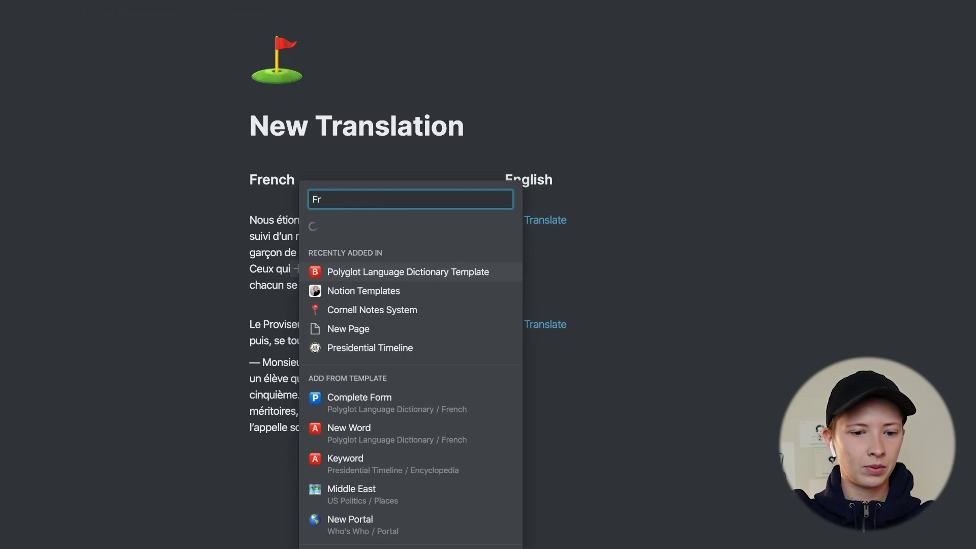
{"action": "key", "text": "BackSpace"}
{"action": "key", "text": "BackSpace"}
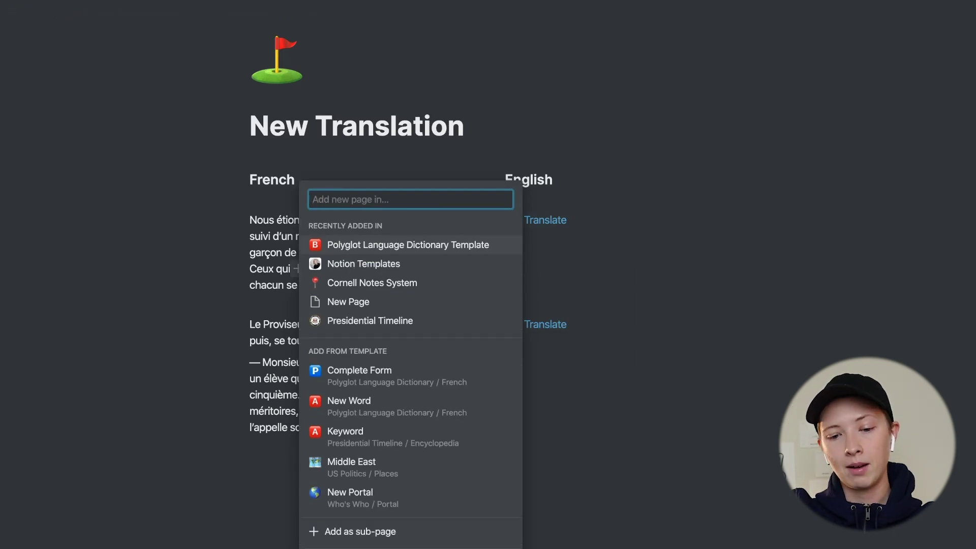
- Find New Dictionary Entry and create the dormaient page from the French database's template
{"action": "type", "text": "New Dictionary Entry"}
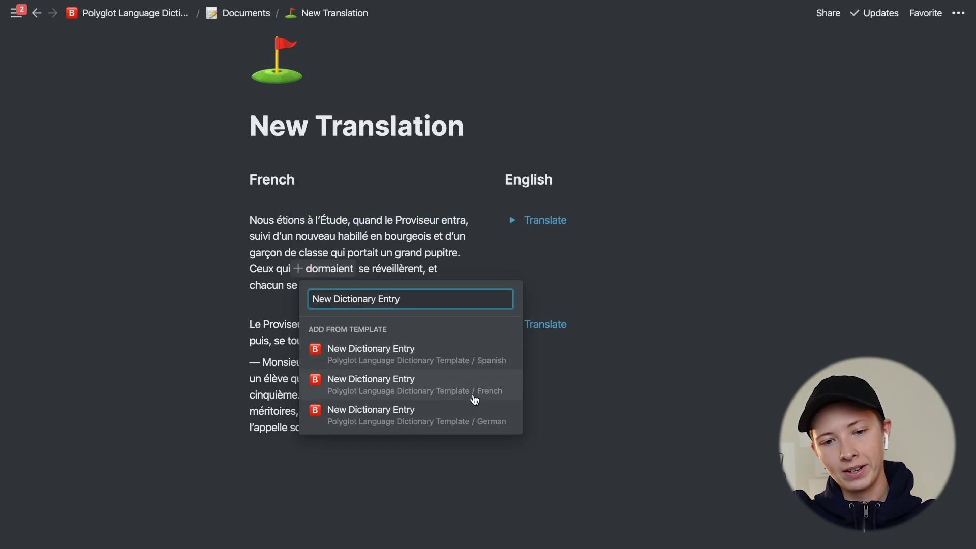
{"action": "left_click", "coordinate": [427, 389]}
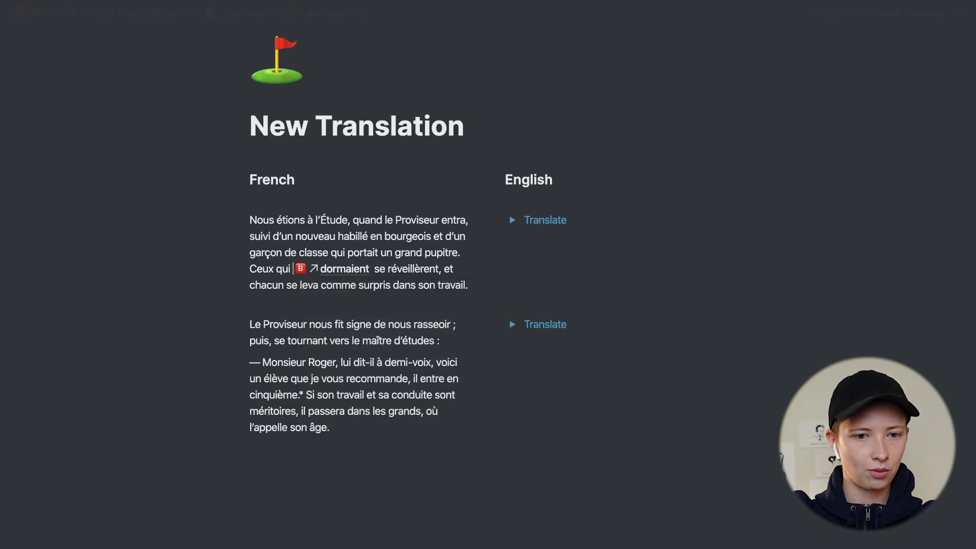
- Open the dormaient entry, examine its properties and Synonyms section, and follow its backlink to New Translation
{"action": "left_click", "coordinate": [349, 272]}
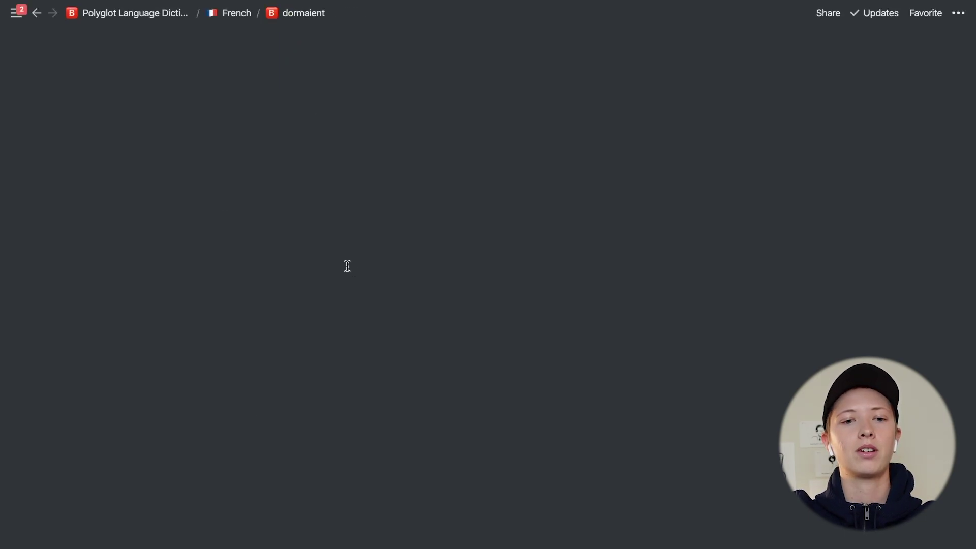
{"action": "scroll", "coordinate": [349, 271], "scroll_direction": "down", "scroll_amount": 3}
{"action": "scroll", "coordinate": [349, 271], "scroll_direction": "down", "scroll_amount": 3}
{"action": "scroll", "coordinate": [348, 271], "scroll_direction": "up", "scroll_amount": 3}
{"action": "scroll", "coordinate": [349, 272], "scroll_direction": "up", "scroll_amount": 1}
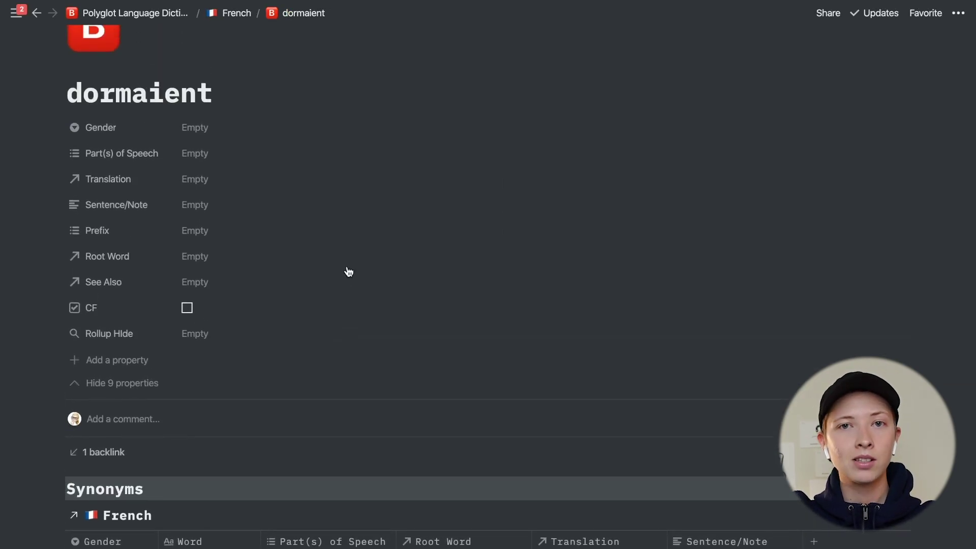
{"action": "scroll", "coordinate": [349, 272], "scroll_direction": "down", "scroll_amount": 3}
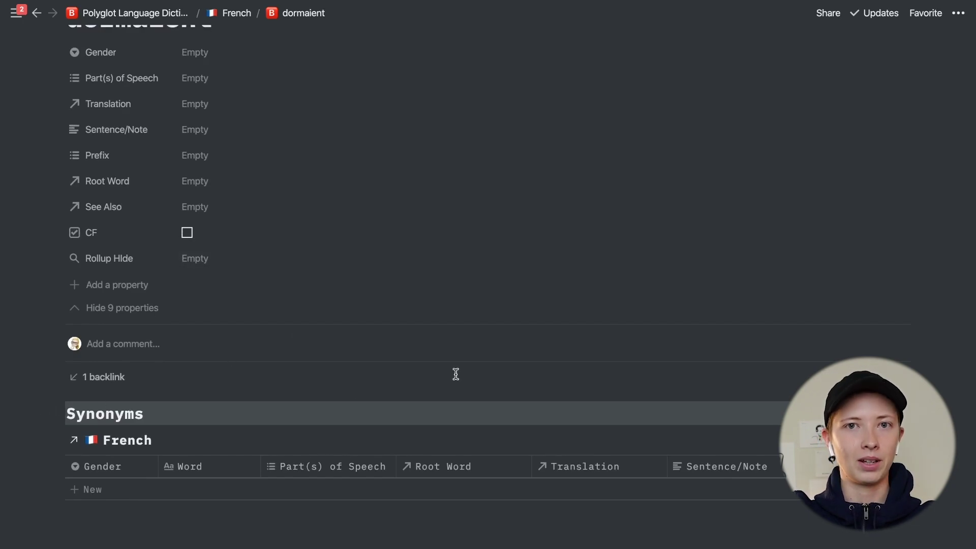
{"action": "scroll", "coordinate": [456, 374], "scroll_direction": "up", "scroll_amount": 1}
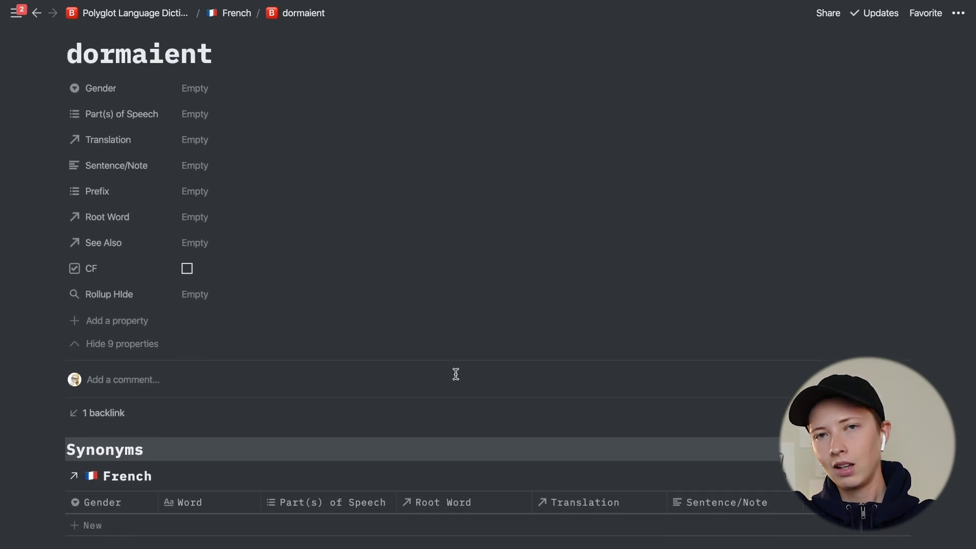
{"action": "left_click", "coordinate": [107, 417]}
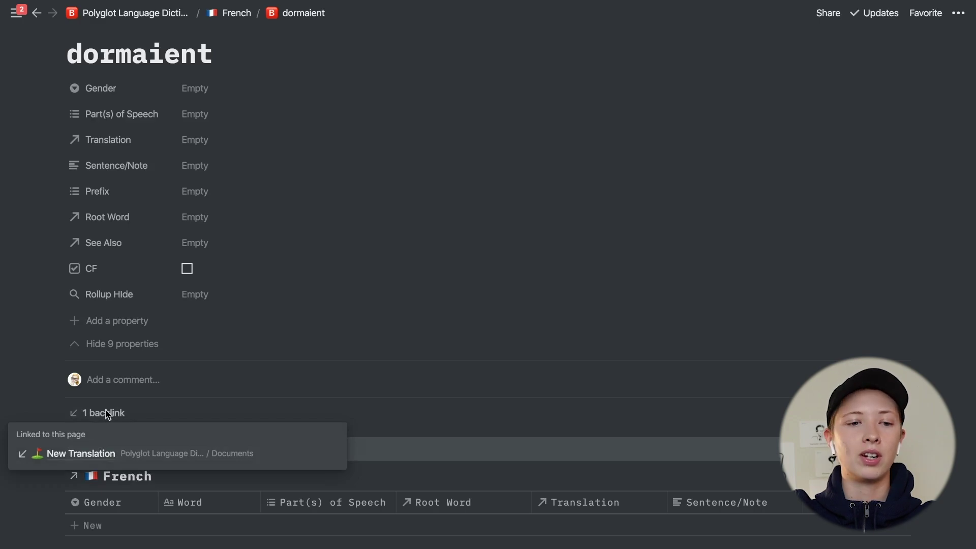
{"action": "left_click", "coordinate": [82, 453]}
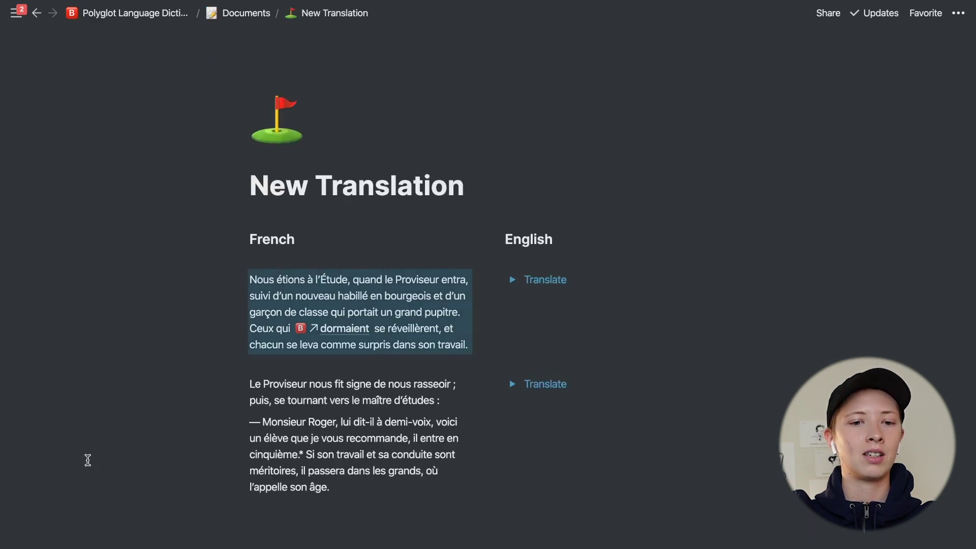
- Open the dormaient entry, return to the Polyglot Language Dictionary Template page, and delete the dormaient row from the French table
{"action": "left_click", "coordinate": [338, 333]}
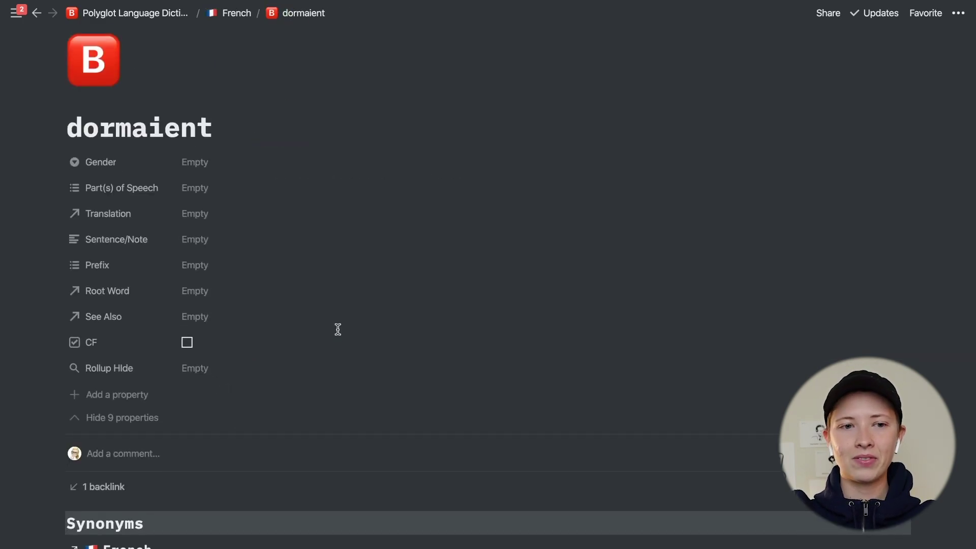
{"action": "left_click", "coordinate": [189, 15]}
{"action": "scroll", "coordinate": [195, 232], "scroll_direction": "down", "scroll_amount": 1}
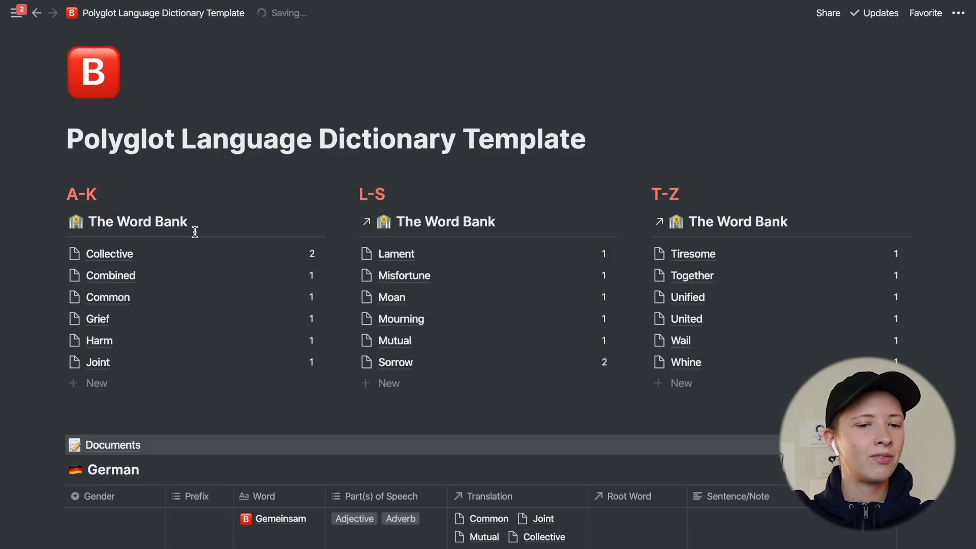
{"action": "scroll", "coordinate": [194, 232], "scroll_direction": "down", "scroll_amount": 4}
{"action": "scroll", "coordinate": [194, 231], "scroll_direction": "down", "scroll_amount": 3}
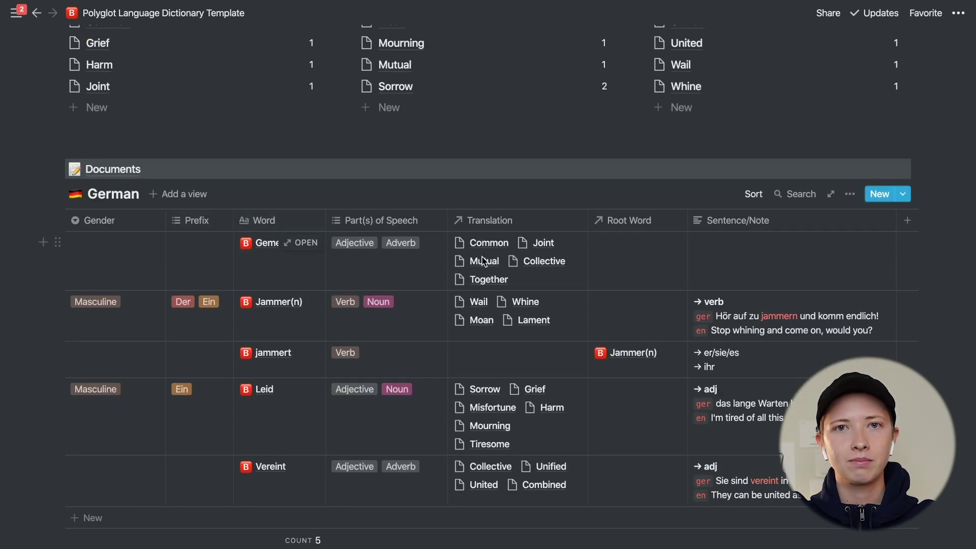
{"action": "scroll", "coordinate": [484, 262], "scroll_direction": "down", "scroll_amount": 6}
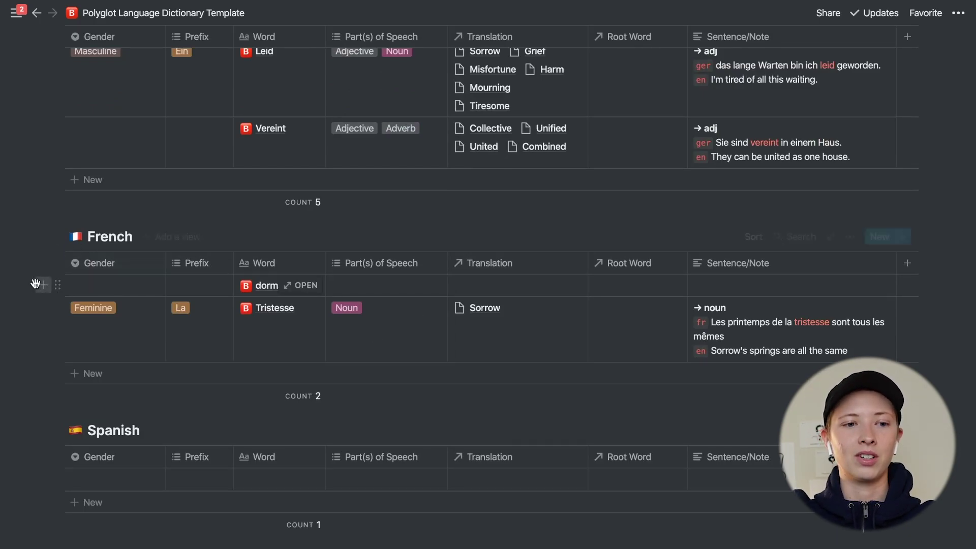
- Create a new template for the French database and title it Edit Later Entry
{"action": "scroll", "coordinate": [295, 231], "scroll_direction": "up", "scroll_amount": 6}
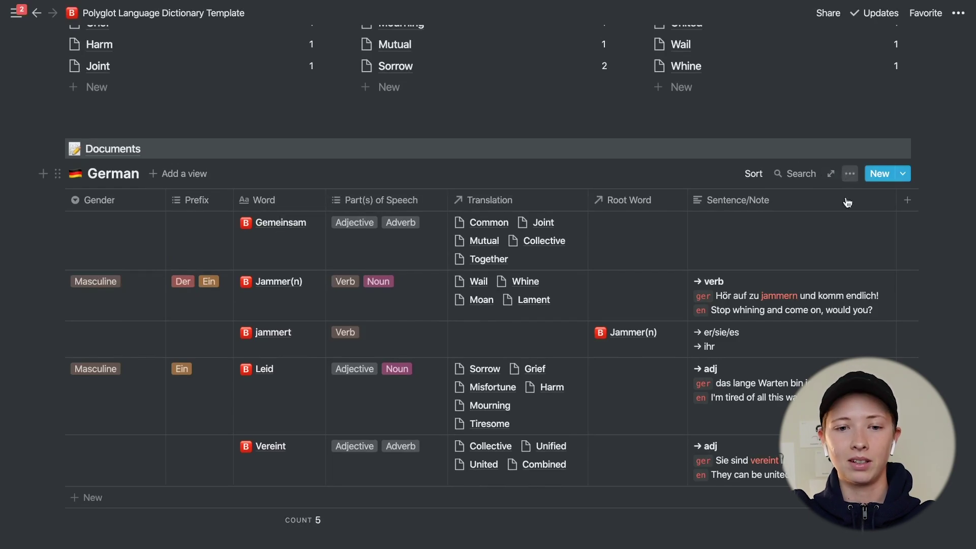
{"action": "scroll", "coordinate": [813, 331], "scroll_direction": "down", "scroll_amount": 8}
{"action": "scroll", "coordinate": [854, 107], "scroll_direction": "up", "scroll_amount": 1}
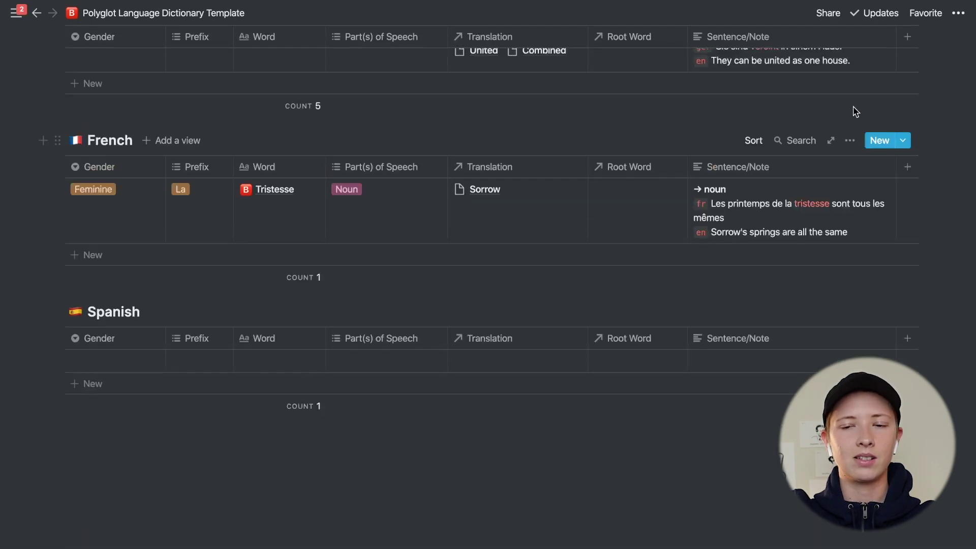
{"action": "scroll", "coordinate": [856, 112], "scroll_direction": "up", "scroll_amount": 1}
{"action": "left_click", "coordinate": [902, 210]}
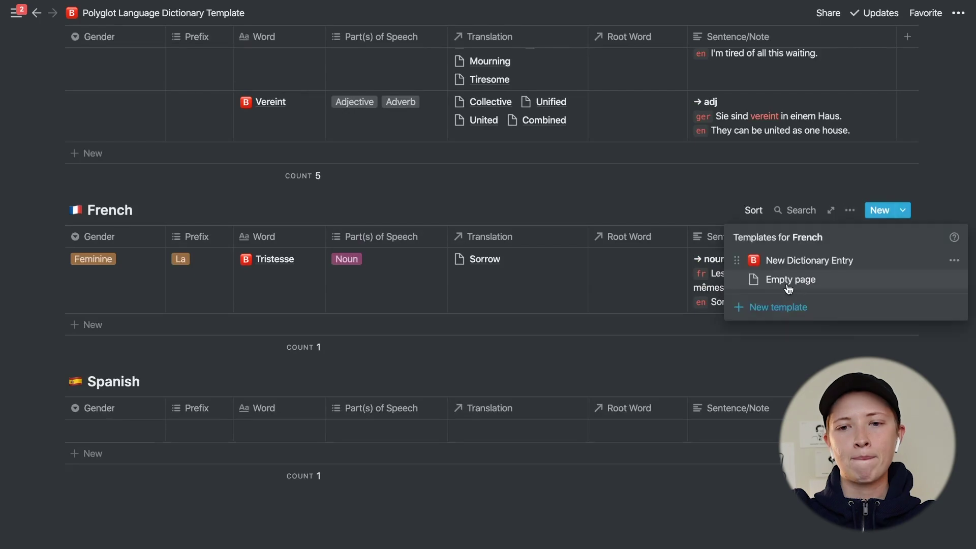
{"action": "left_click", "coordinate": [805, 308]}
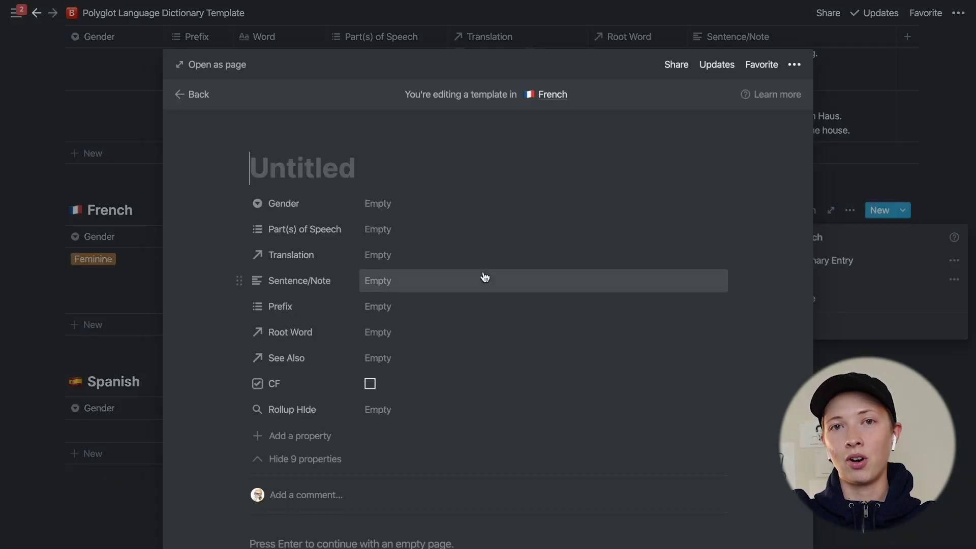
{"action": "scroll", "coordinate": [484, 277], "scroll_direction": "down", "scroll_amount": 2}
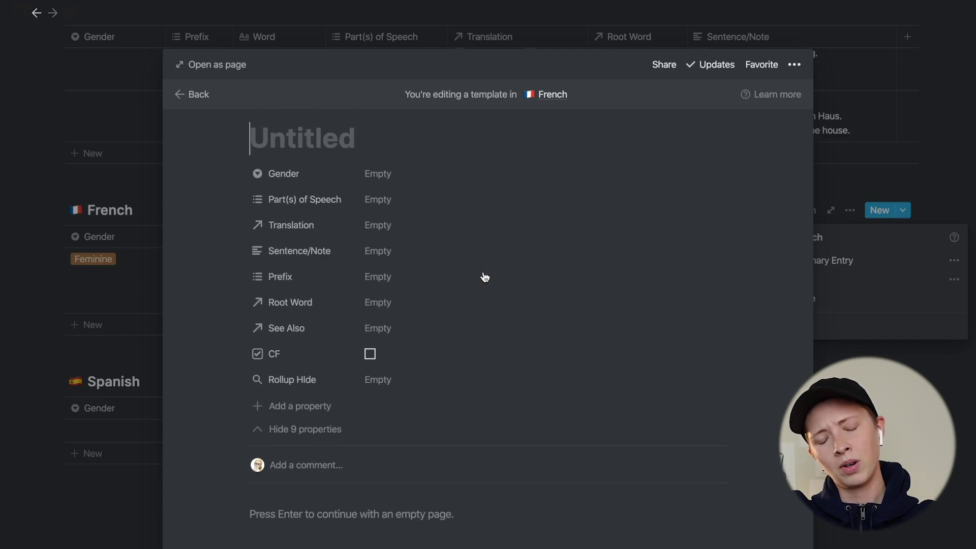
{"action": "type", "text": "Edit"}
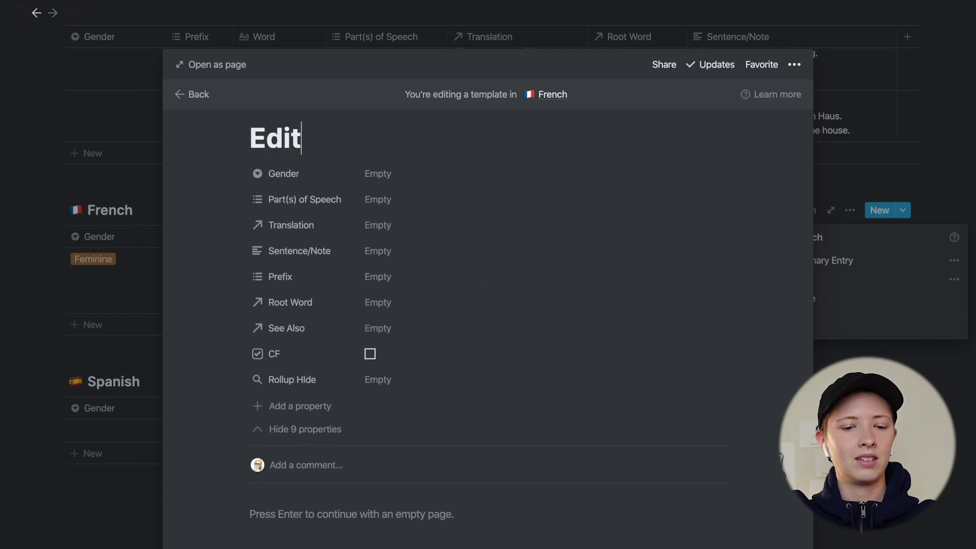
{"action": "type", "text": " Later"}
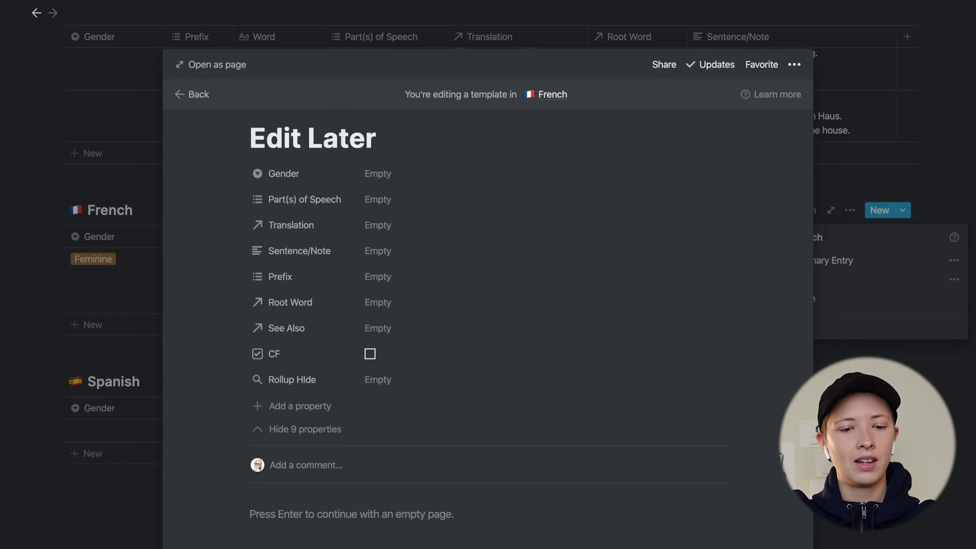
{"action": "type", "text": " Entry"}
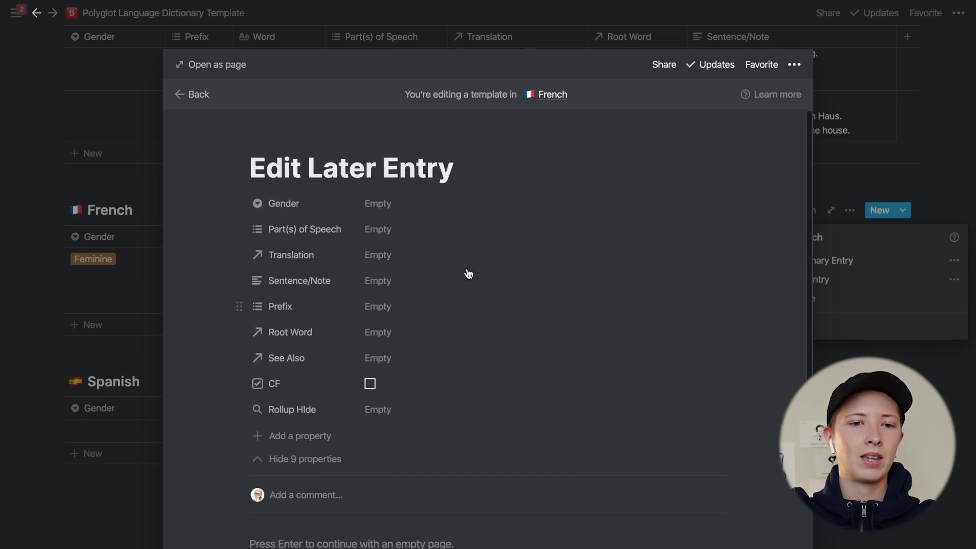
- Add an icon to the Edit Later Entry template and change it to the blue P emoji
{"action": "left_click", "coordinate": [275, 144]}
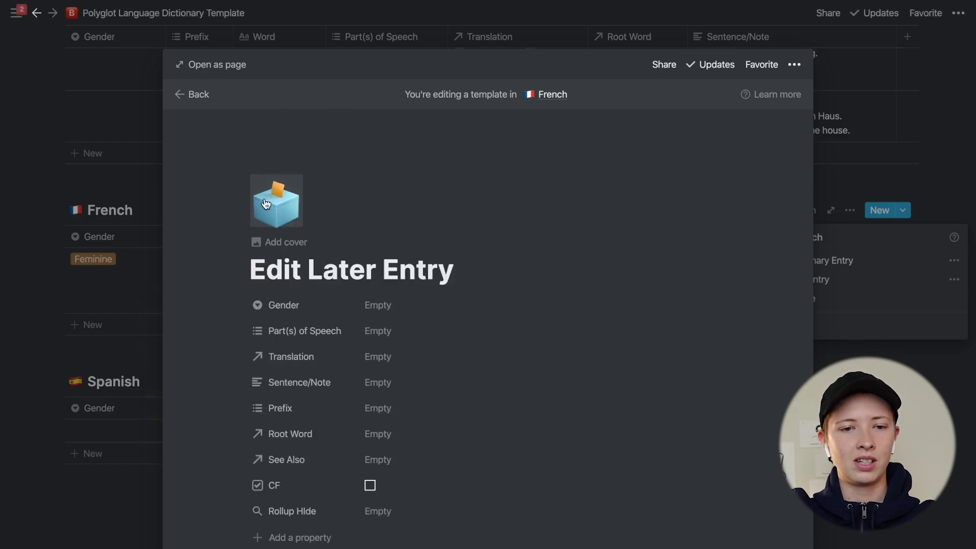
{"action": "left_click", "coordinate": [263, 223]}
{"action": "left_click", "coordinate": [262, 322]}
- Enable the CF checkbox in the Edit Later Entry template and collapse its property list
{"action": "scroll", "coordinate": [370, 344], "scroll_direction": "down", "scroll_amount": 3}
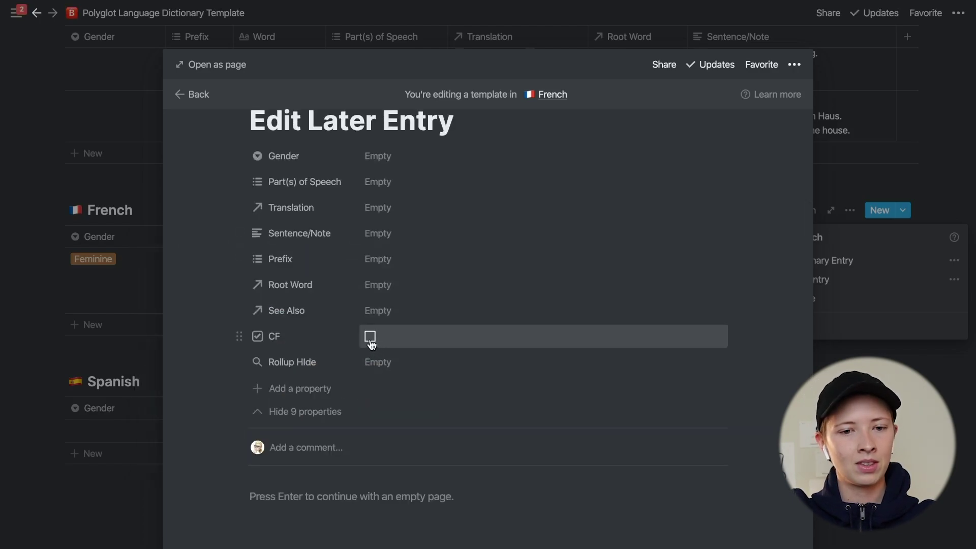
{"action": "left_click", "coordinate": [370, 337]}
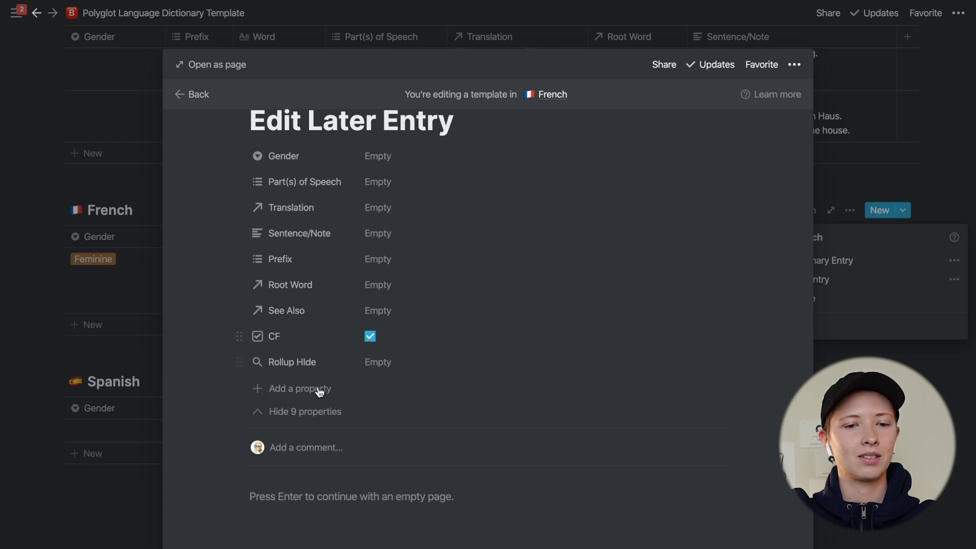
{"action": "left_click", "coordinate": [305, 411]}
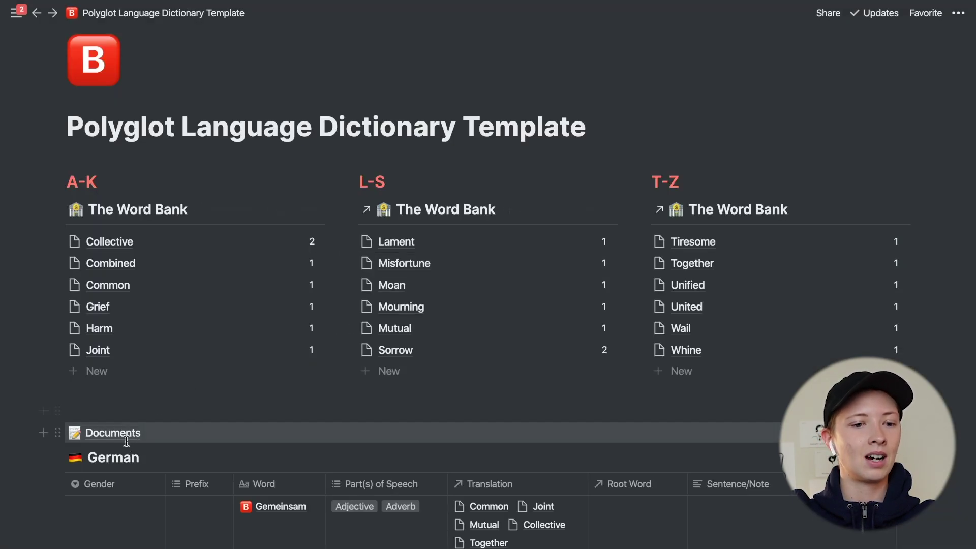
- Open New Translation inside Documents and cut the dormaient page link out of the first French paragraph
{"action": "left_click", "coordinate": [125, 435]}
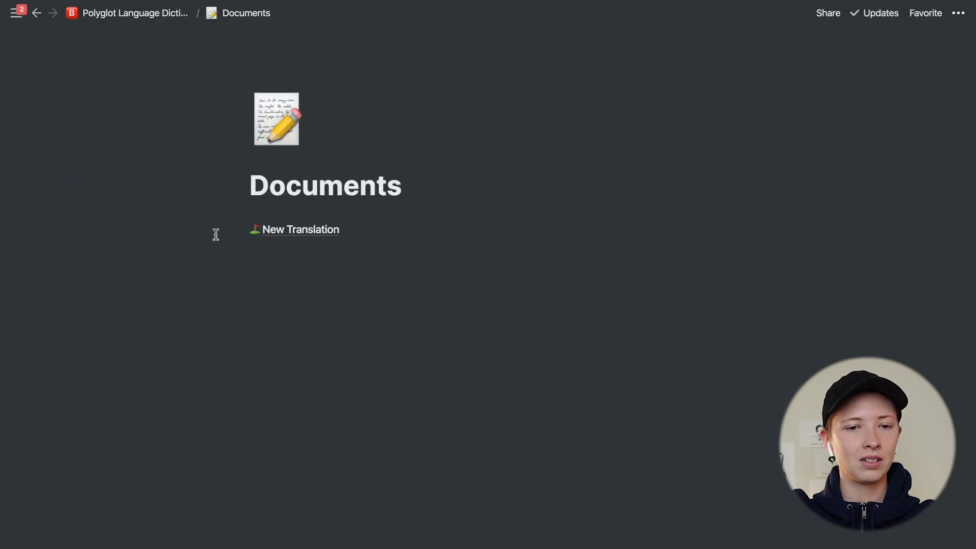
{"action": "left_click", "coordinate": [292, 230]}
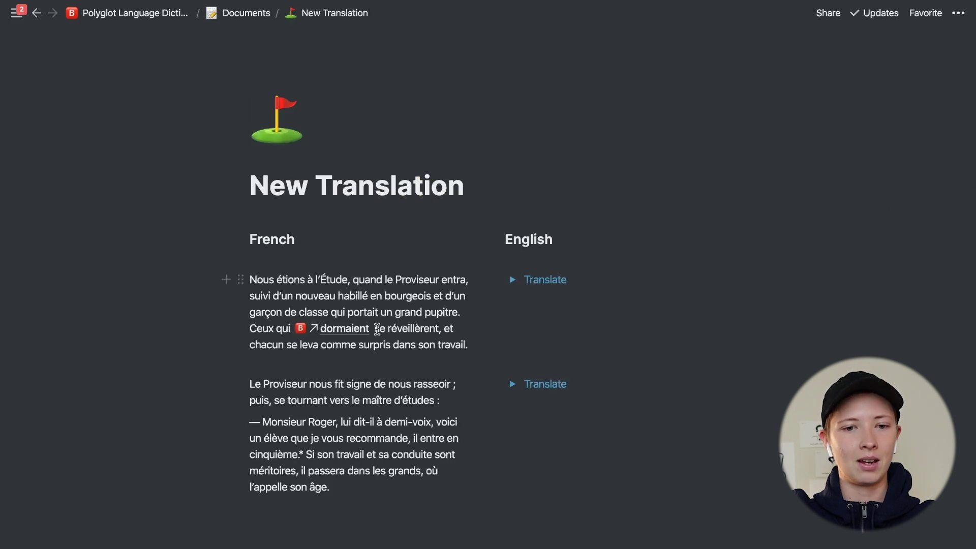
{"action": "left_click_drag", "start_coordinate": [375, 329], "coordinate": [320, 329]}
{"action": "key", "text": "super+c"}
{"action": "key", "text": "BackSpace"}
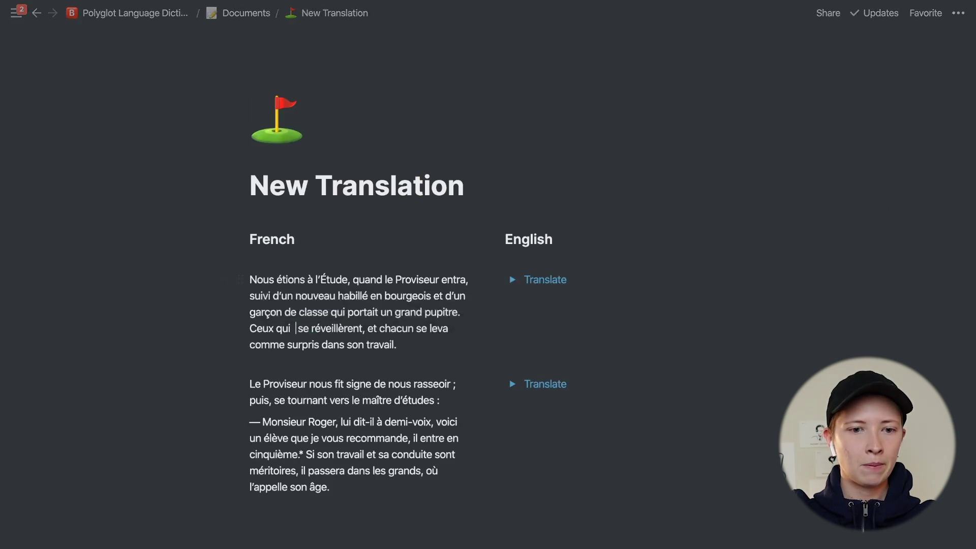
- Insert an inline new page named dormaient after "Ceux qui", created from the French database's Edit Later Entry template
{"action": "type", "text": "+"}
{"action": "key", "text": "super+v"}
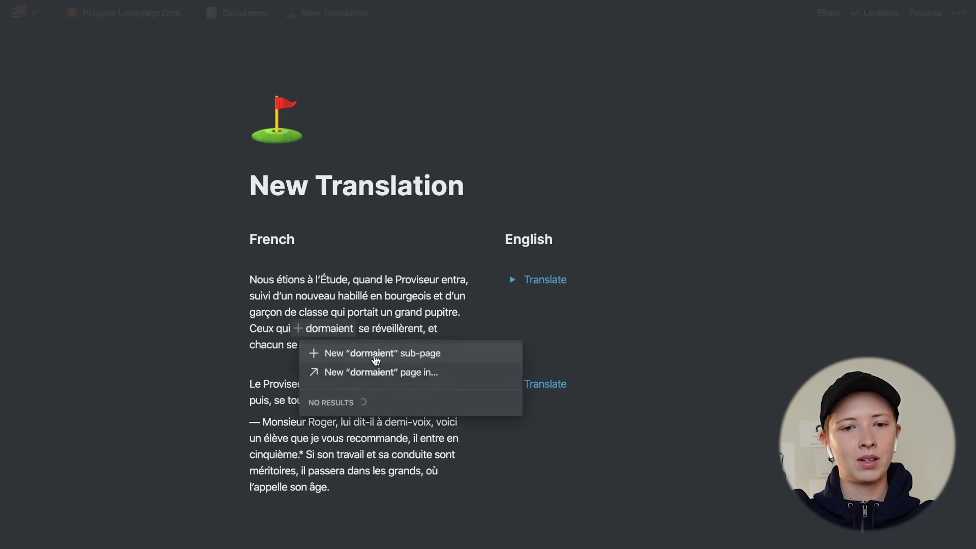
{"action": "left_click", "coordinate": [358, 372]}
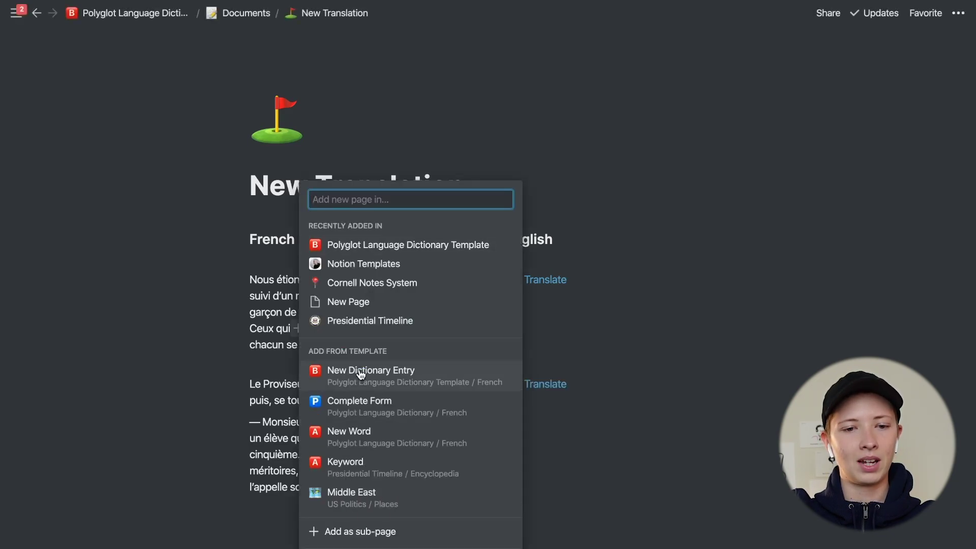
{"action": "type", "text": "Edit"}
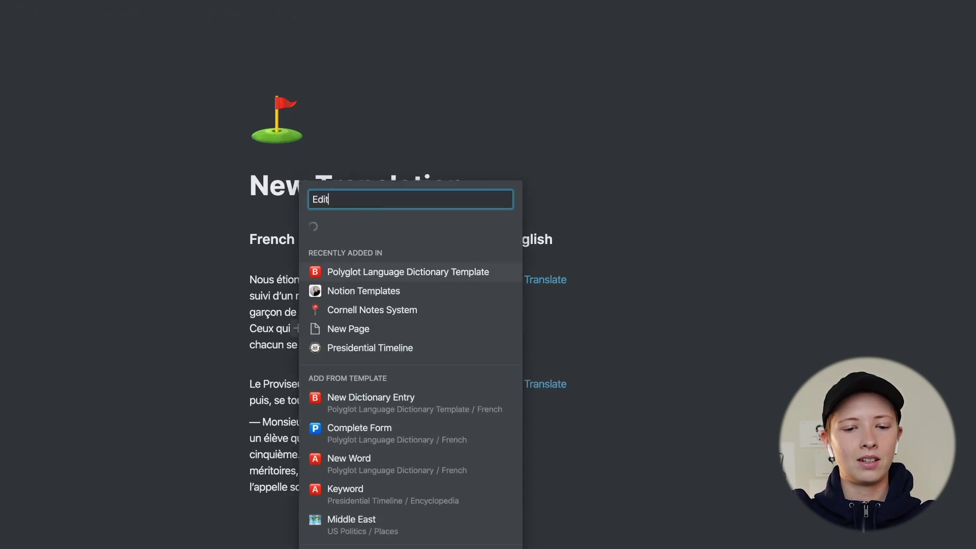
{"action": "type", "text": " Later Entry"}
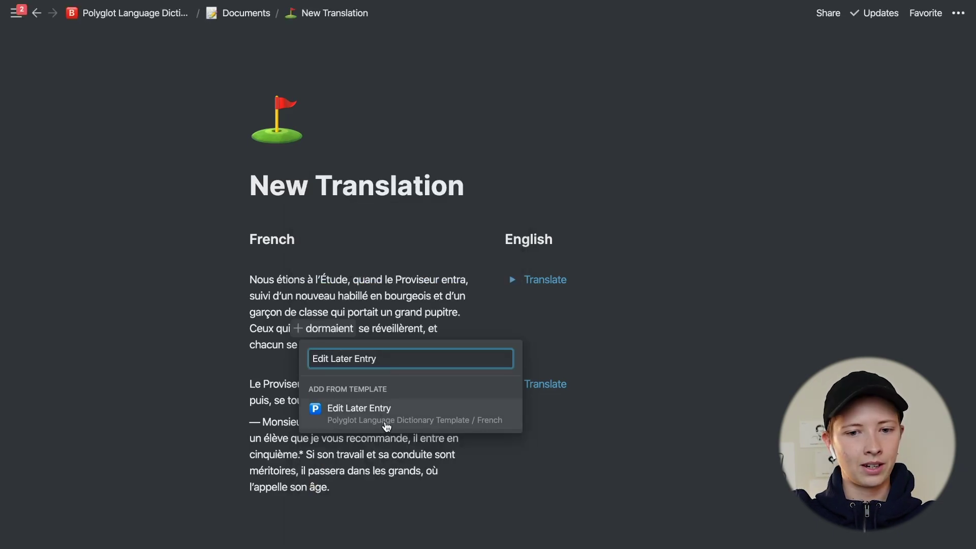
{"action": "left_click", "coordinate": [387, 427]}
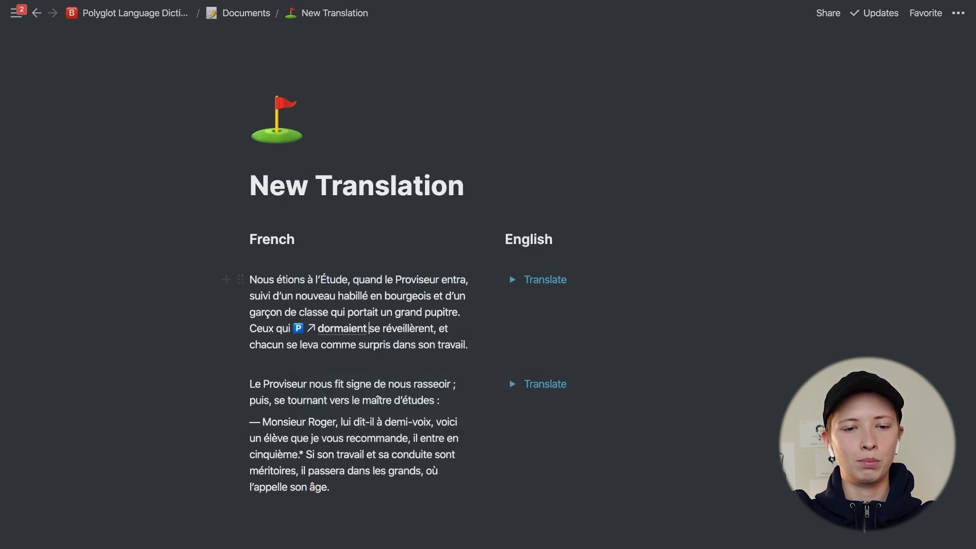
- Examine the new dormaient entry on its own page and from the French table, including its backlink and the available templates
{"action": "left_click", "coordinate": [327, 328]}
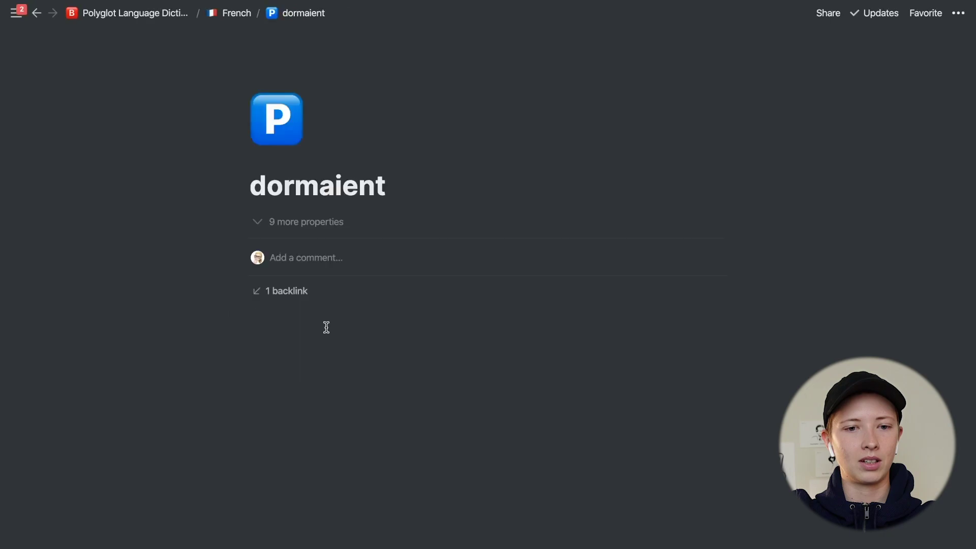
{"action": "left_click", "coordinate": [147, 14]}
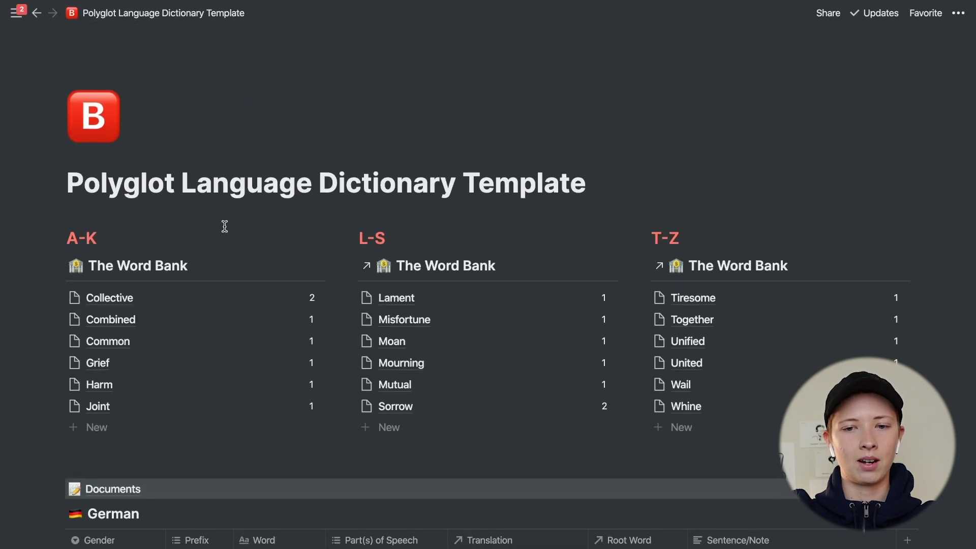
{"action": "scroll", "coordinate": [224, 244], "scroll_direction": "down", "scroll_amount": 12}
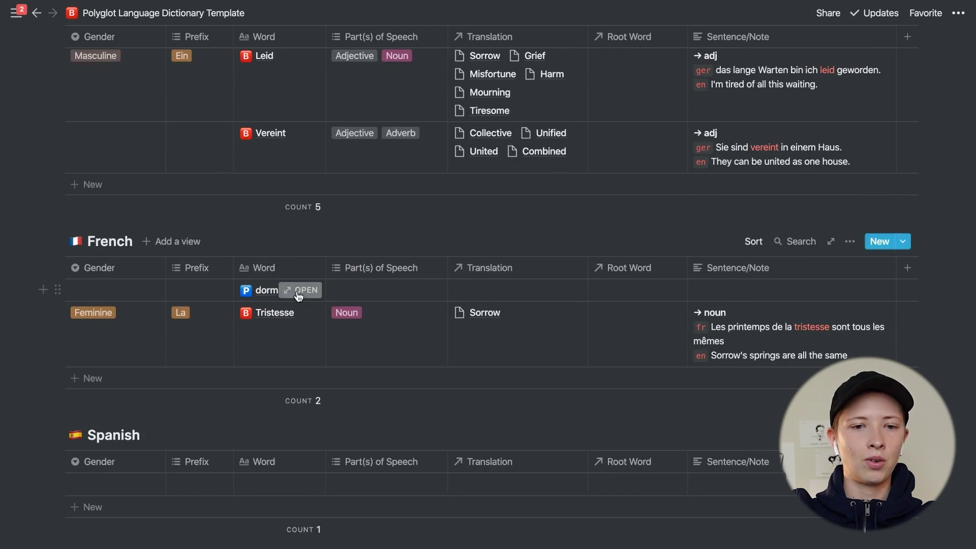
{"action": "left_click", "coordinate": [300, 290]}
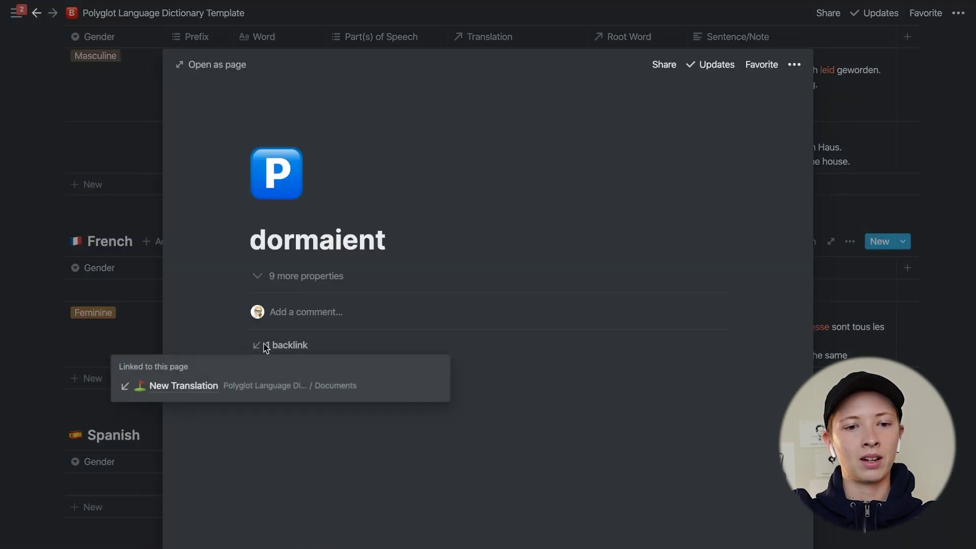
{"action": "left_click", "coordinate": [74, 265]}
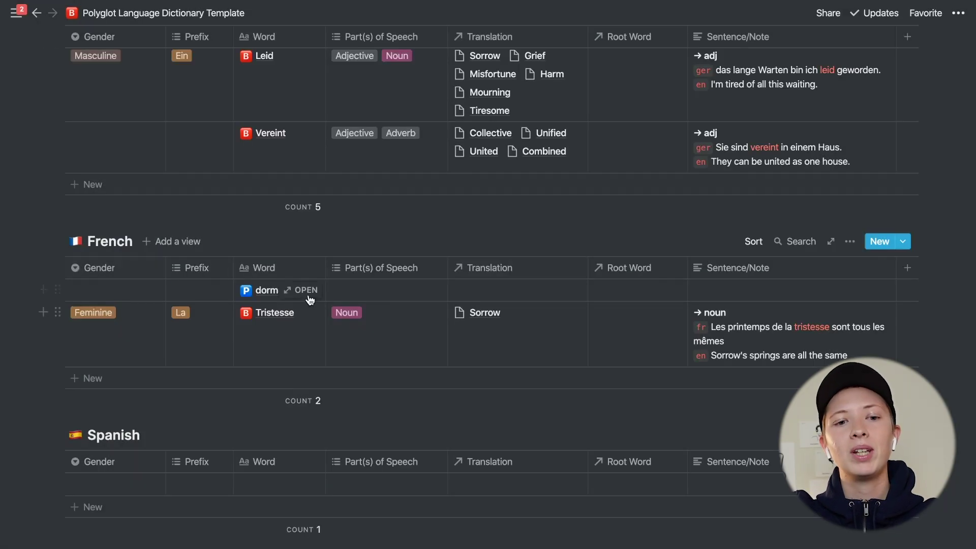
{"action": "left_click", "coordinate": [309, 293]}
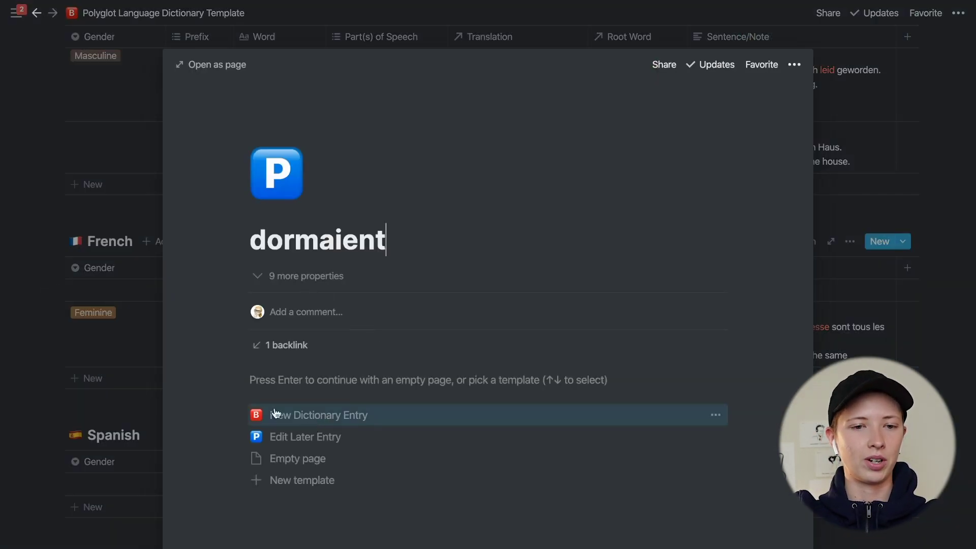
{"action": "left_click", "coordinate": [105, 330]}
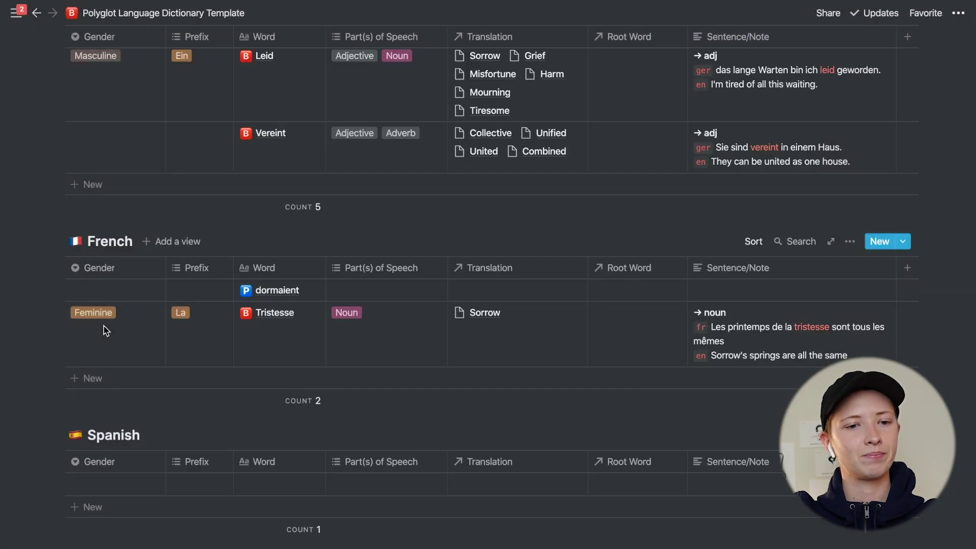
- Add a table view named Edit Later to the French database
{"action": "left_click", "coordinate": [191, 242]}
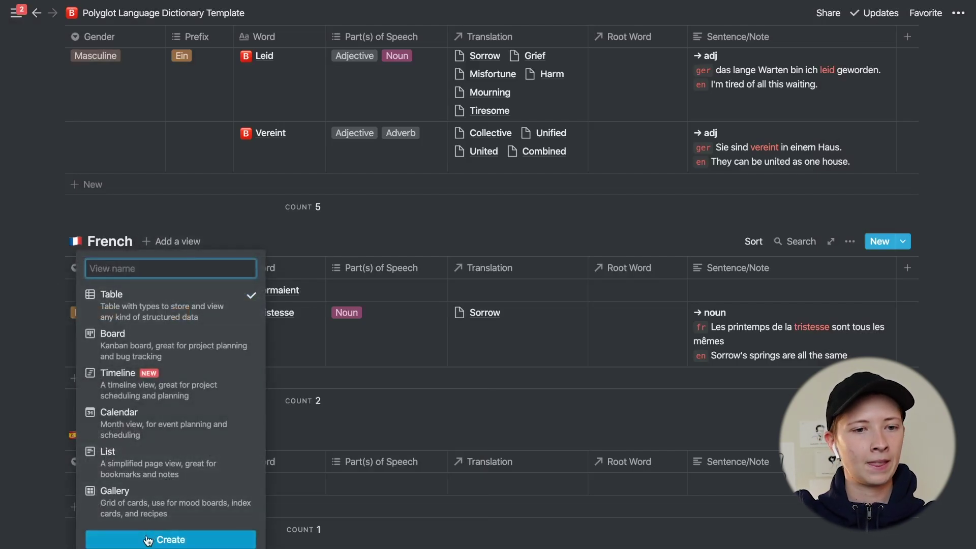
{"action": "type", "text": "Edit Later"}
{"action": "left_click", "coordinate": [171, 540]}
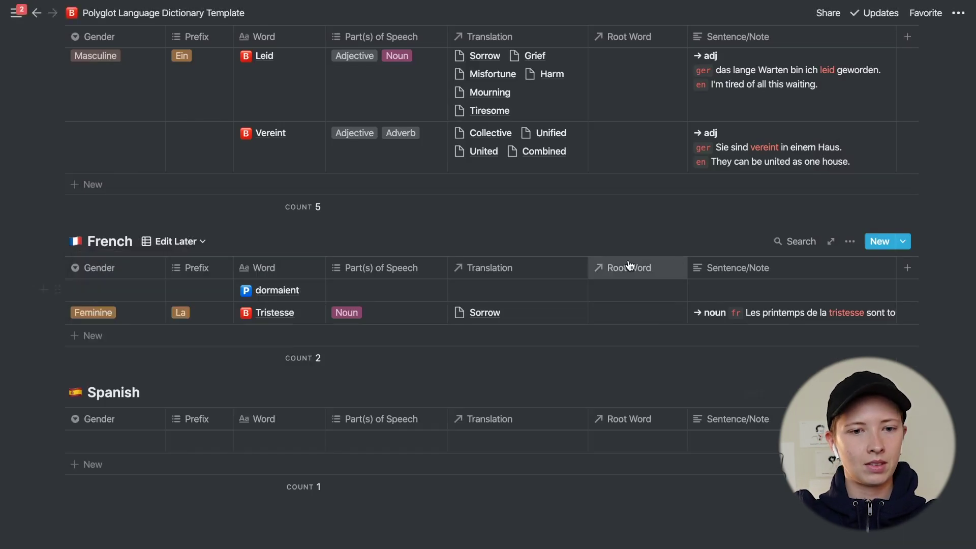
- Filter the French database's Edit Later view to entries where the CF checkbox is checked
{"action": "left_click", "coordinate": [850, 241]}
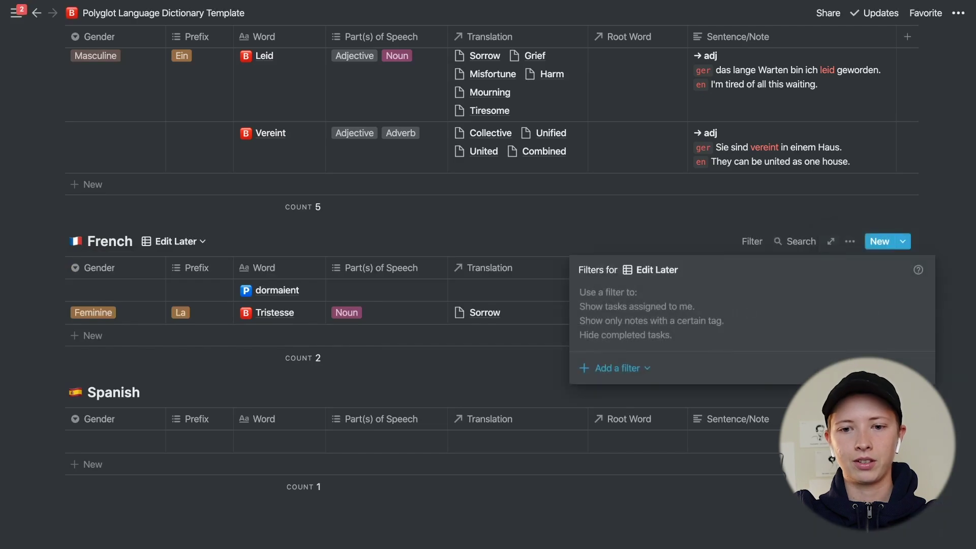
{"action": "left_click", "coordinate": [620, 371]}
{"action": "left_click", "coordinate": [623, 395]}
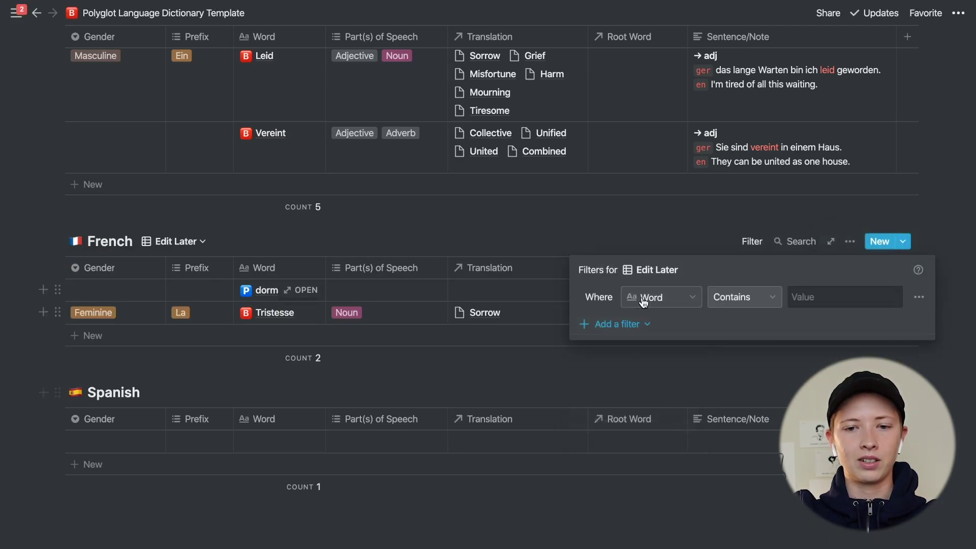
{"action": "left_click", "coordinate": [644, 300]}
{"action": "left_click", "coordinate": [631, 375]}
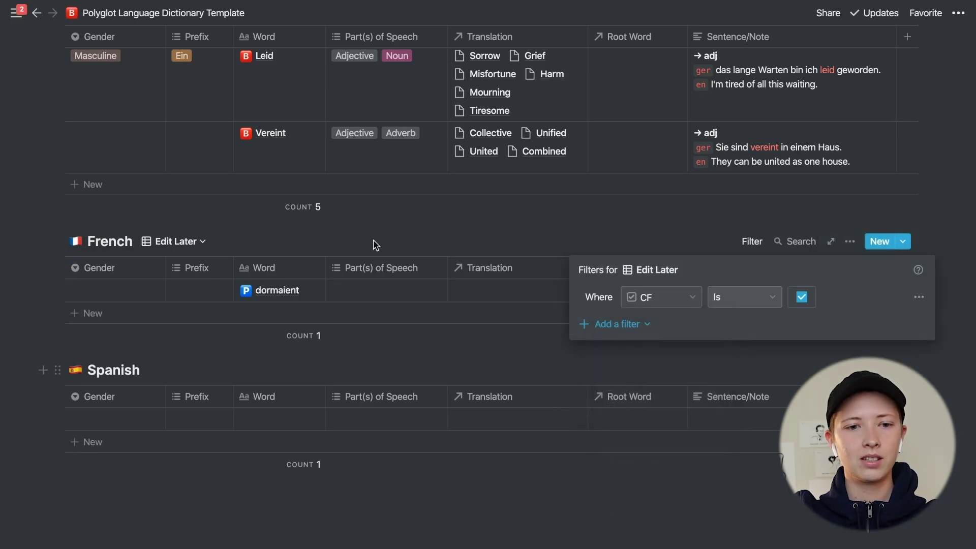
{"action": "left_click", "coordinate": [344, 216]}
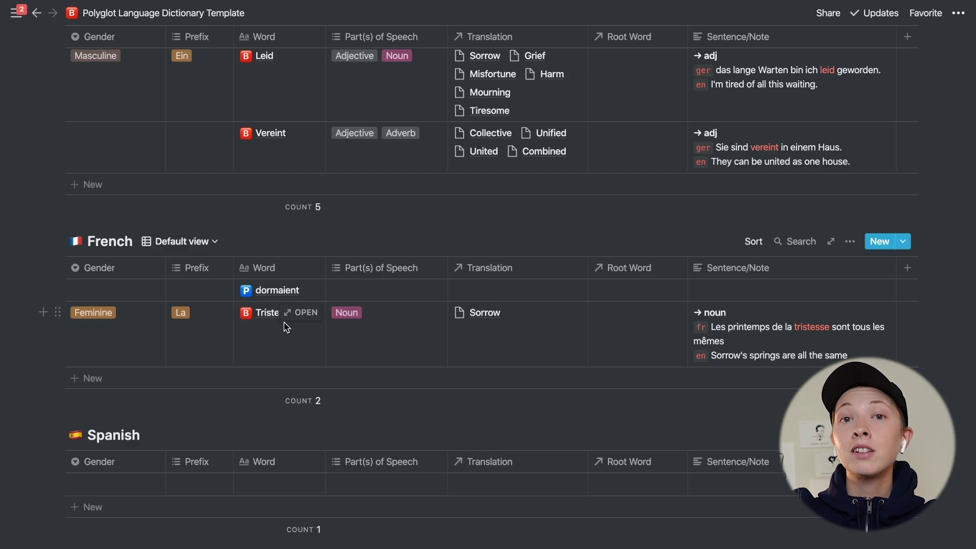
- Rename the French database's default view to Dictionary
{"action": "left_click", "coordinate": [196, 241]}
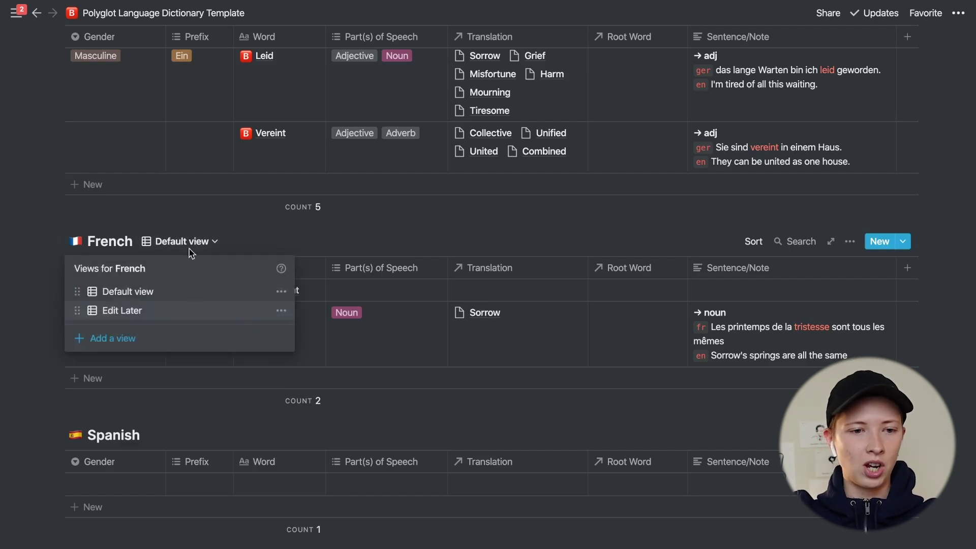
{"action": "left_click", "coordinate": [281, 295]}
{"action": "key", "text": "BackSpace"}
{"action": "key", "text": "BackSpace"}
{"action": "key", "text": "BackSpace"}
{"action": "key", "text": "BackSpace"}
{"action": "key", "text": "BackSpace"}
{"action": "key", "text": "BackSpace"}
{"action": "key", "text": "BackSpace"}
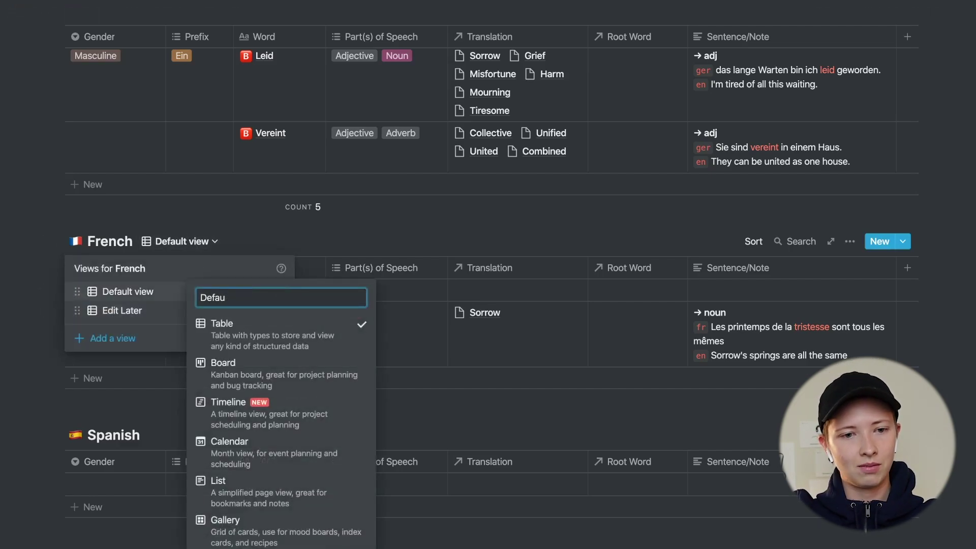
{"action": "type", "text": "Dictionar"}
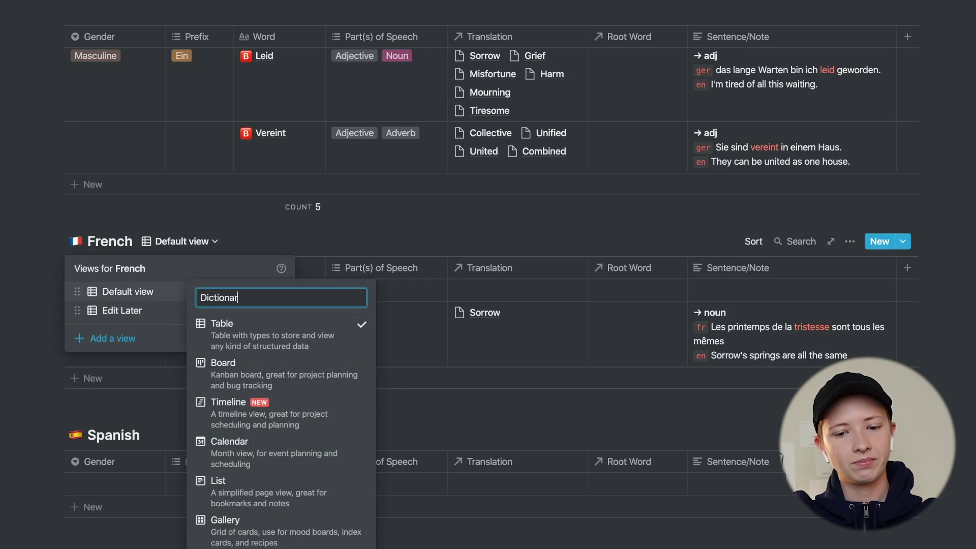
{"action": "type", "text": "y"}
{"action": "key", "text": "Return"}
{"action": "key", "text": "Escape"}
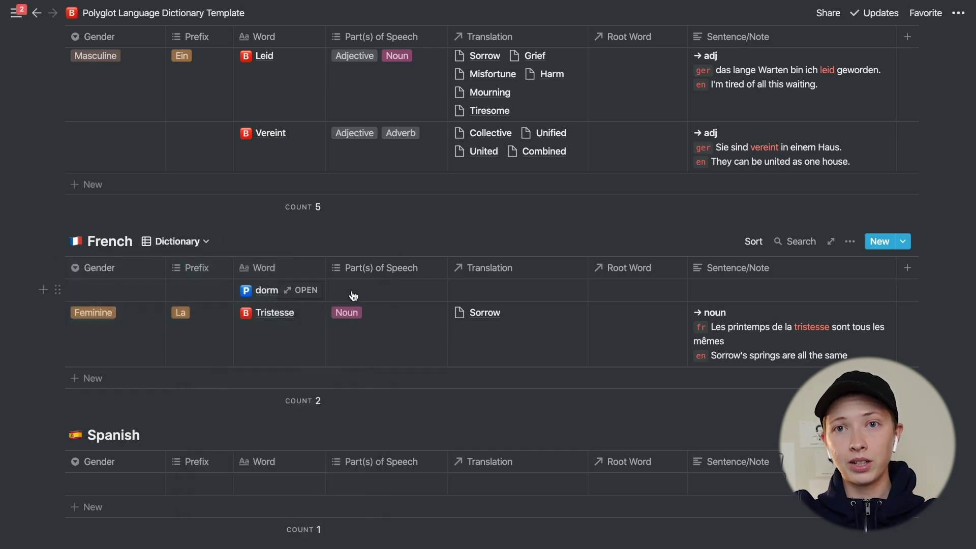
- Add a filter on the CF property to the French Dictionary view and toggle the filter's checkbox value
{"action": "left_click", "coordinate": [849, 242]}
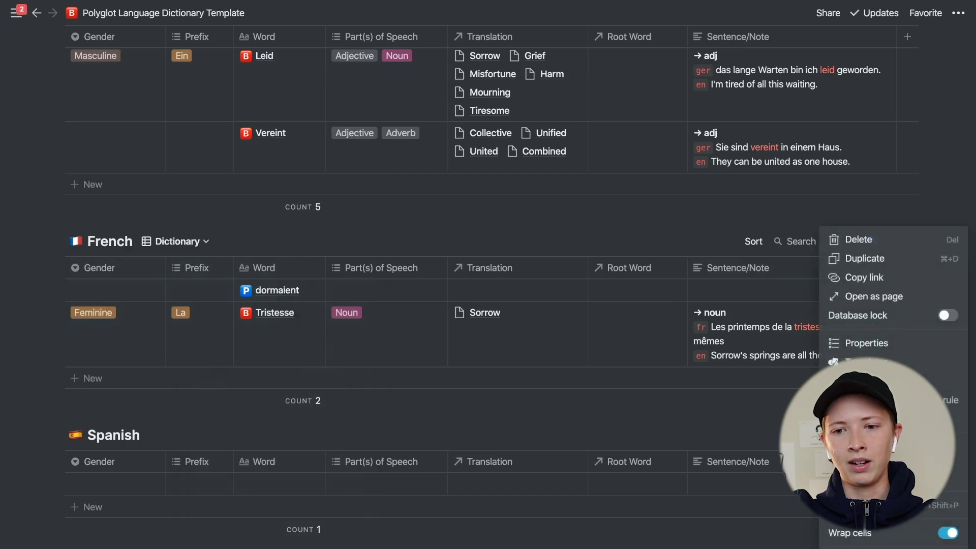
{"action": "left_click", "coordinate": [857, 380]}
{"action": "left_click", "coordinate": [600, 371]}
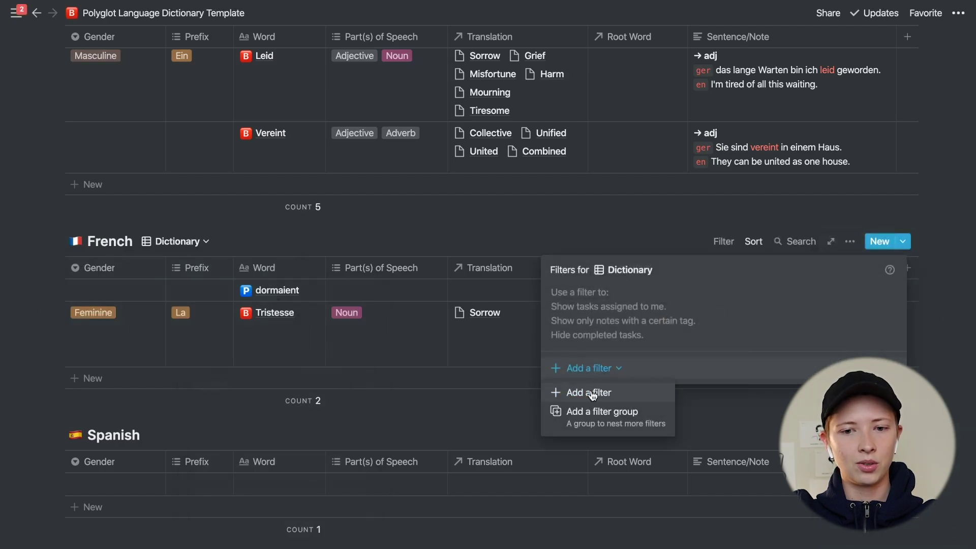
{"action": "left_click", "coordinate": [600, 394]}
{"action": "left_click", "coordinate": [621, 304]}
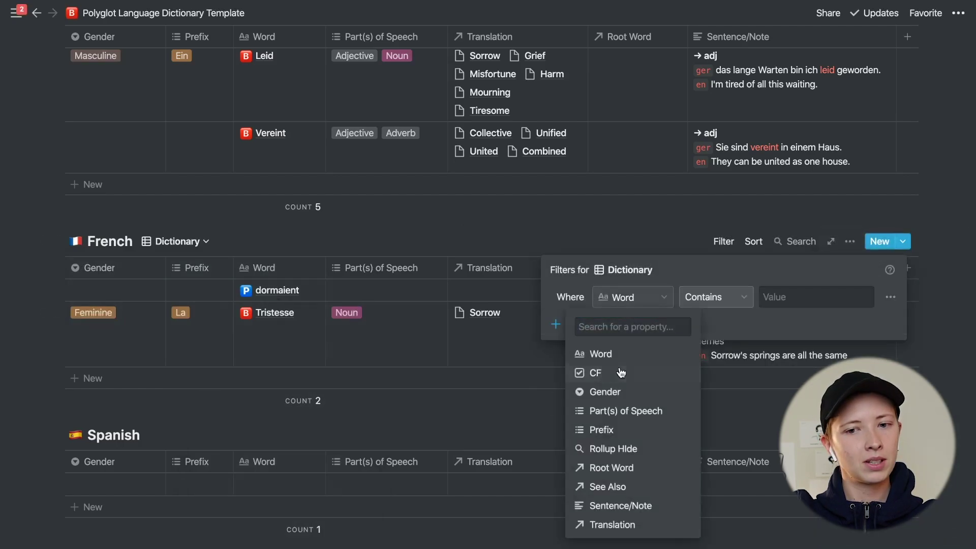
{"action": "left_click", "coordinate": [624, 372]}
{"action": "left_click", "coordinate": [773, 297]}
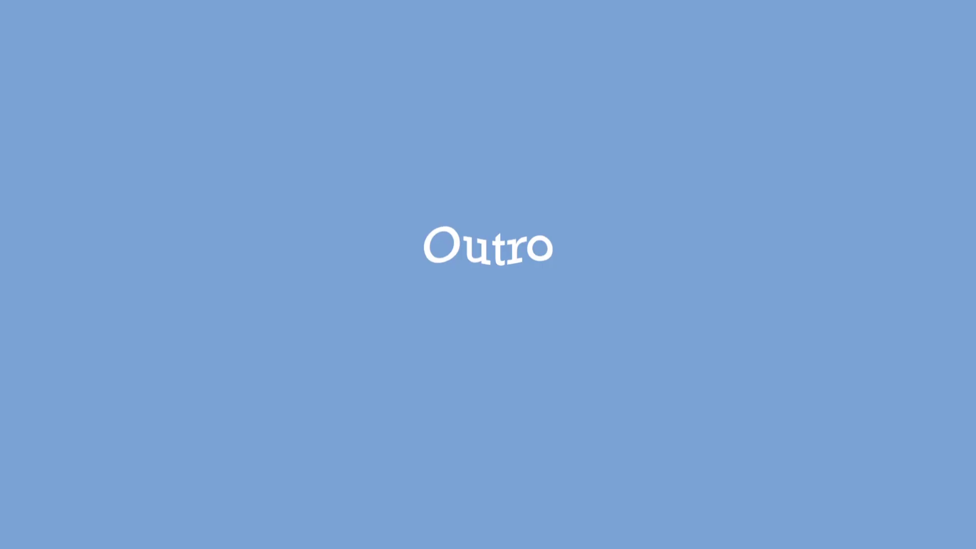